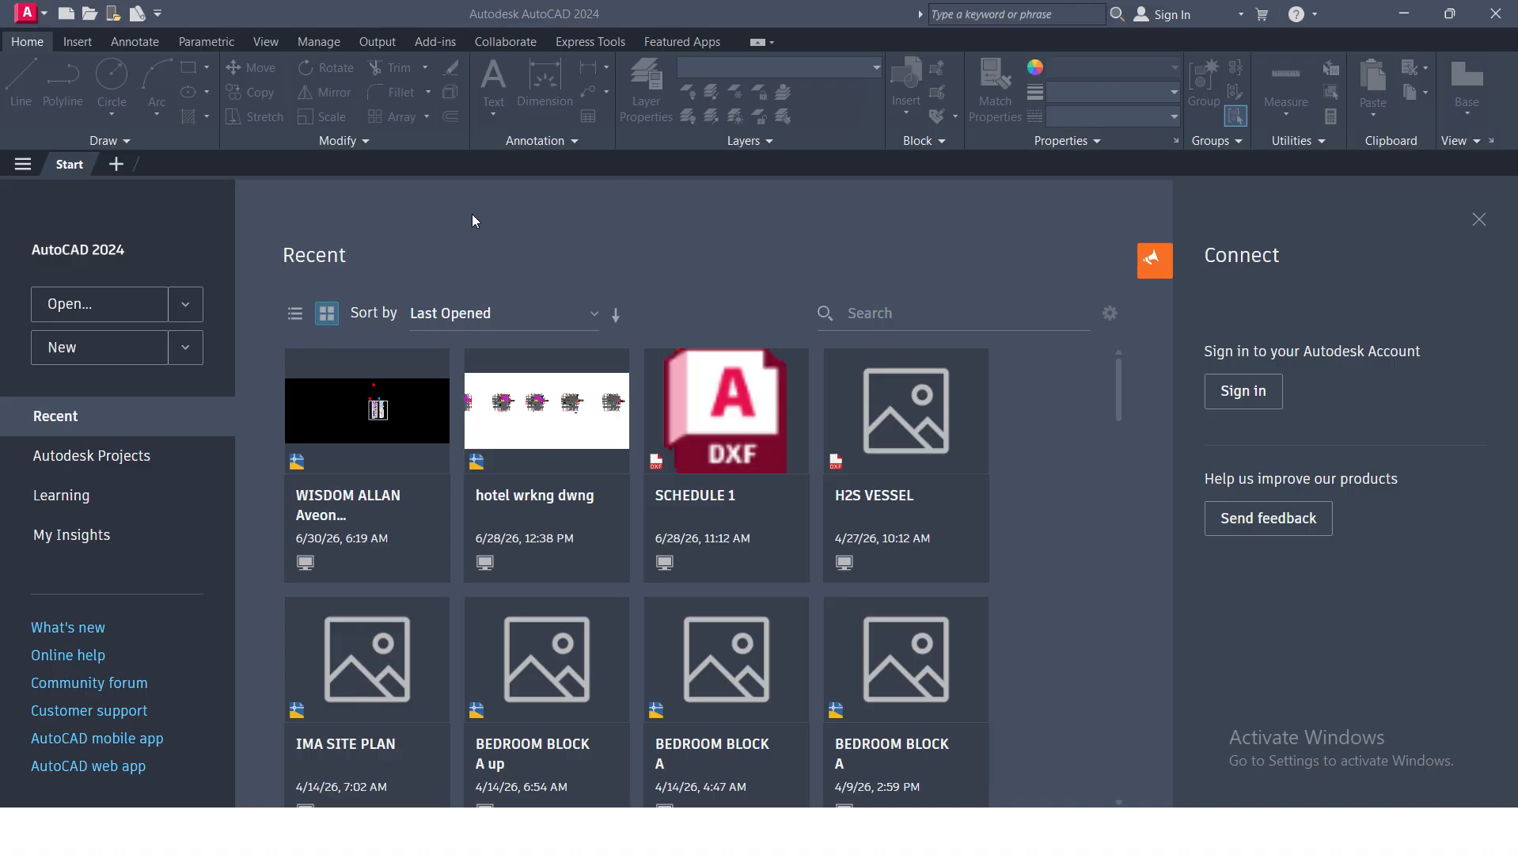
{"action": "left_click", "coordinate": [1403, 14]}
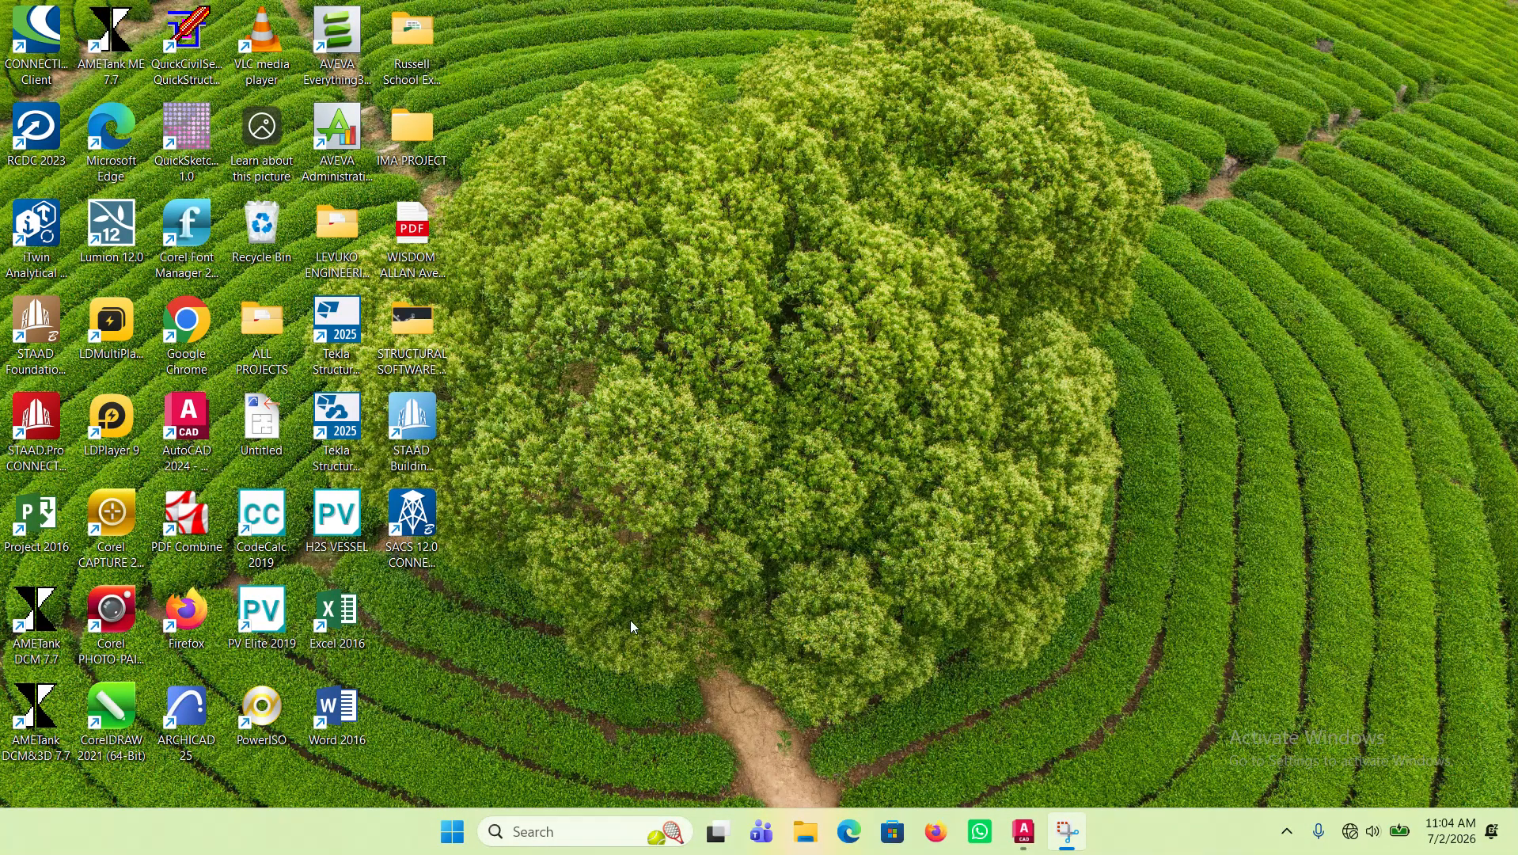
{"action": "left_click", "coordinate": [1024, 845]}
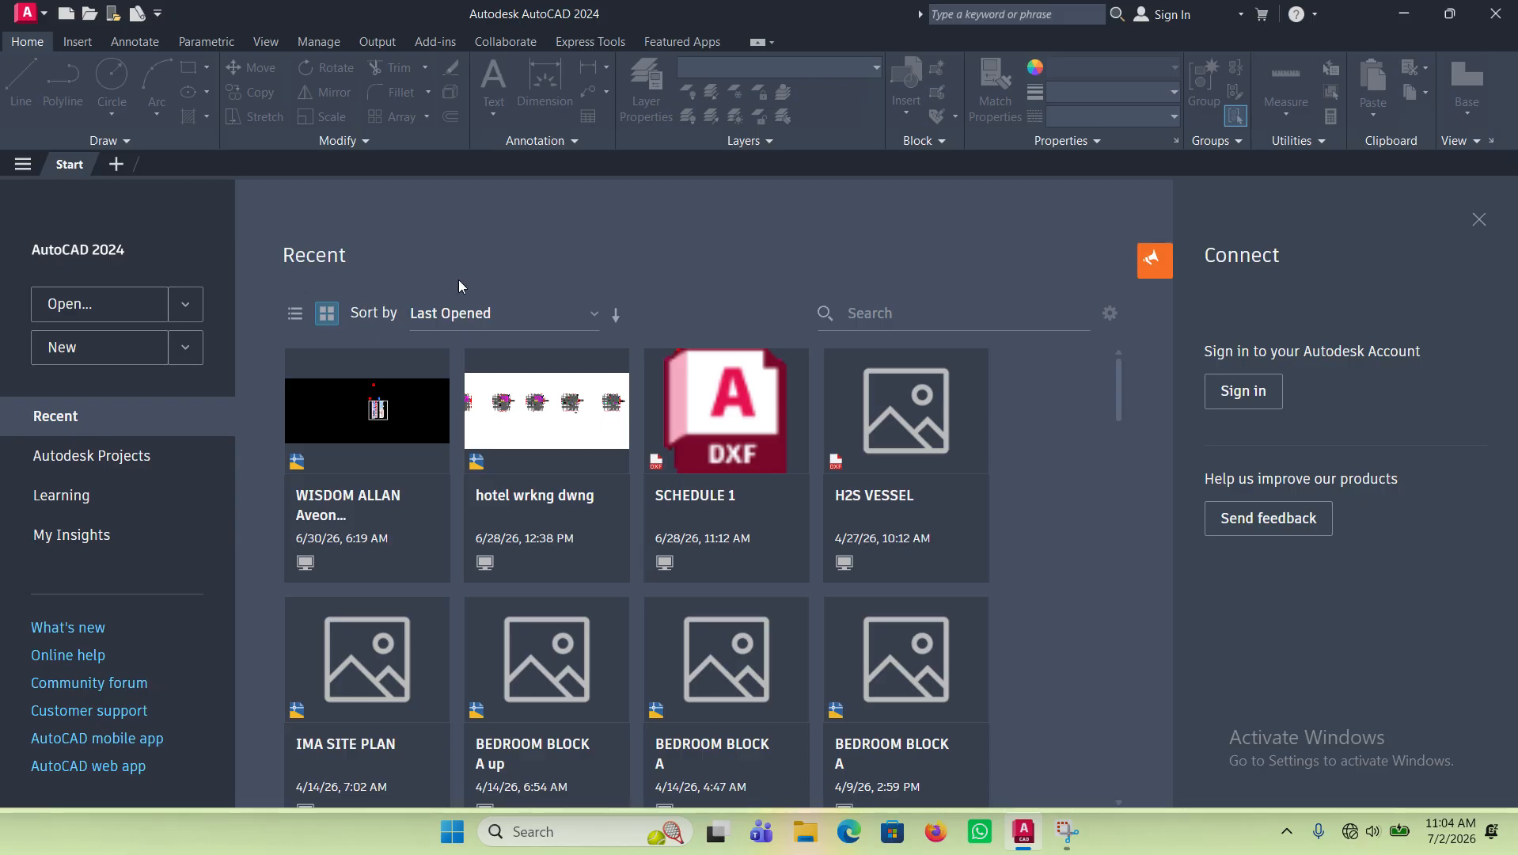
Step: Create a new blank drawing and turn off the drawing grid display
{"action": "left_click", "coordinate": [66, 357]}
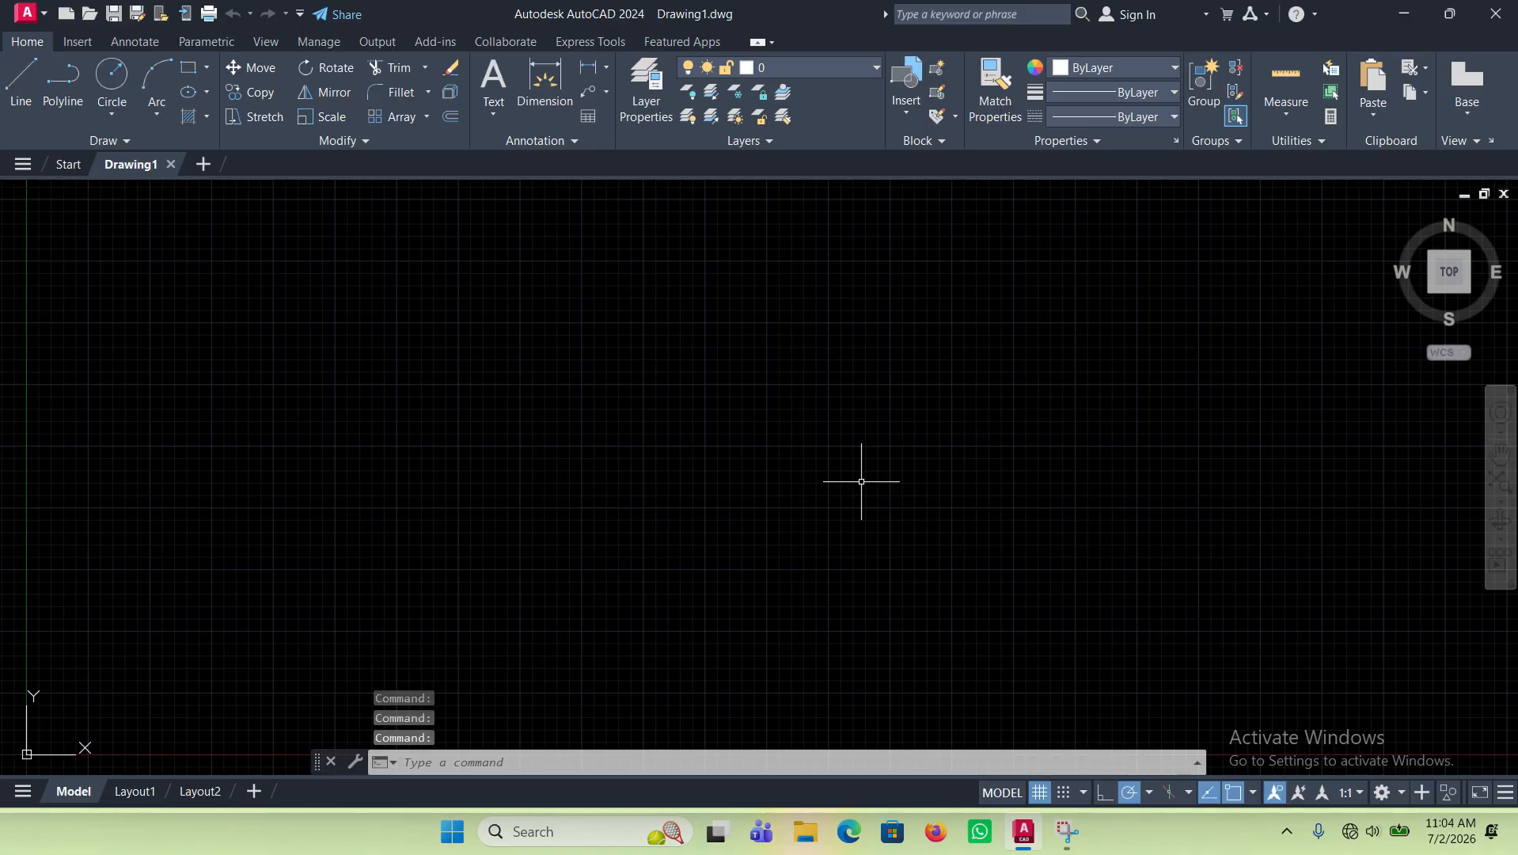
{"action": "scroll", "coordinate": [862, 436], "scroll_direction": "down", "scroll_amount": 10}
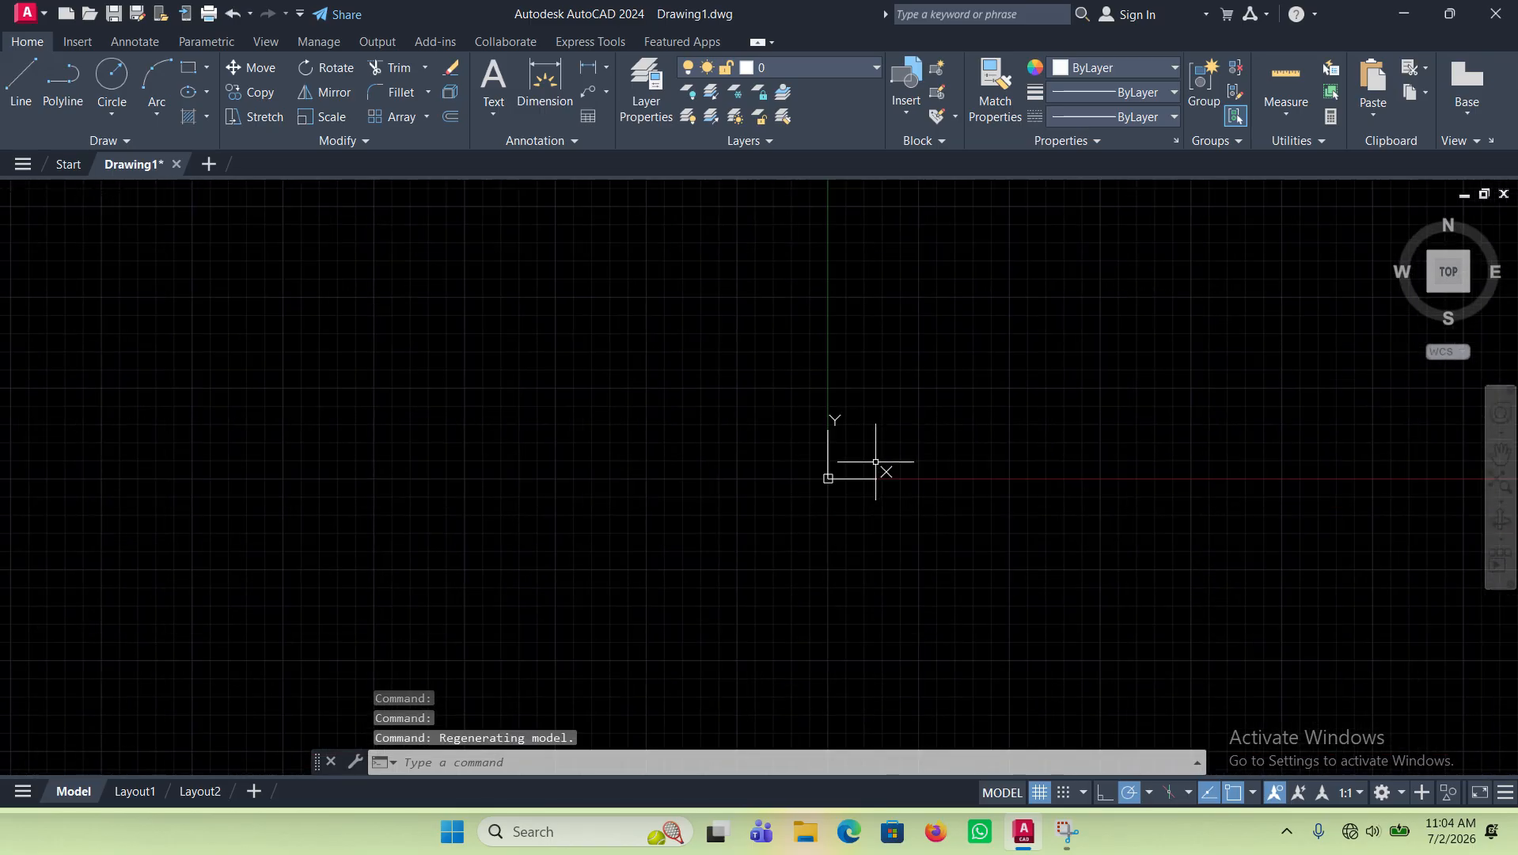
{"action": "scroll", "coordinate": [874, 465], "scroll_direction": "up", "scroll_amount": 8}
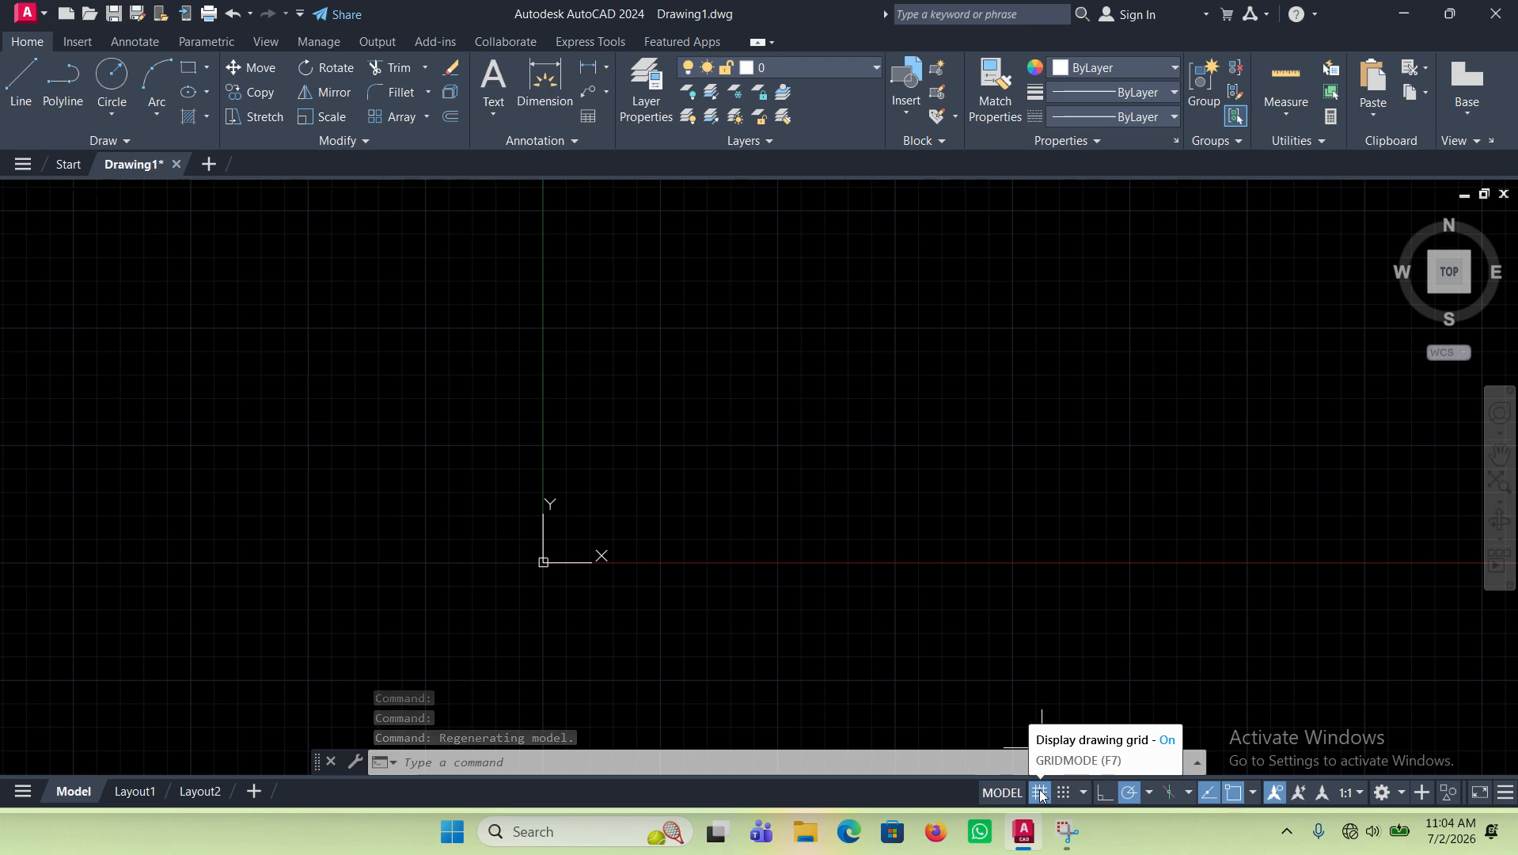
{"action": "left_click", "coordinate": [1039, 792]}
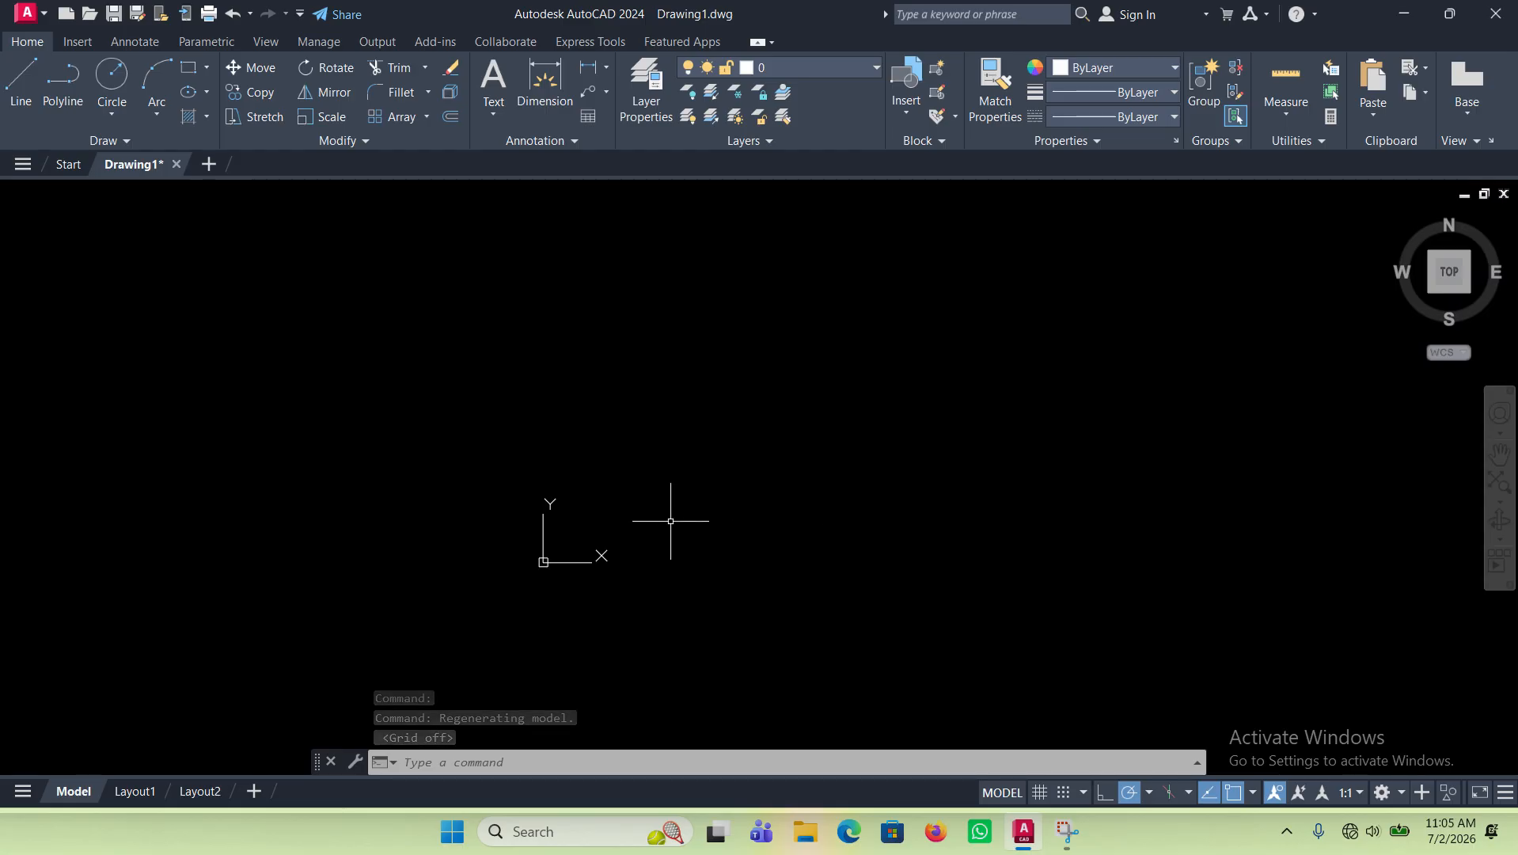
{"action": "scroll", "coordinate": [671, 532], "scroll_direction": "up", "scroll_amount": 3}
{"action": "scroll", "coordinate": [569, 550], "scroll_direction": "up", "scroll_amount": 2}
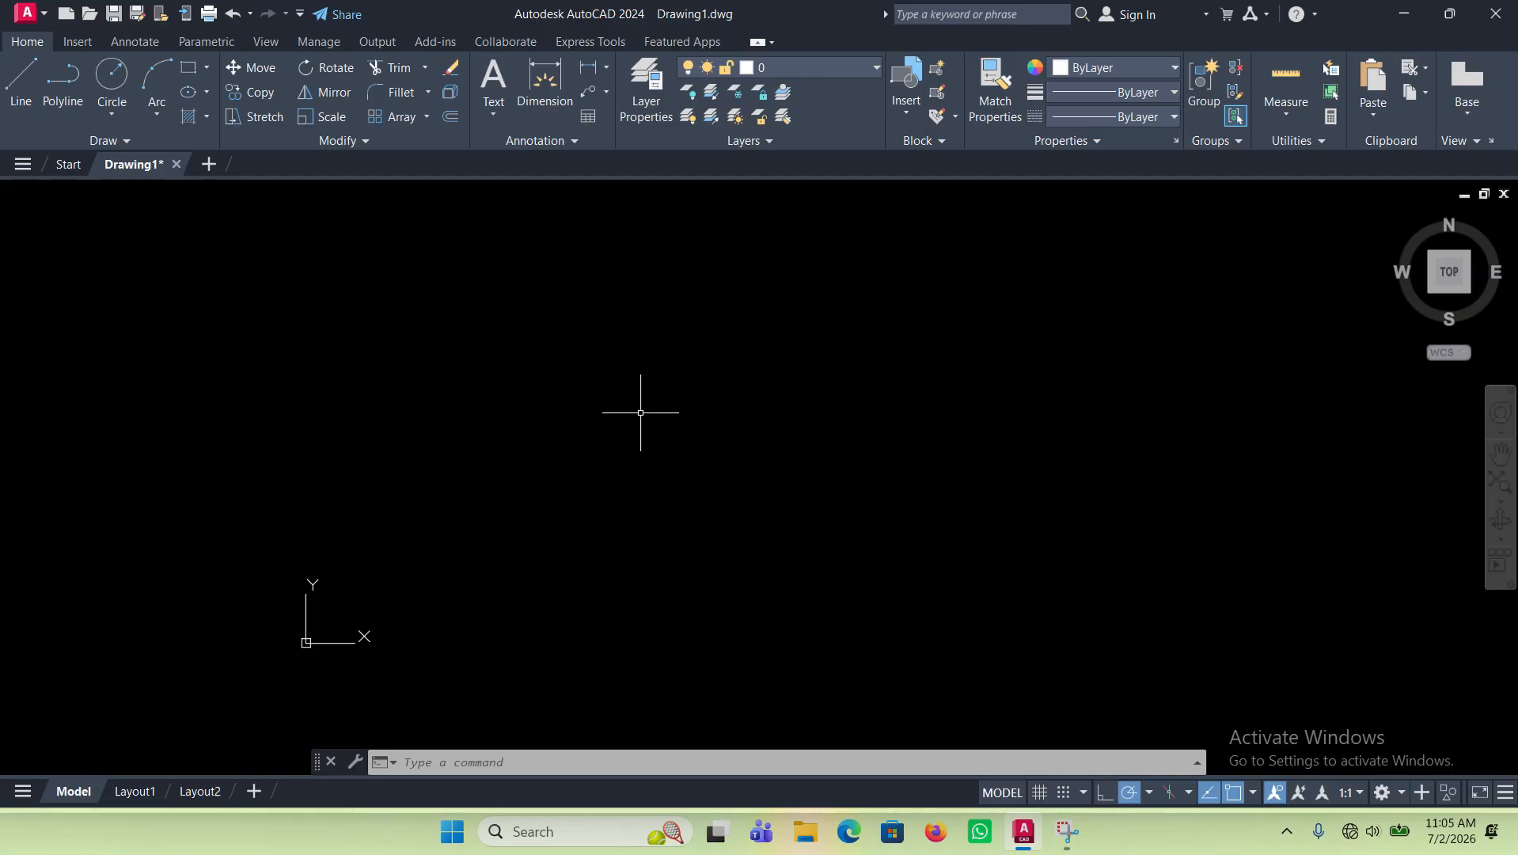
Step: Open the Standard dimension style for modification and show its dimension and extension line settings
{"action": "type", "text": "d"}
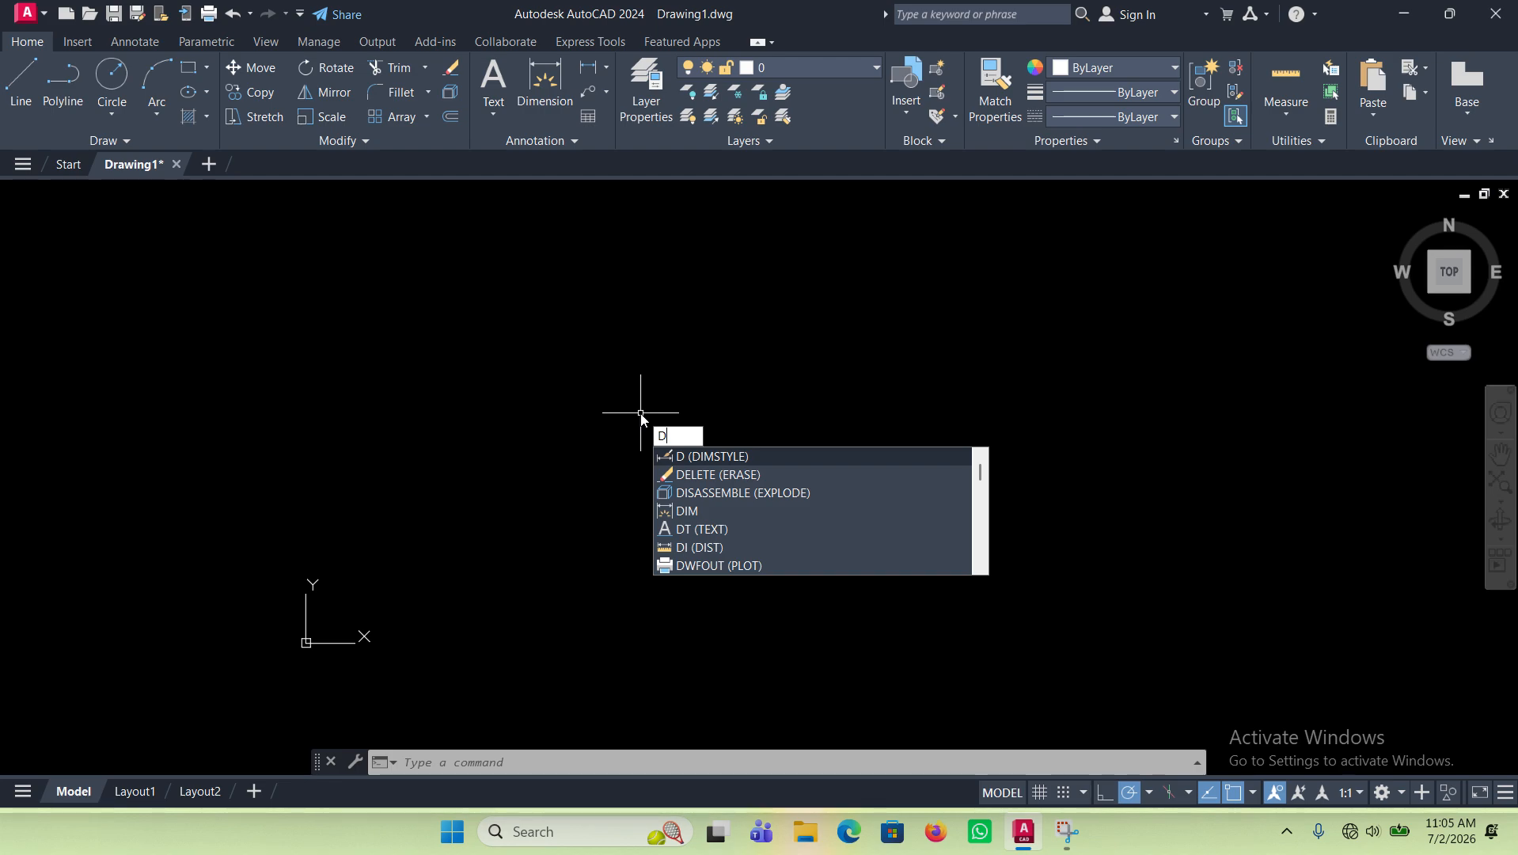
{"action": "left_click", "coordinate": [724, 458]}
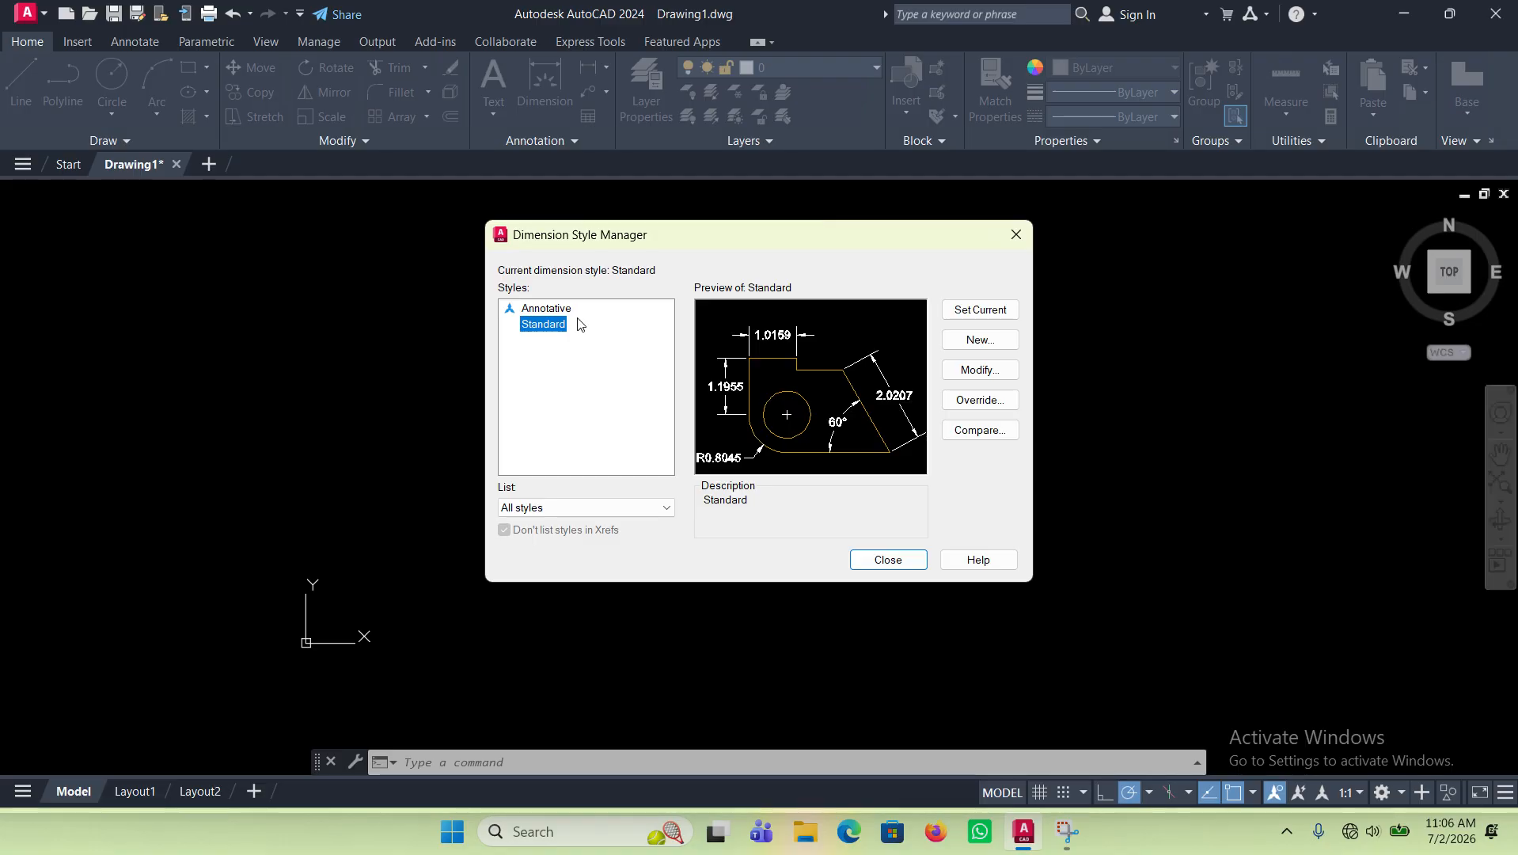
{"action": "left_click", "coordinate": [552, 308]}
{"action": "left_click", "coordinate": [546, 325]}
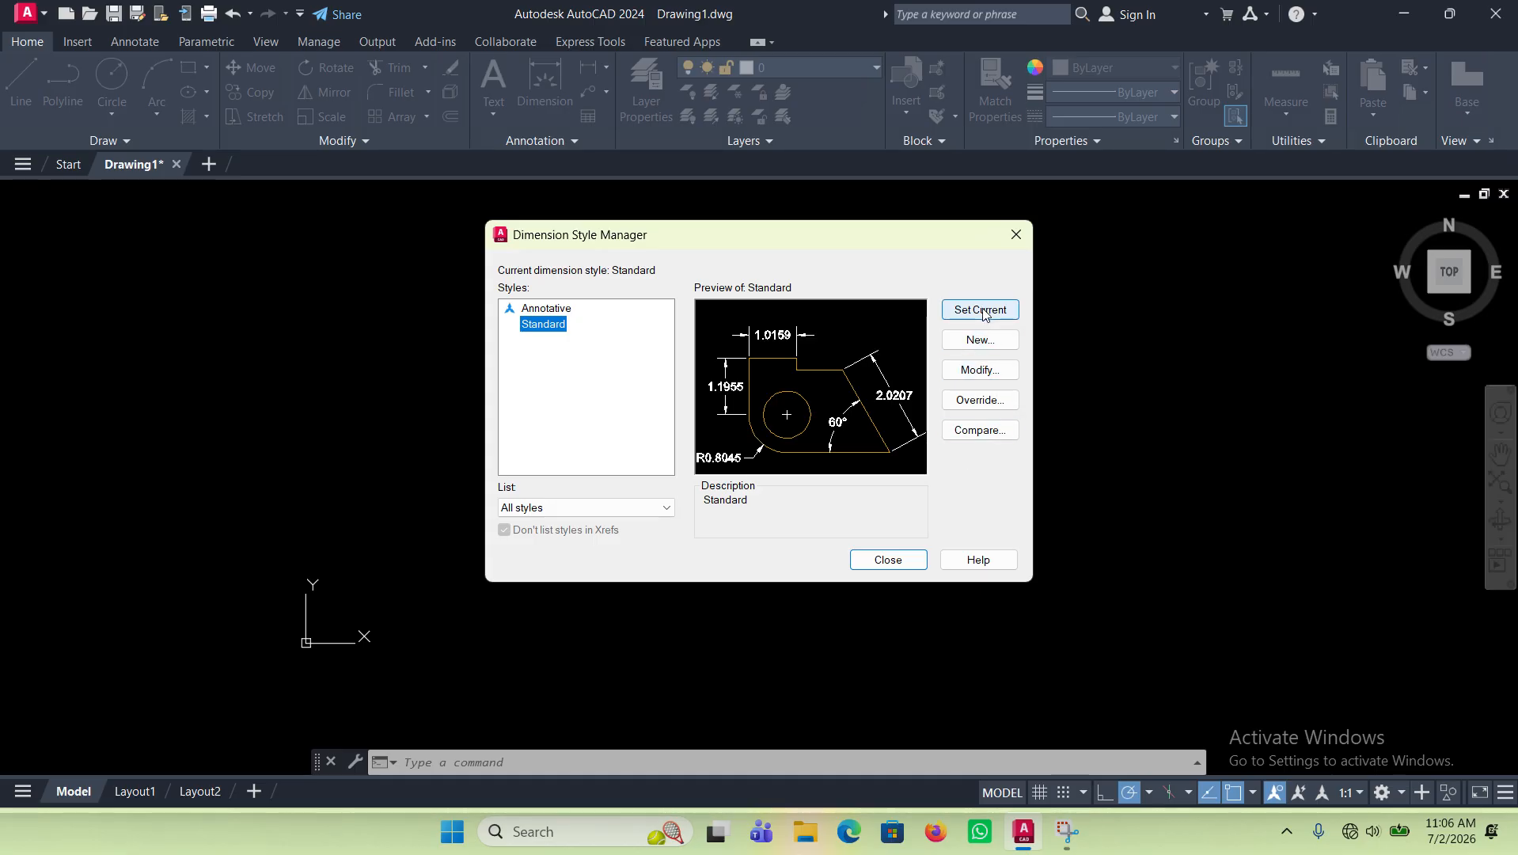
{"action": "left_click", "coordinate": [981, 370]}
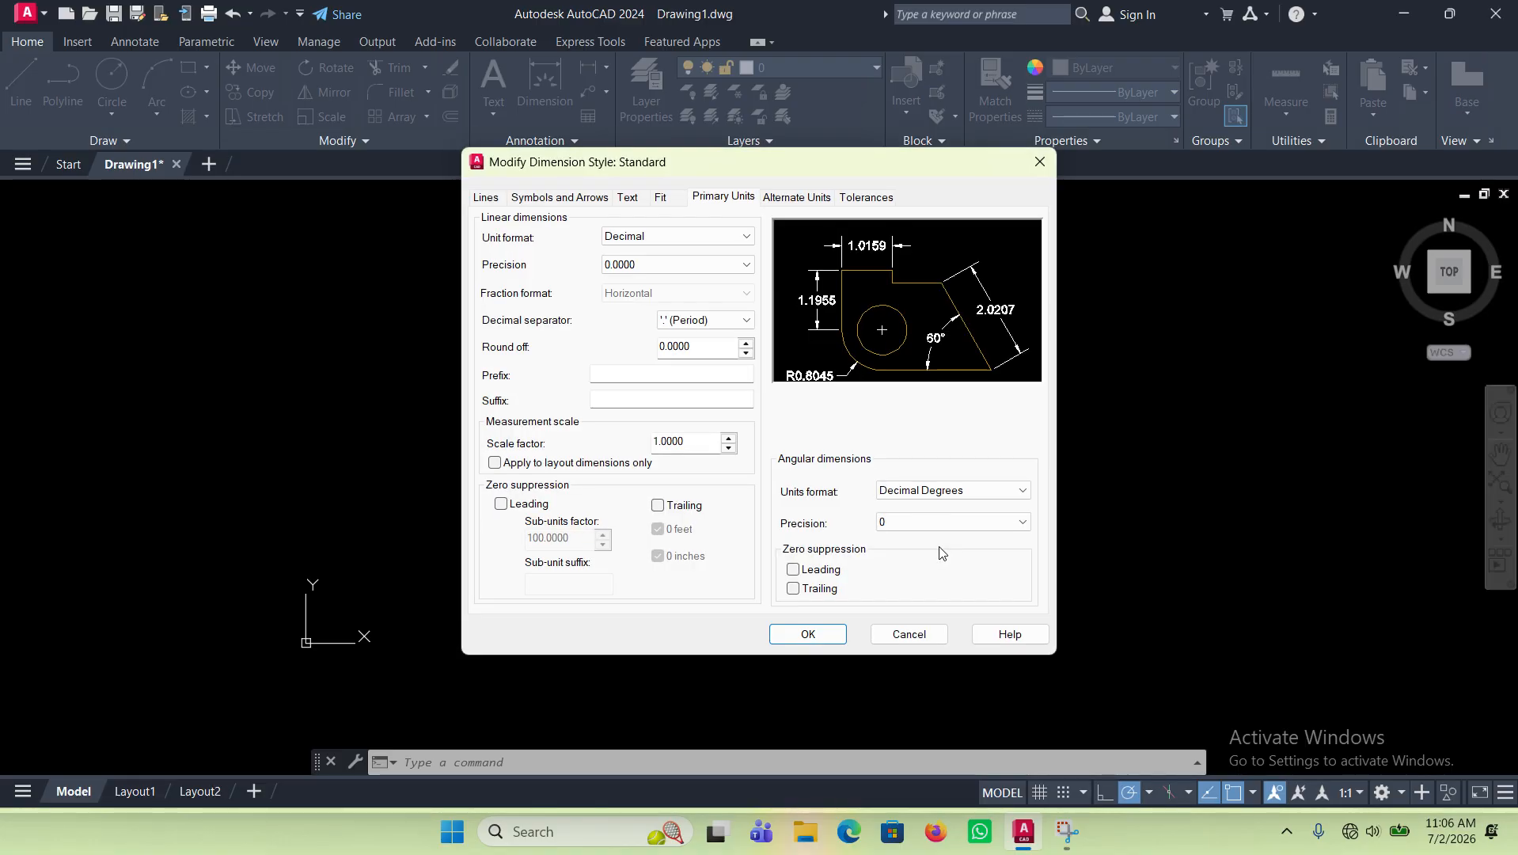
{"action": "left_click", "coordinate": [486, 199]}
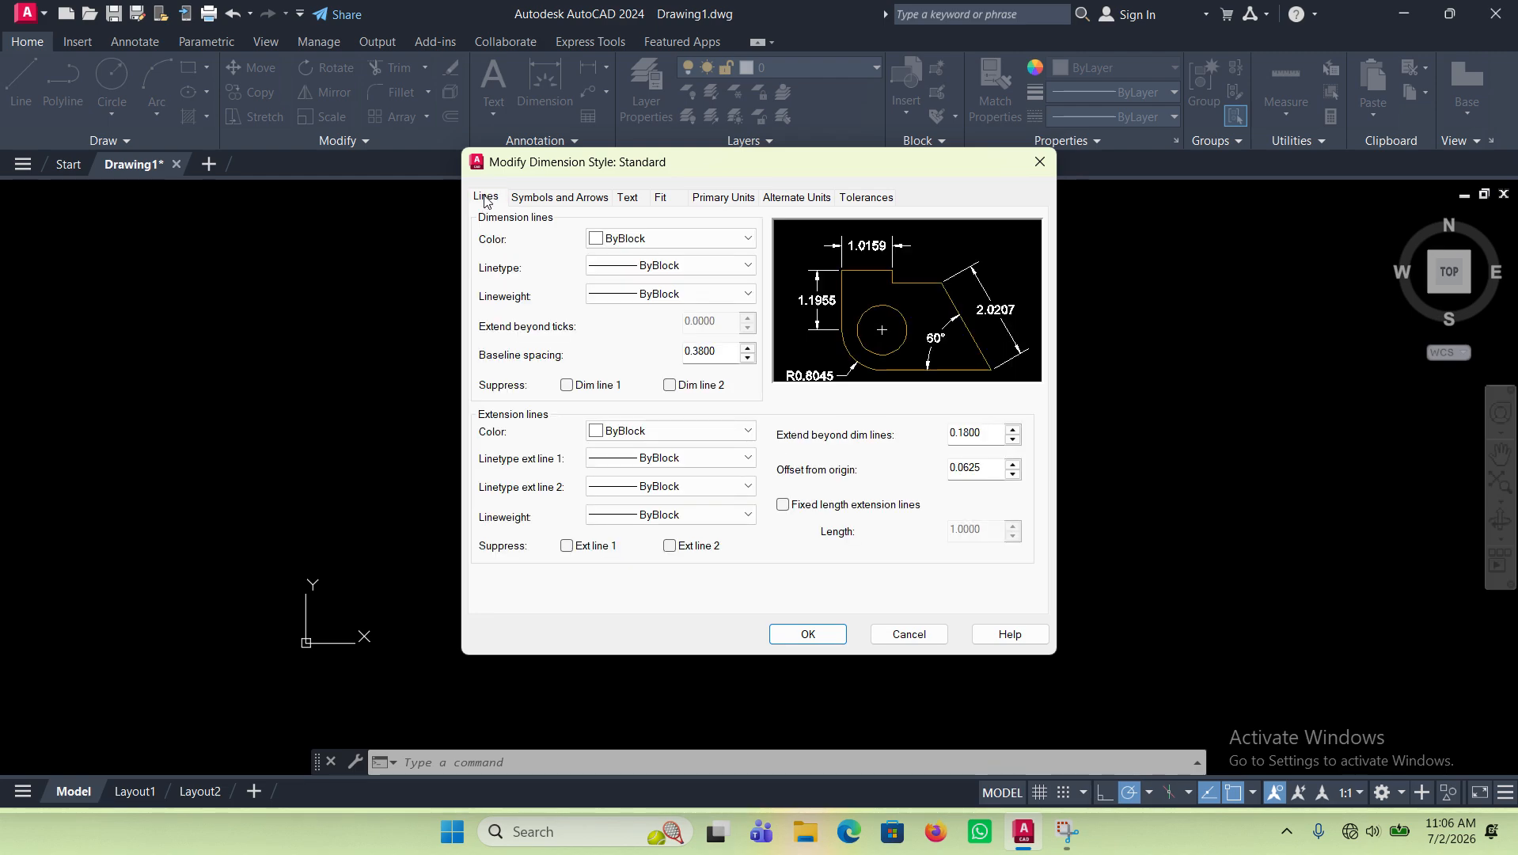
Step: Set the dimension line color of the Standard style to index Color 31
{"action": "left_click", "coordinate": [693, 240]}
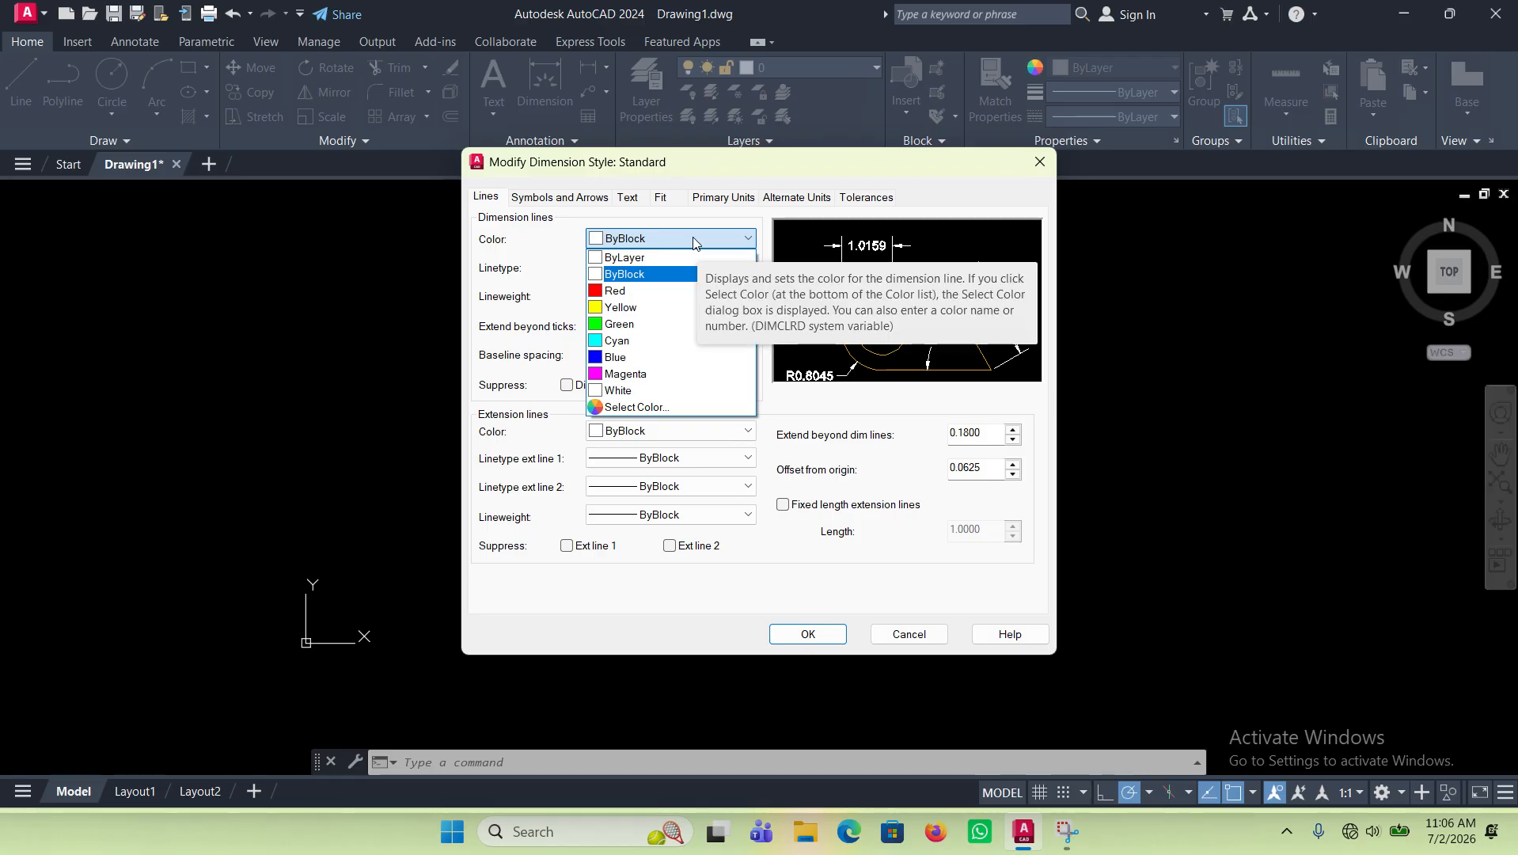
{"action": "left_click", "coordinate": [534, 240]}
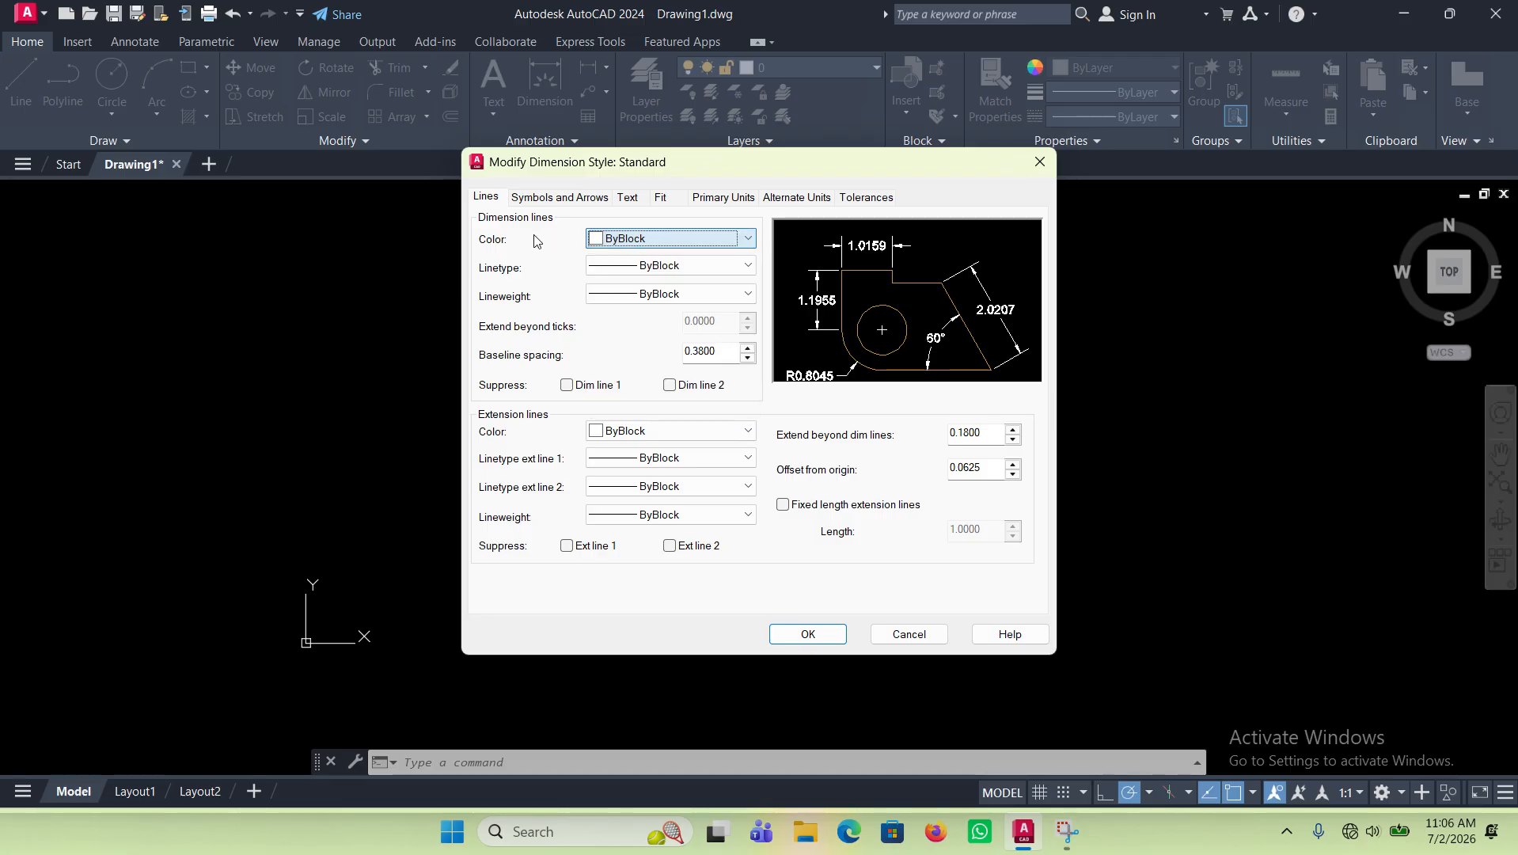
{"action": "left_click", "coordinate": [677, 240]}
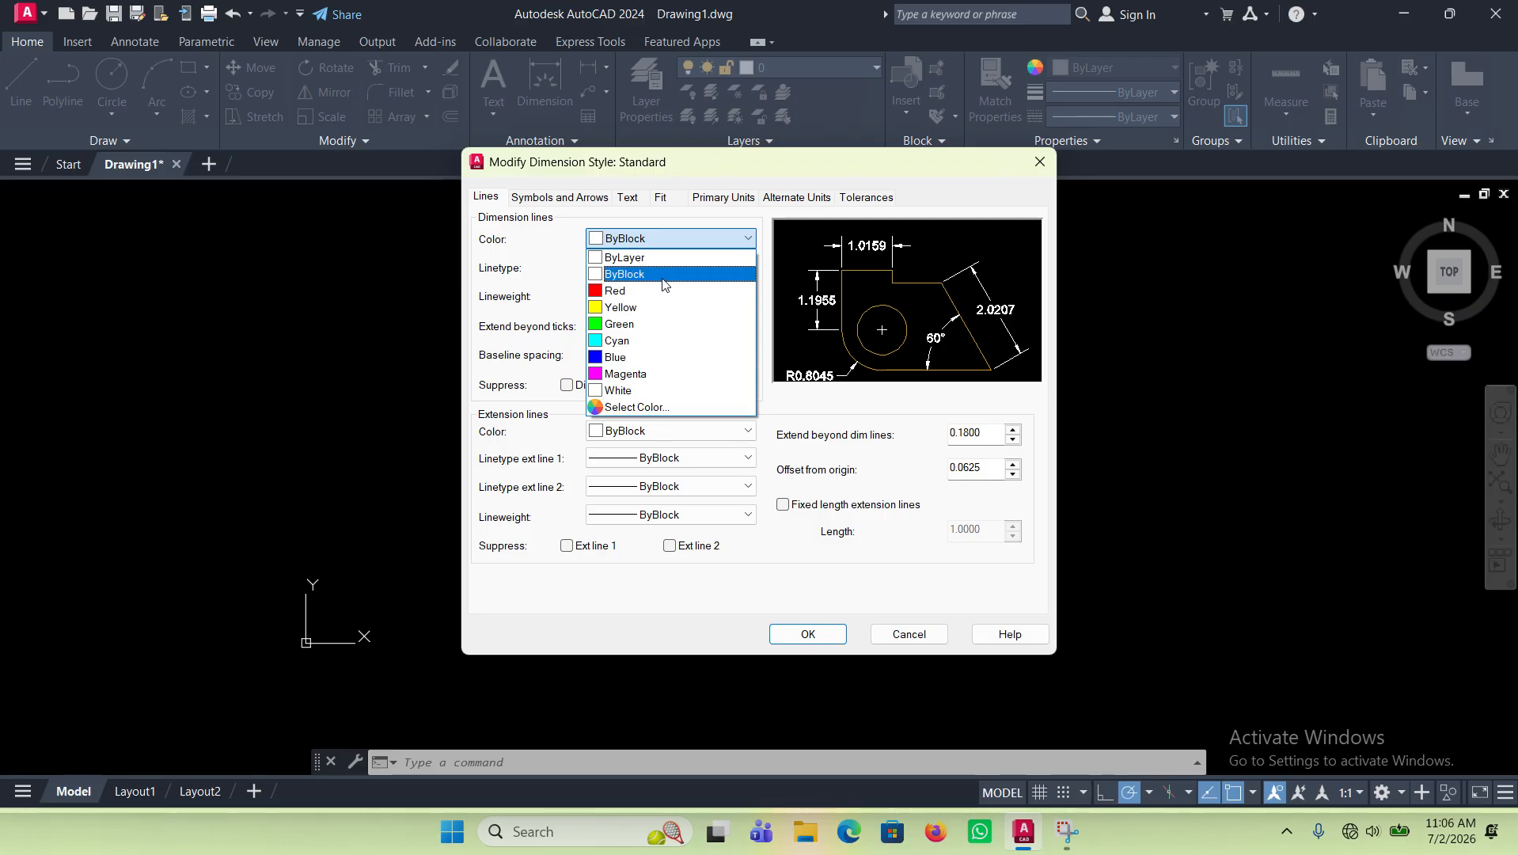
{"action": "left_click", "coordinate": [661, 239]}
{"action": "left_click", "coordinate": [663, 240]}
{"action": "left_click", "coordinate": [637, 407]}
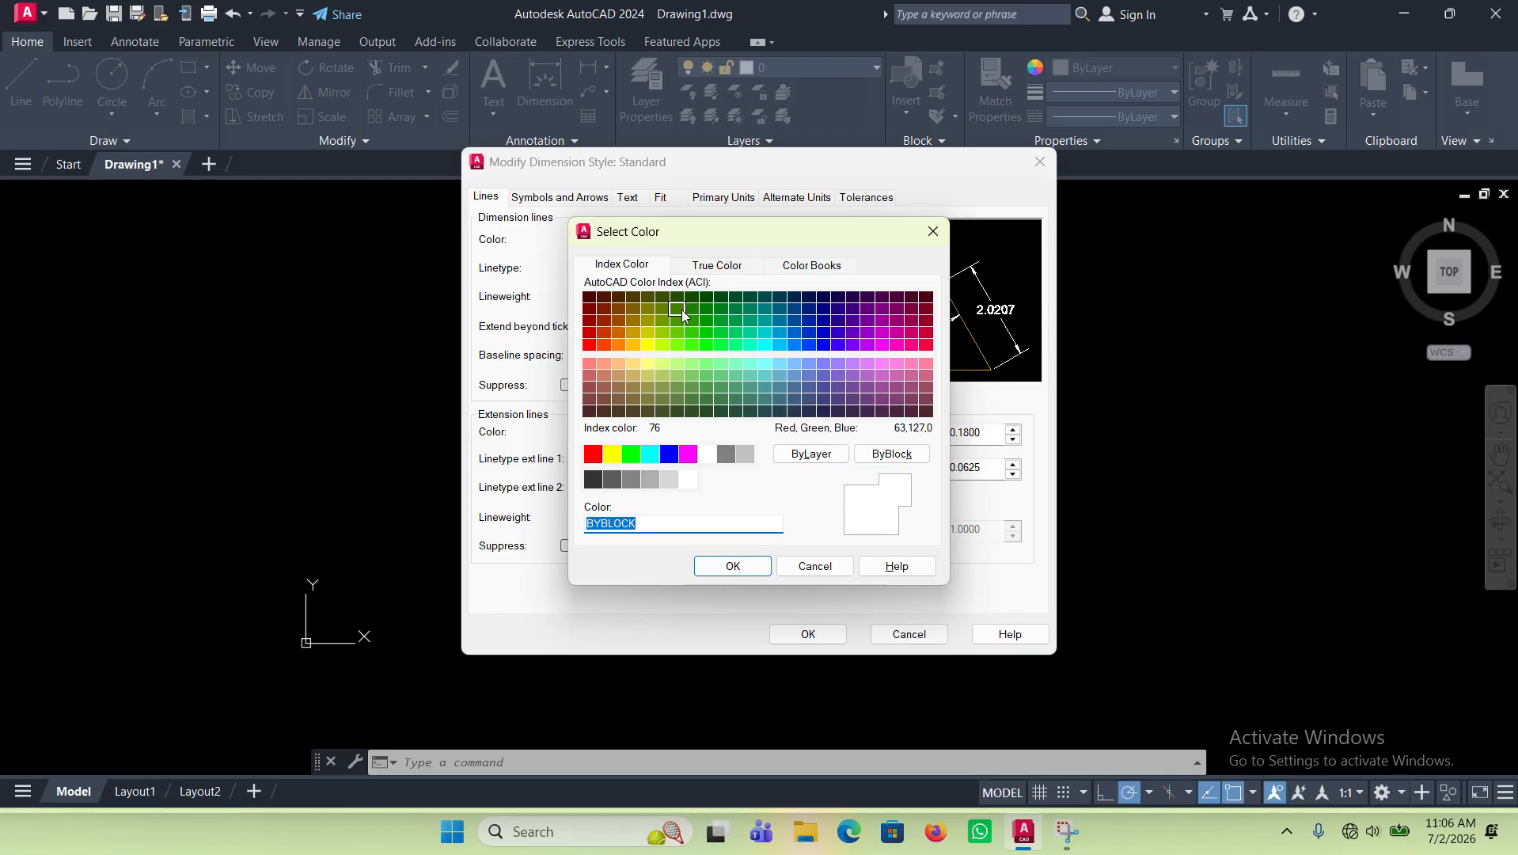
{"action": "left_click", "coordinate": [620, 363]}
{"action": "left_click", "coordinate": [744, 572]}
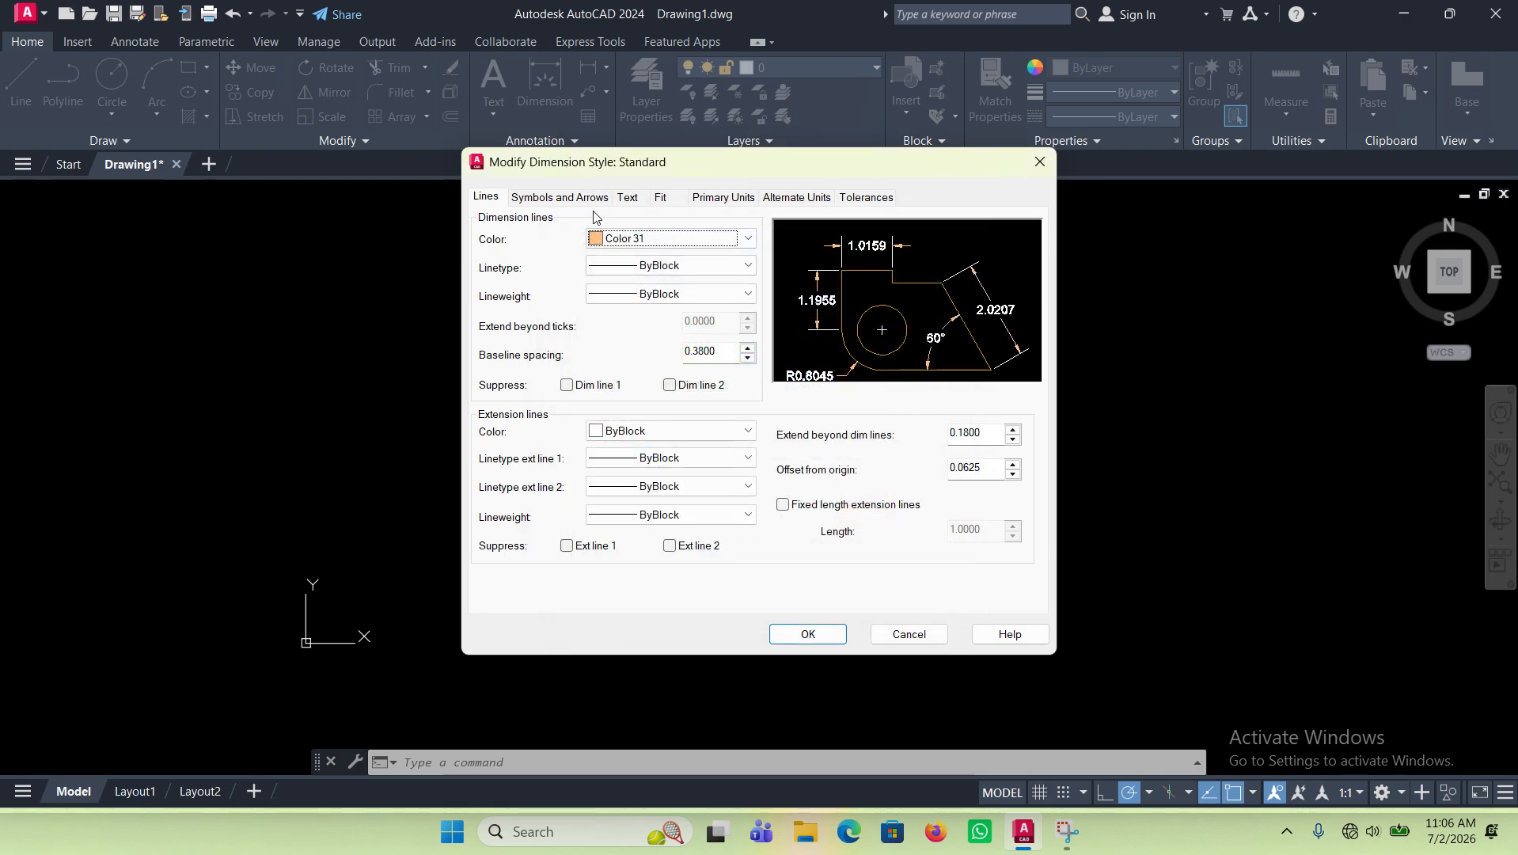
Step: Set the dimension lines to the Continuous linetype with a 0.05 mm lineweight
{"action": "left_click", "coordinate": [701, 269]}
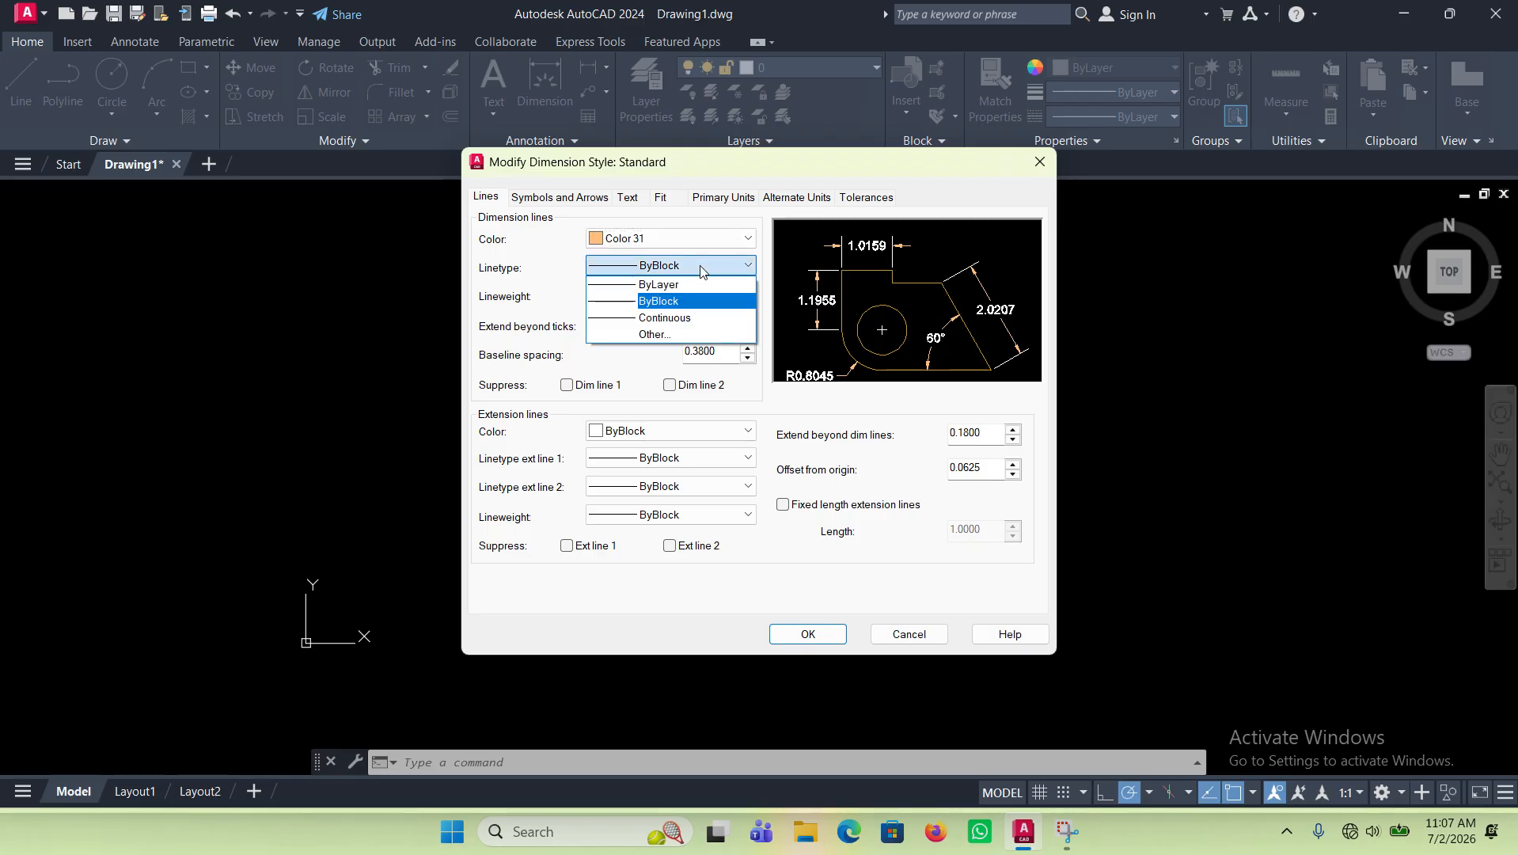
{"action": "left_click", "coordinate": [679, 318]}
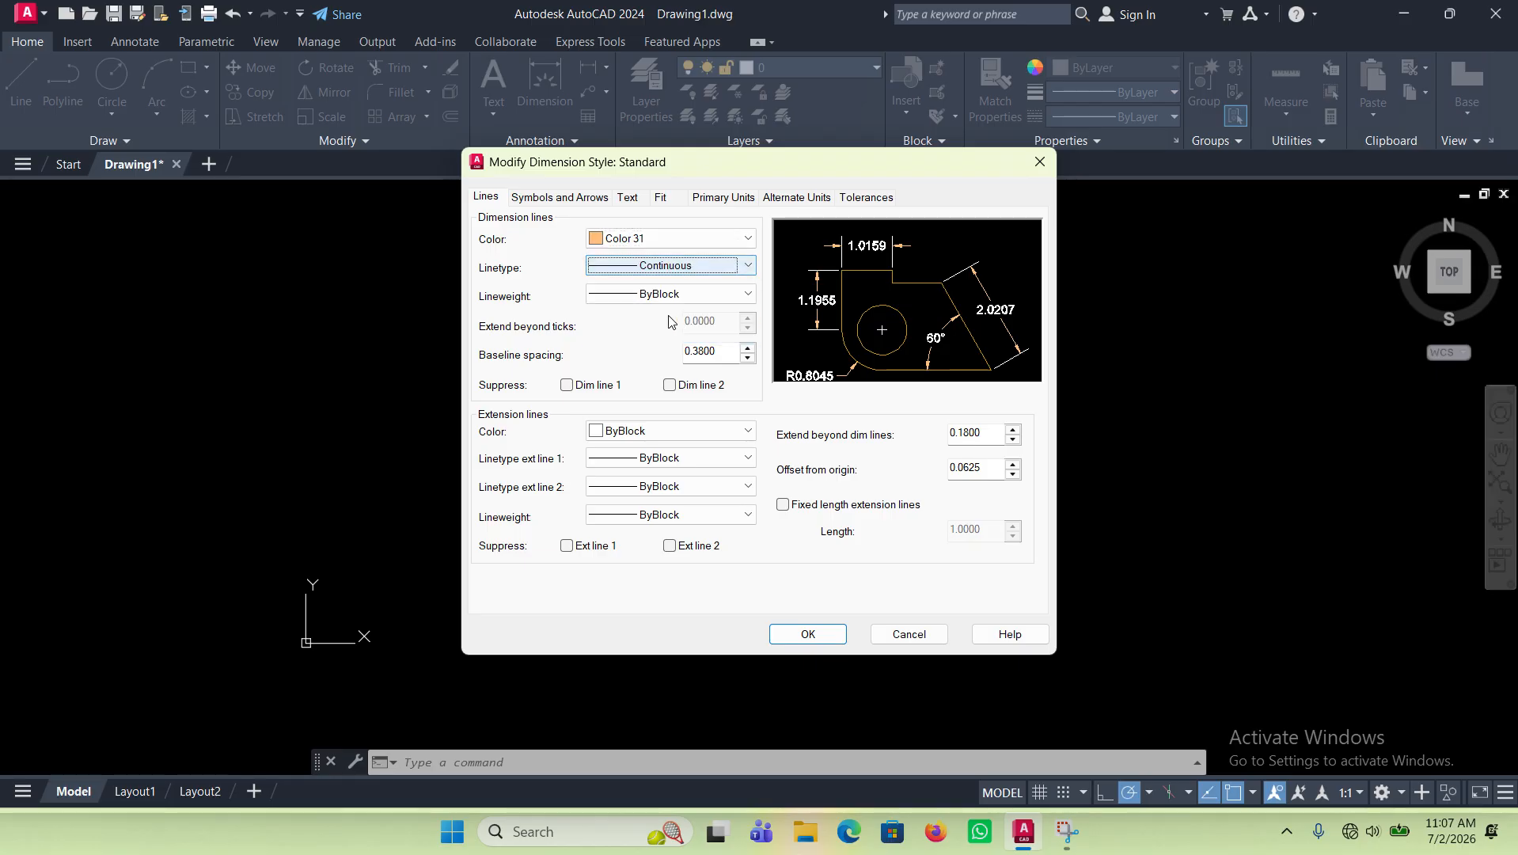
{"action": "left_click", "coordinate": [727, 296]}
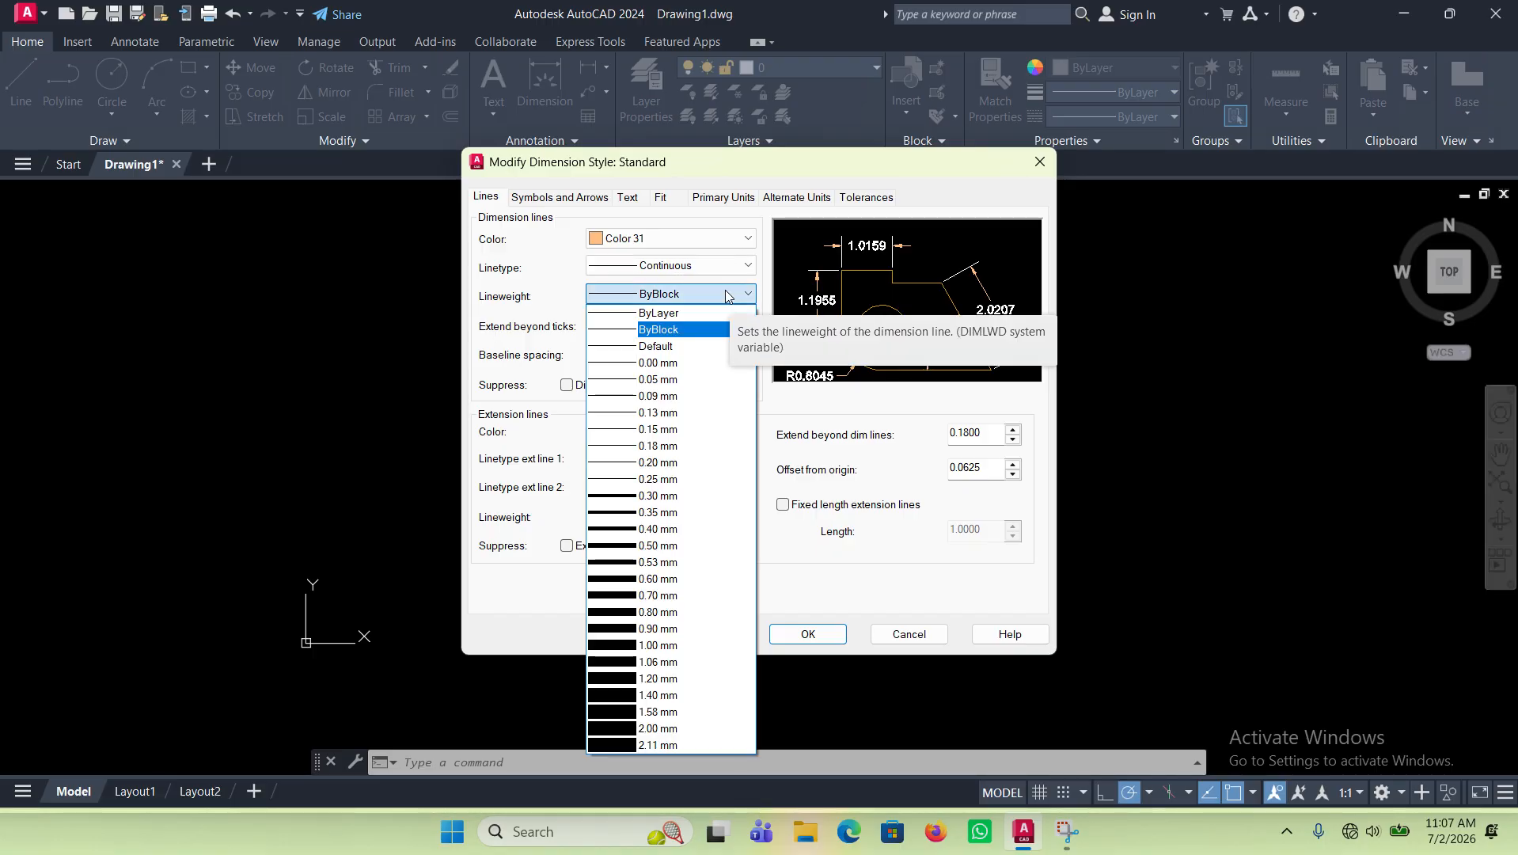
{"action": "left_click", "coordinate": [682, 378]}
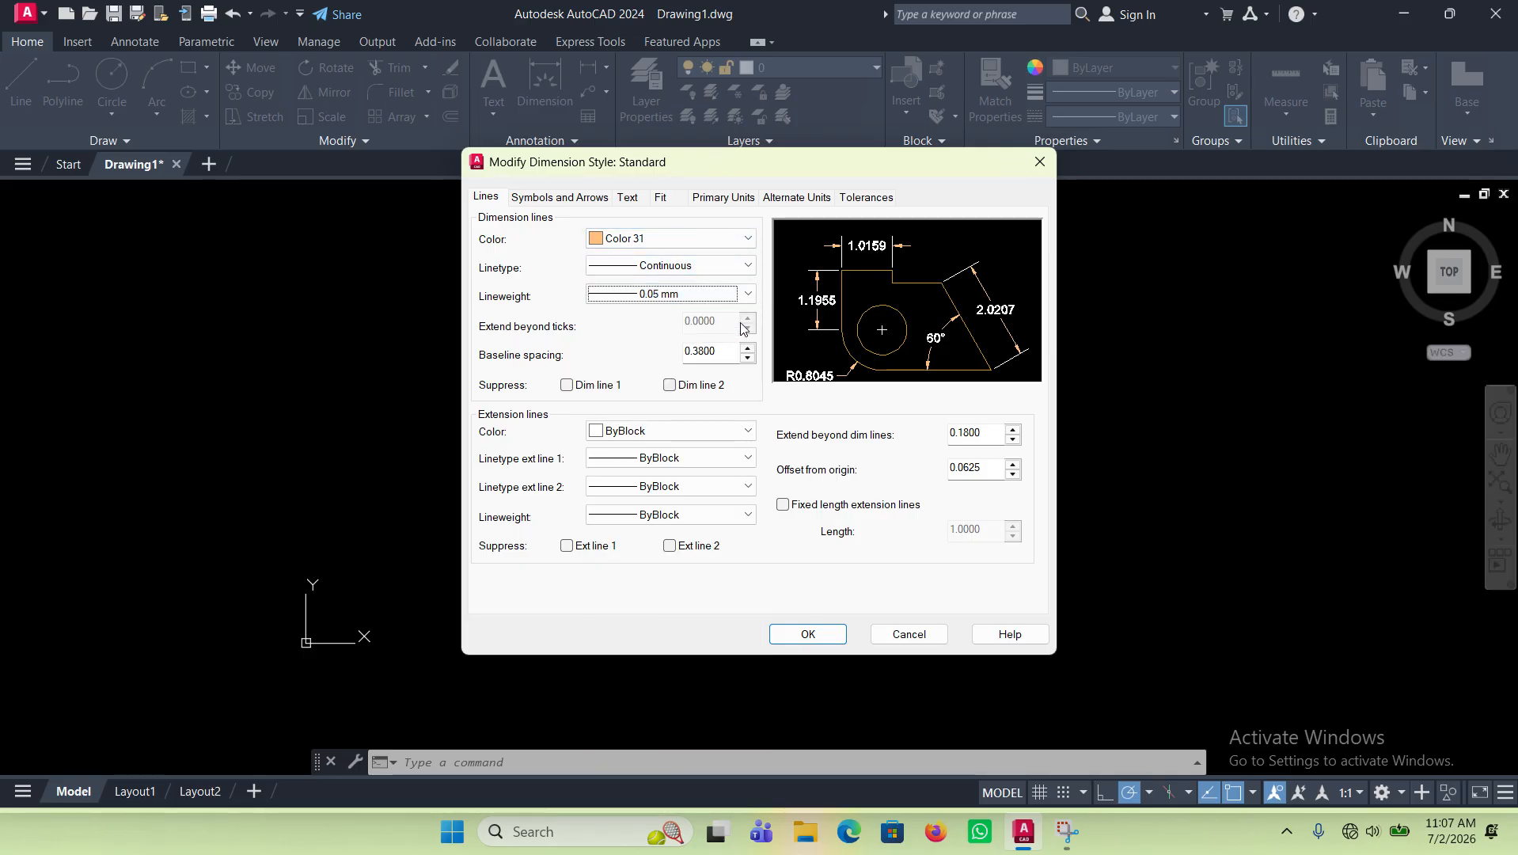
Step: Set the extension line color to index Color 31
{"action": "left_click", "coordinate": [694, 435]}
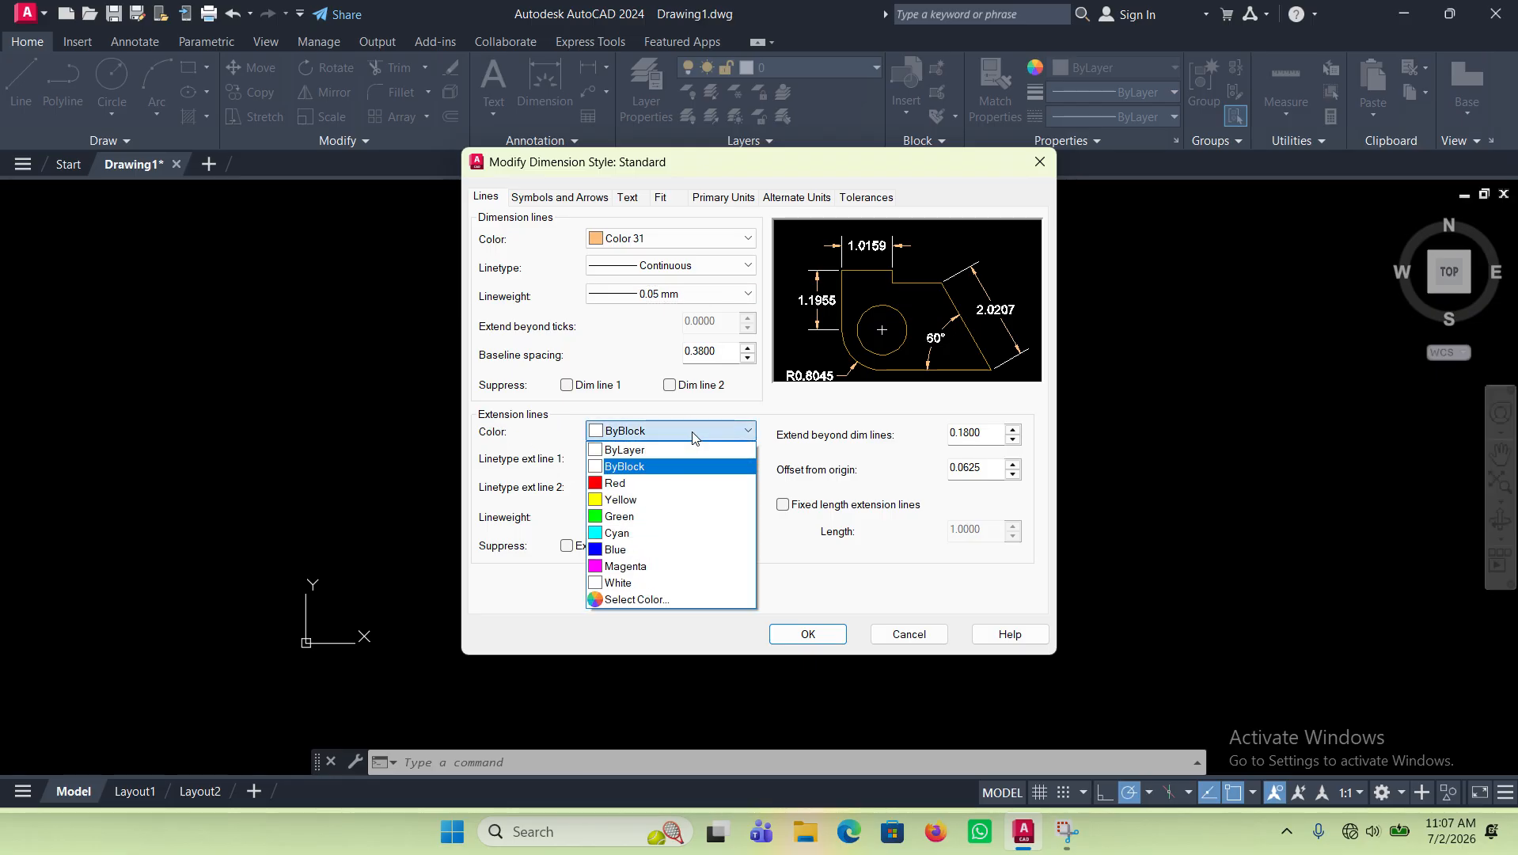
{"action": "left_click", "coordinate": [637, 599]}
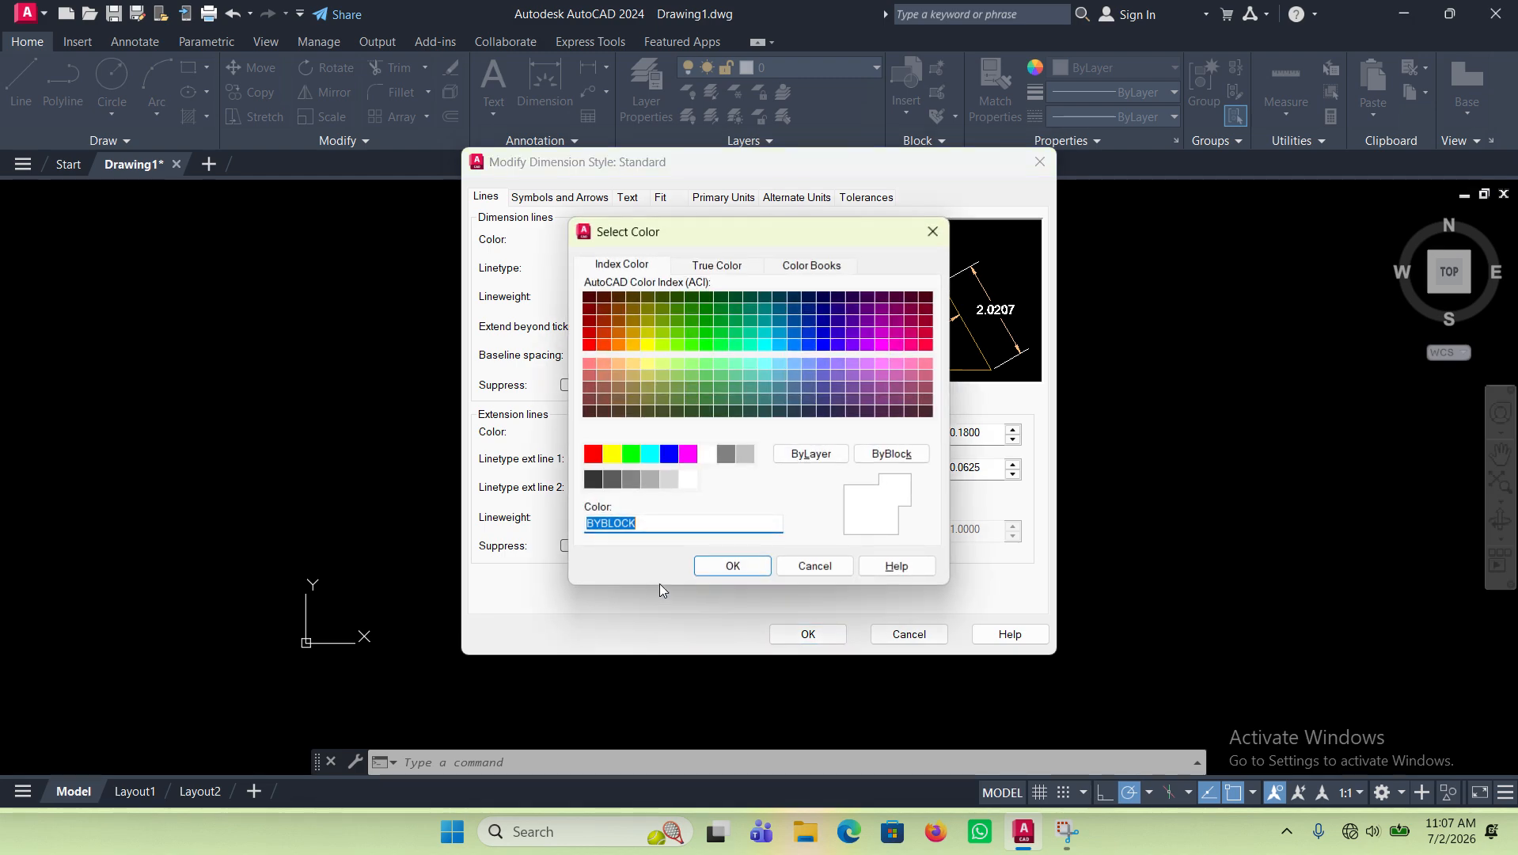
{"action": "left_click", "coordinate": [615, 365]}
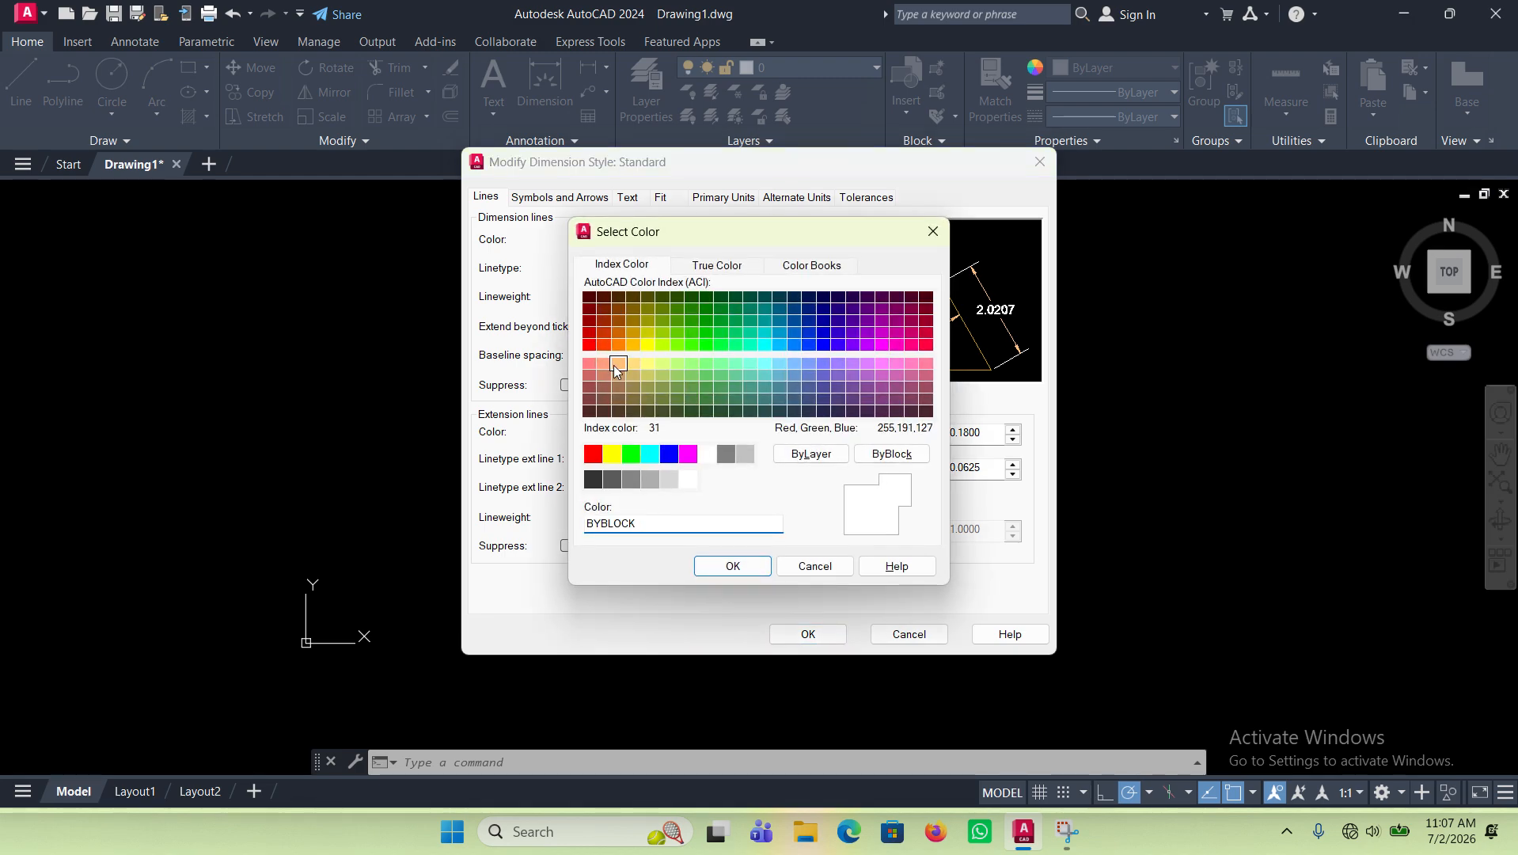
{"action": "left_click", "coordinate": [733, 565]}
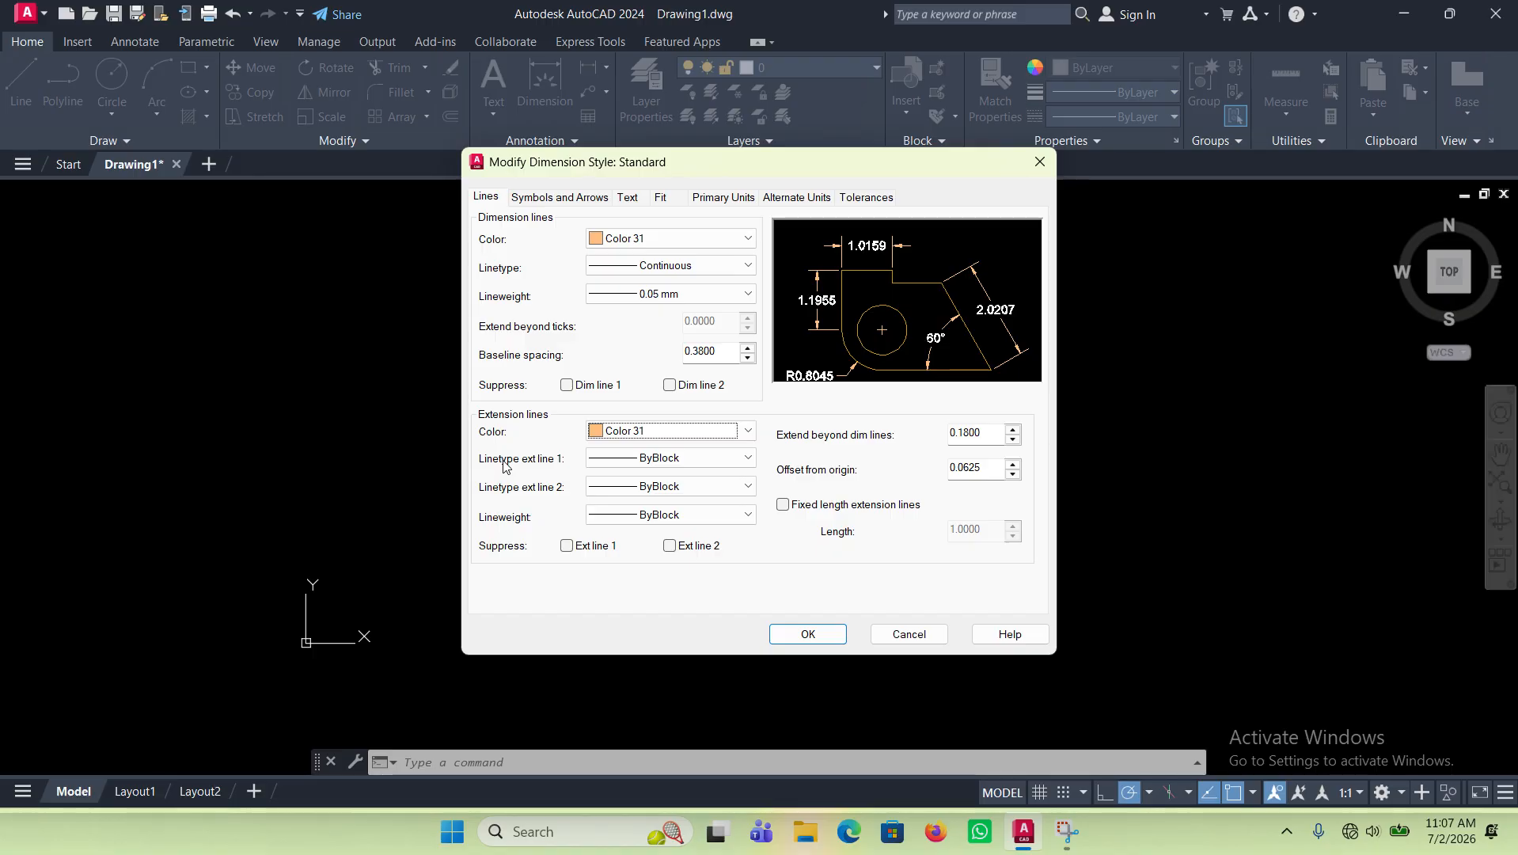
Step: Set both extension line linetypes to Continuous and the extension lineweight to 0.05 mm
{"action": "left_click", "coordinate": [701, 459]}
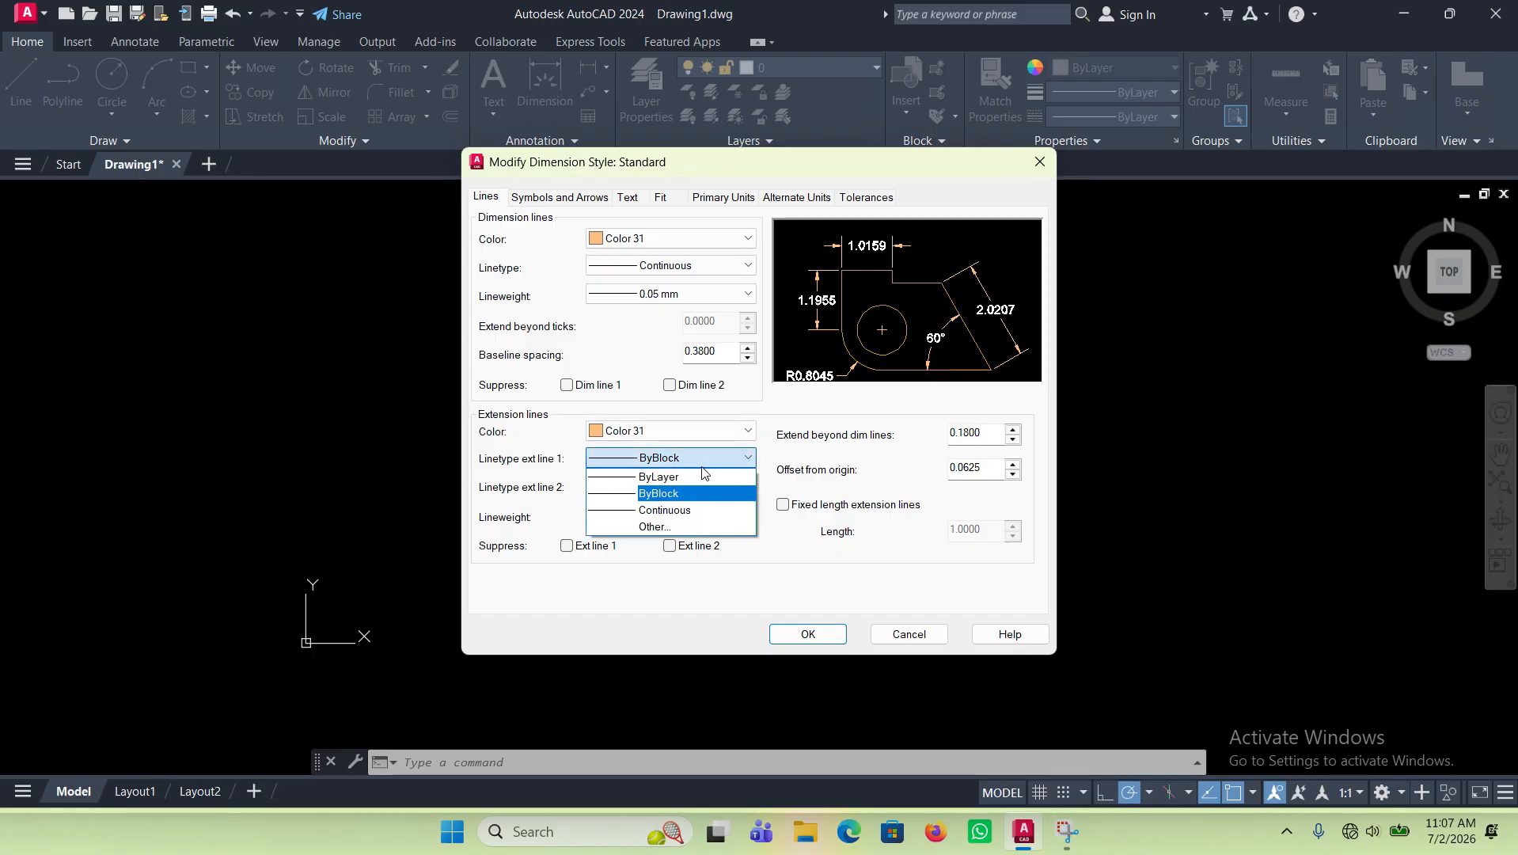
{"action": "left_click", "coordinate": [688, 512]}
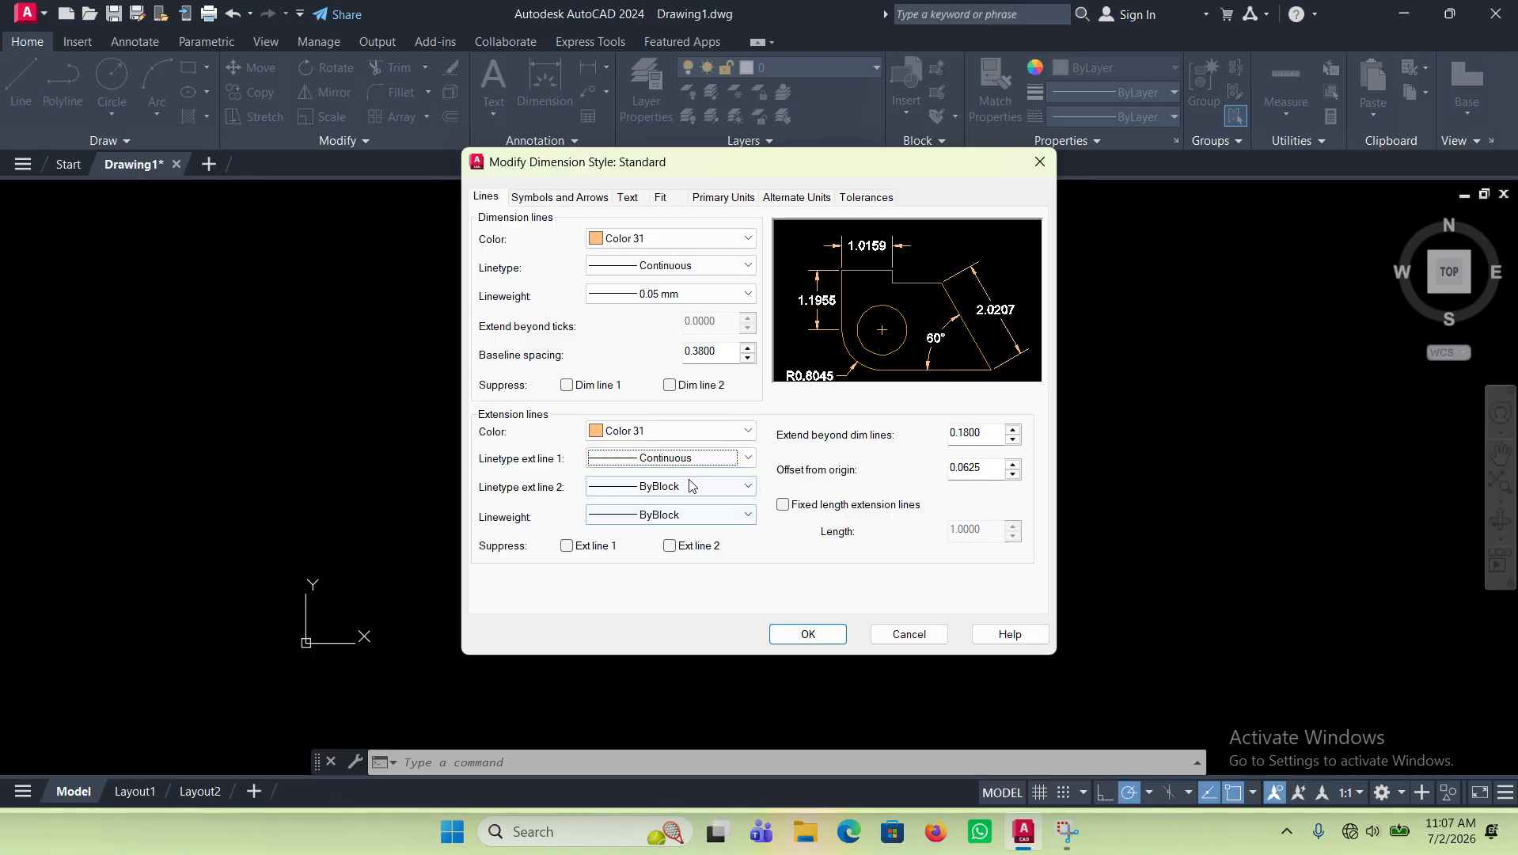
{"action": "left_click", "coordinate": [688, 485]}
{"action": "left_click", "coordinate": [669, 536]}
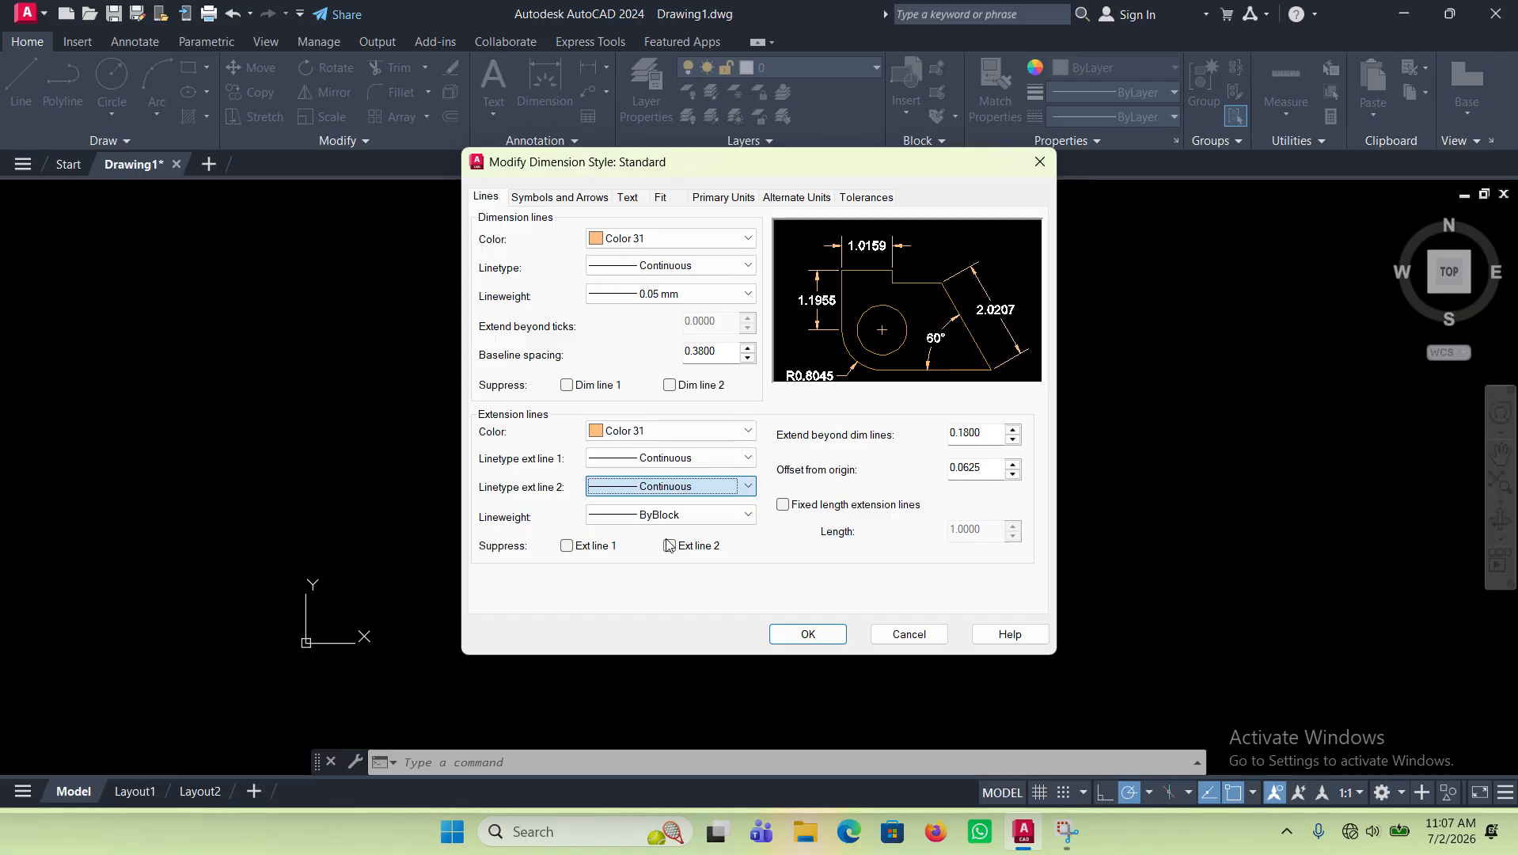
{"action": "left_click", "coordinate": [685, 515]}
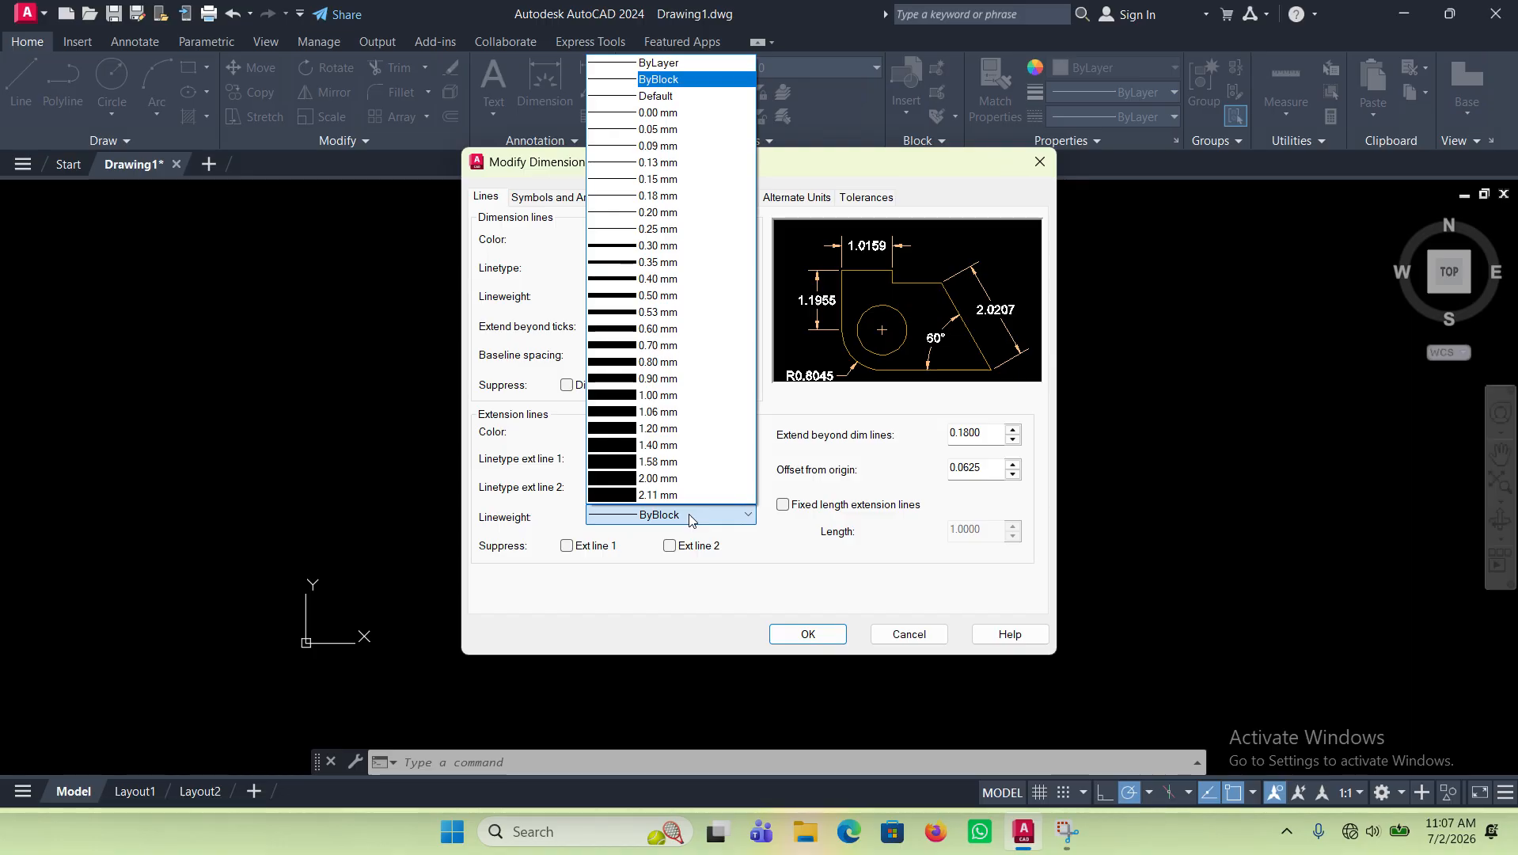
{"action": "left_click", "coordinate": [675, 129]}
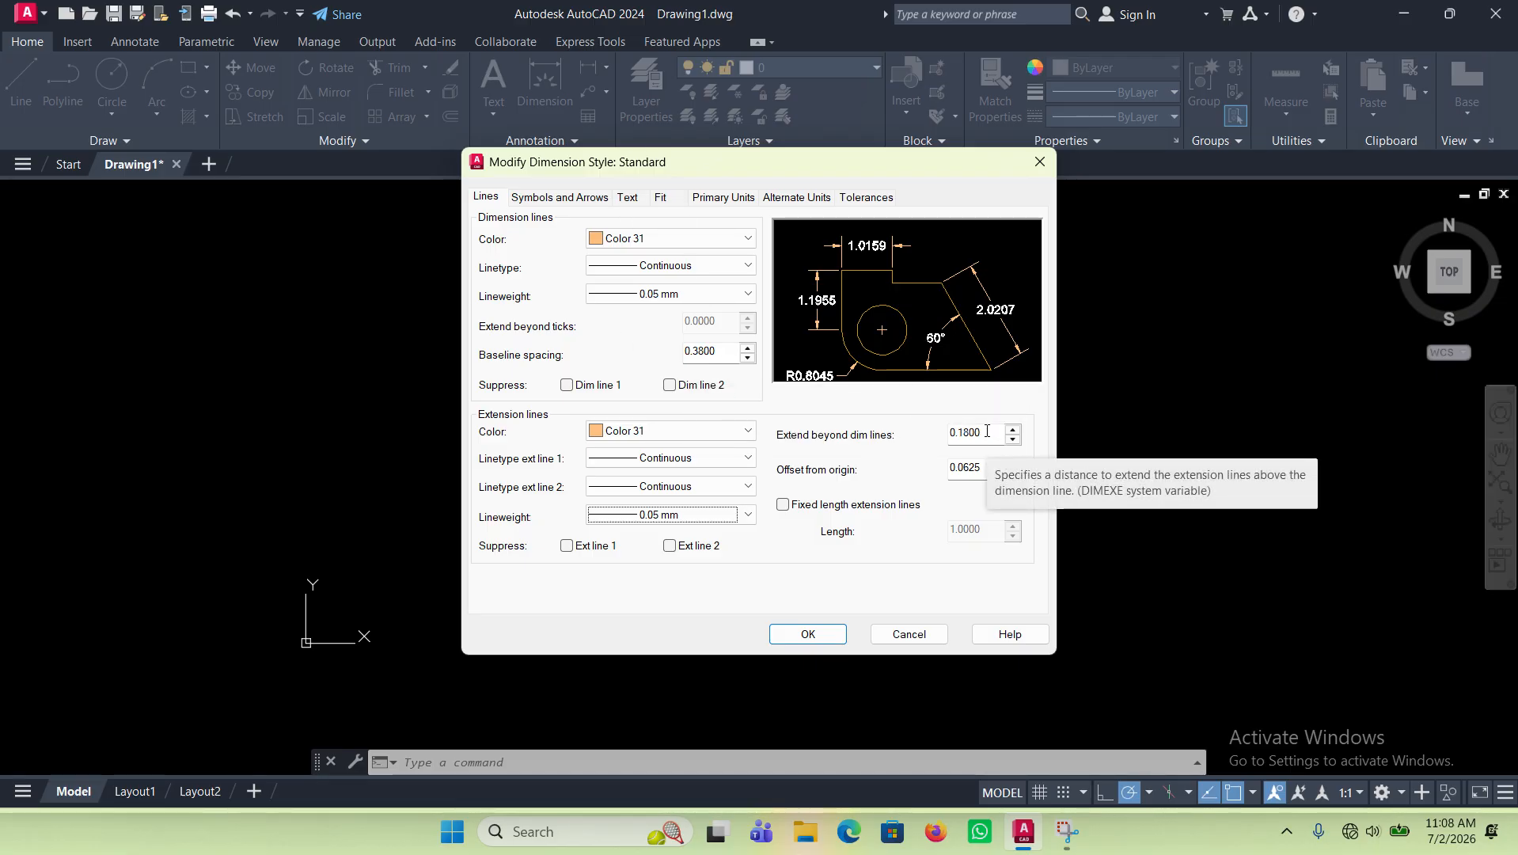
Step: Set the extension lines to extend 30 beyond the dimension lines with an offset from origin of 100
{"action": "left_click_drag", "start_coordinate": [987, 432], "coordinate": [946, 432]}
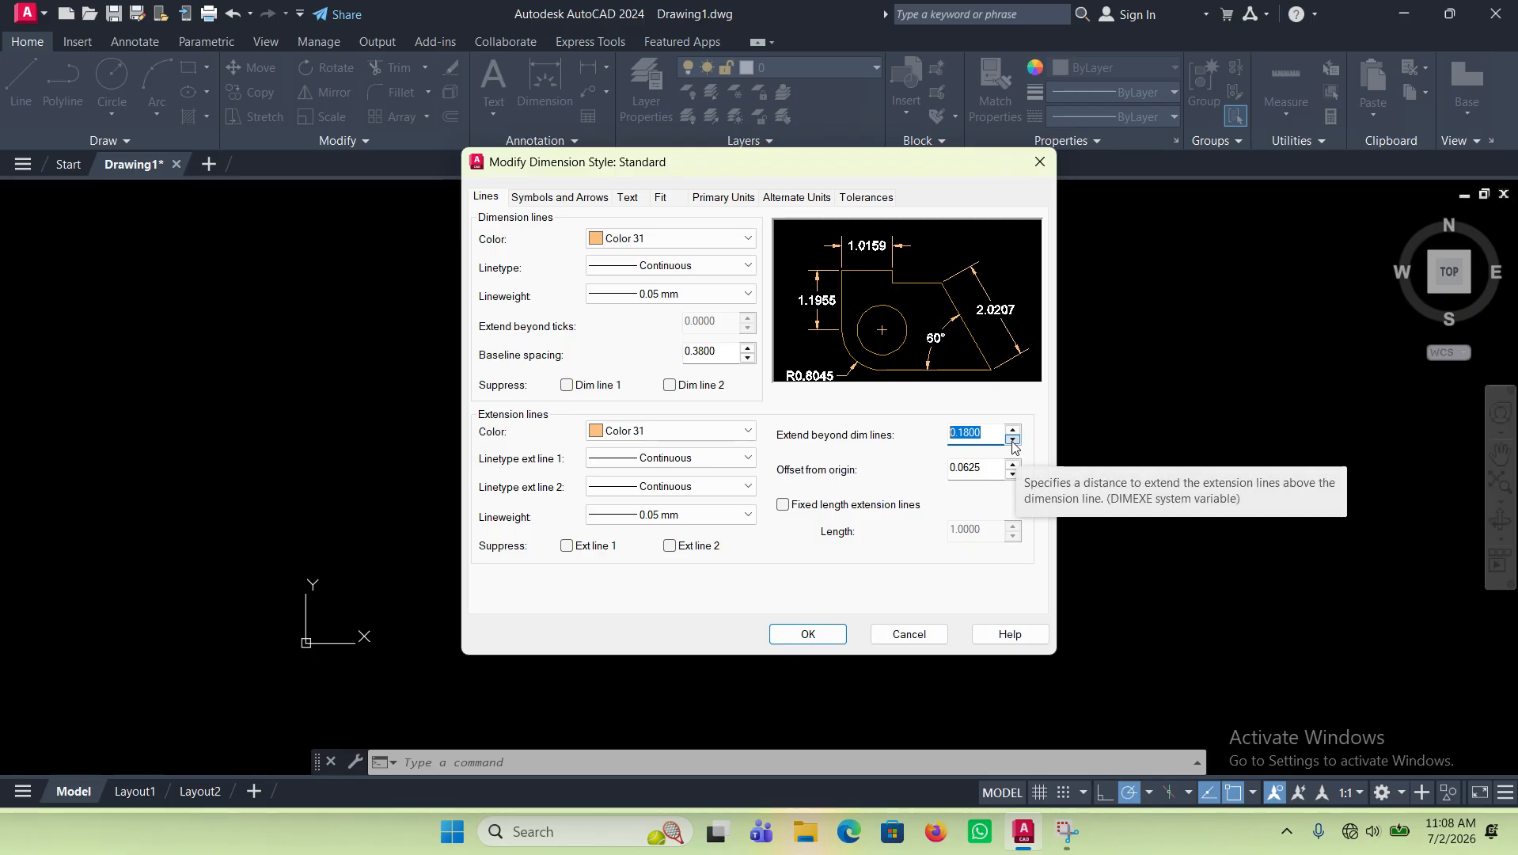
{"action": "type", "text": "30"}
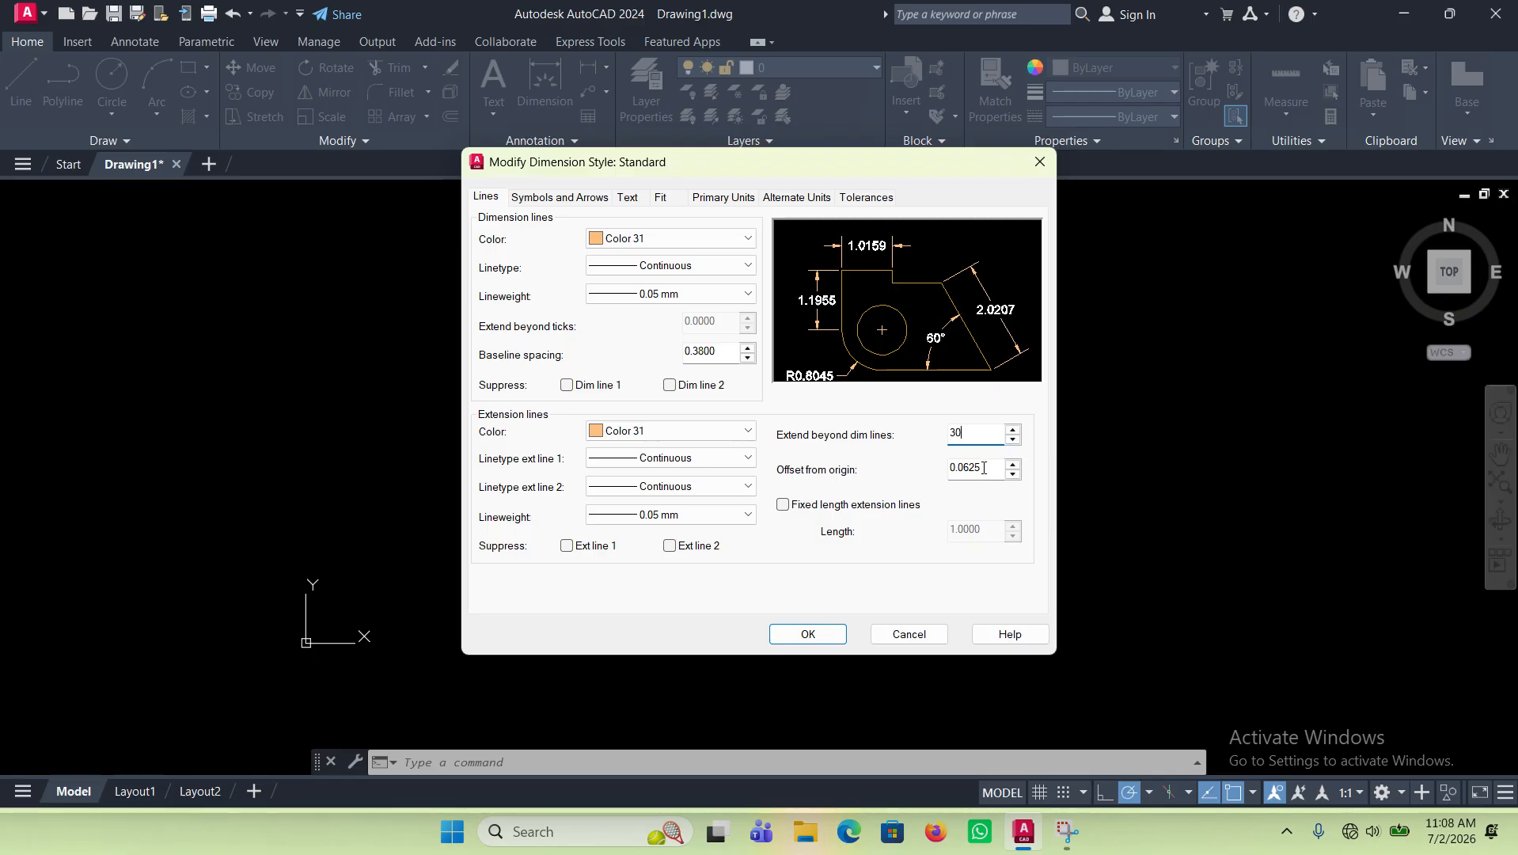
{"action": "left_click", "coordinate": [983, 468]}
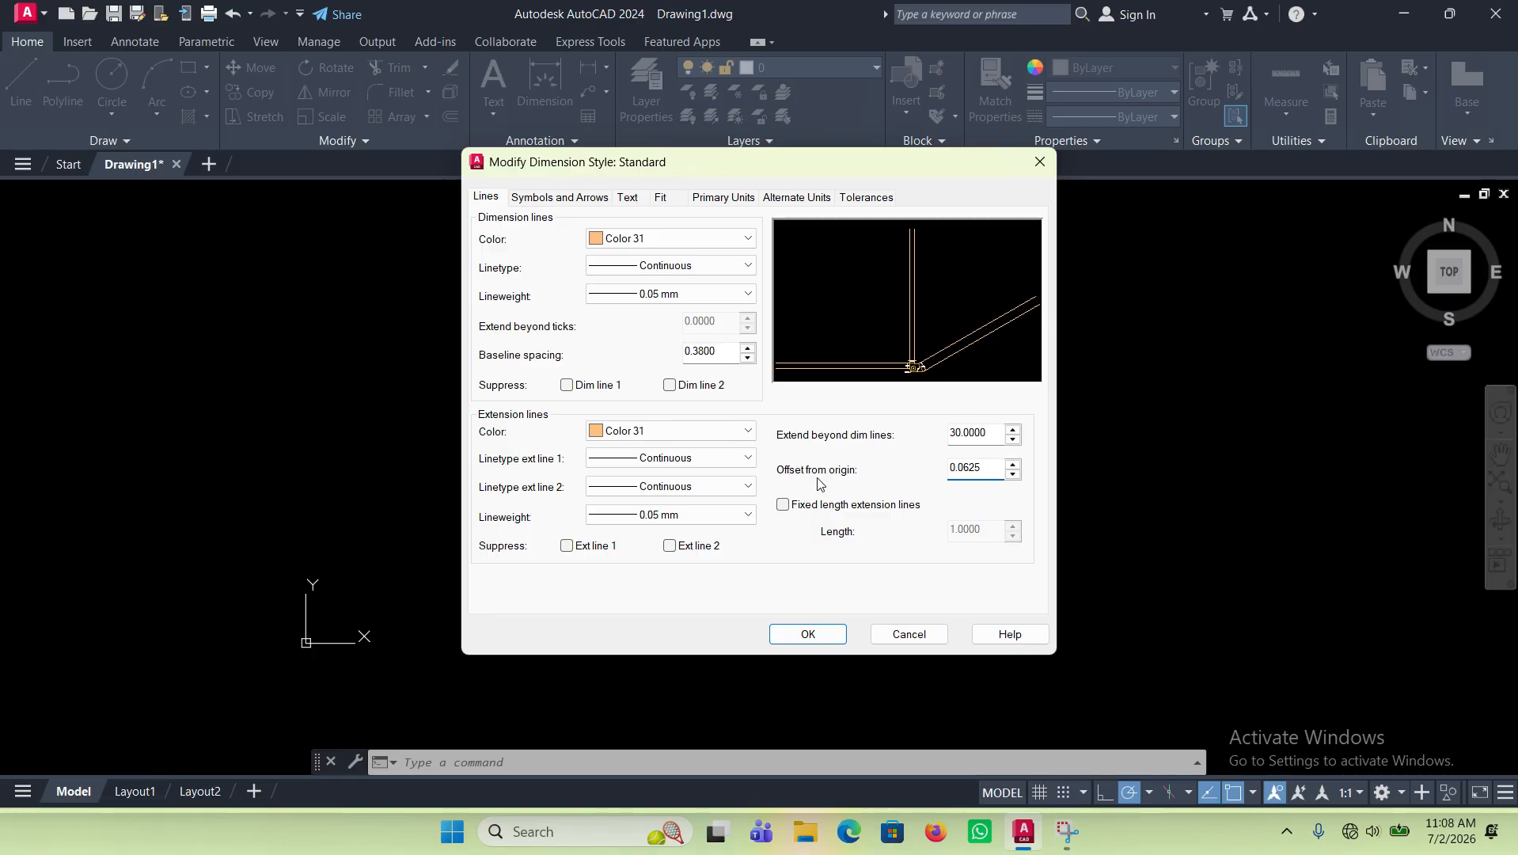
{"action": "left_click_drag", "start_coordinate": [984, 468], "coordinate": [950, 468]}
{"action": "type", "text": "100"}
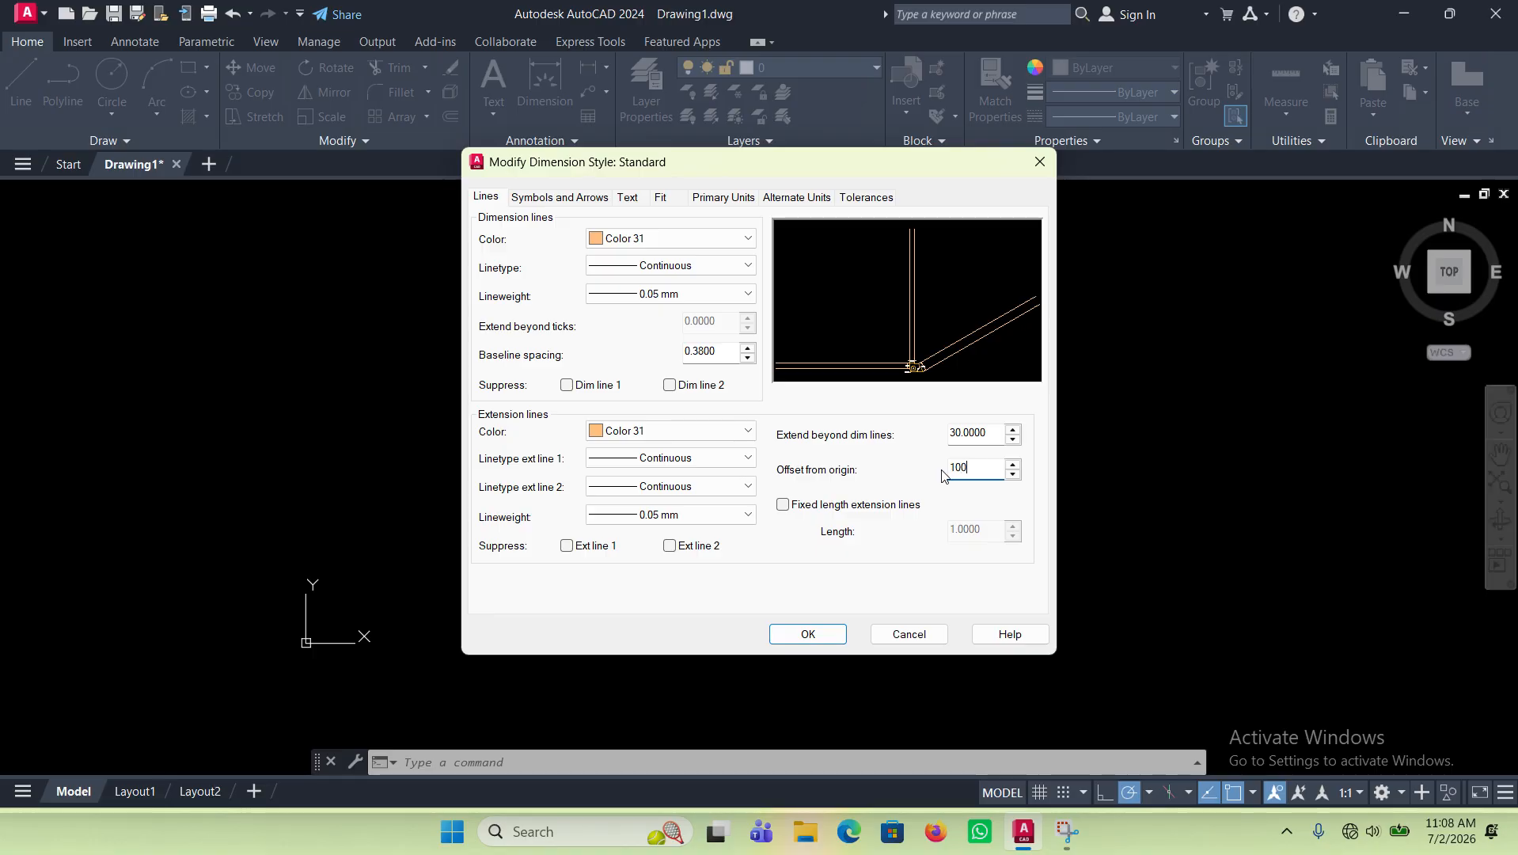
{"action": "left_click", "coordinate": [982, 433]}
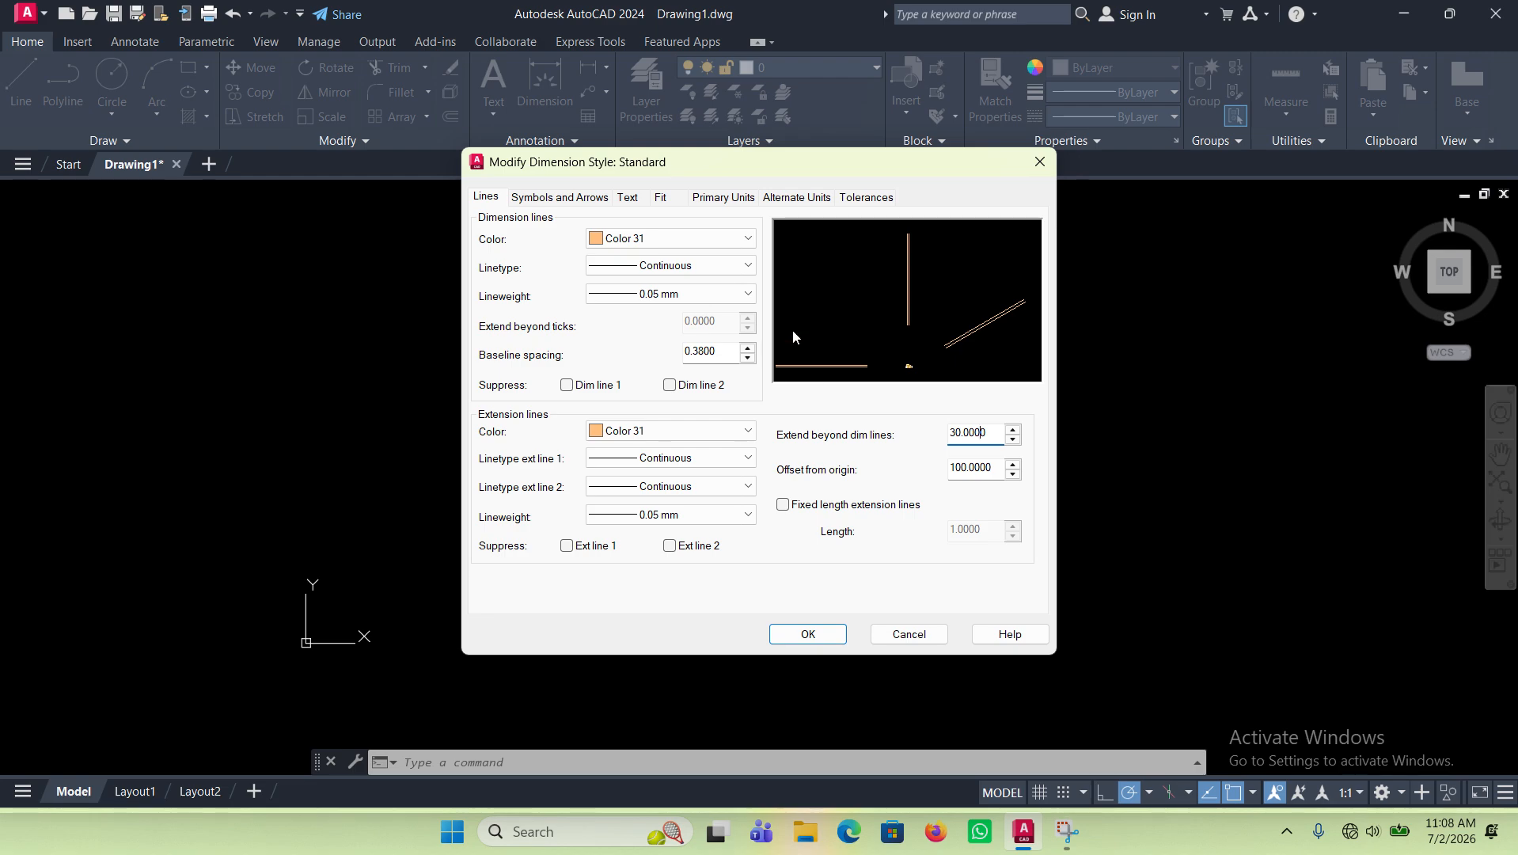
Step: Set the dimension style's arrow size to 100 and its center marks to None, with Closed filled arrowheads
{"action": "left_click", "coordinate": [561, 197]}
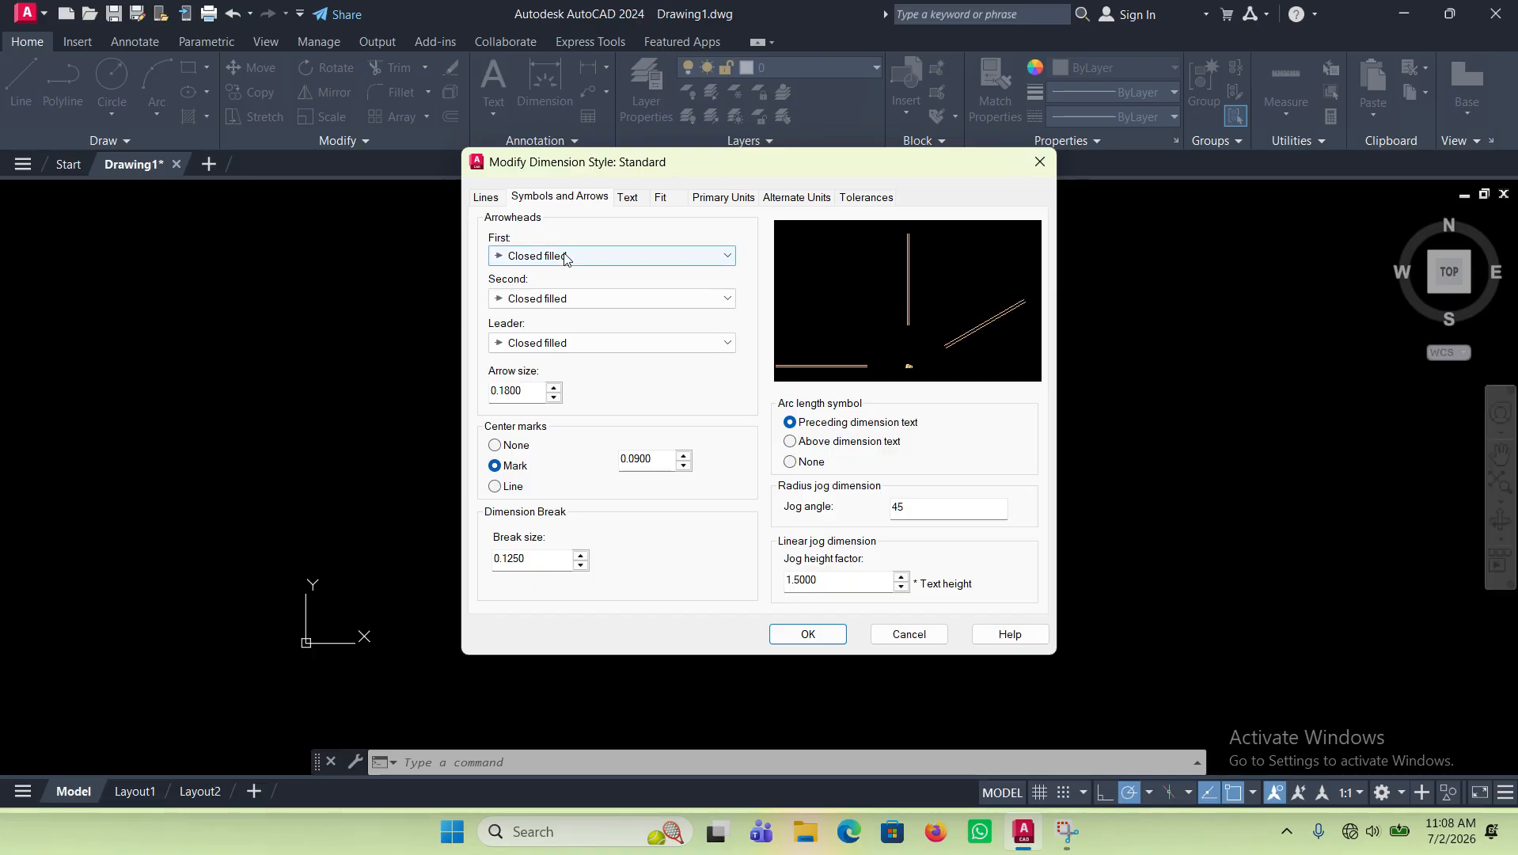
{"action": "left_click", "coordinate": [643, 255]}
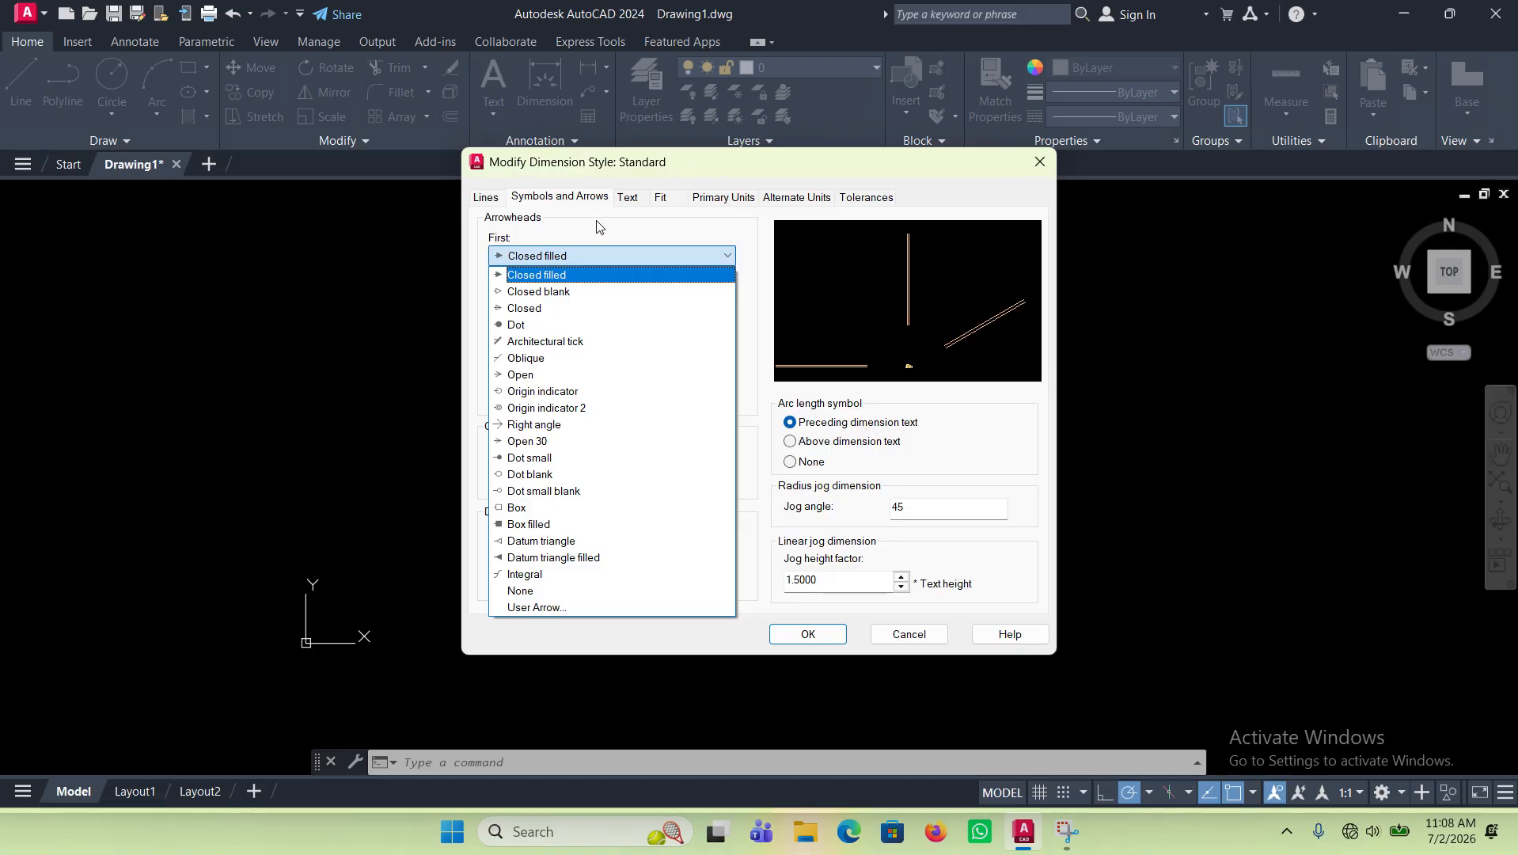
{"action": "left_click", "coordinate": [618, 229]}
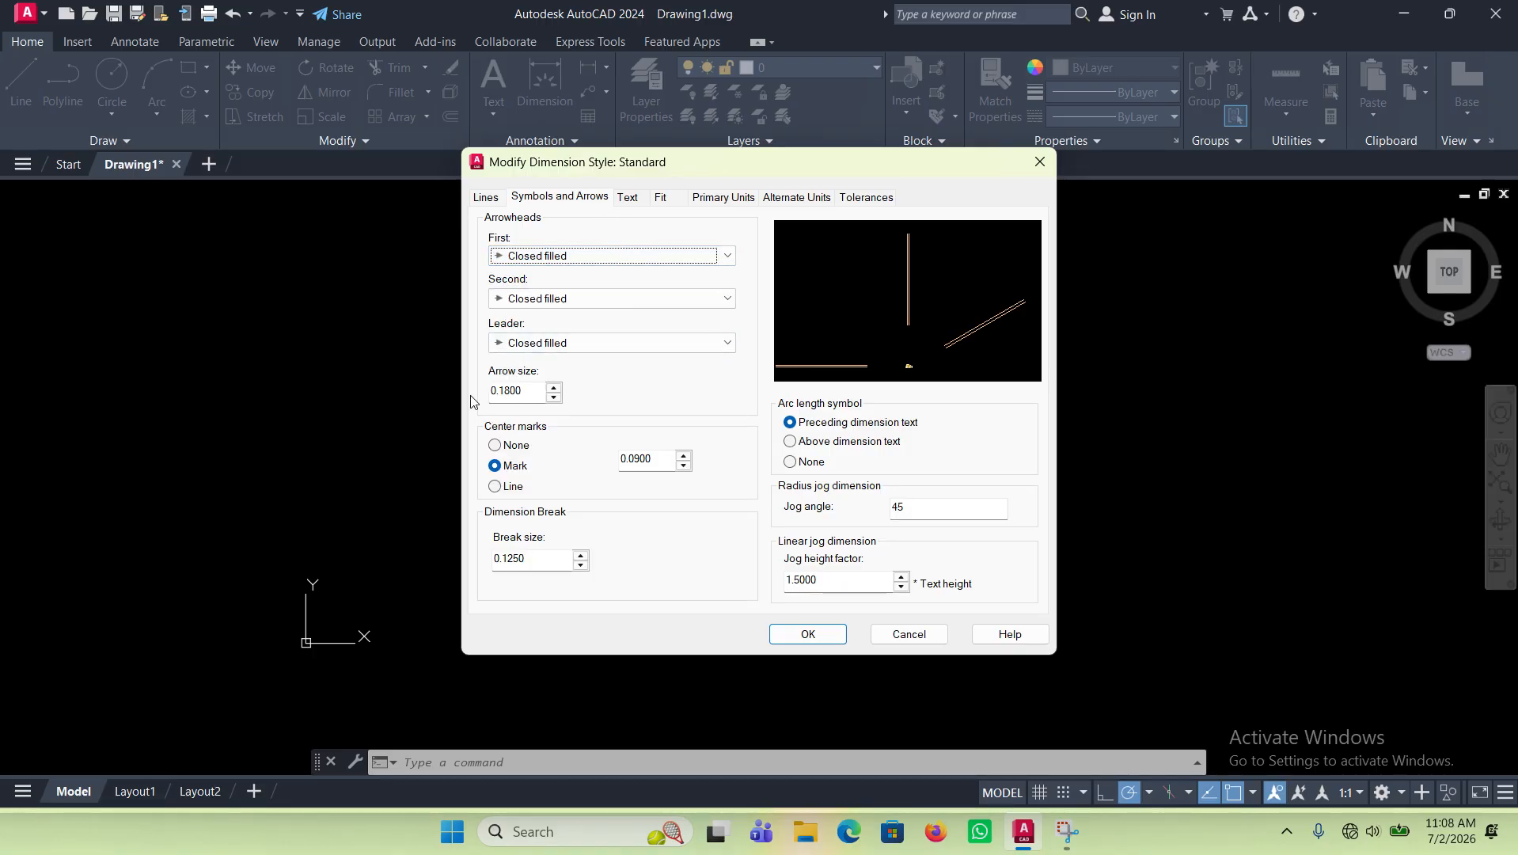
{"action": "left_click_drag", "start_coordinate": [528, 391], "coordinate": [489, 391]}
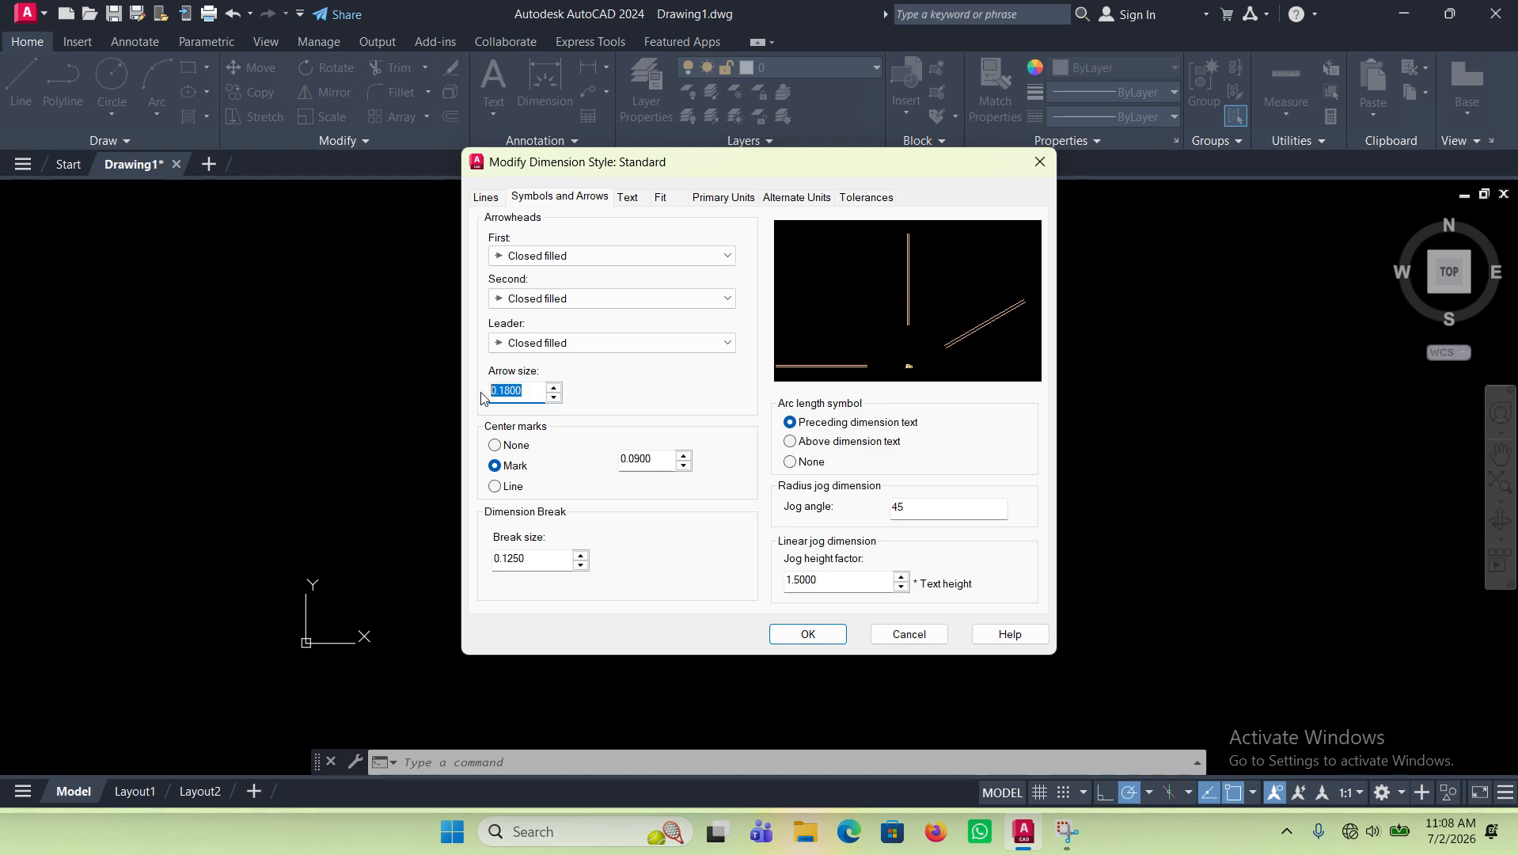
{"action": "type", "text": "100"}
{"action": "left_click", "coordinate": [495, 445]}
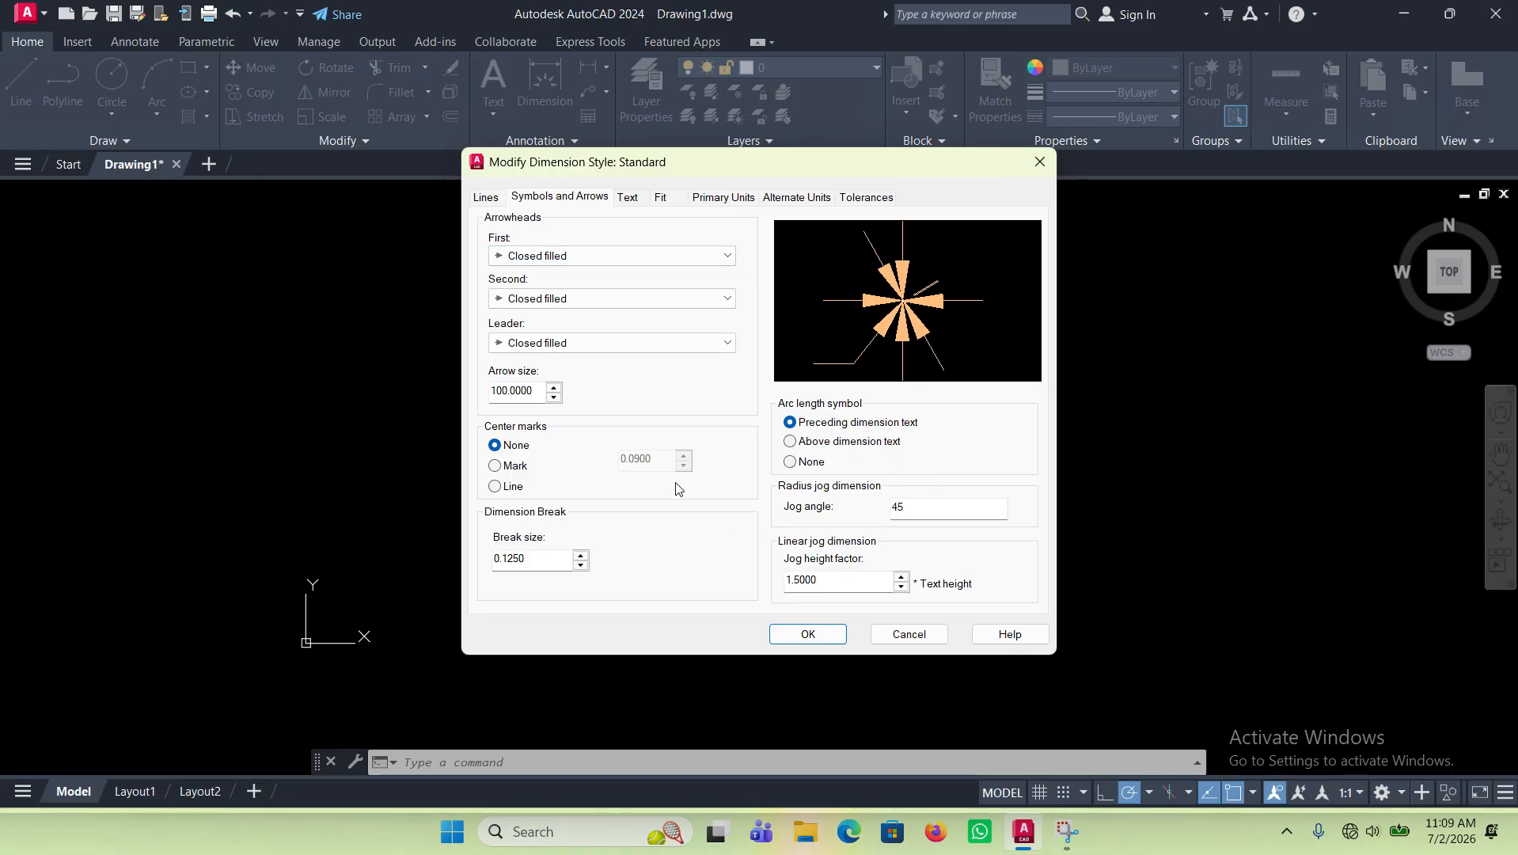
Step: Set the dimension text color to Magenta, using the Standard text style
{"action": "left_click", "coordinate": [630, 200]}
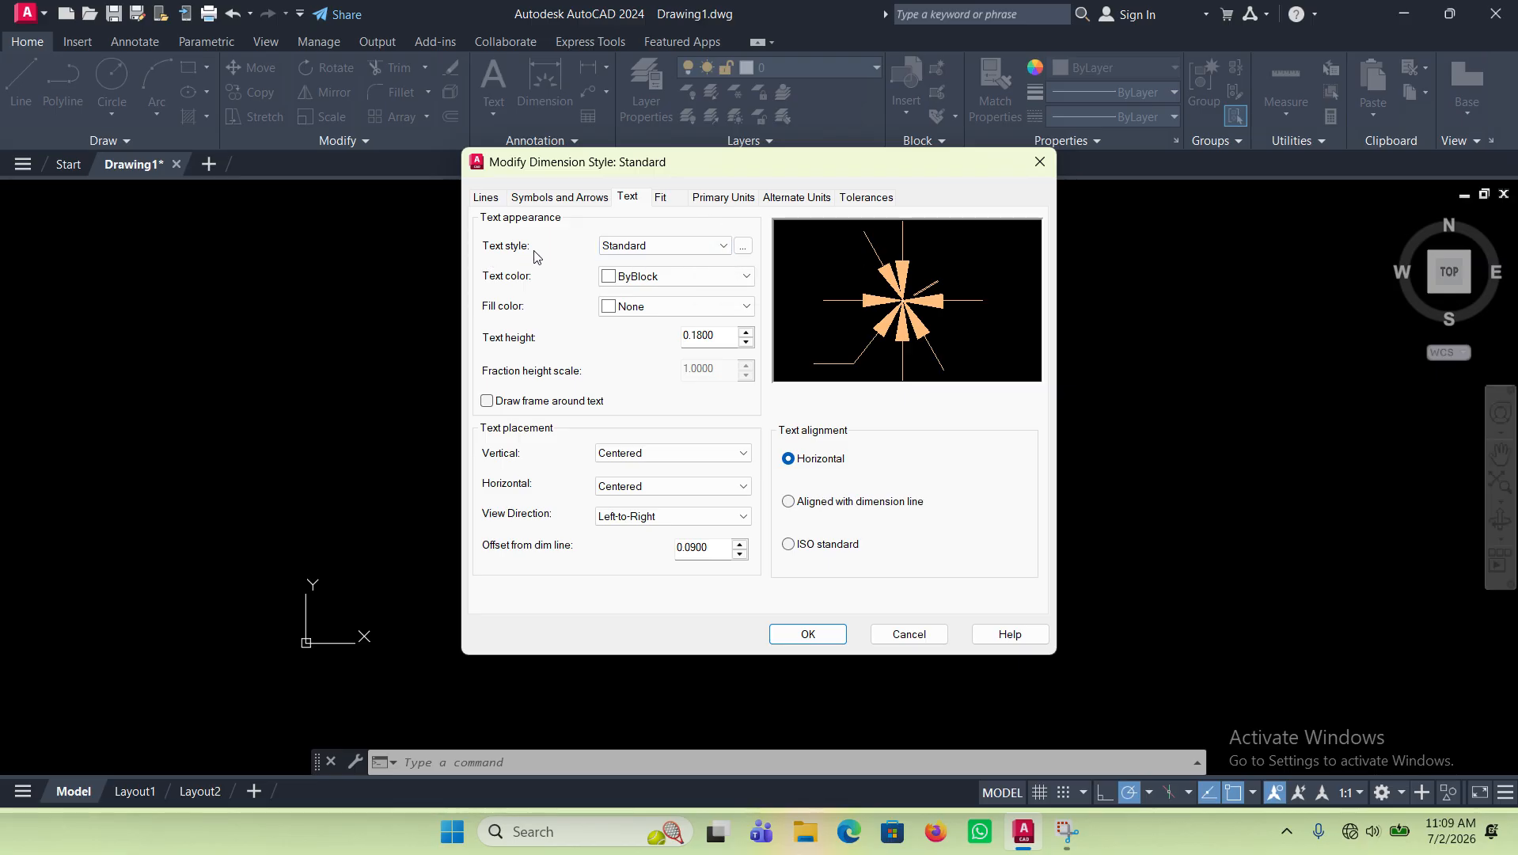
{"action": "left_click", "coordinate": [674, 246]}
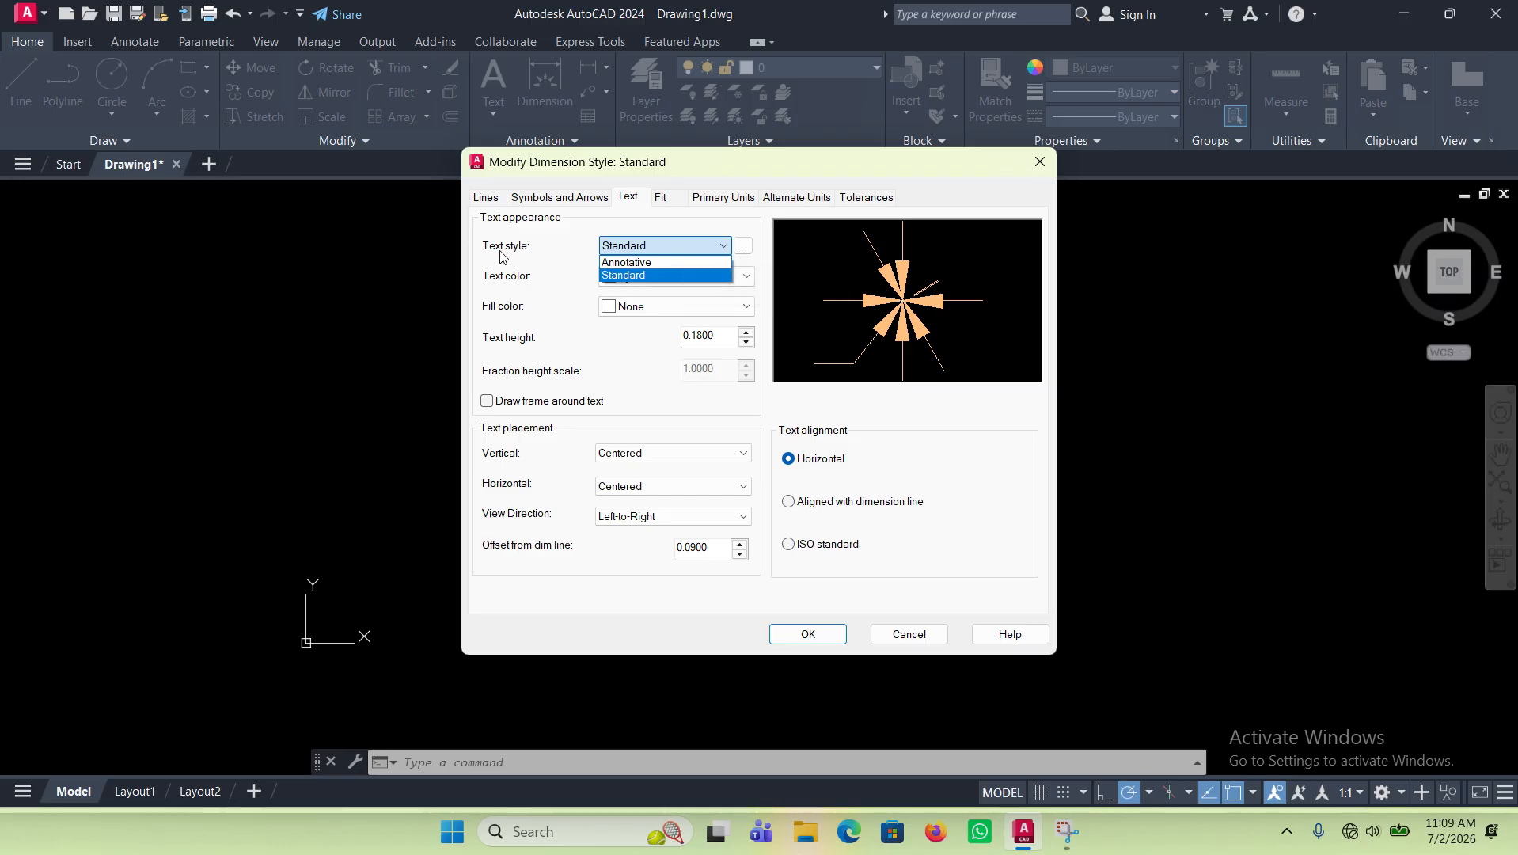
{"action": "left_click", "coordinate": [580, 258]}
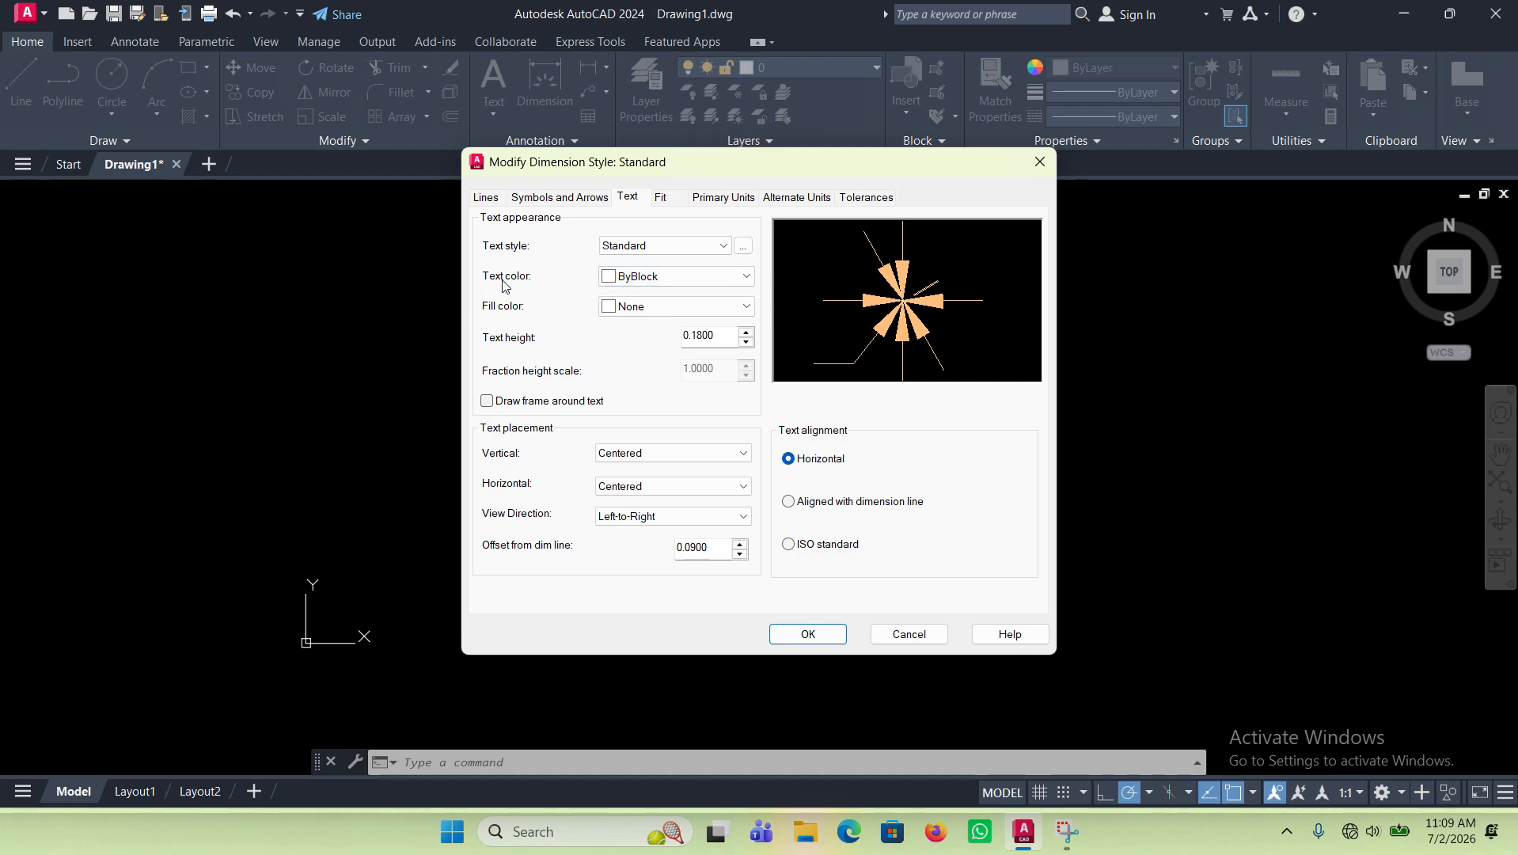
{"action": "left_click", "coordinate": [653, 278]}
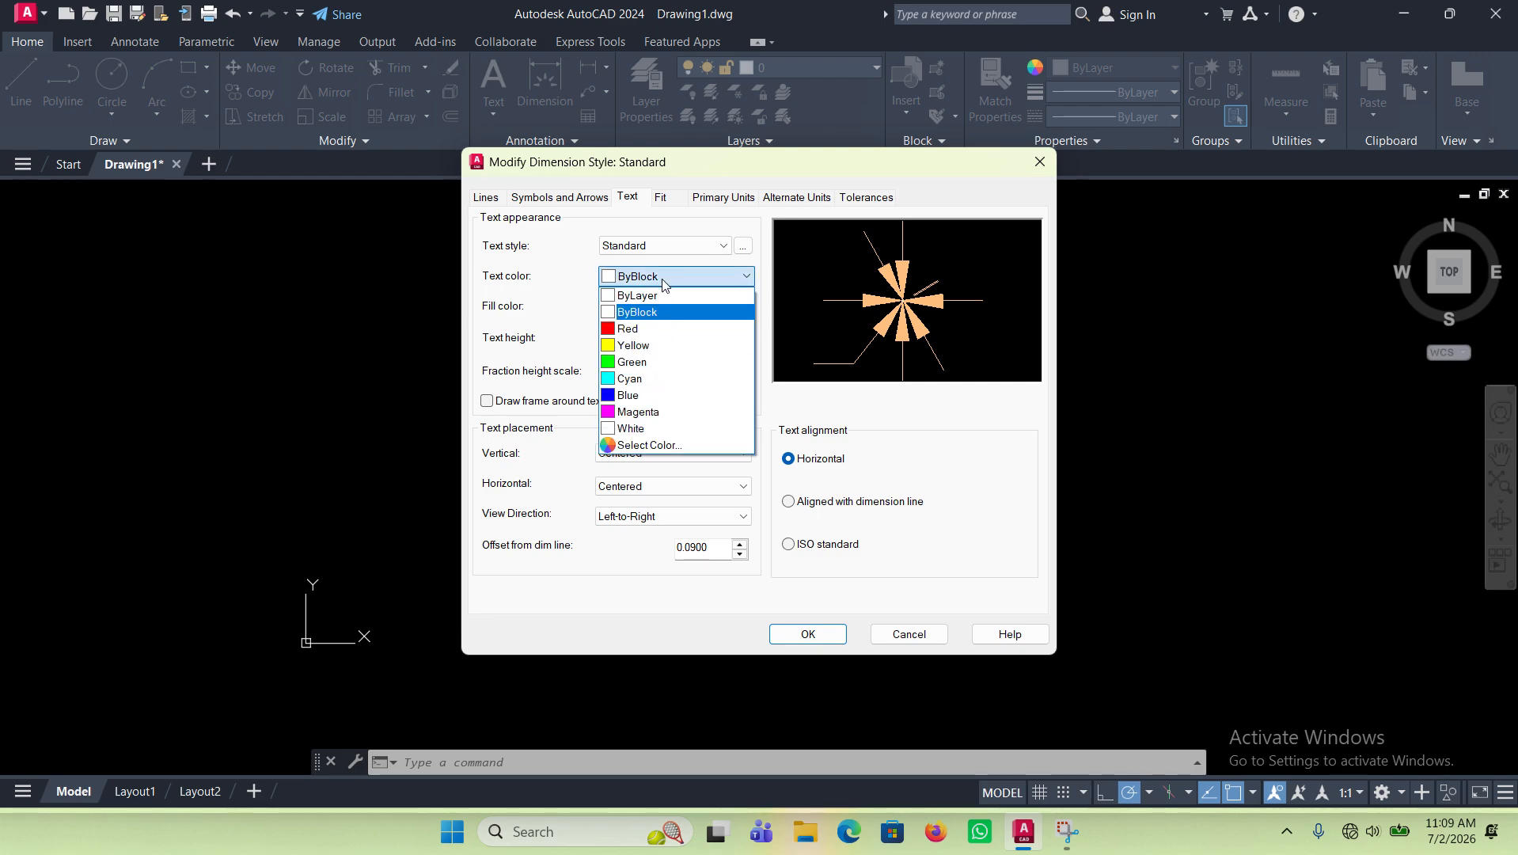
{"action": "left_click", "coordinate": [647, 420]}
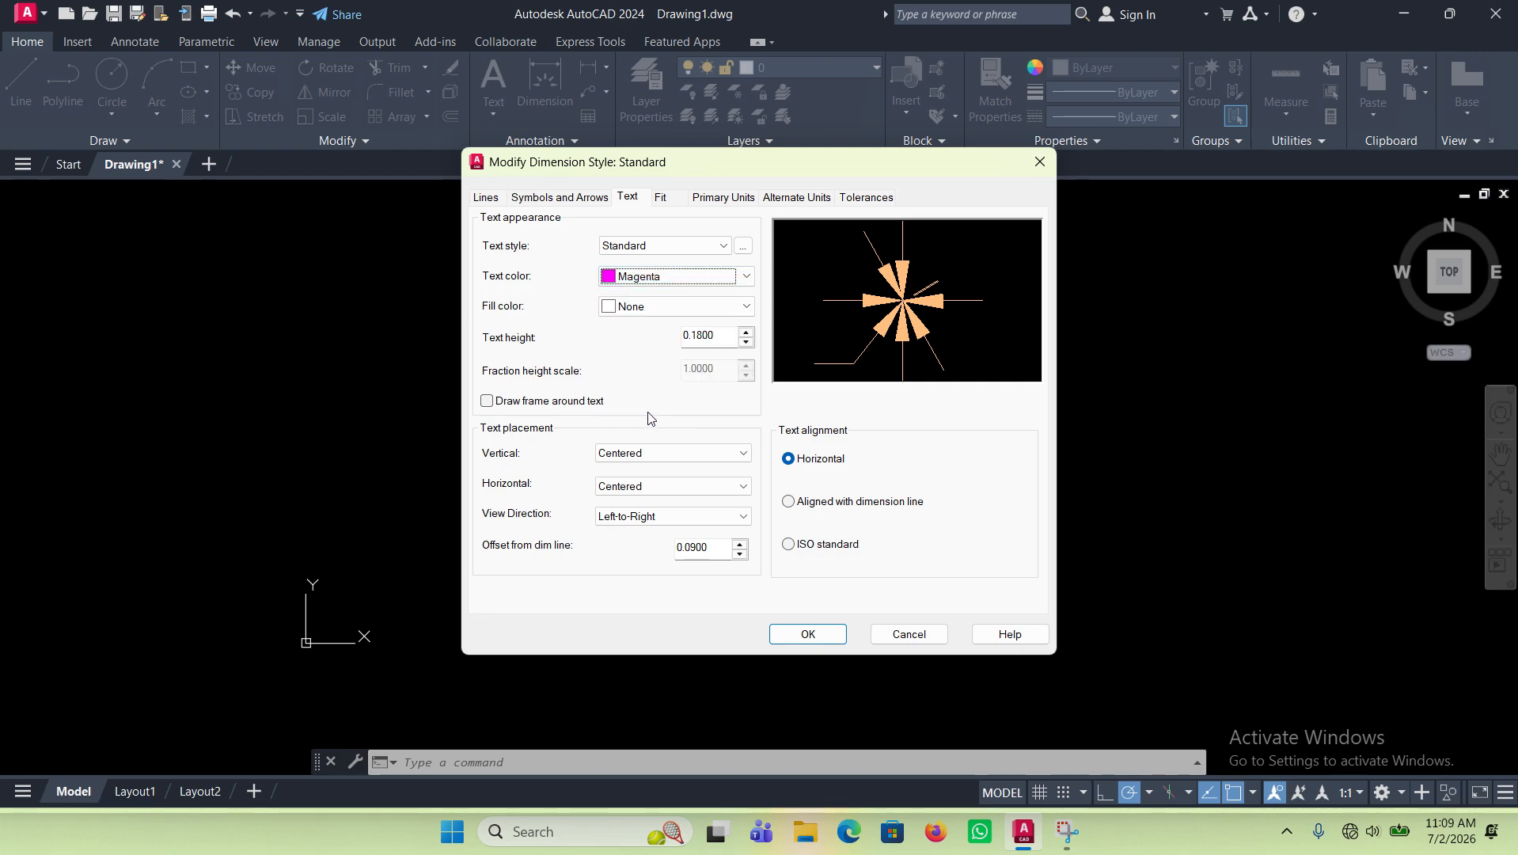
{"action": "left_click", "coordinate": [703, 279]}
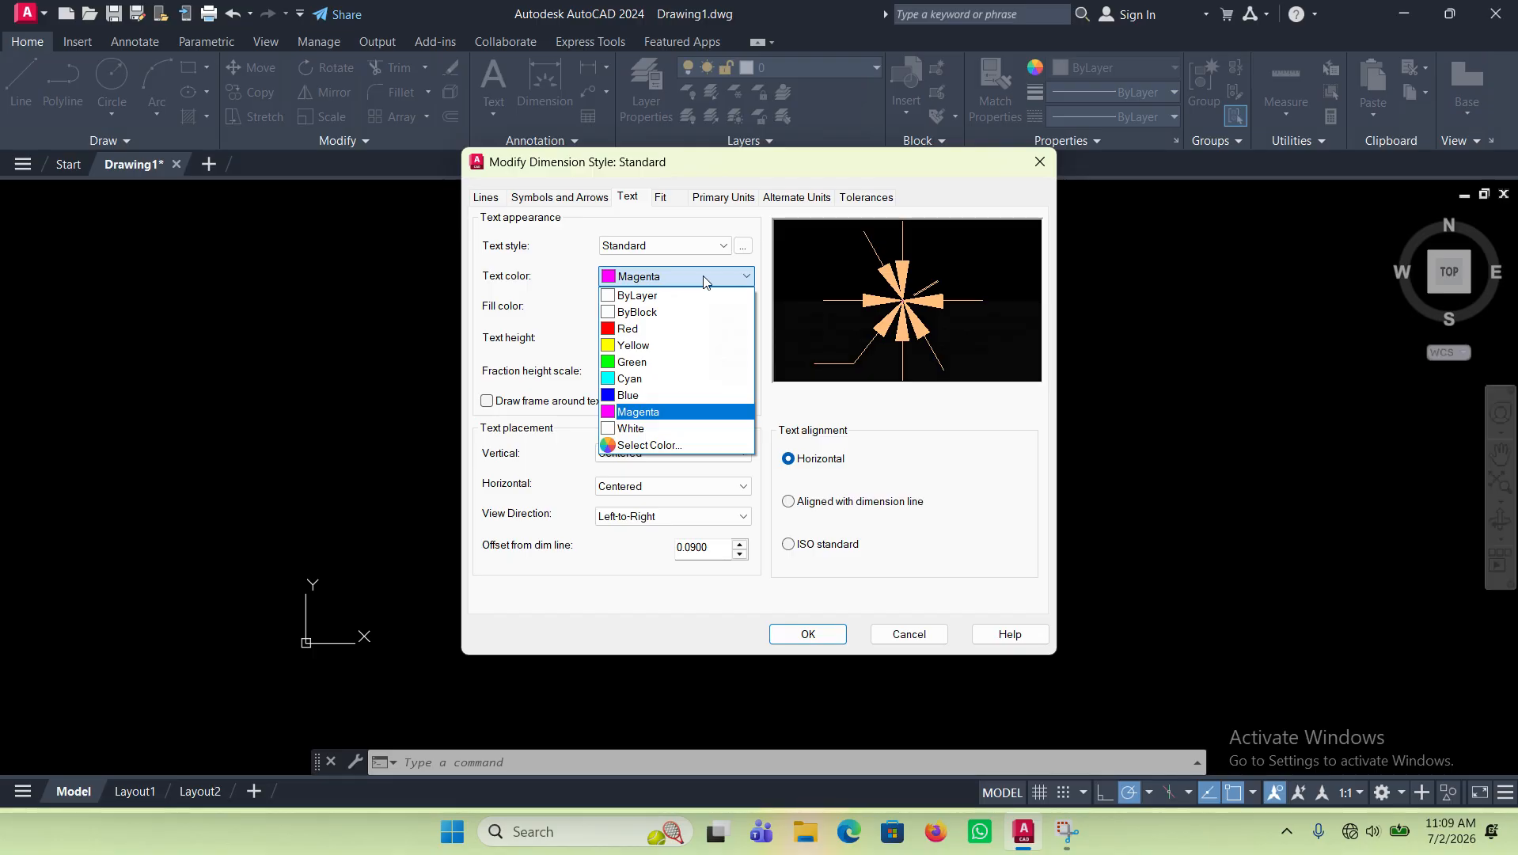
{"action": "left_click", "coordinate": [647, 413]}
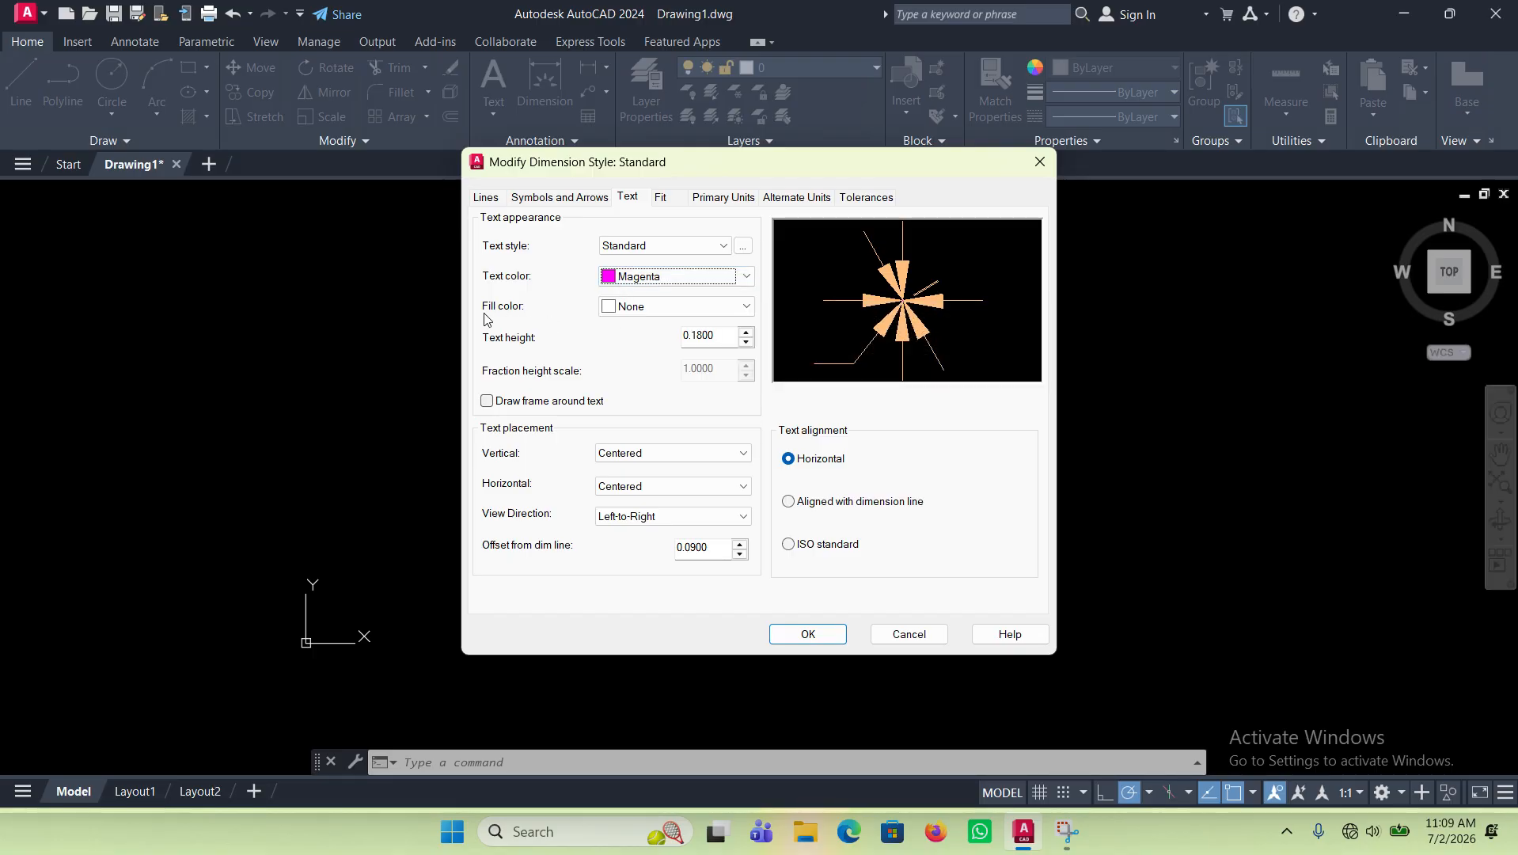
Step: Set the dimension text height to 100 with the fill color left at None
{"action": "left_click", "coordinate": [747, 314]}
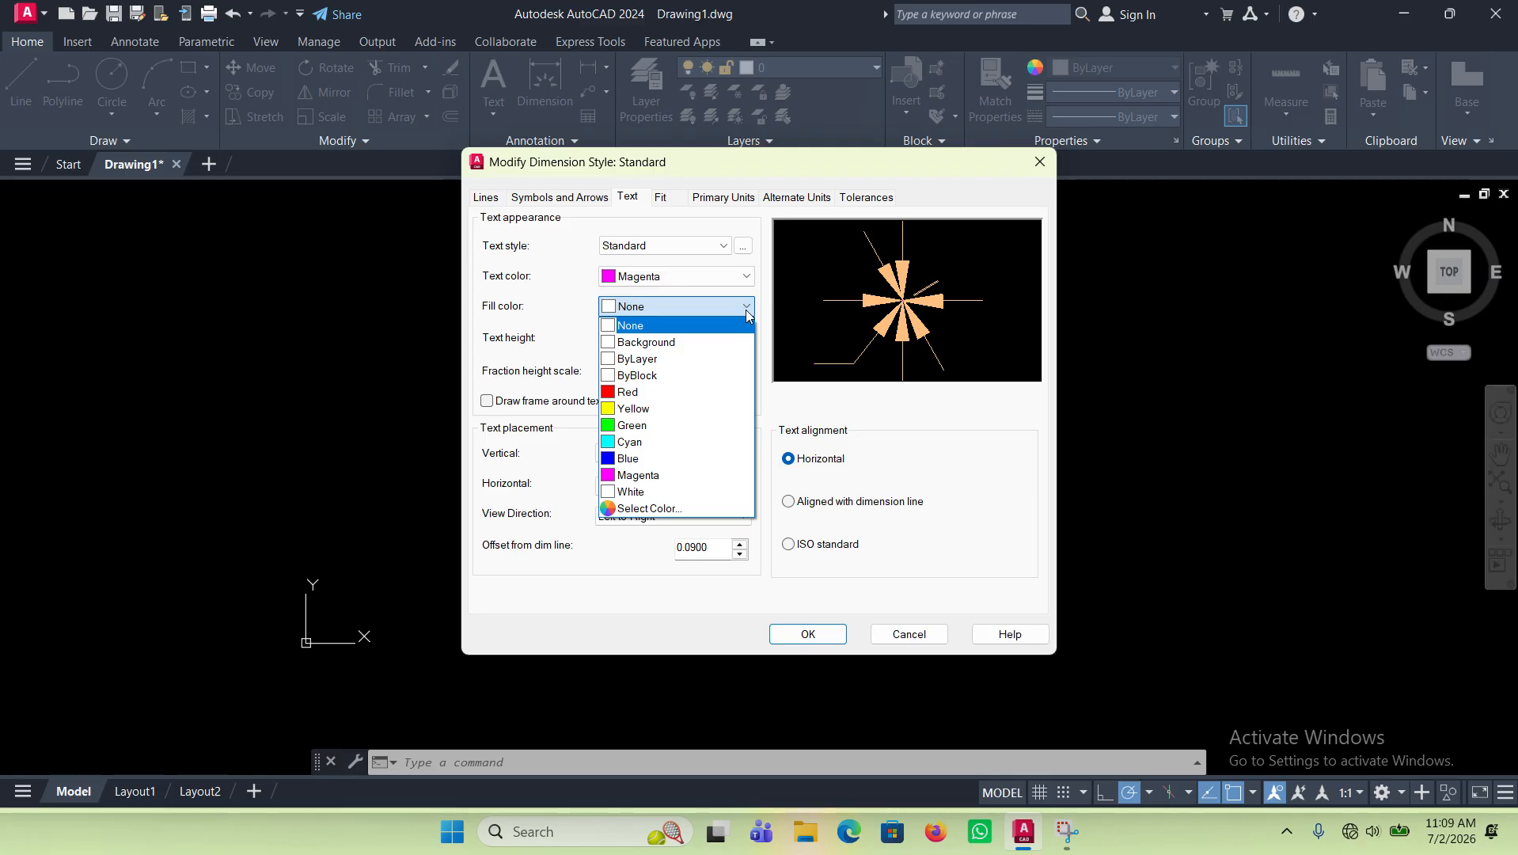
{"action": "left_click", "coordinate": [747, 313]}
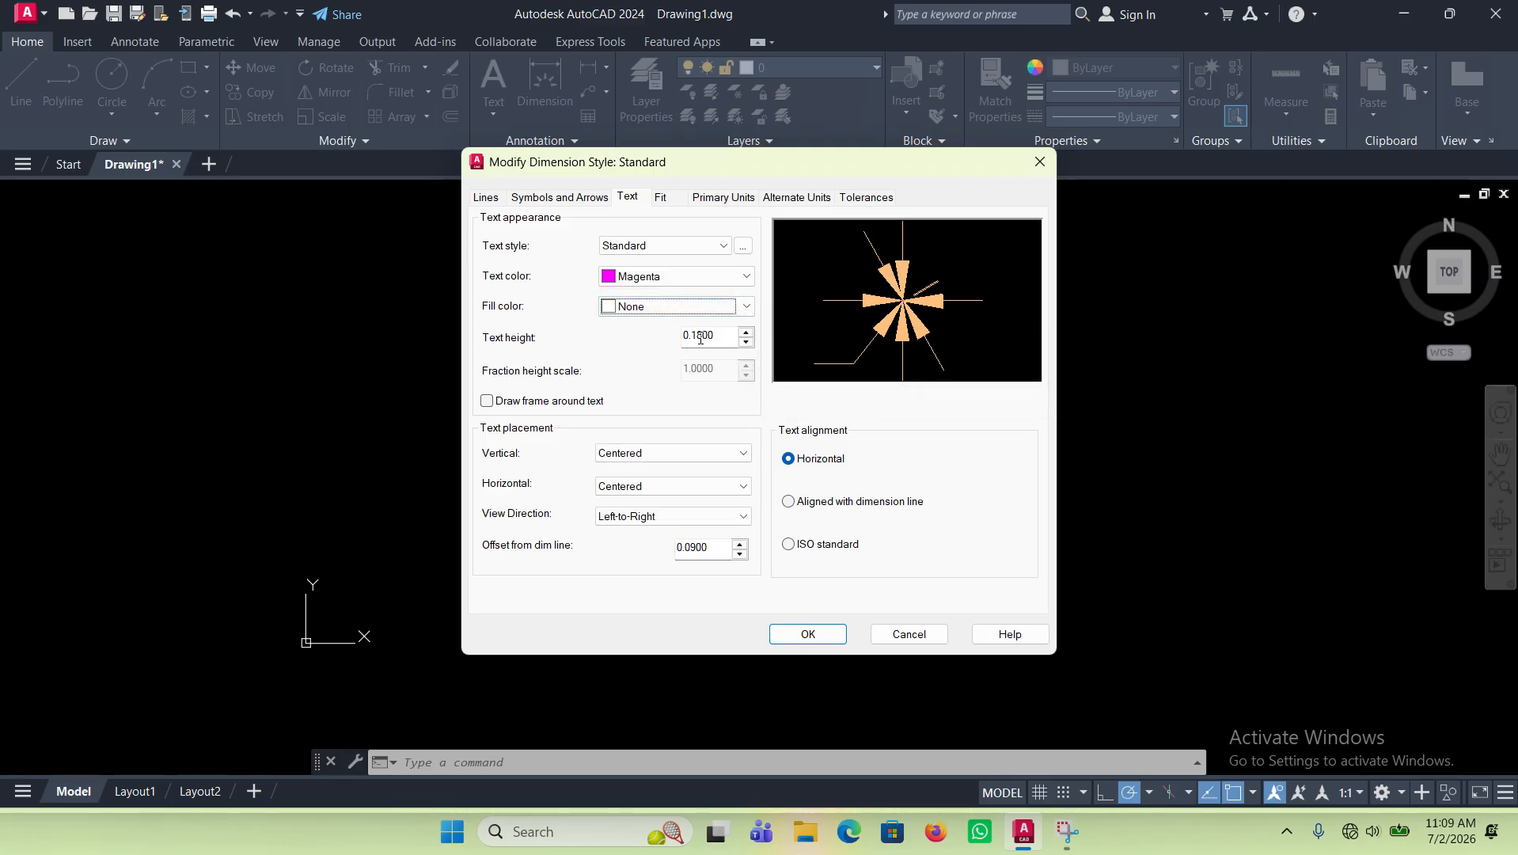
{"action": "left_click", "coordinate": [699, 338]}
{"action": "double_click", "coordinate": [699, 338]}
{"action": "type", "text": "1"}
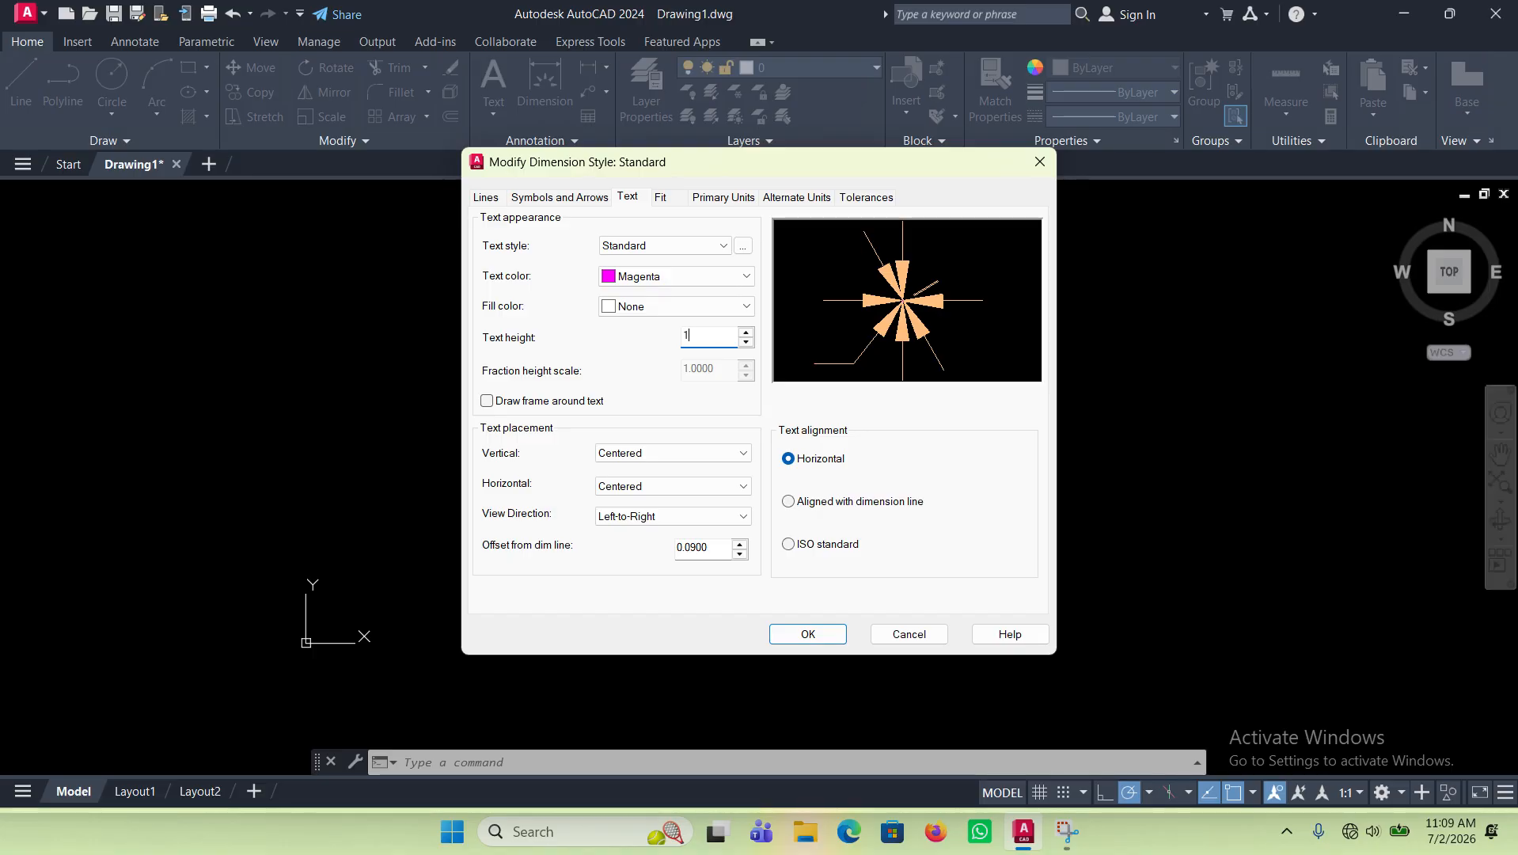
{"action": "type", "text": "00"}
{"action": "left_click", "coordinate": [697, 309]}
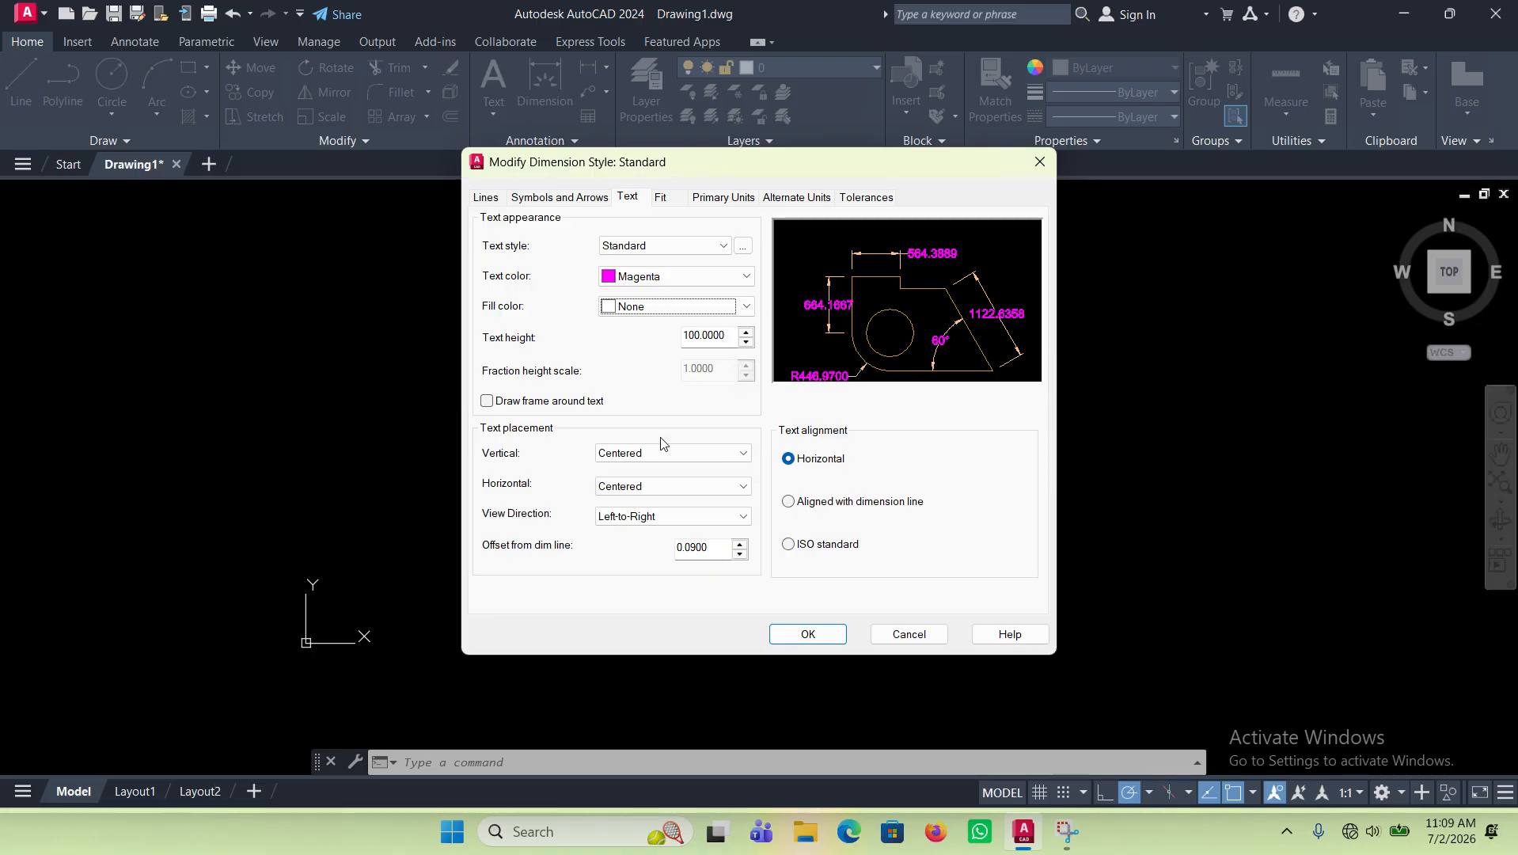
Step: Try drawing a frame around the dimension text and switch it off again
{"action": "left_click", "coordinate": [486, 401]}
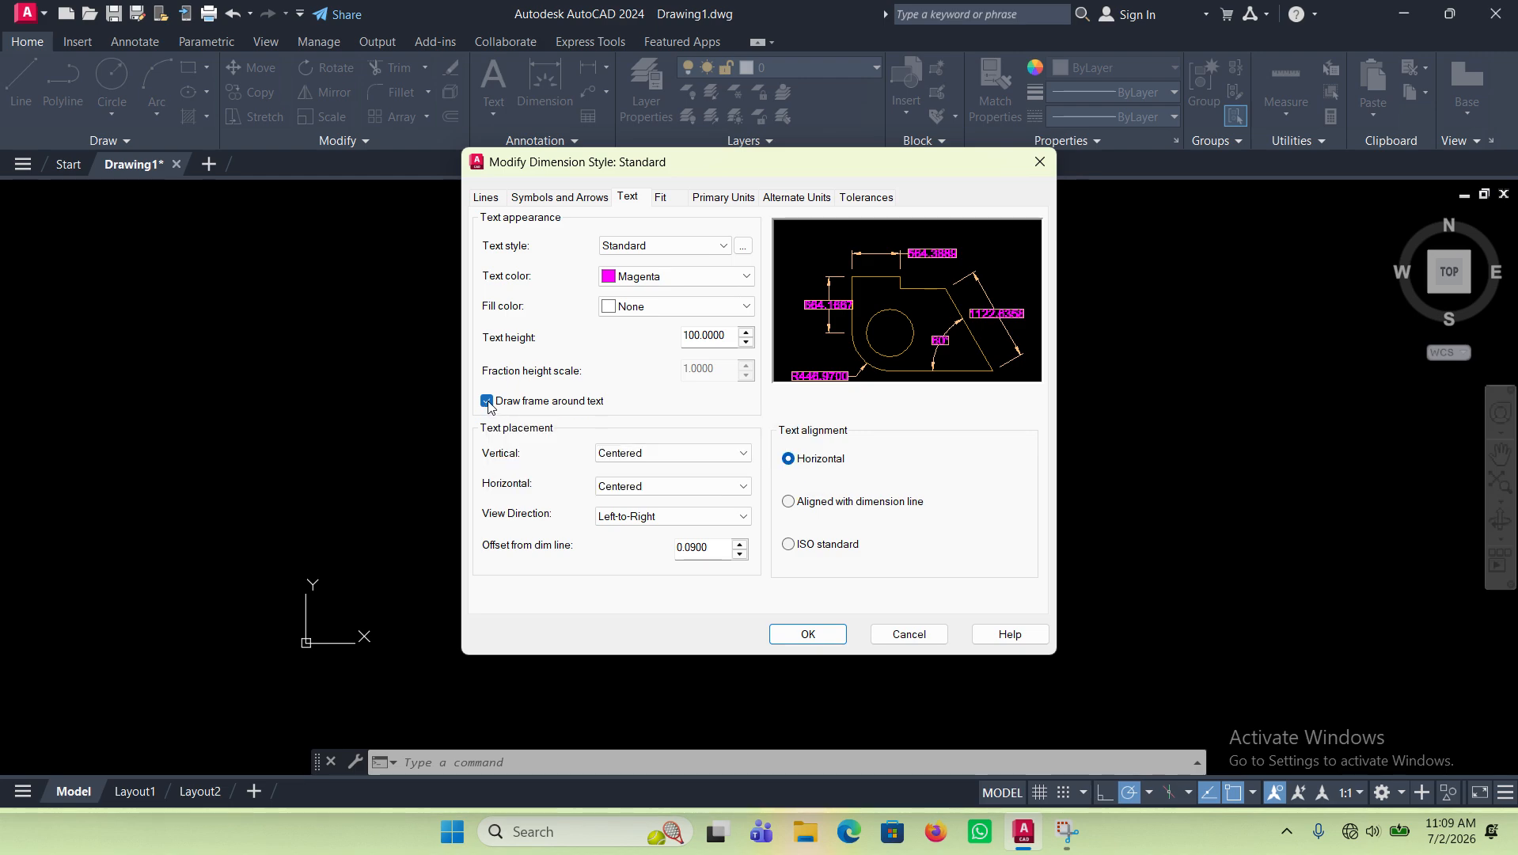
{"action": "left_click", "coordinate": [487, 402]}
{"action": "left_click", "coordinate": [488, 401]}
{"action": "left_click", "coordinate": [487, 401]}
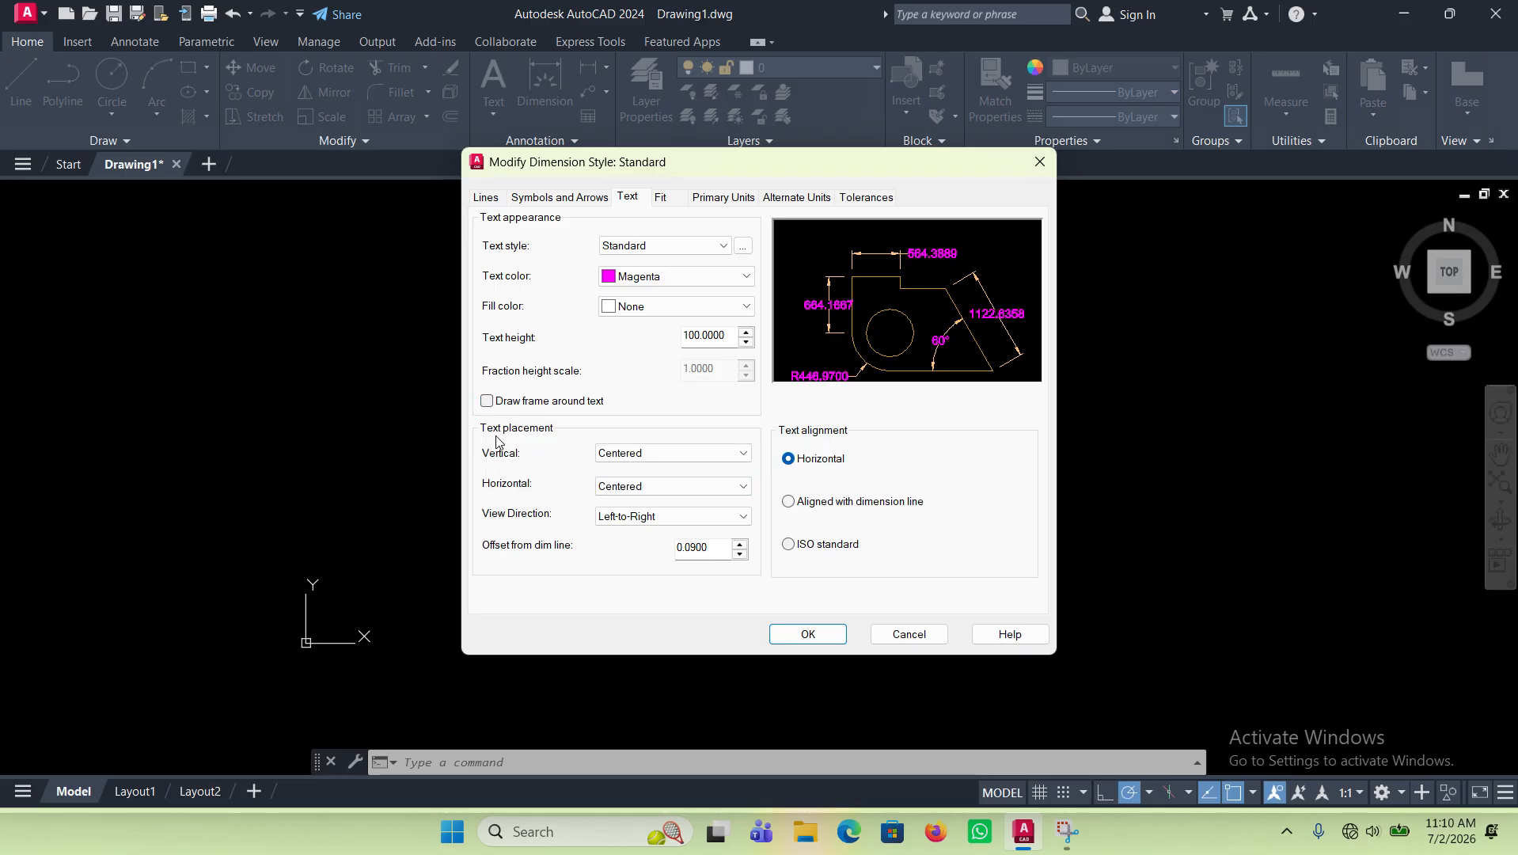
Step: Set the dimension text's vertical placement to Above, with Centered horizontal placement
{"action": "left_click", "coordinate": [712, 455]}
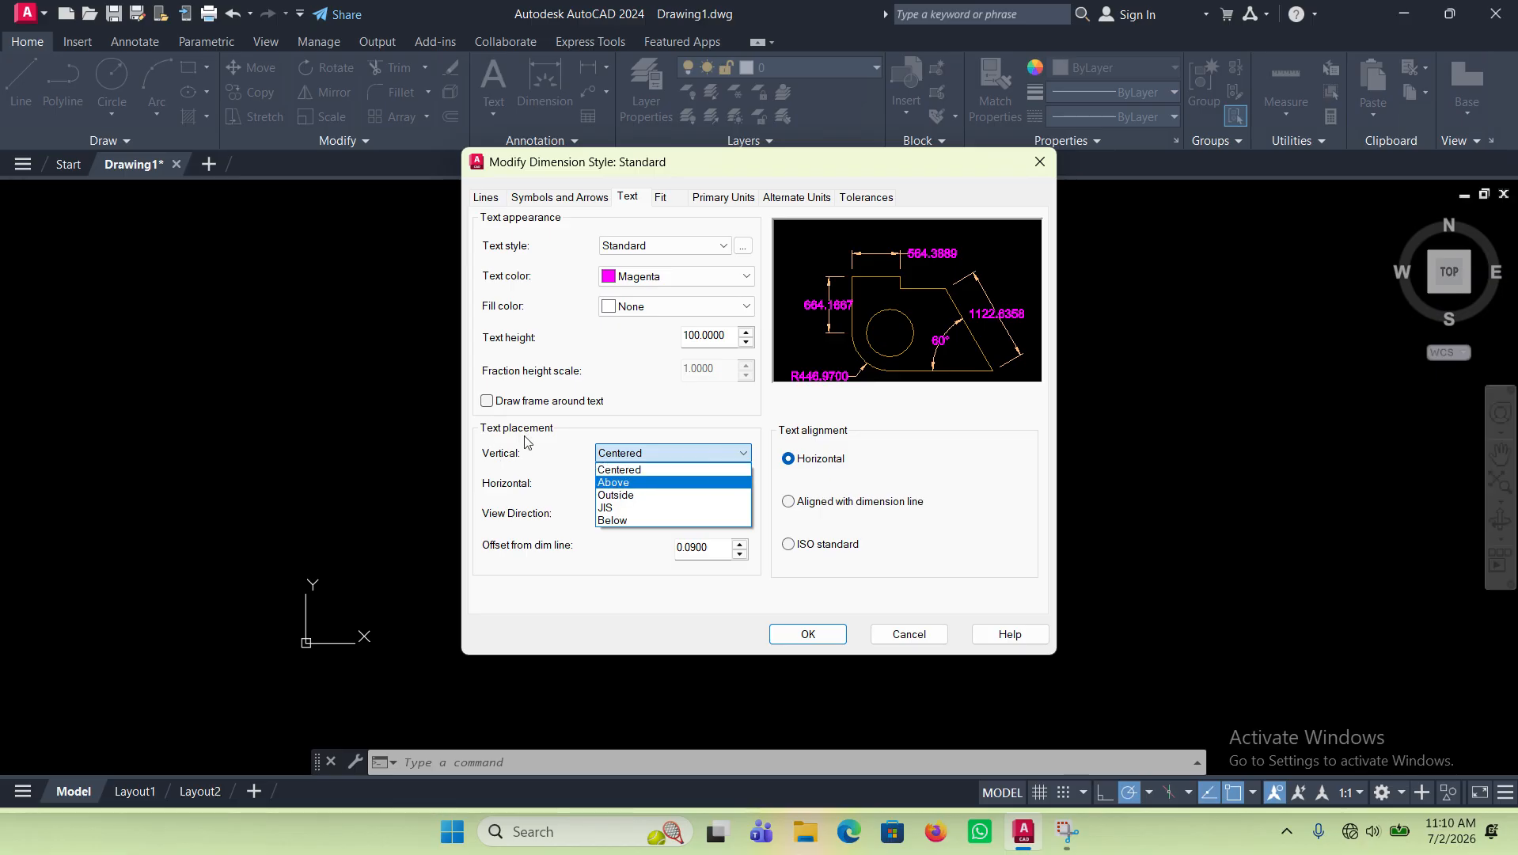
{"action": "left_click", "coordinate": [620, 484]}
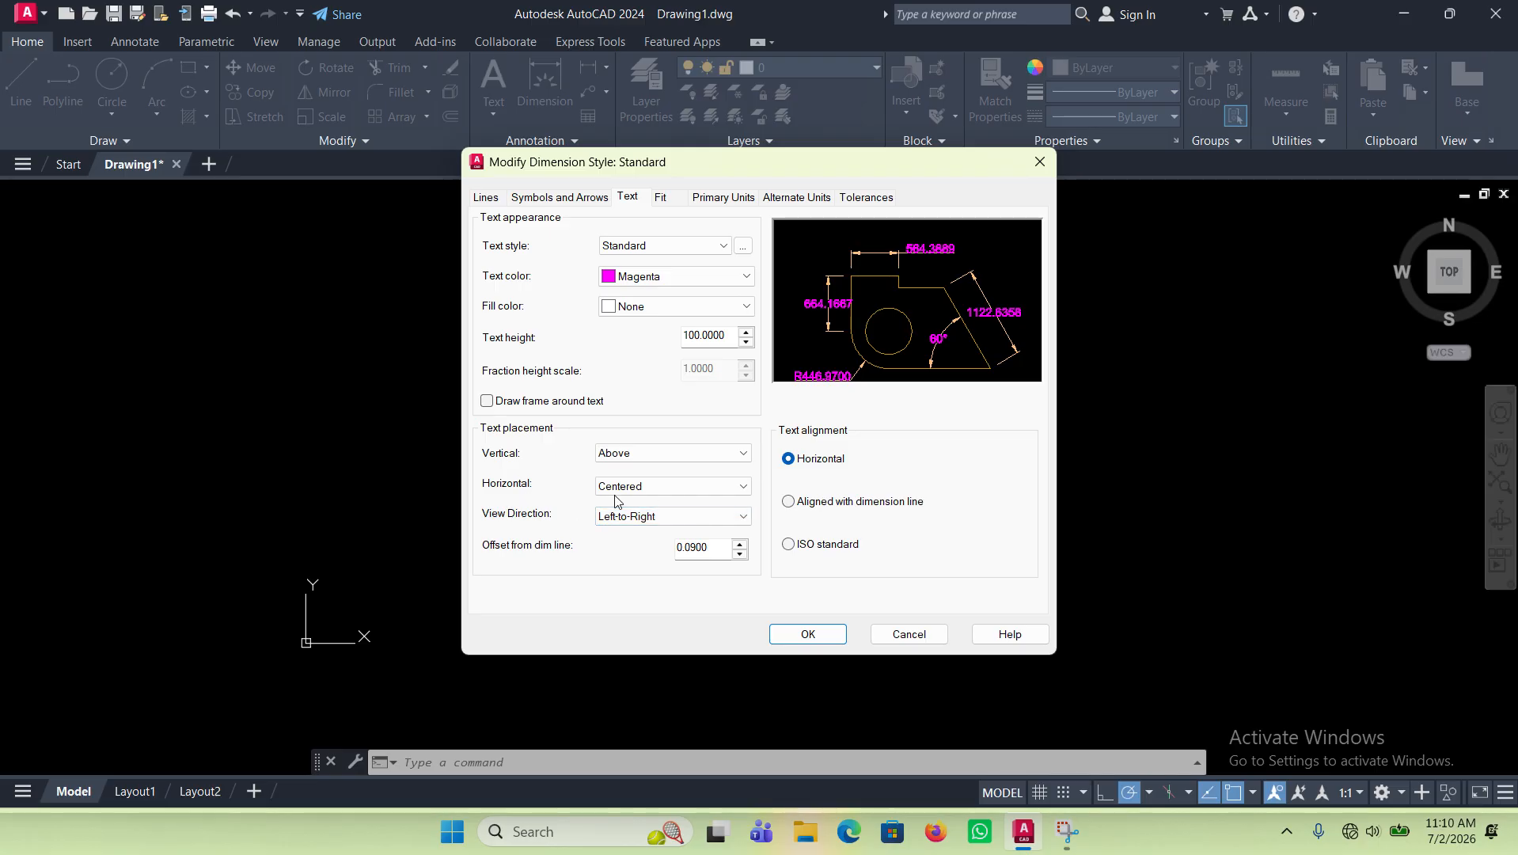
{"action": "left_click", "coordinate": [656, 488]}
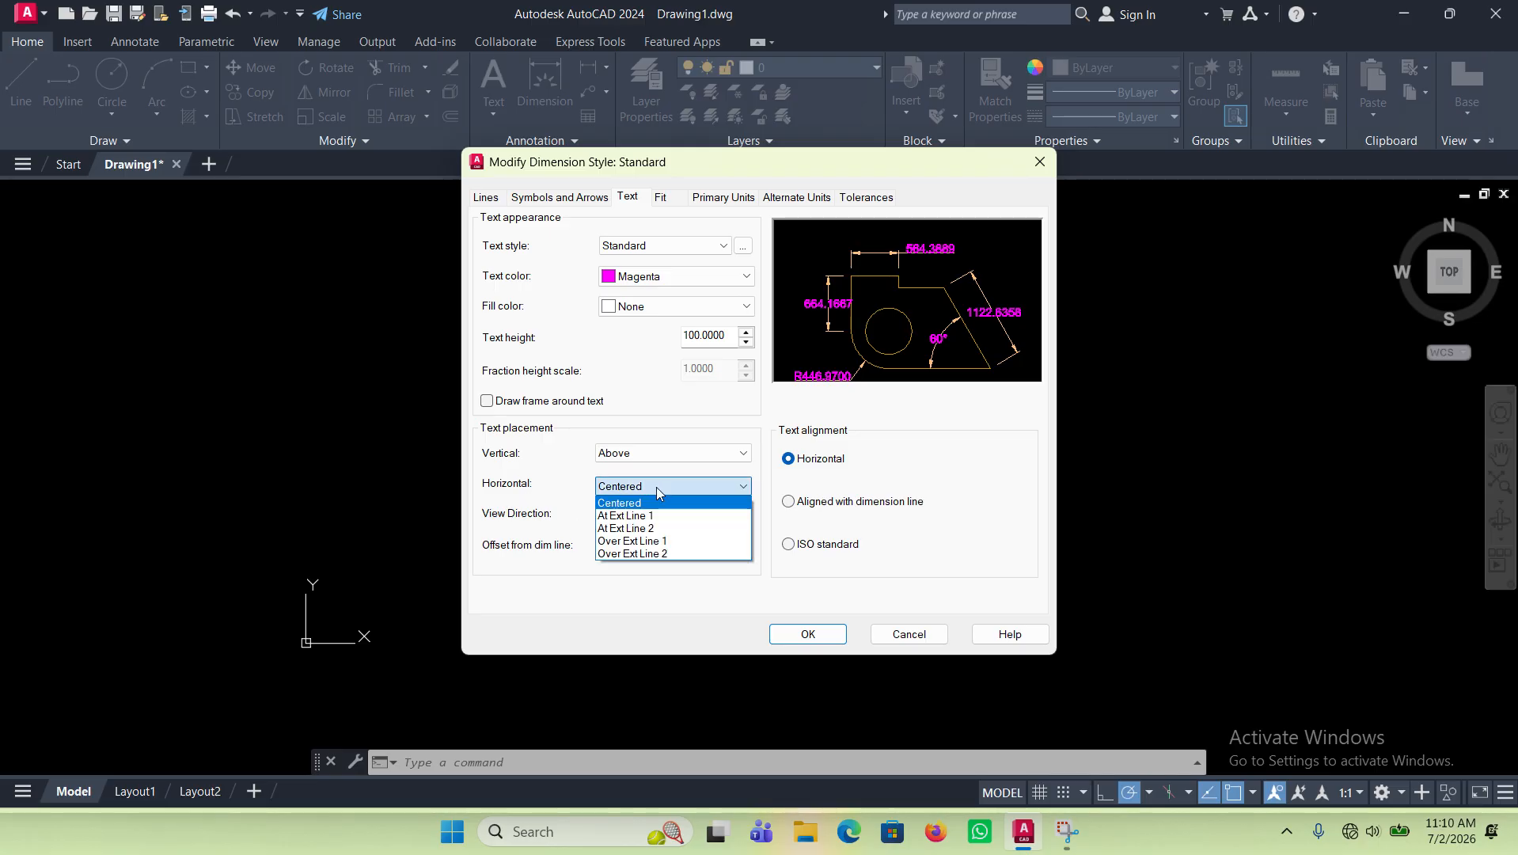
{"action": "left_click", "coordinate": [659, 489]}
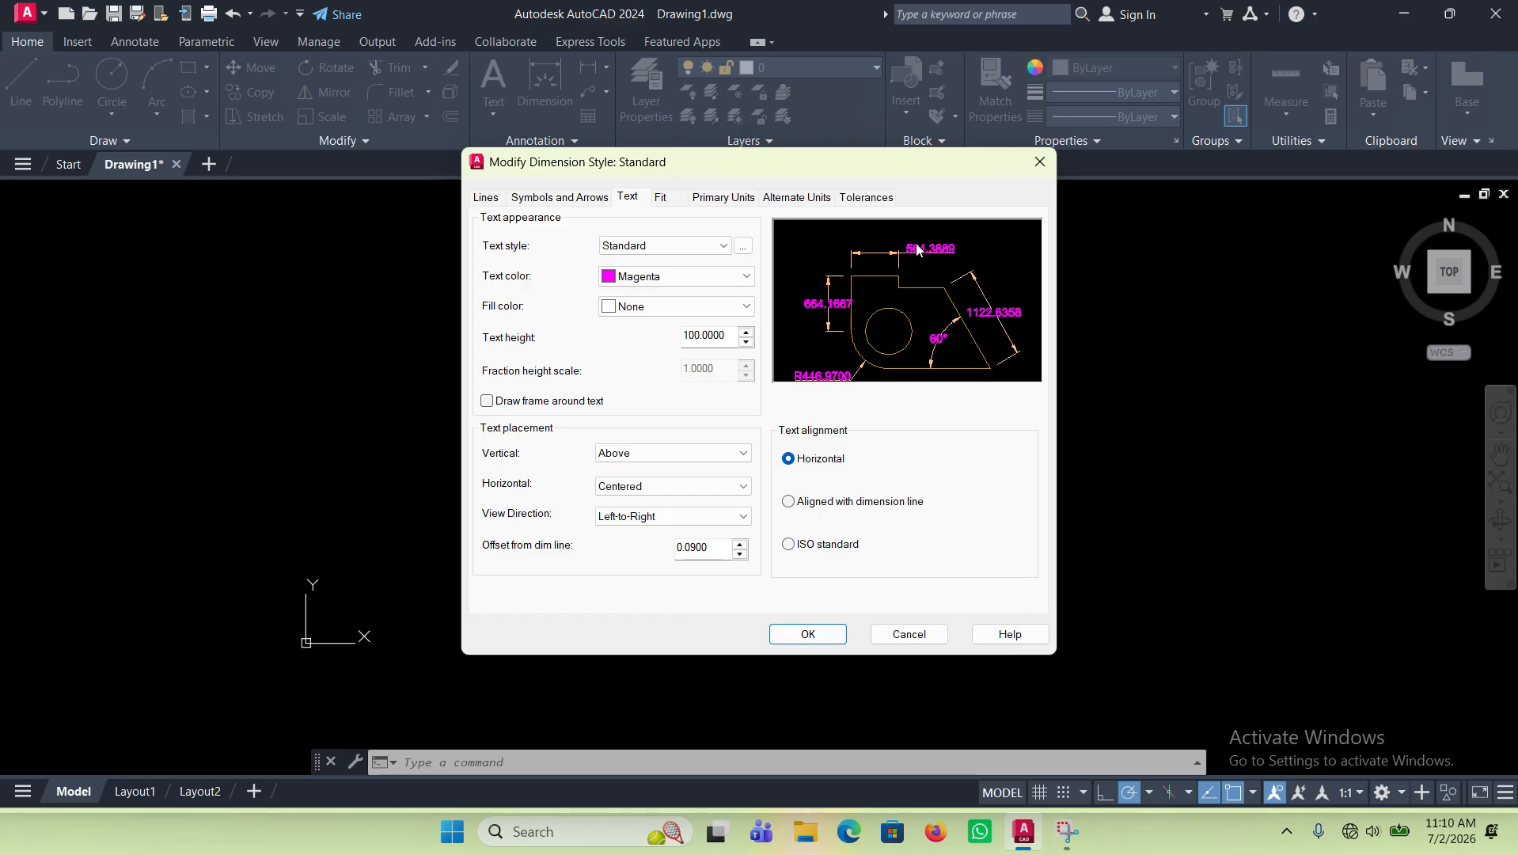
Step: Set the text offset from the dimension line to 30, with the view direction left at Left-to-Right
{"action": "left_click_drag", "start_coordinate": [712, 546], "coordinate": [645, 554]}
{"action": "type", "text": "30"}
{"action": "left_click", "coordinate": [687, 518]}
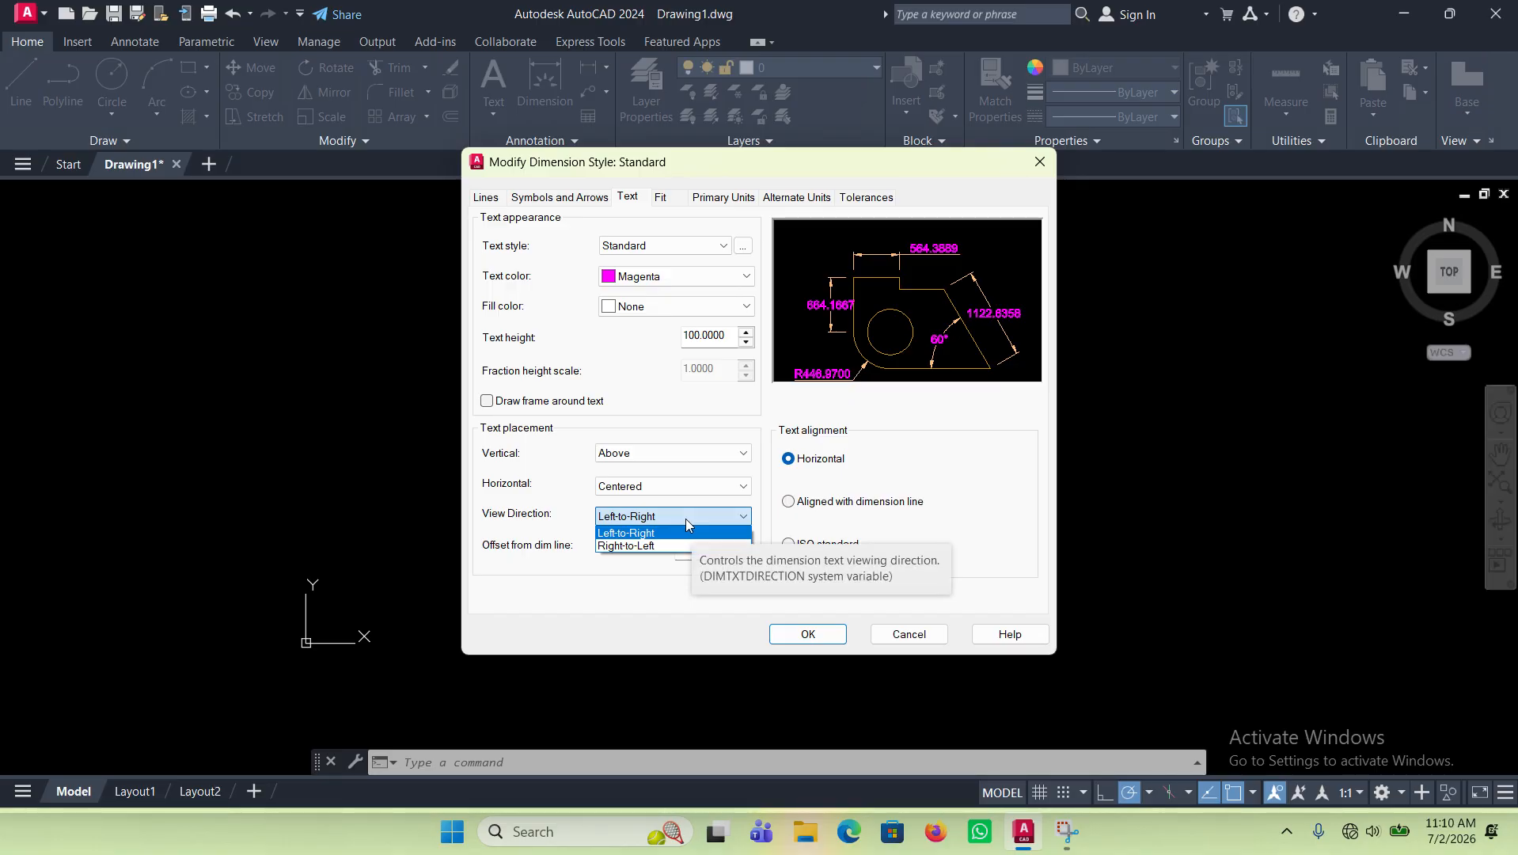
{"action": "left_click", "coordinate": [684, 491]}
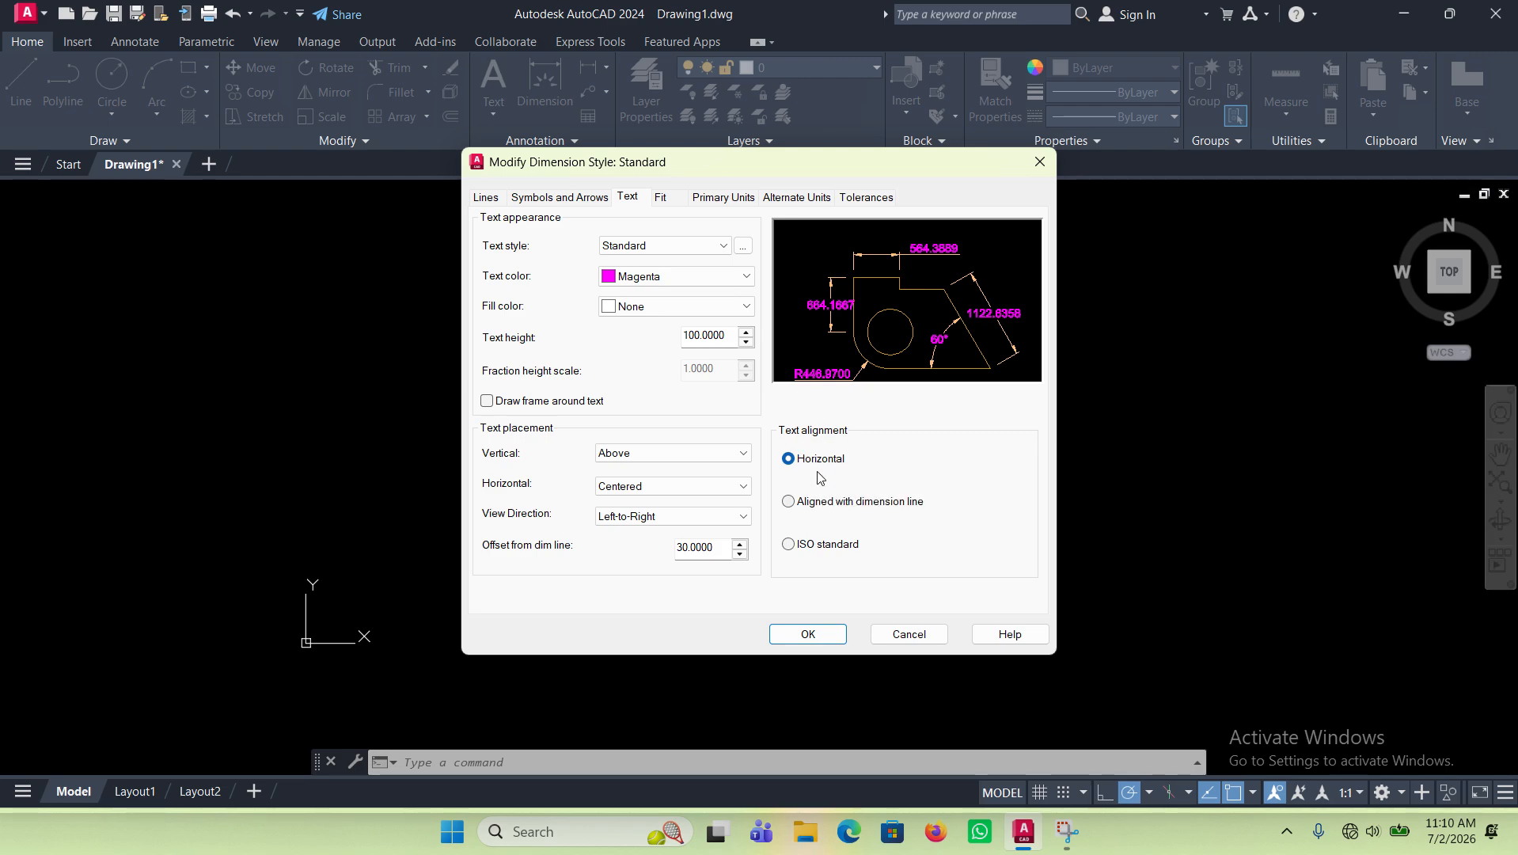
Step: Compare the ISO standard text alignment and set the dimension text to be aligned with the dimension line
{"action": "left_click", "coordinate": [789, 507]}
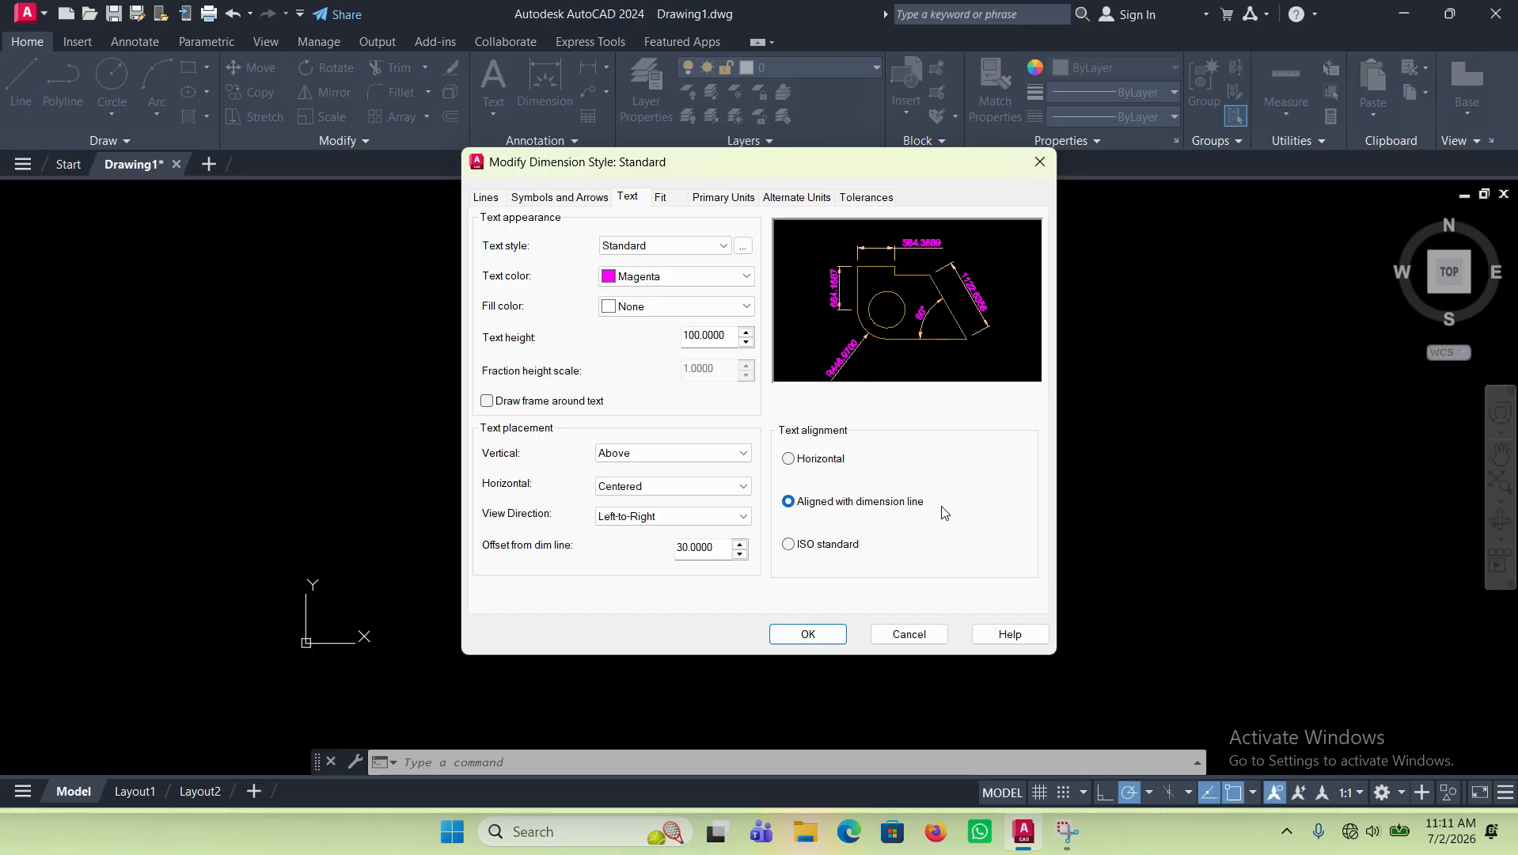
{"action": "left_click", "coordinate": [788, 545]}
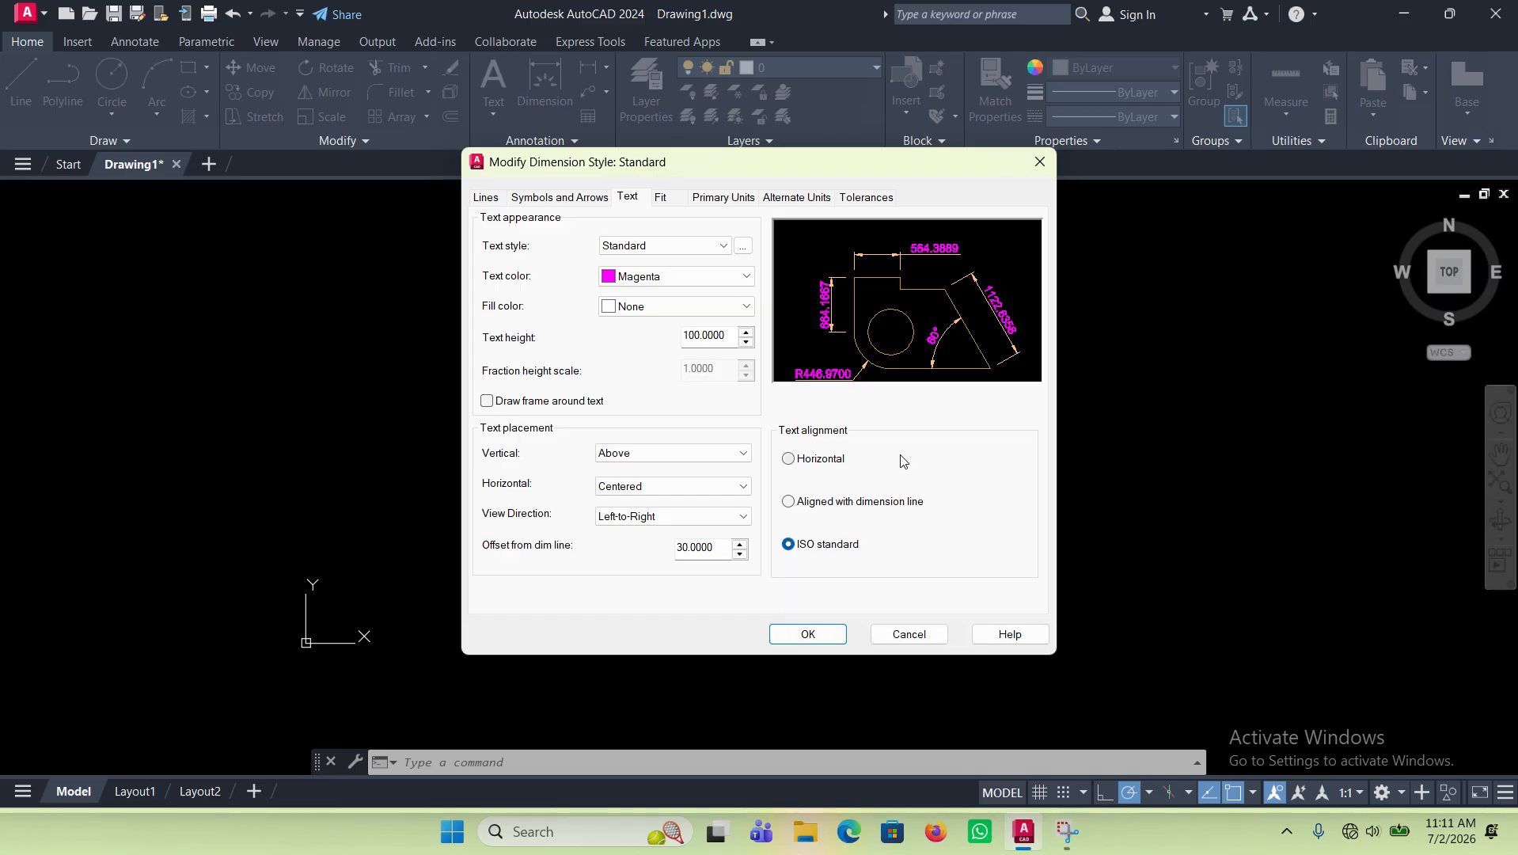
{"action": "left_click", "coordinate": [788, 502]}
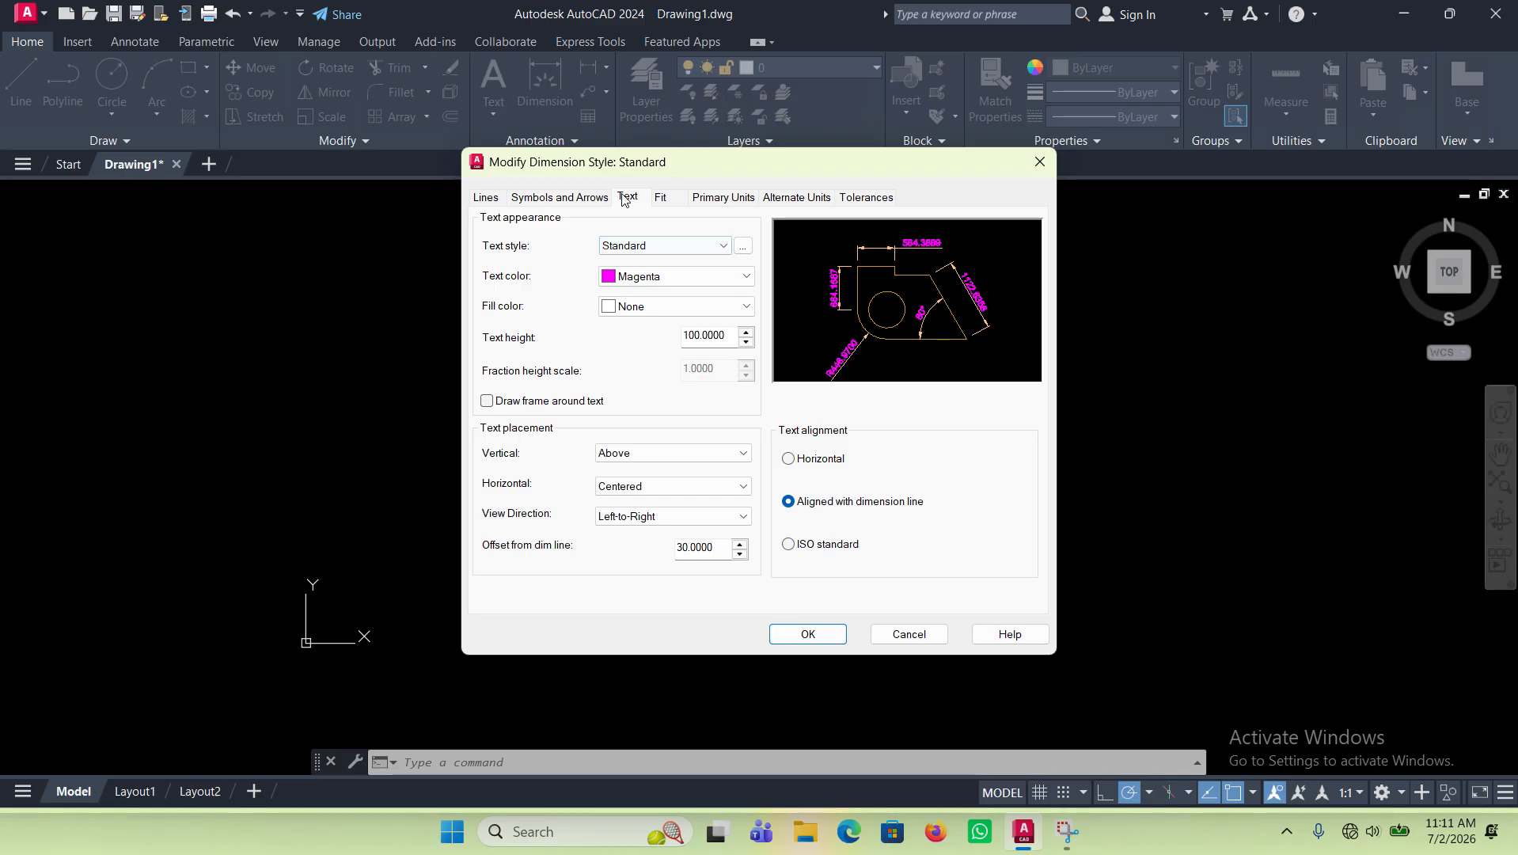
Step: Set the linear dimensions' primary units to the Decimal format with a precision of 0
{"action": "left_click", "coordinate": [663, 198]}
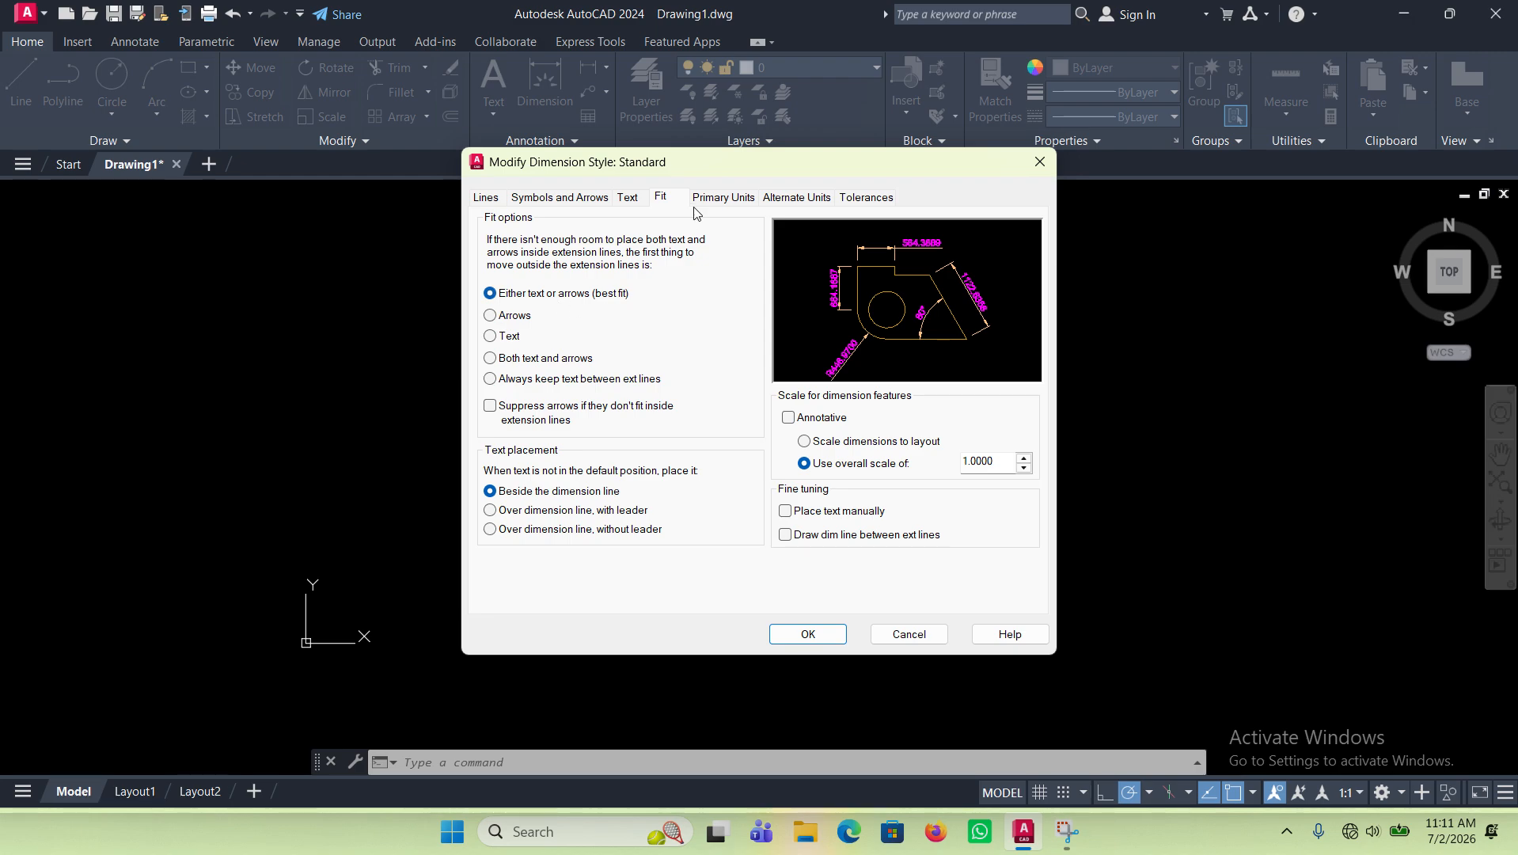
{"action": "left_click", "coordinate": [720, 197]}
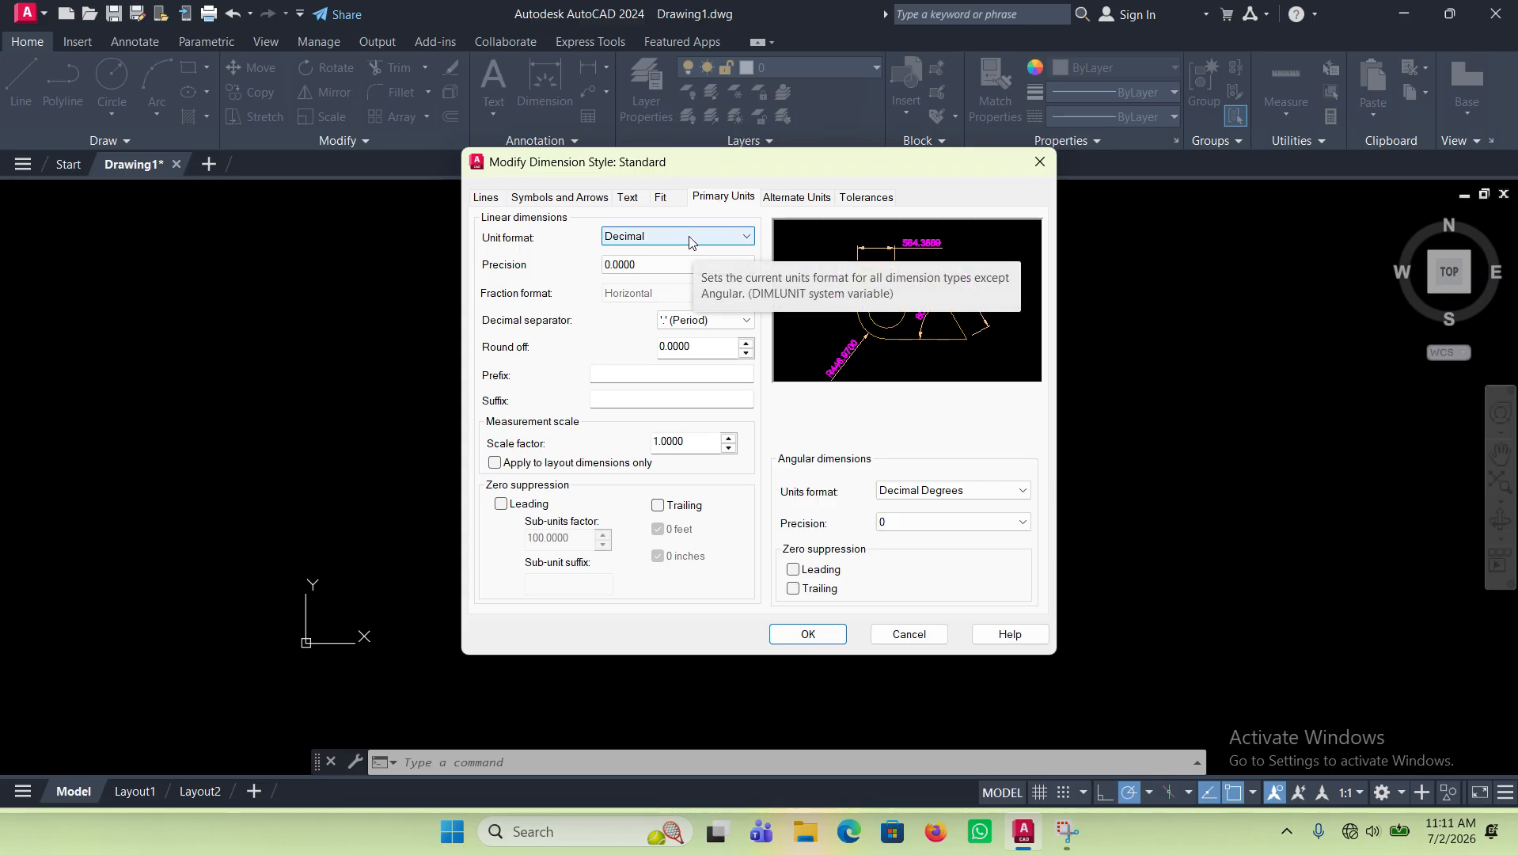
{"action": "left_click", "coordinate": [710, 243]}
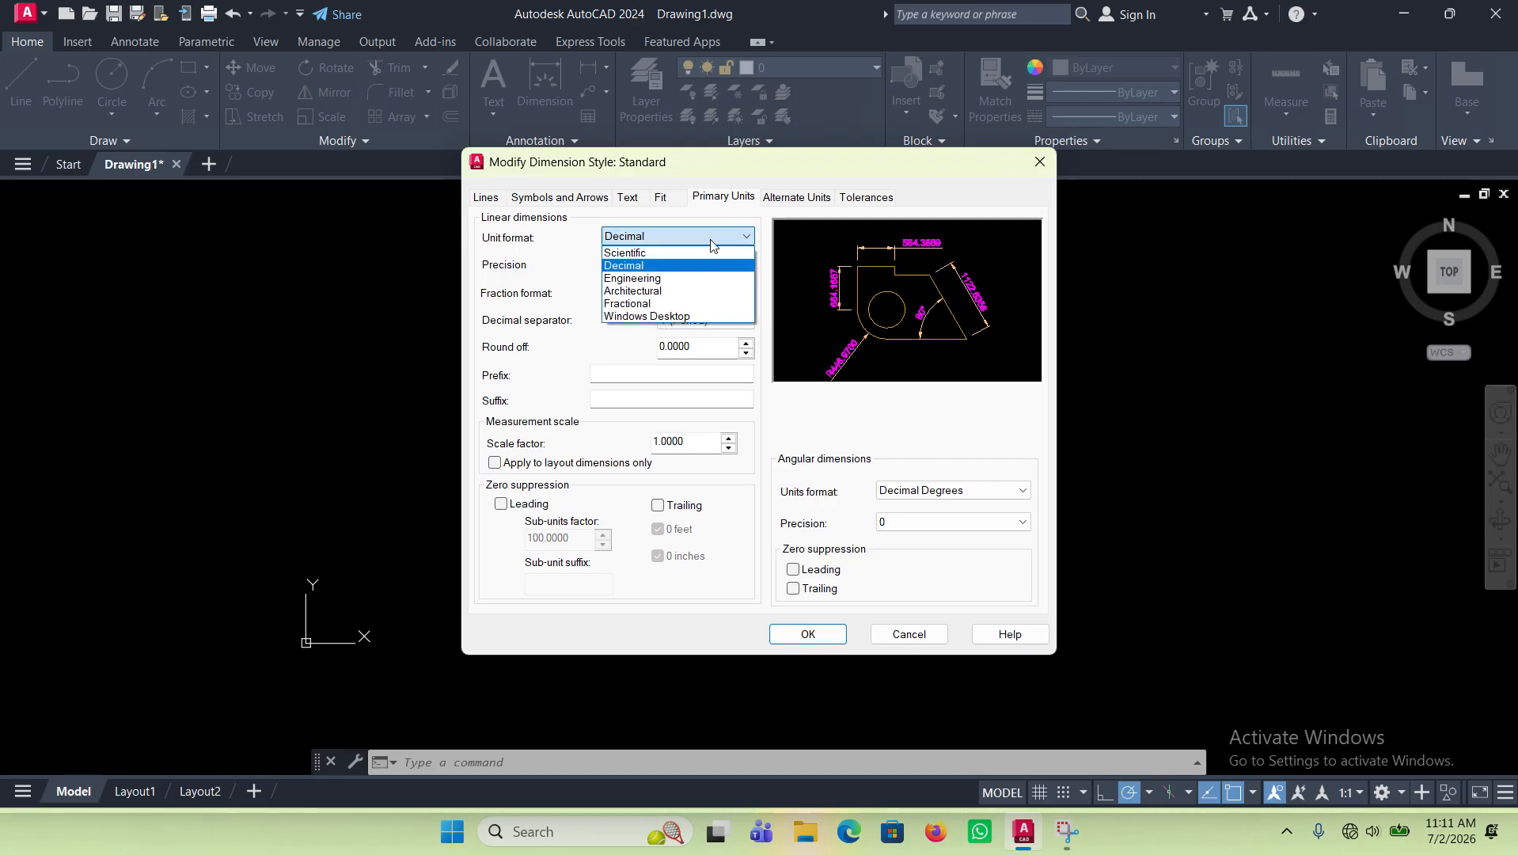
{"action": "left_click", "coordinate": [639, 278]}
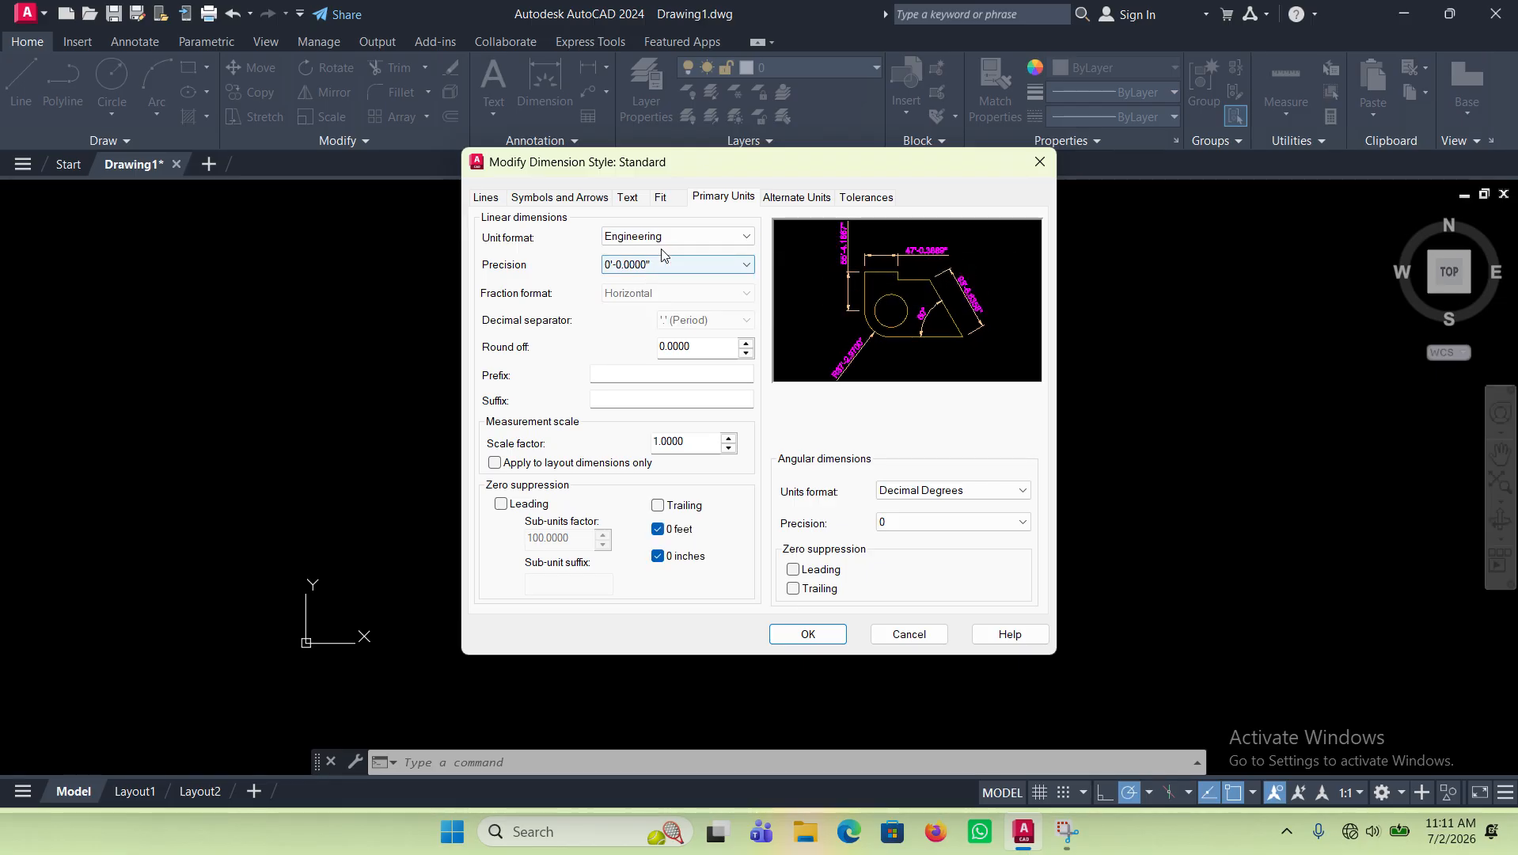
{"action": "left_click", "coordinate": [710, 242]}
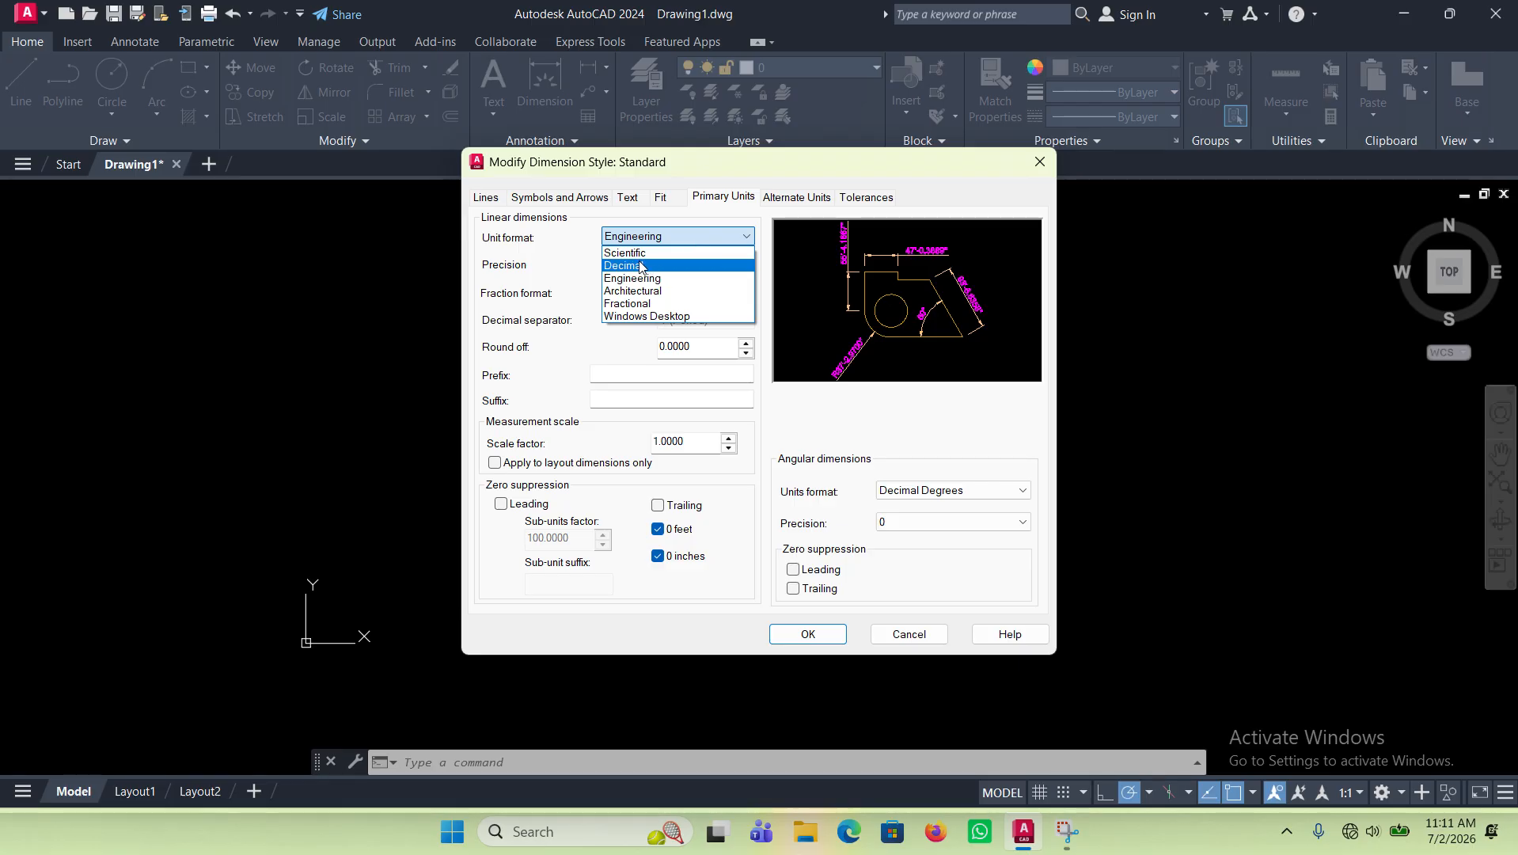
{"action": "left_click", "coordinate": [640, 266]}
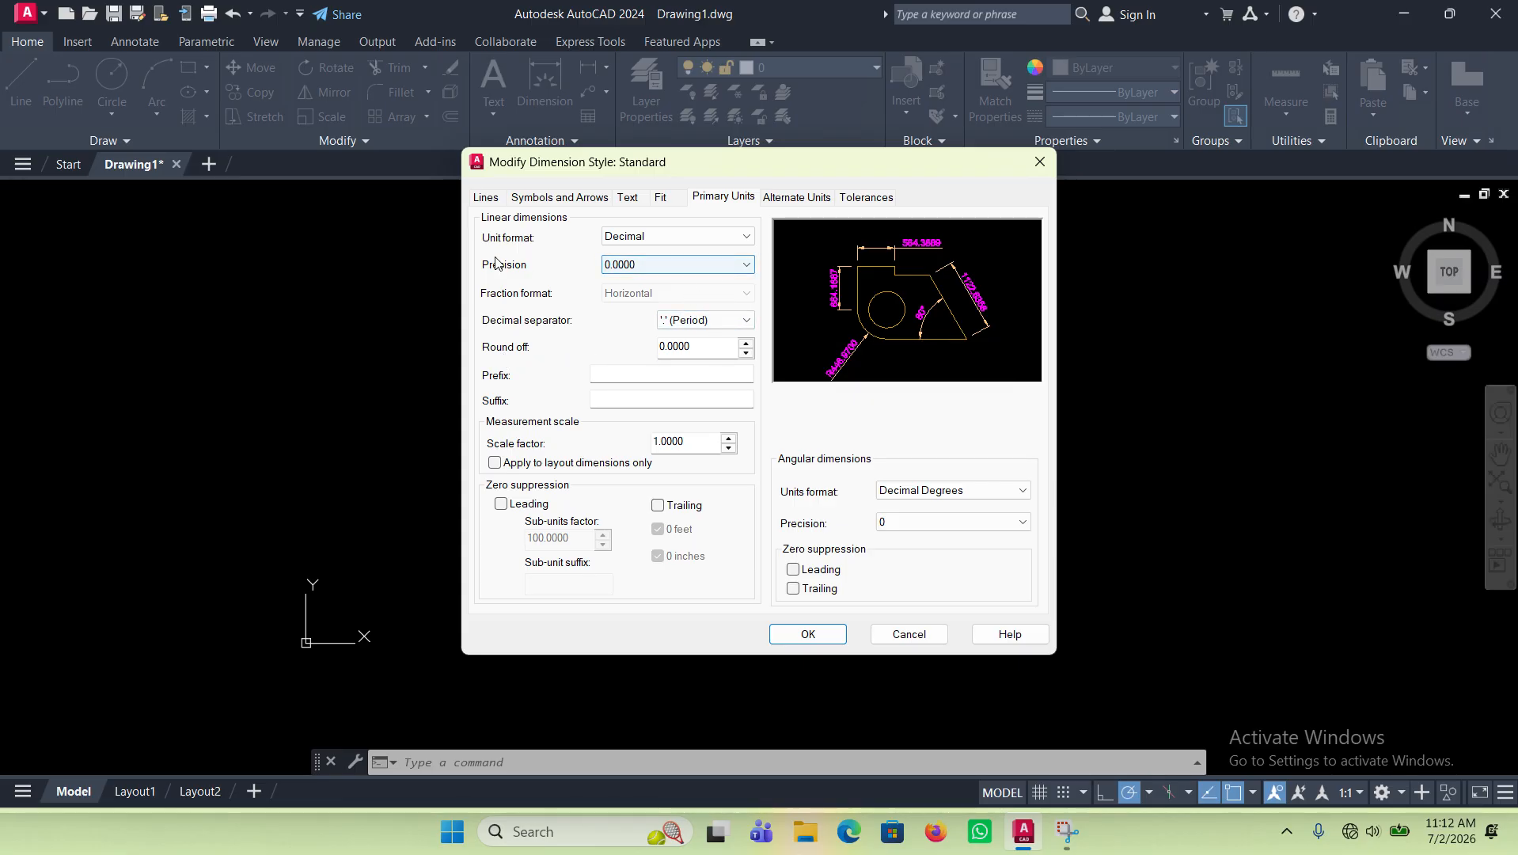
{"action": "left_click", "coordinate": [618, 269]}
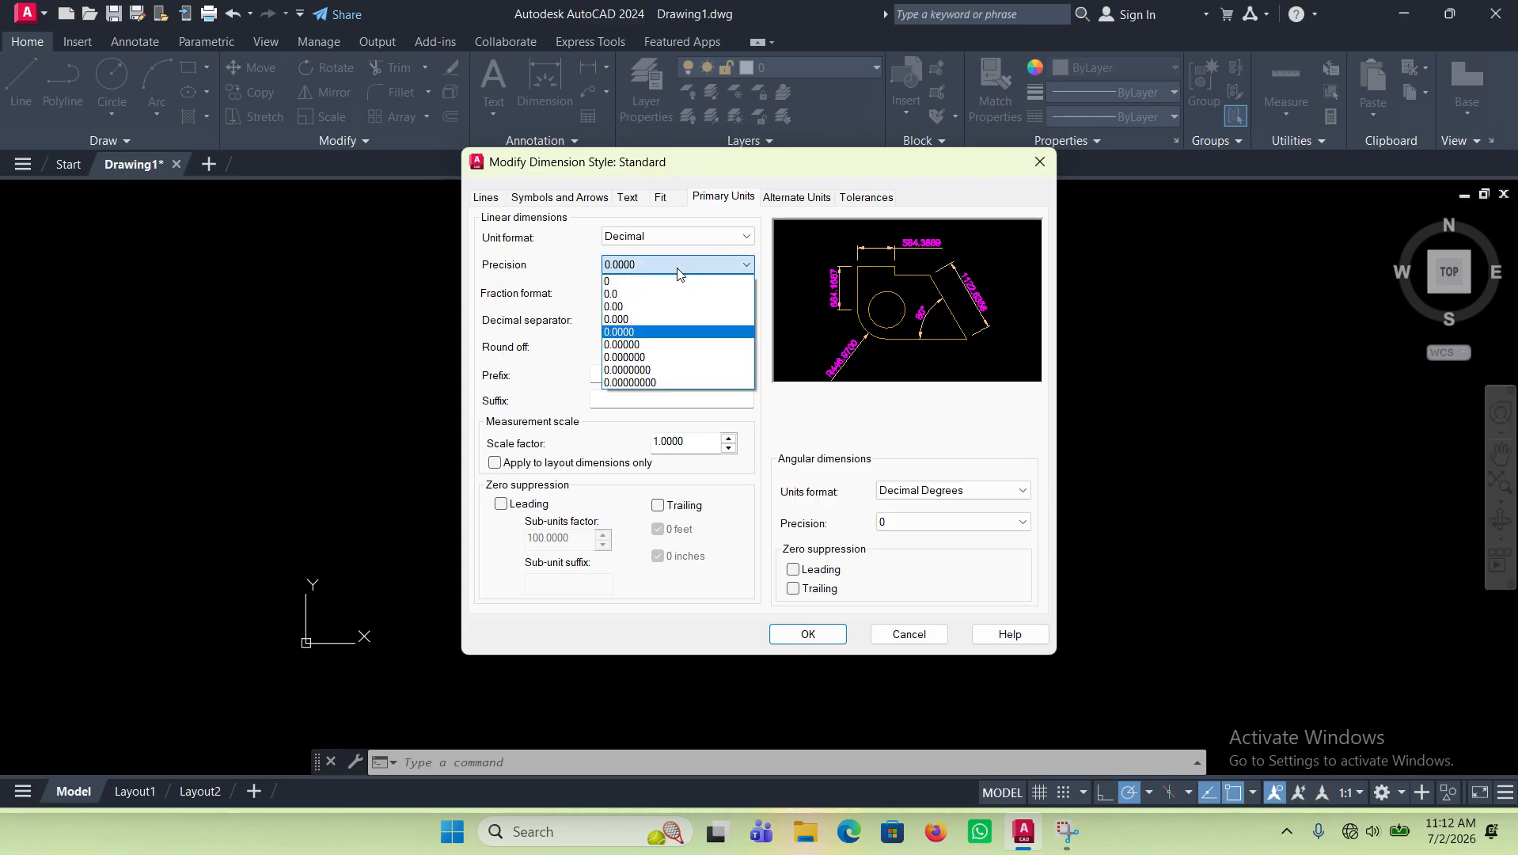
{"action": "left_click", "coordinate": [612, 281]}
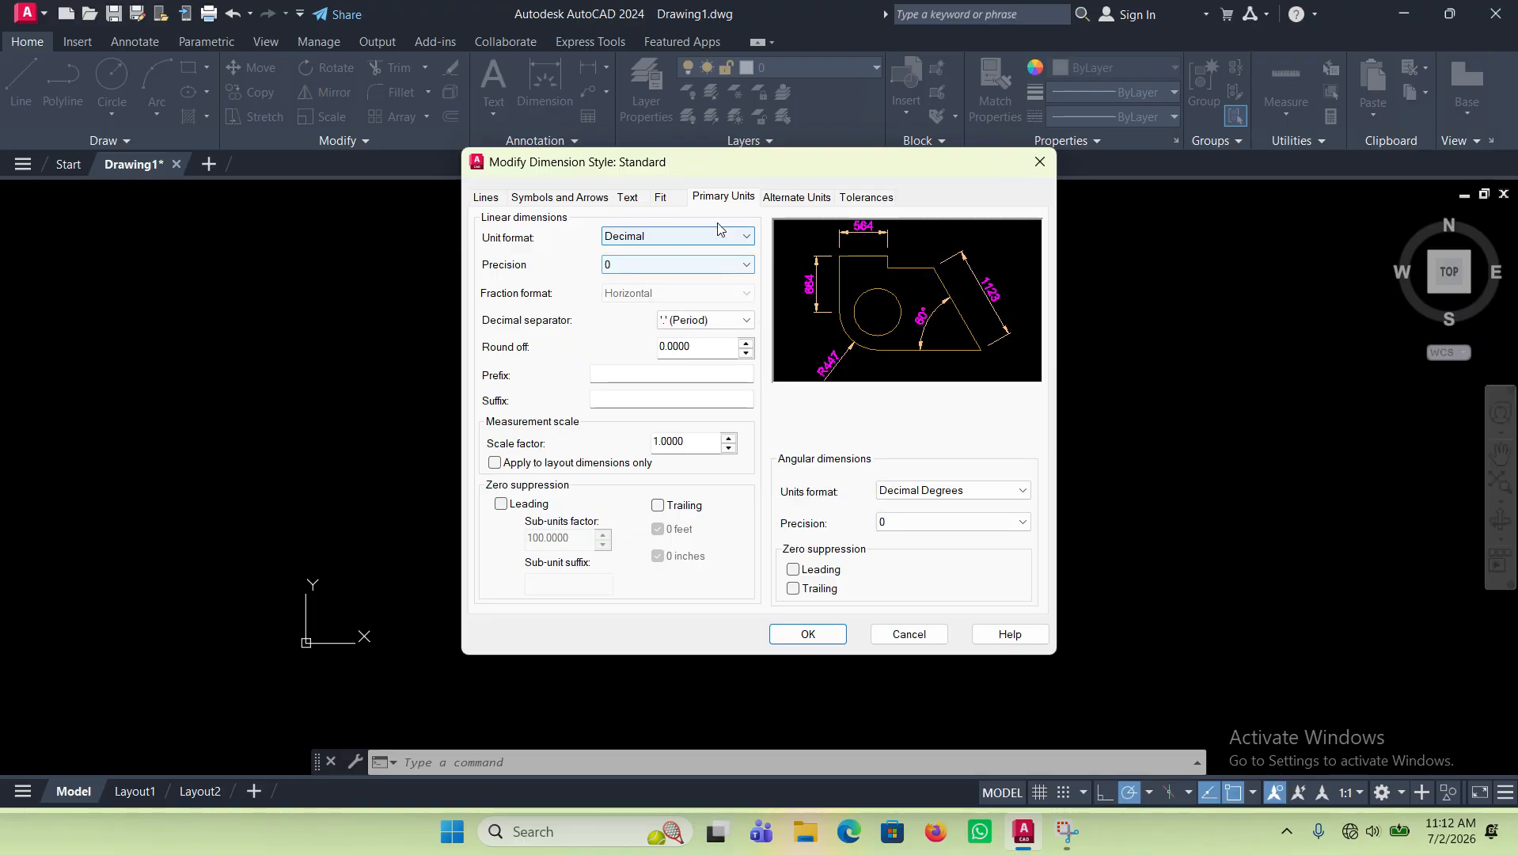
Step: Review the alternate units and tolerances, accept the style changes, and make Standard the current dimension style
{"action": "left_click", "coordinate": [780, 198]}
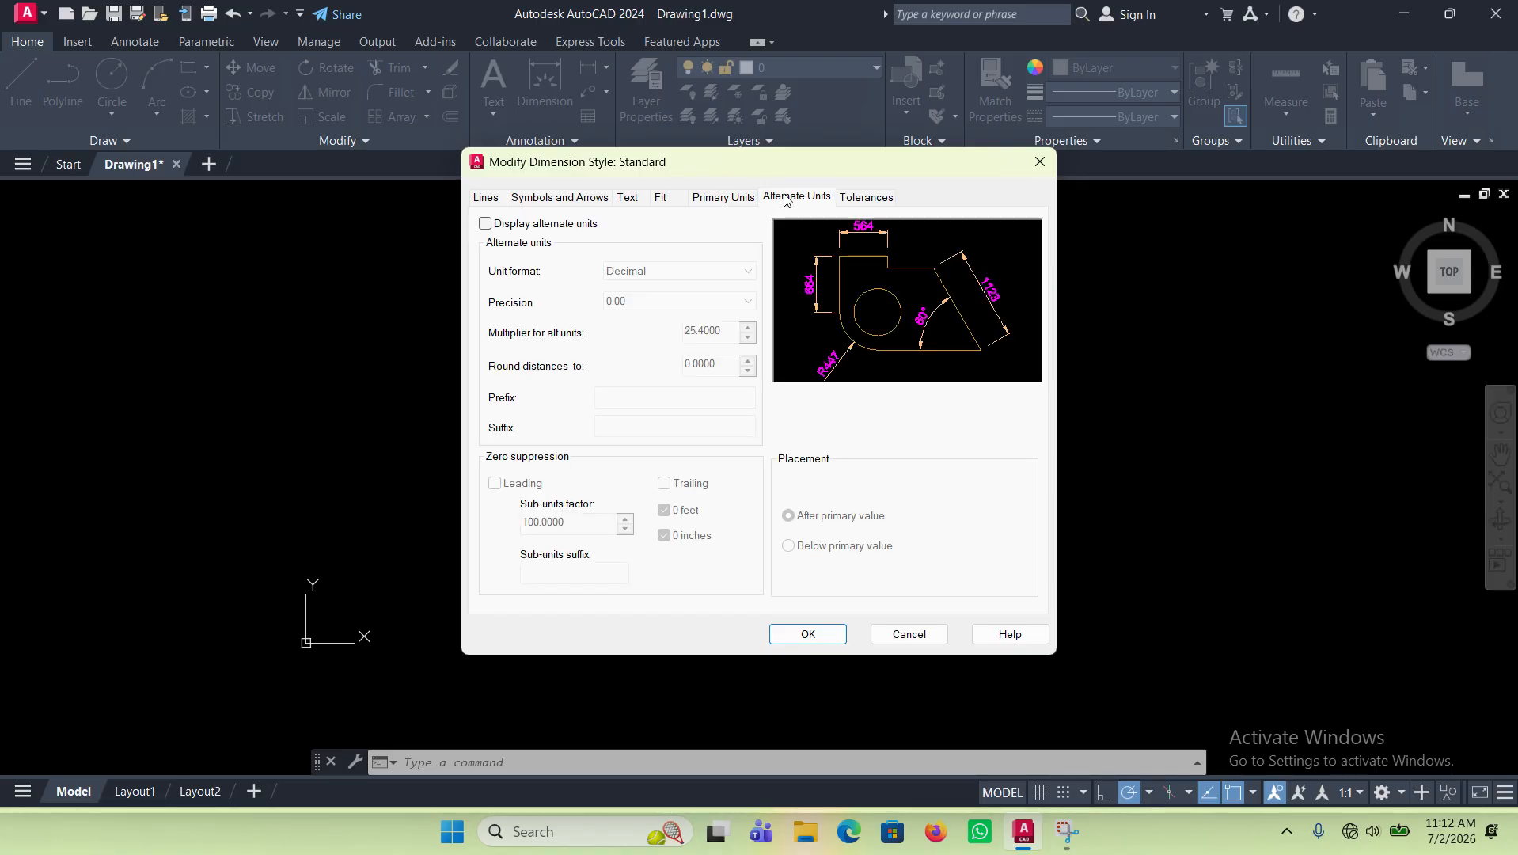
{"action": "left_click", "coordinate": [867, 200]}
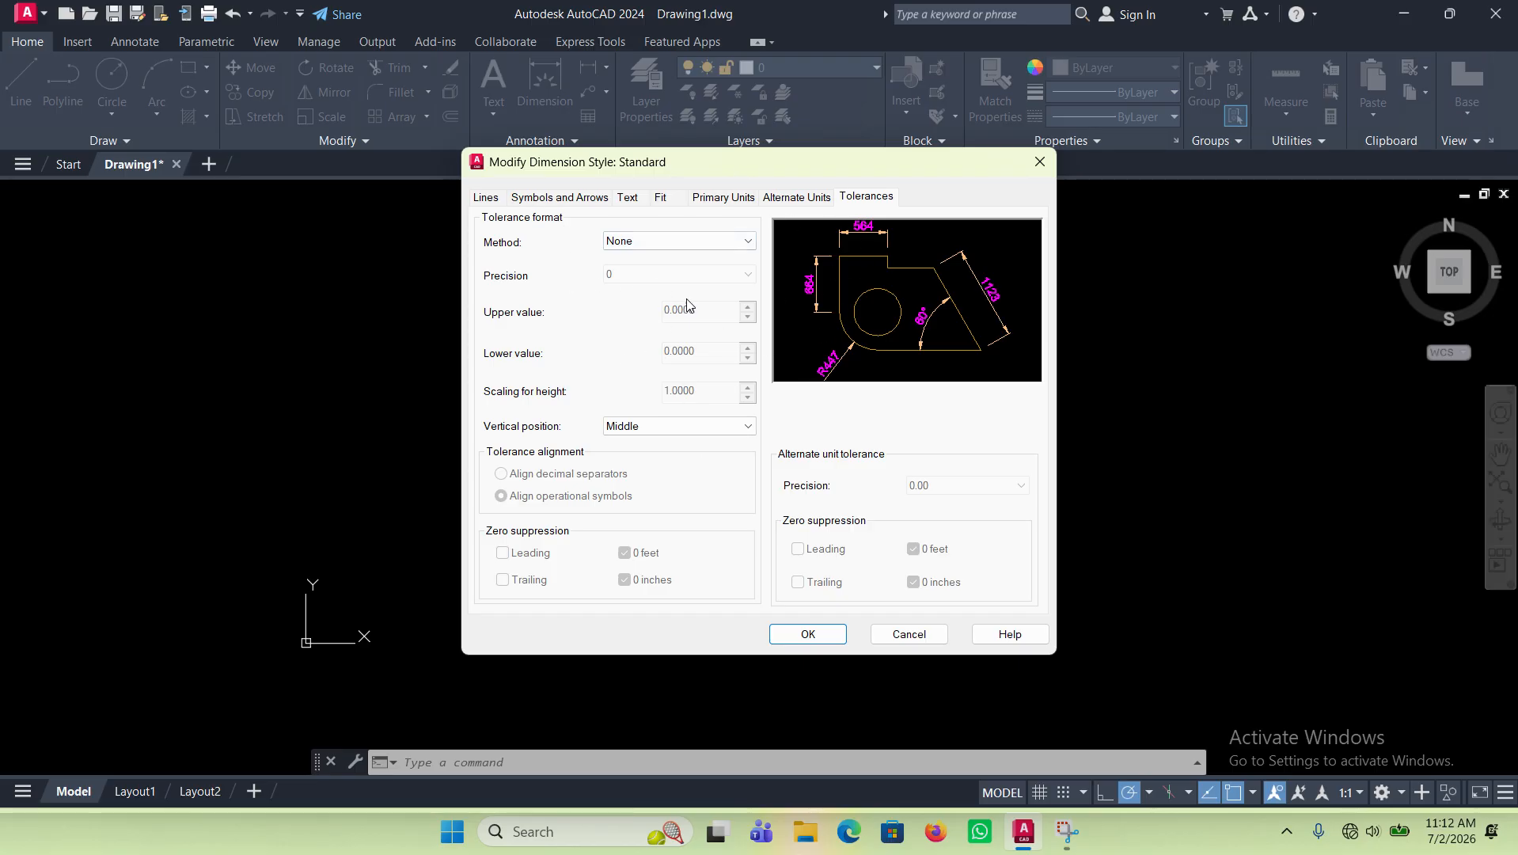
{"action": "left_click", "coordinate": [808, 634]}
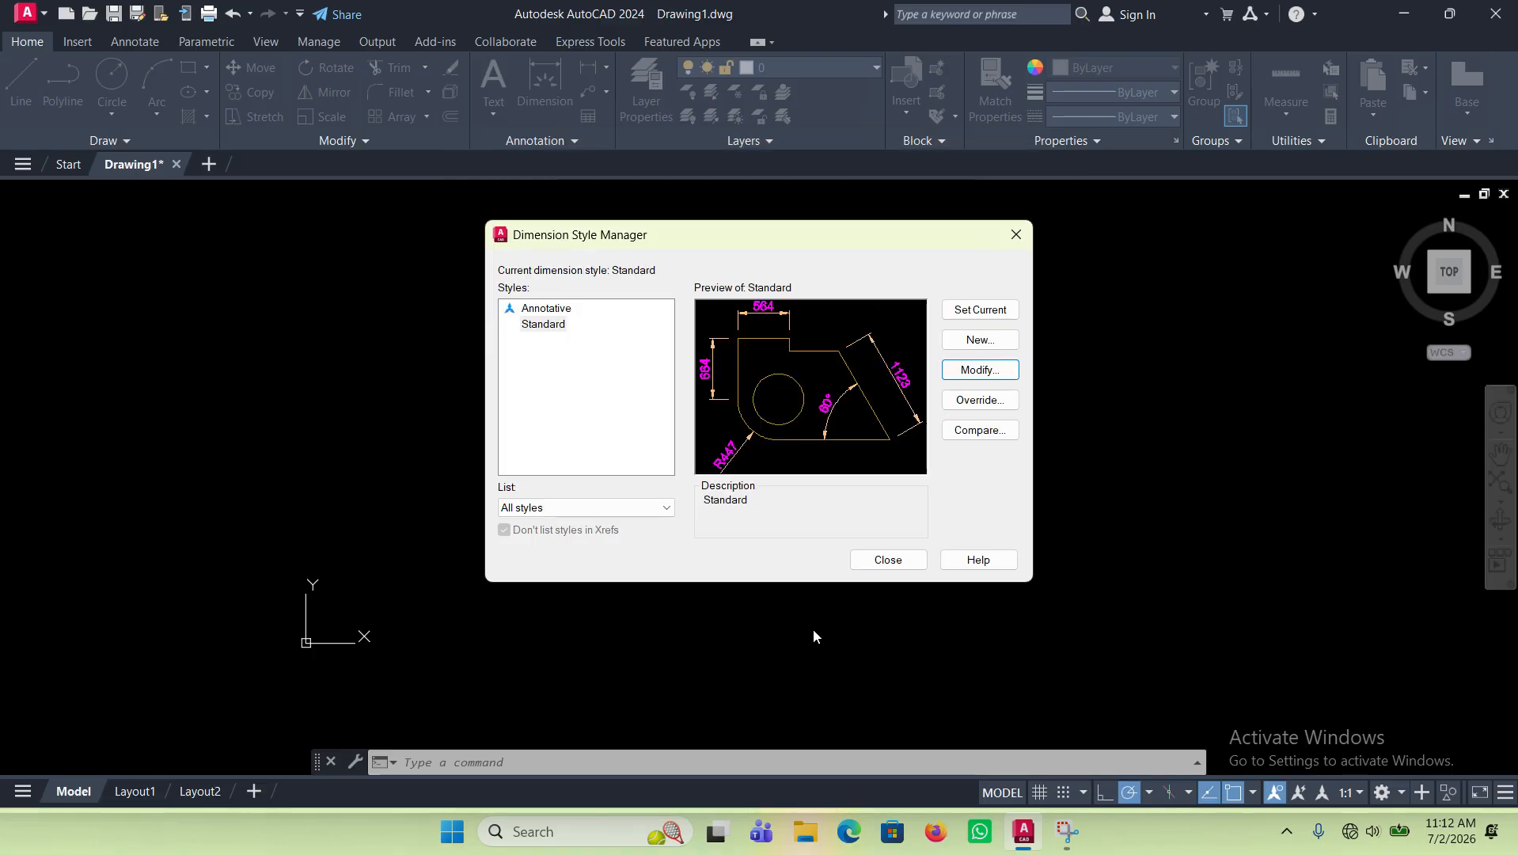
{"action": "left_click", "coordinate": [987, 310]}
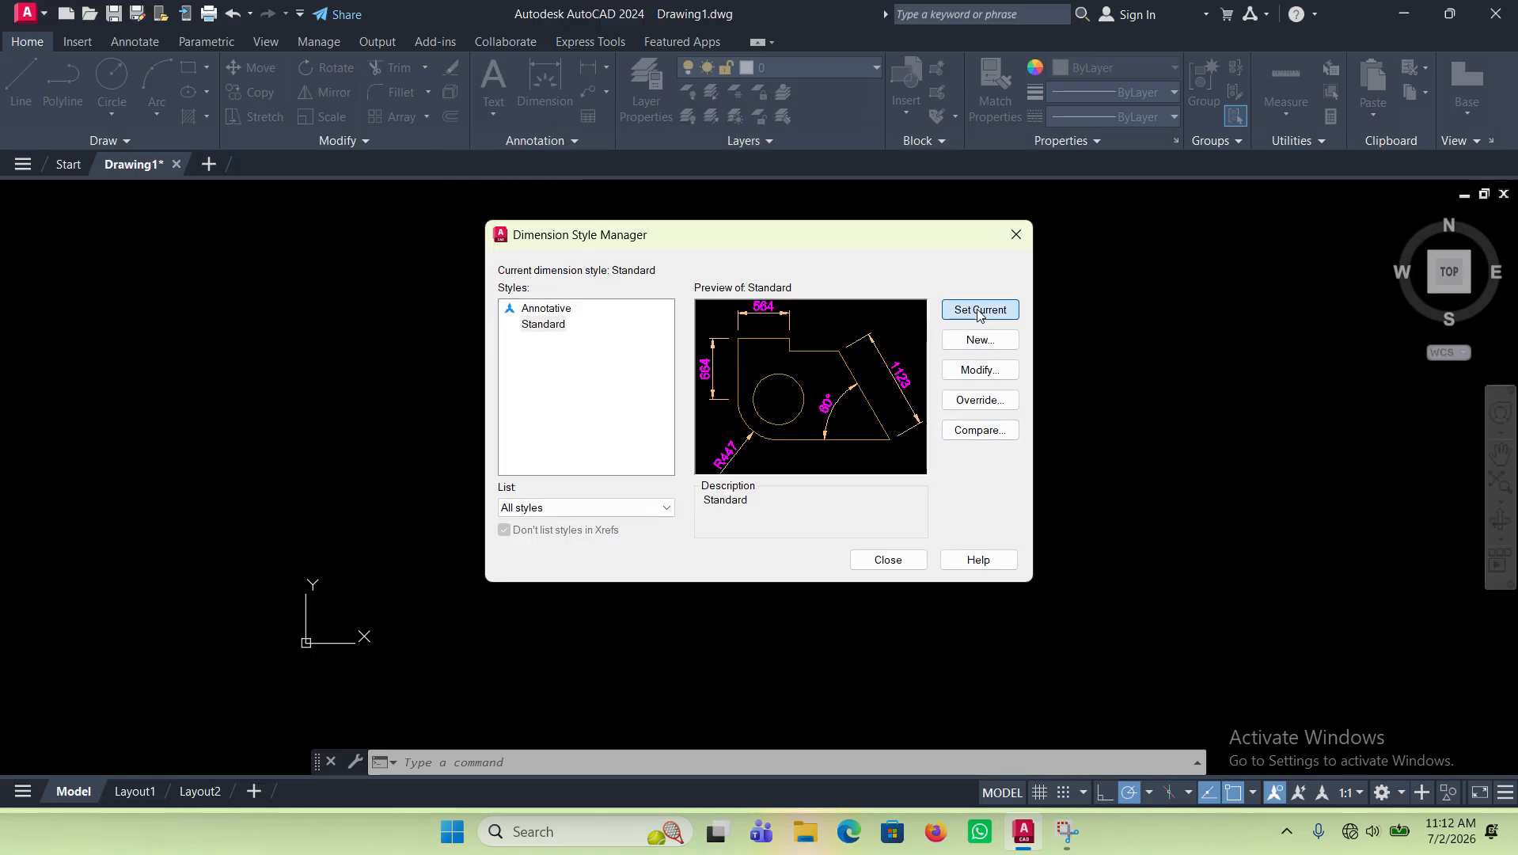
{"action": "left_click", "coordinate": [889, 561]}
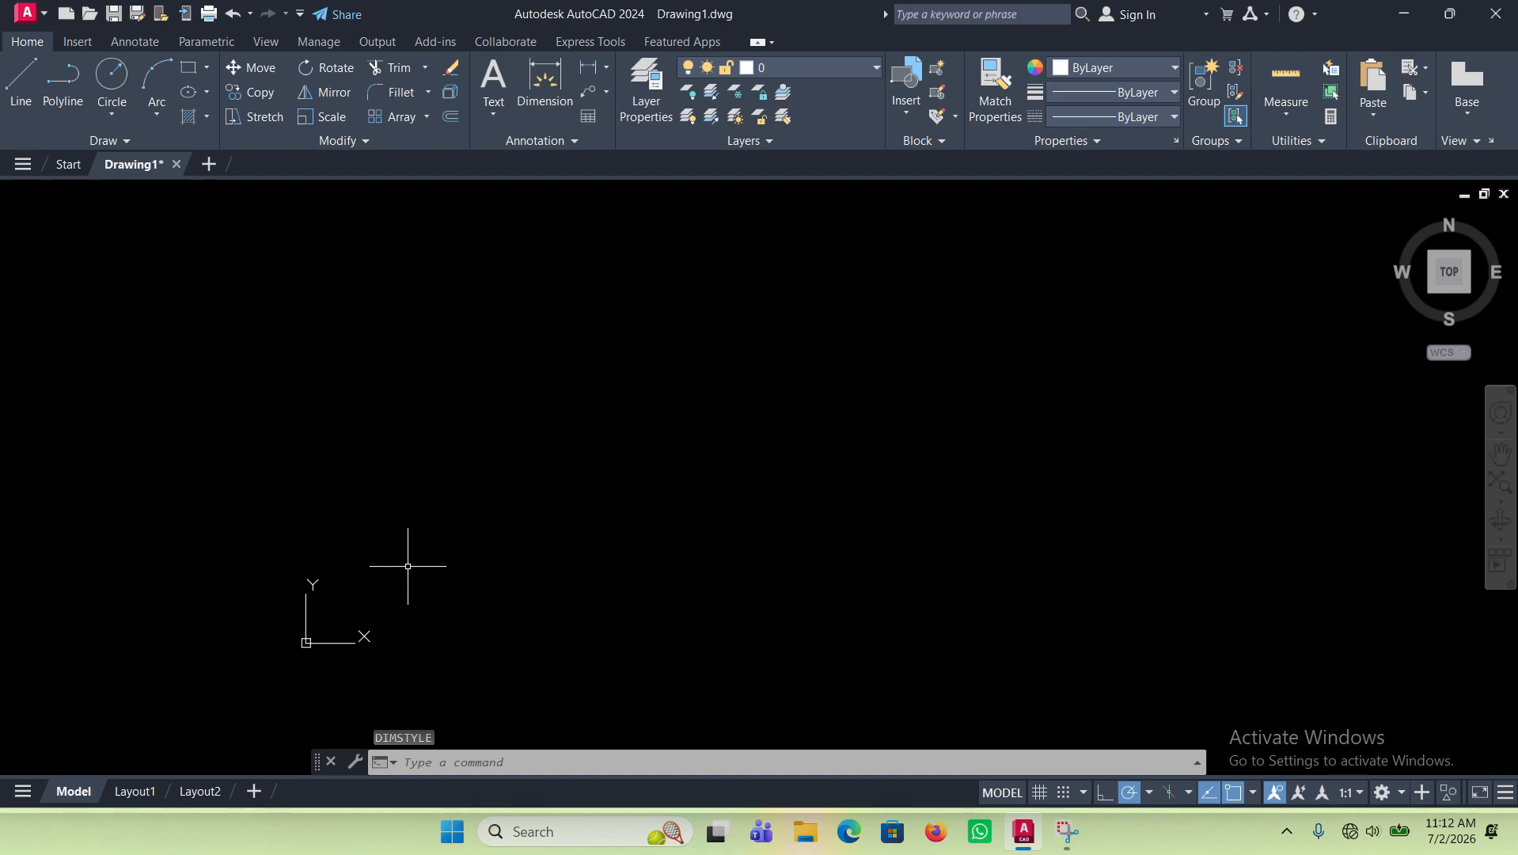
Step: Turn on Ortho mode while starting a trial line, and cancel that line
{"action": "scroll", "coordinate": [402, 515], "scroll_direction": "down", "scroll_amount": 6}
{"action": "scroll", "coordinate": [408, 515], "scroll_direction": "up", "scroll_amount": 5}
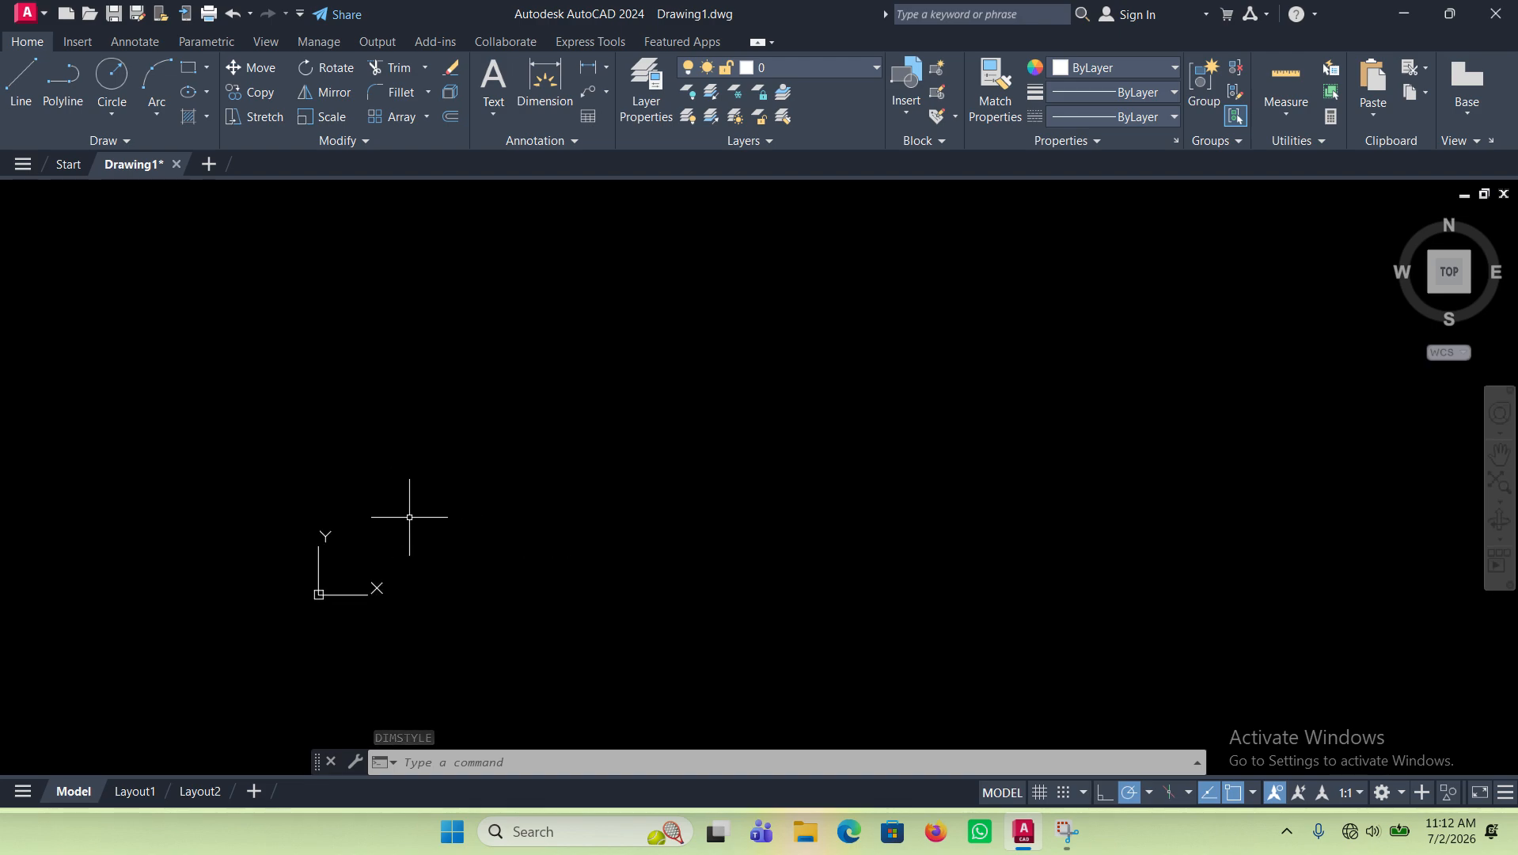
{"action": "scroll", "coordinate": [425, 526], "scroll_direction": "up", "scroll_amount": 4}
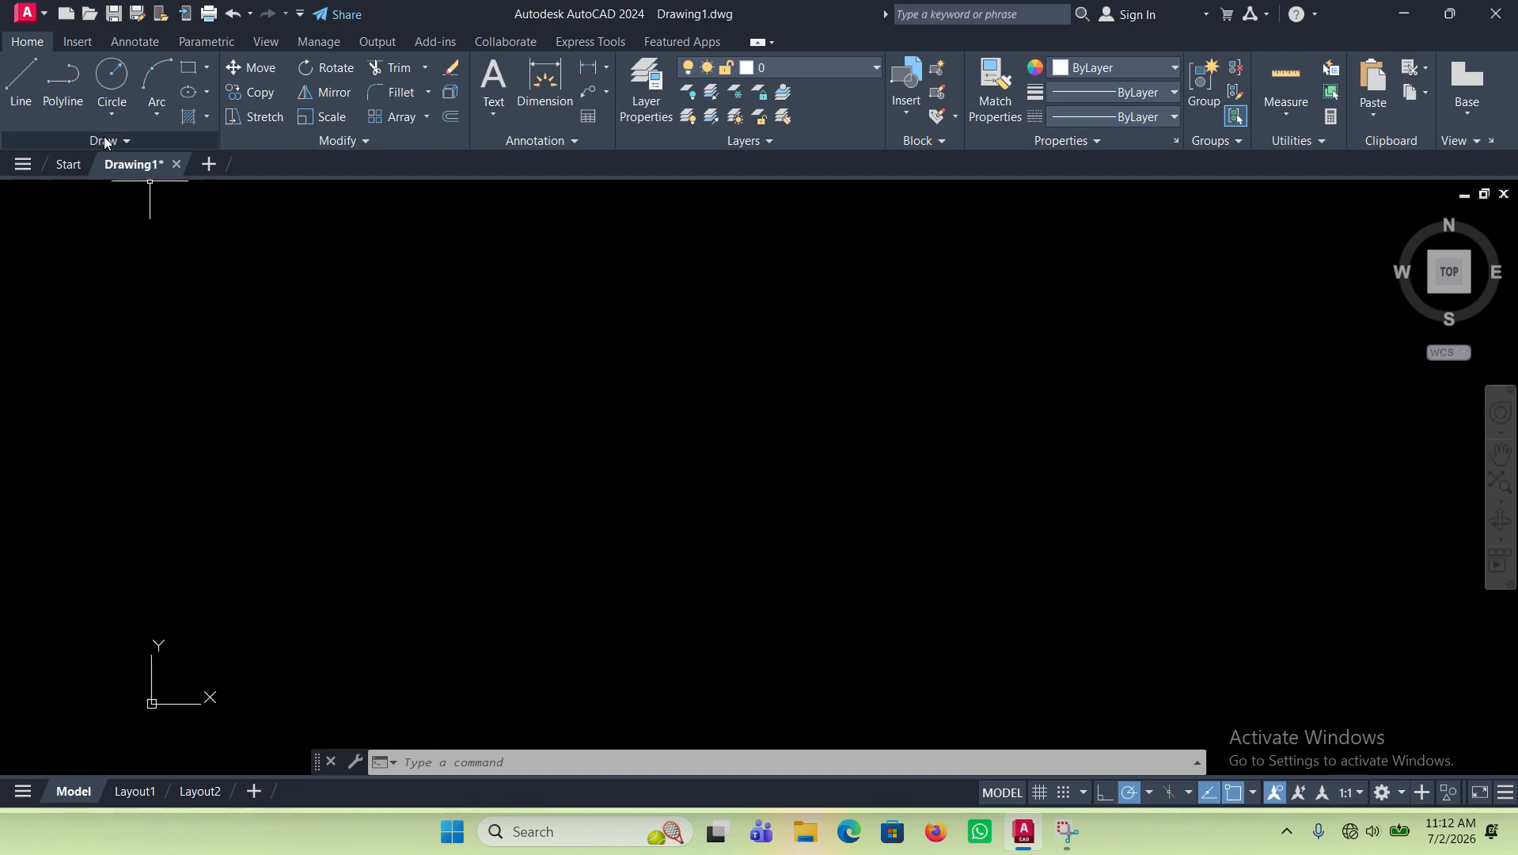
{"action": "left_click", "coordinate": [23, 75]}
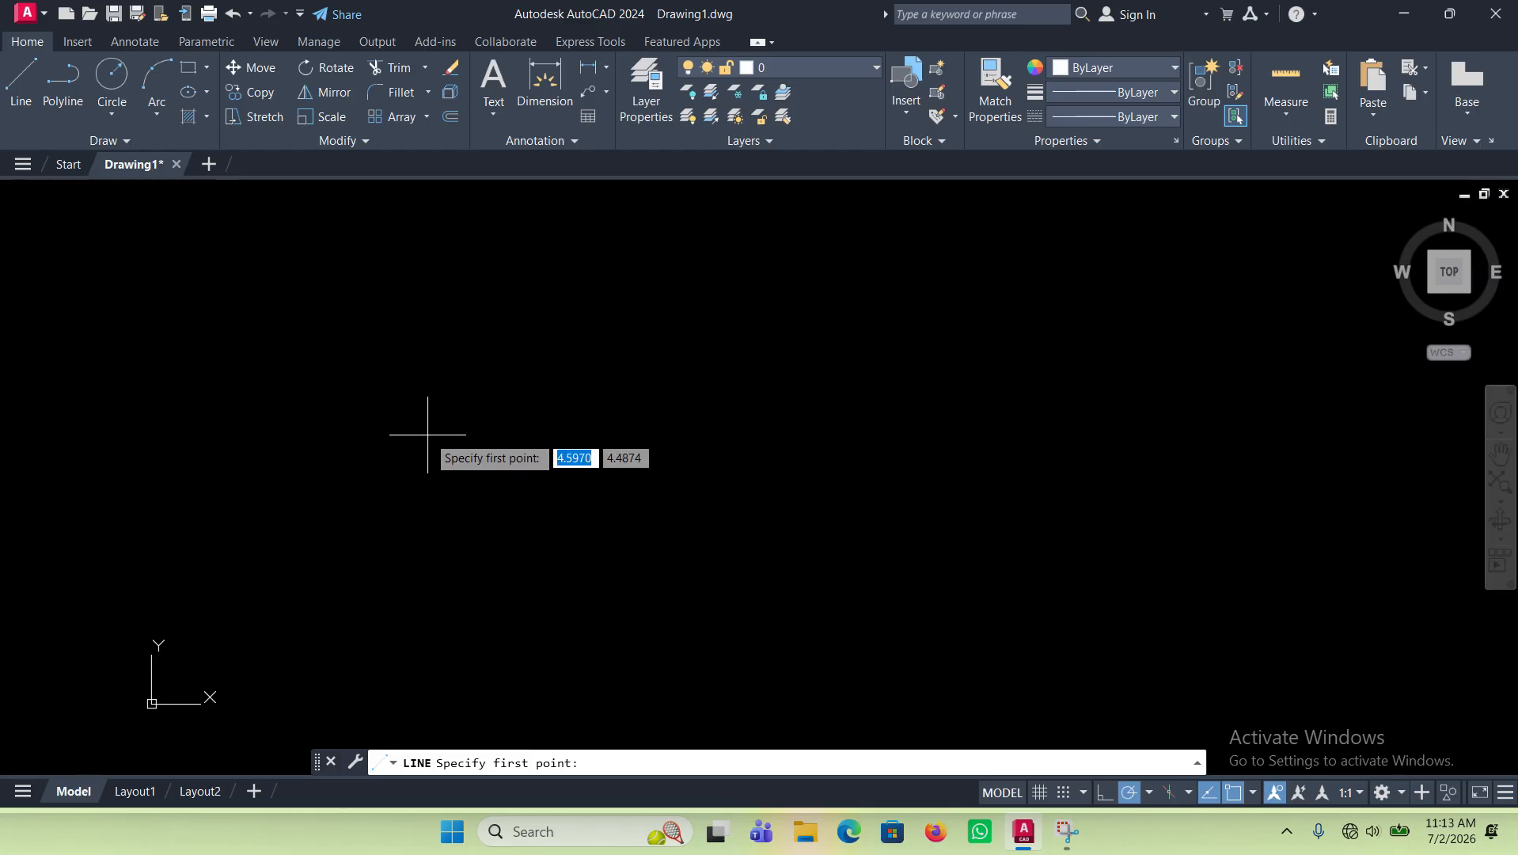
{"action": "left_click", "coordinate": [459, 444]}
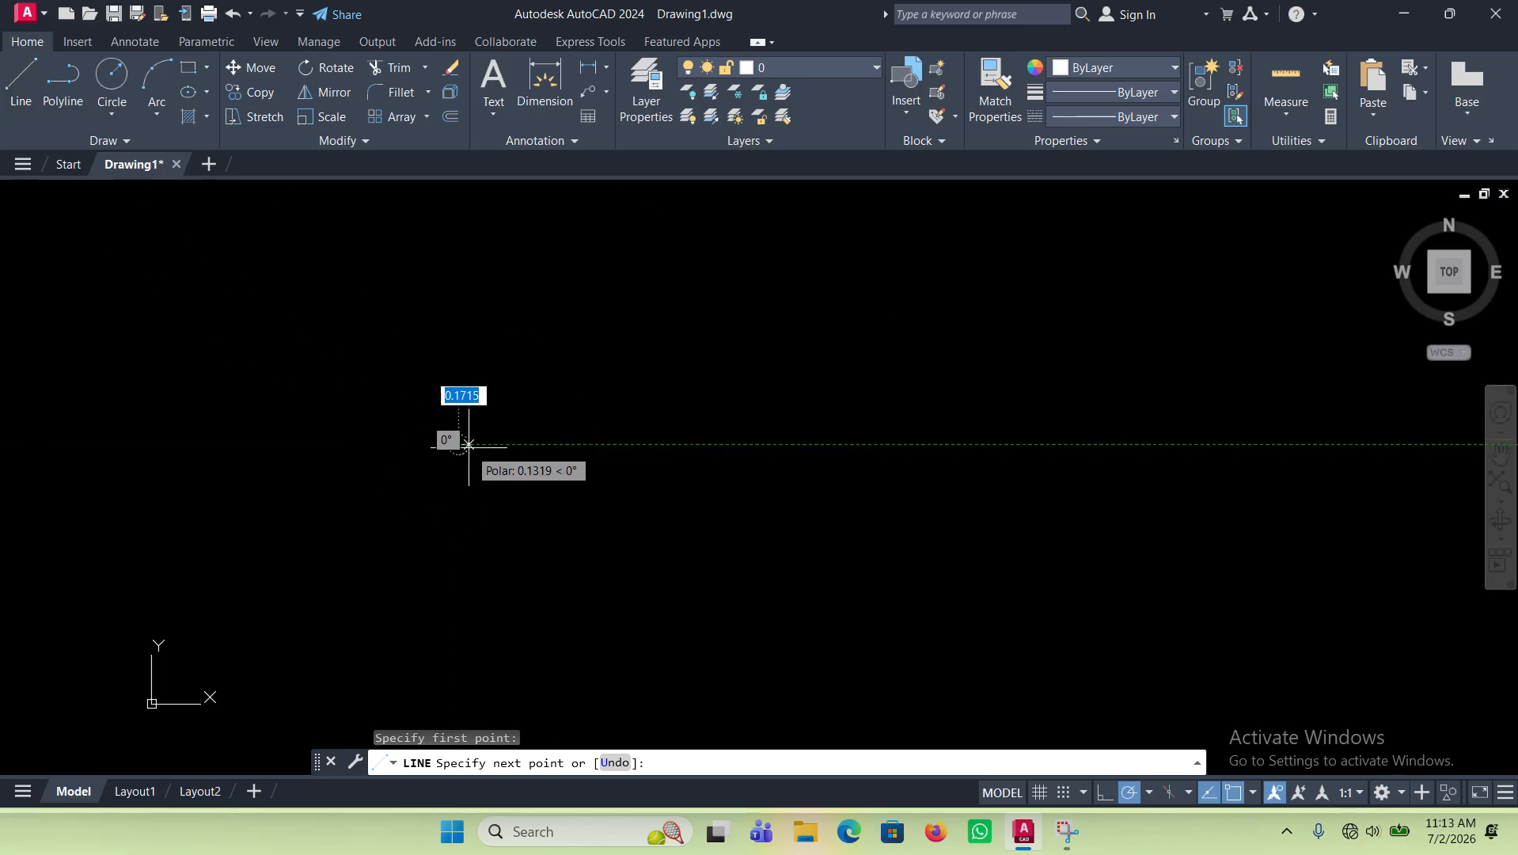
{"action": "left_click", "coordinate": [1095, 786]}
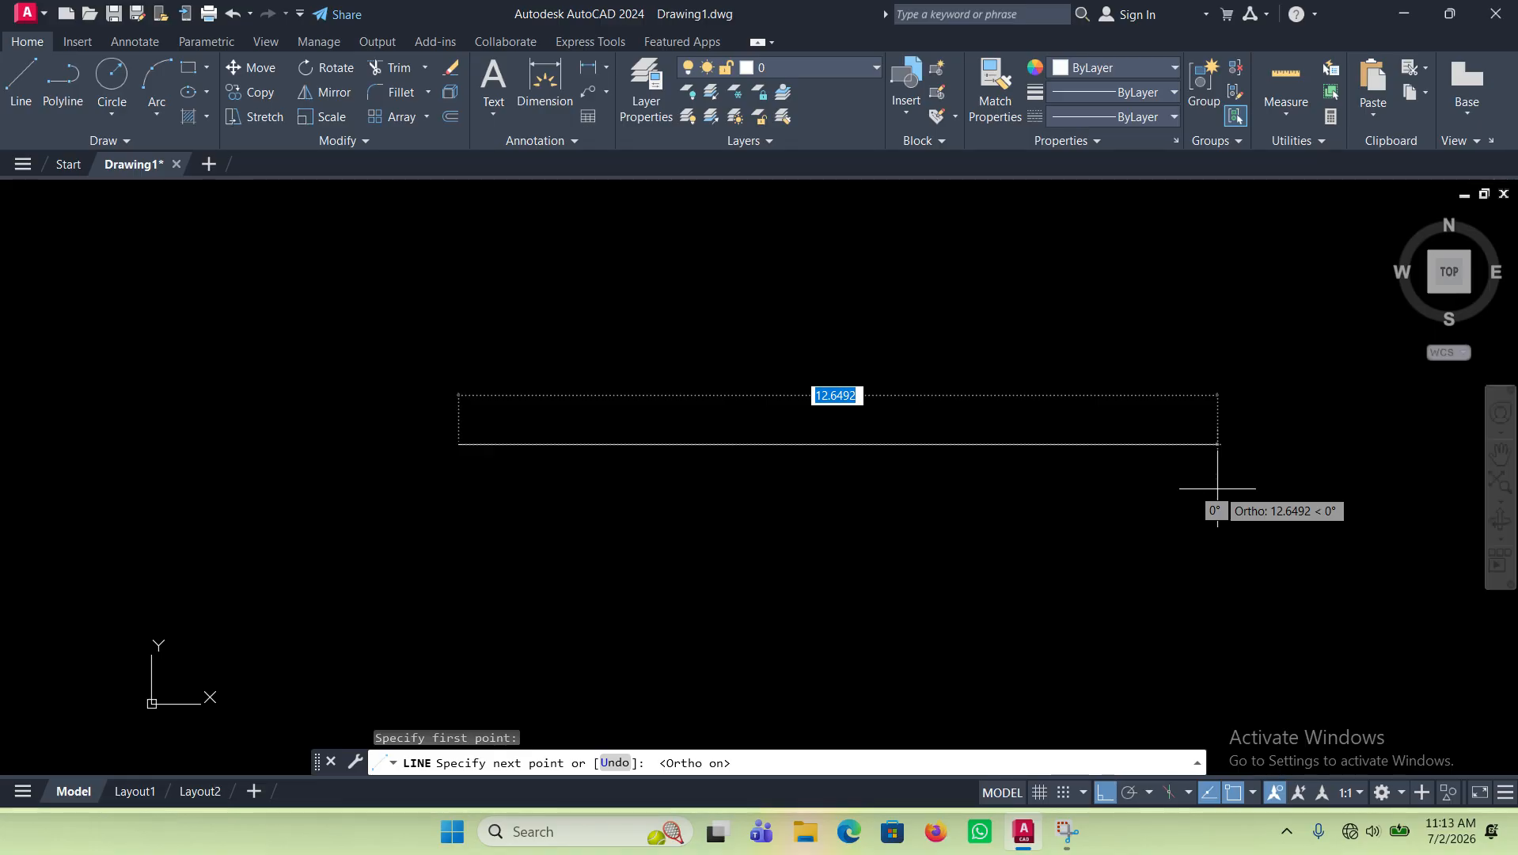
{"action": "key", "text": "Escape"}
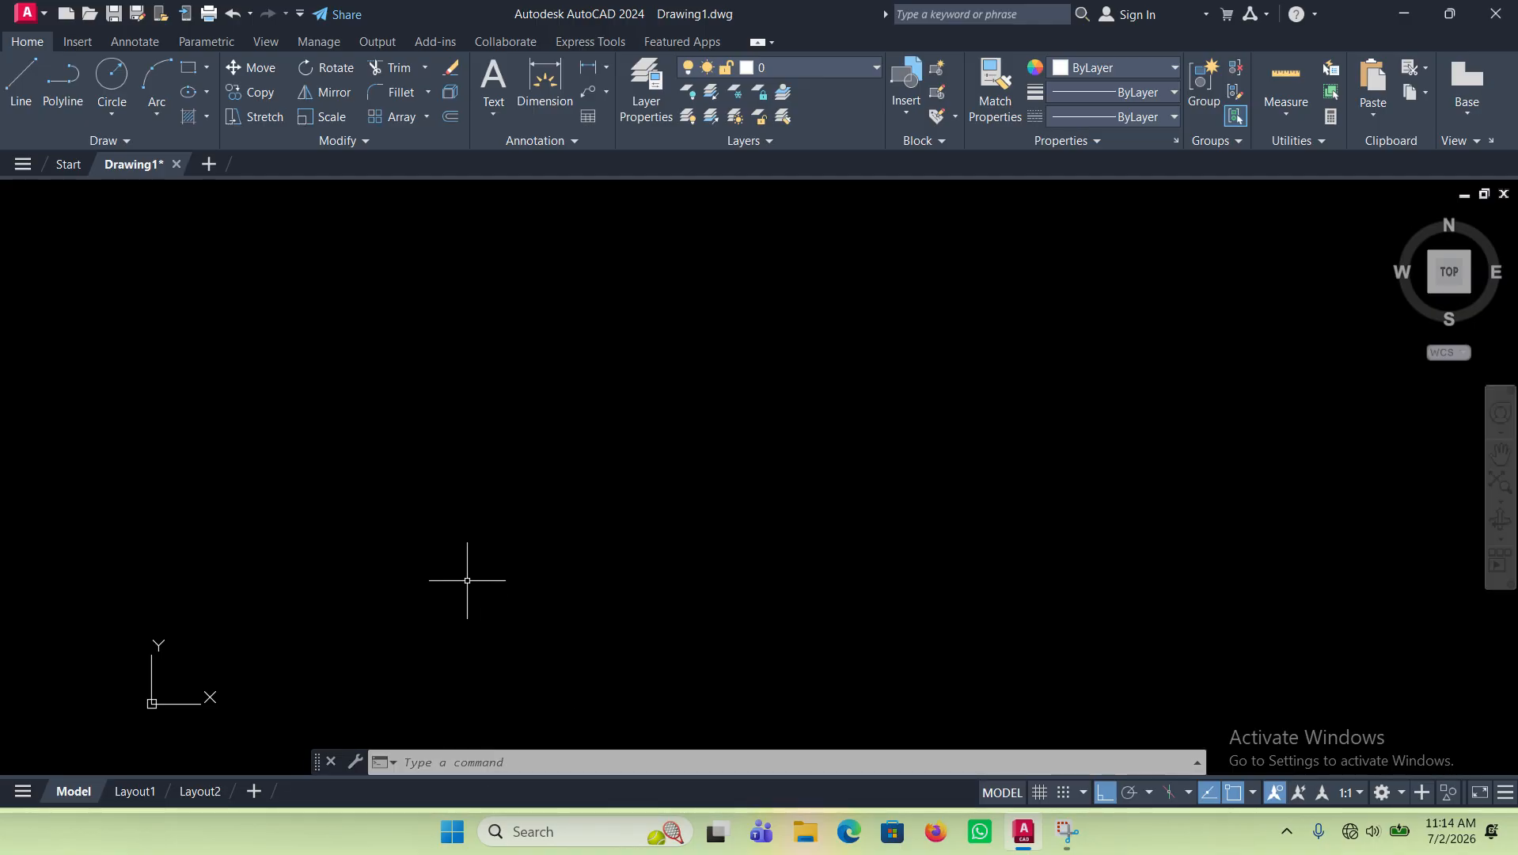
{"action": "right_click", "coordinate": [420, 314]}
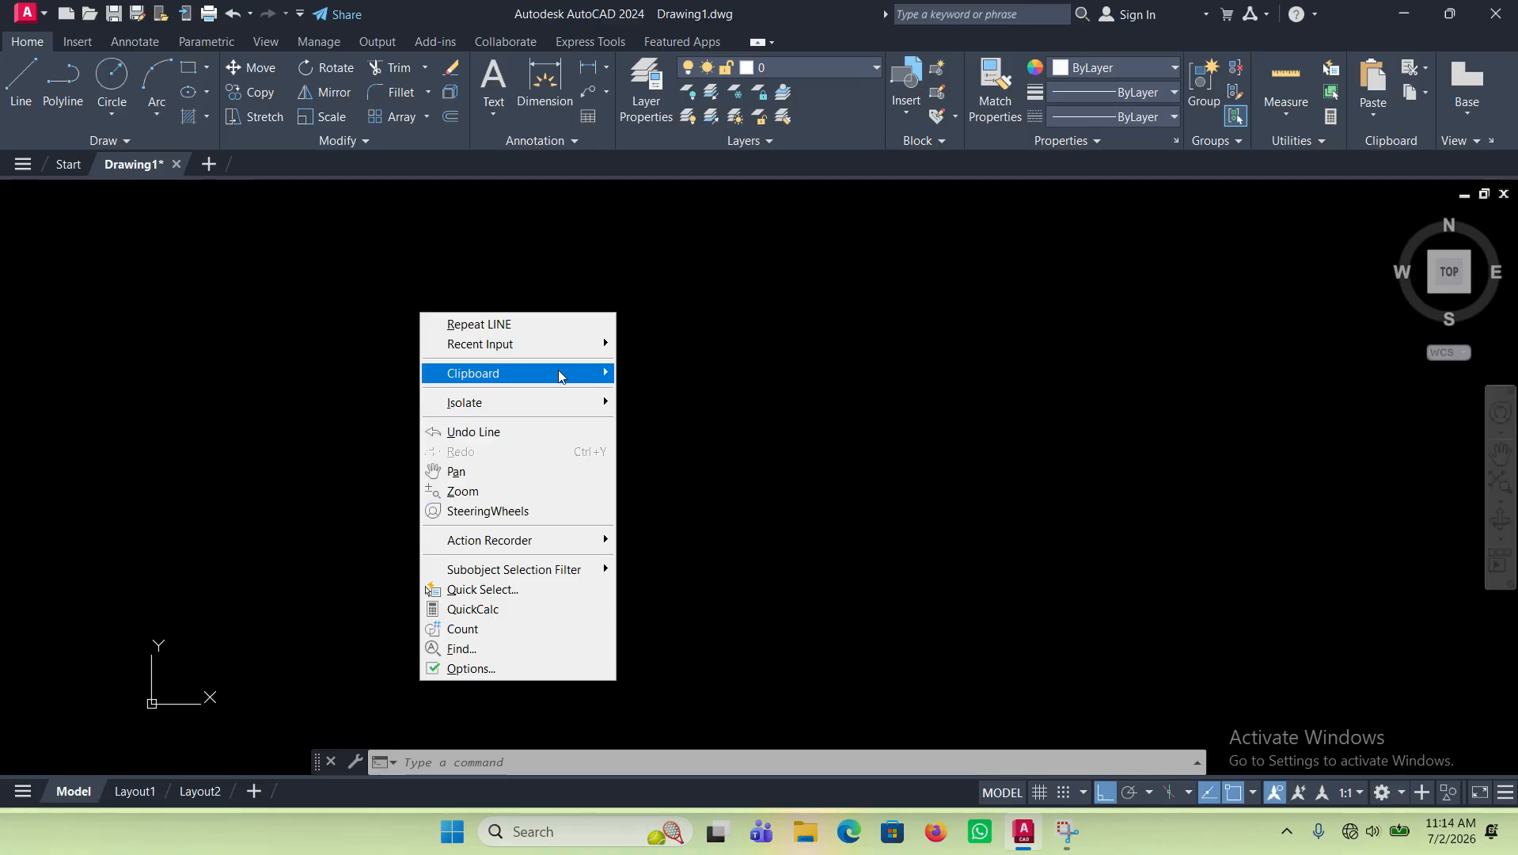
{"action": "mouse_move", "coordinate": [551, 383]}
{"action": "mouse_move", "coordinate": [552, 413]}
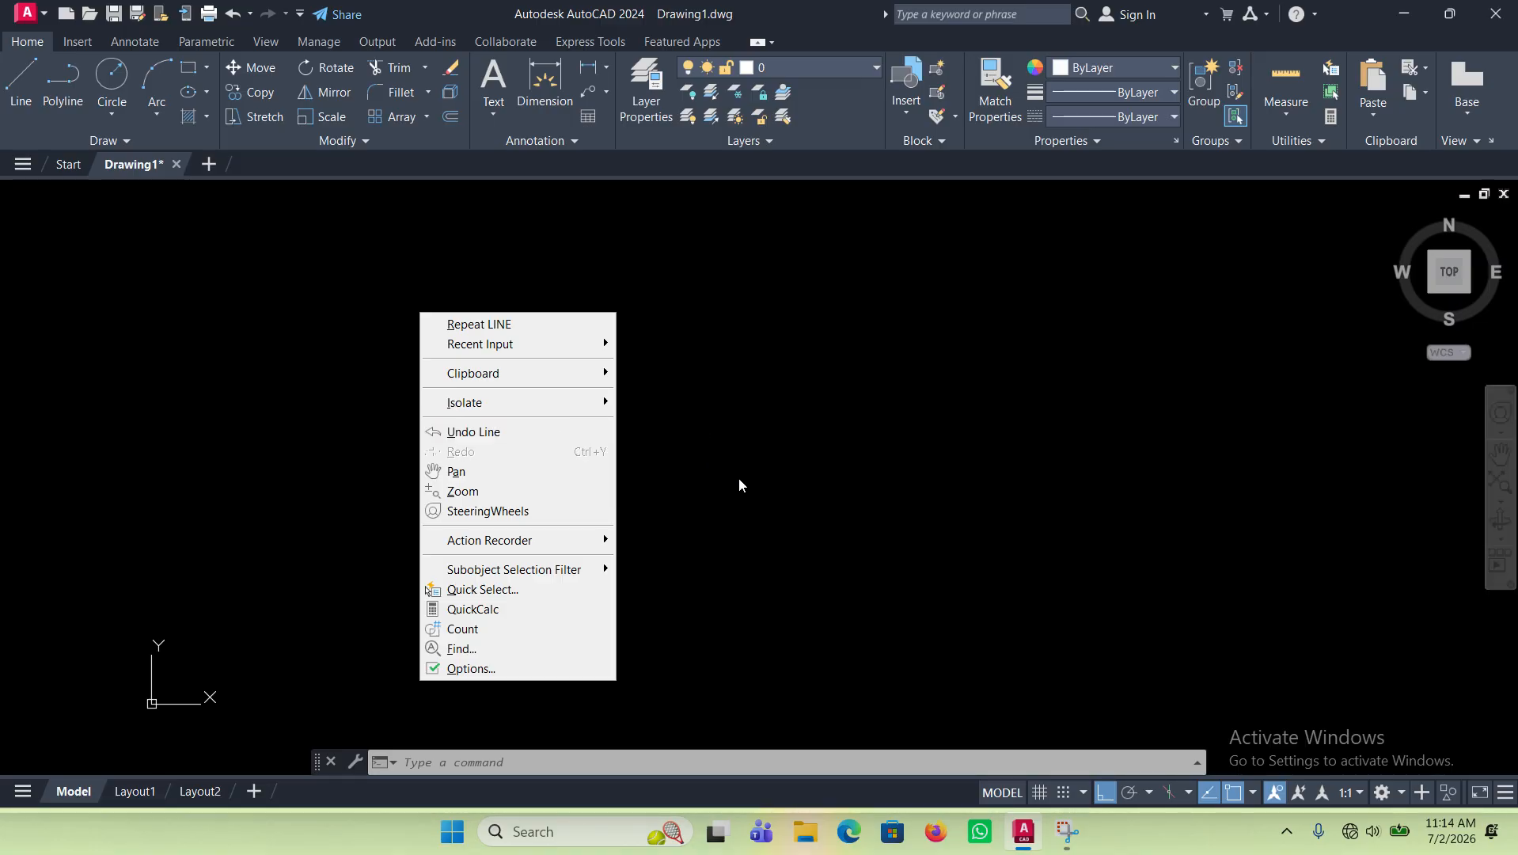
{"action": "left_click", "coordinate": [795, 486]}
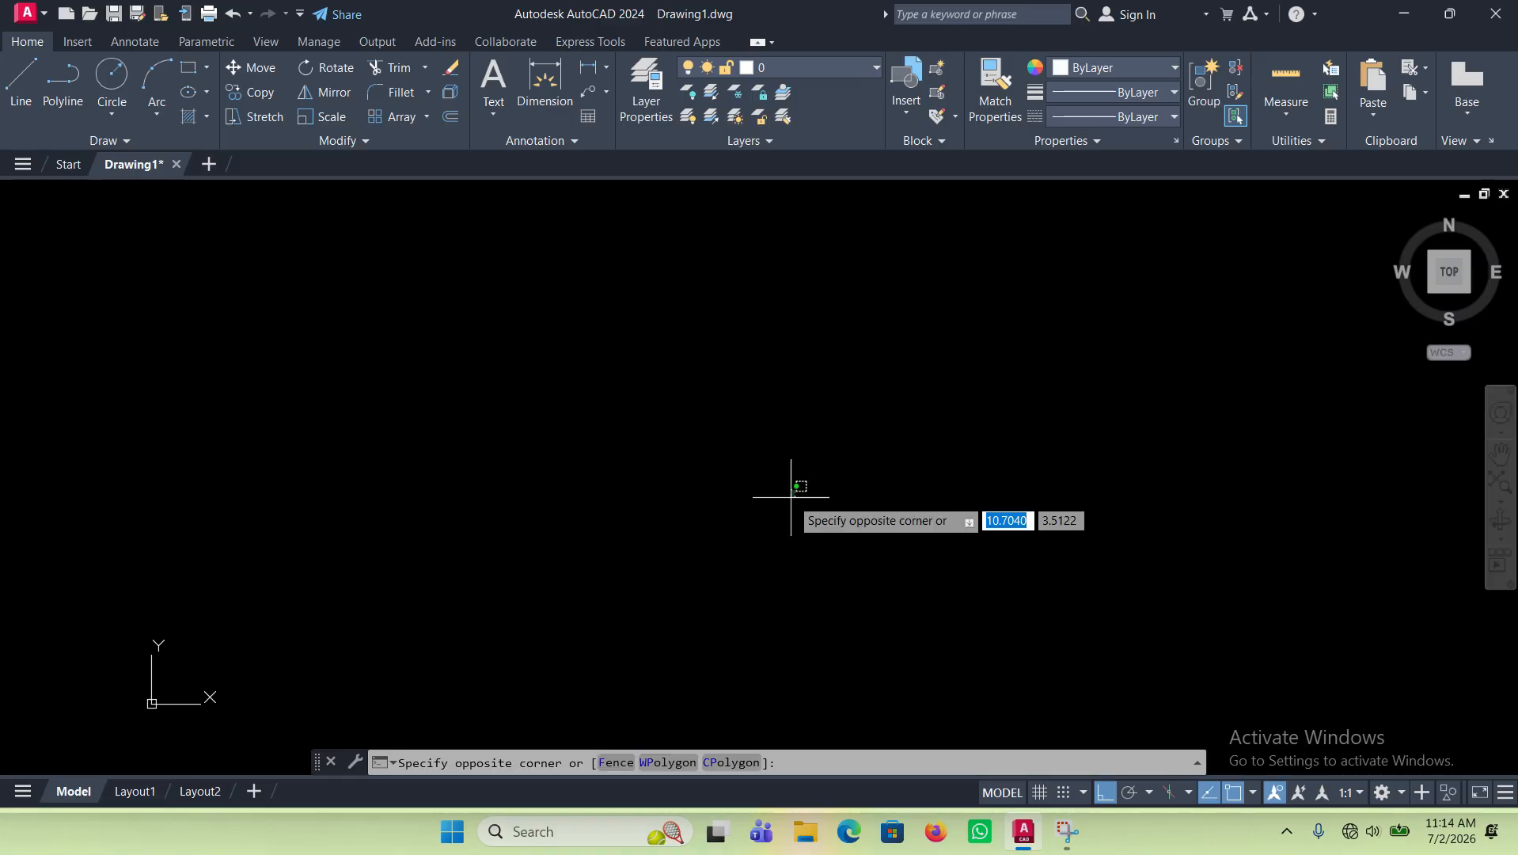
{"action": "left_click", "coordinate": [629, 574]}
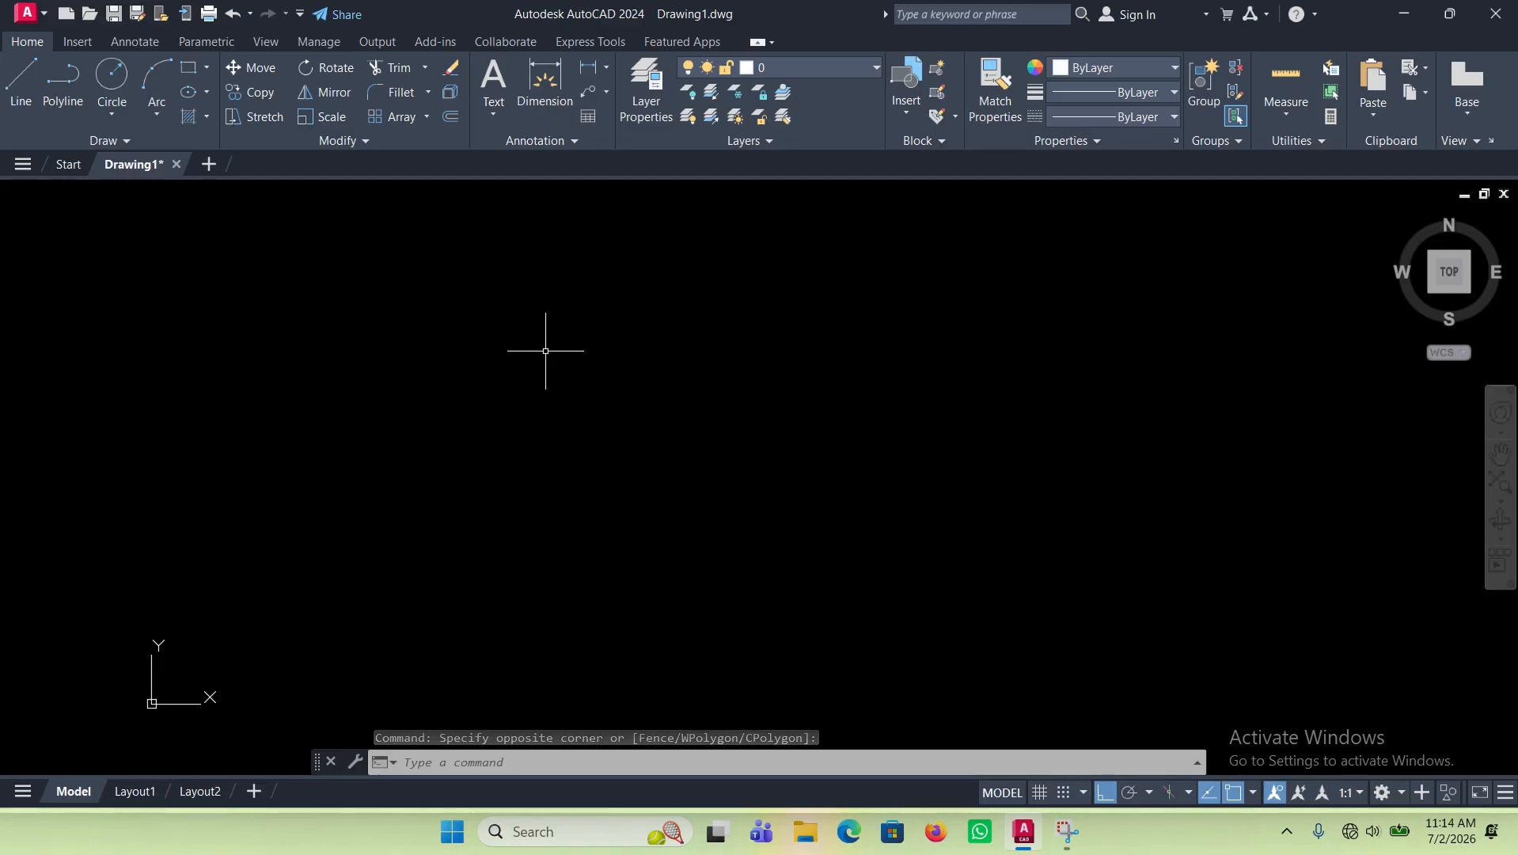
{"action": "type", "text": "z"}
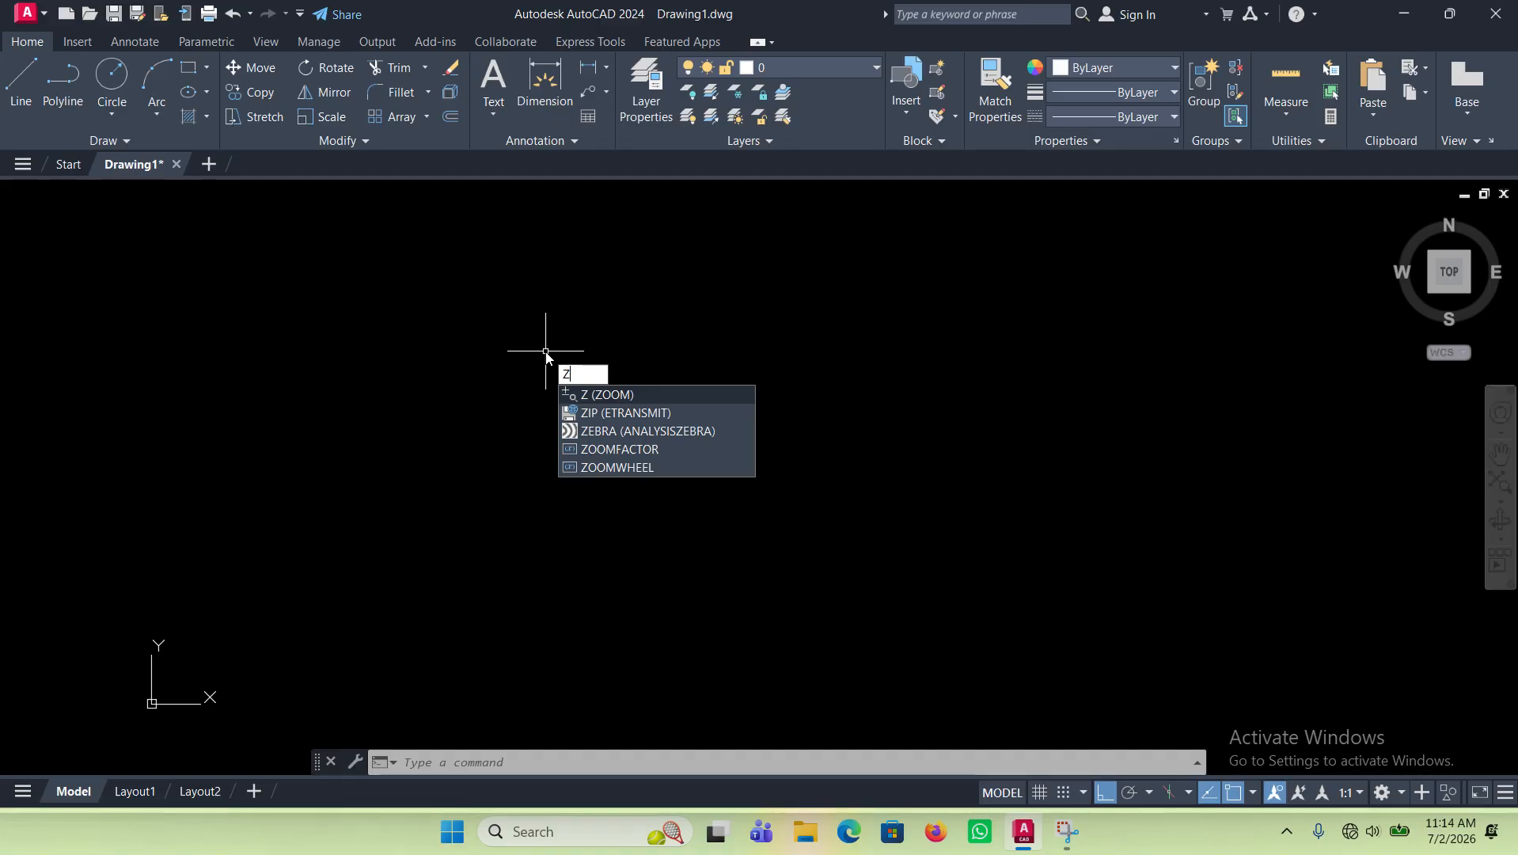
{"action": "key", "text": "Escape"}
{"action": "right_click", "coordinate": [557, 355]}
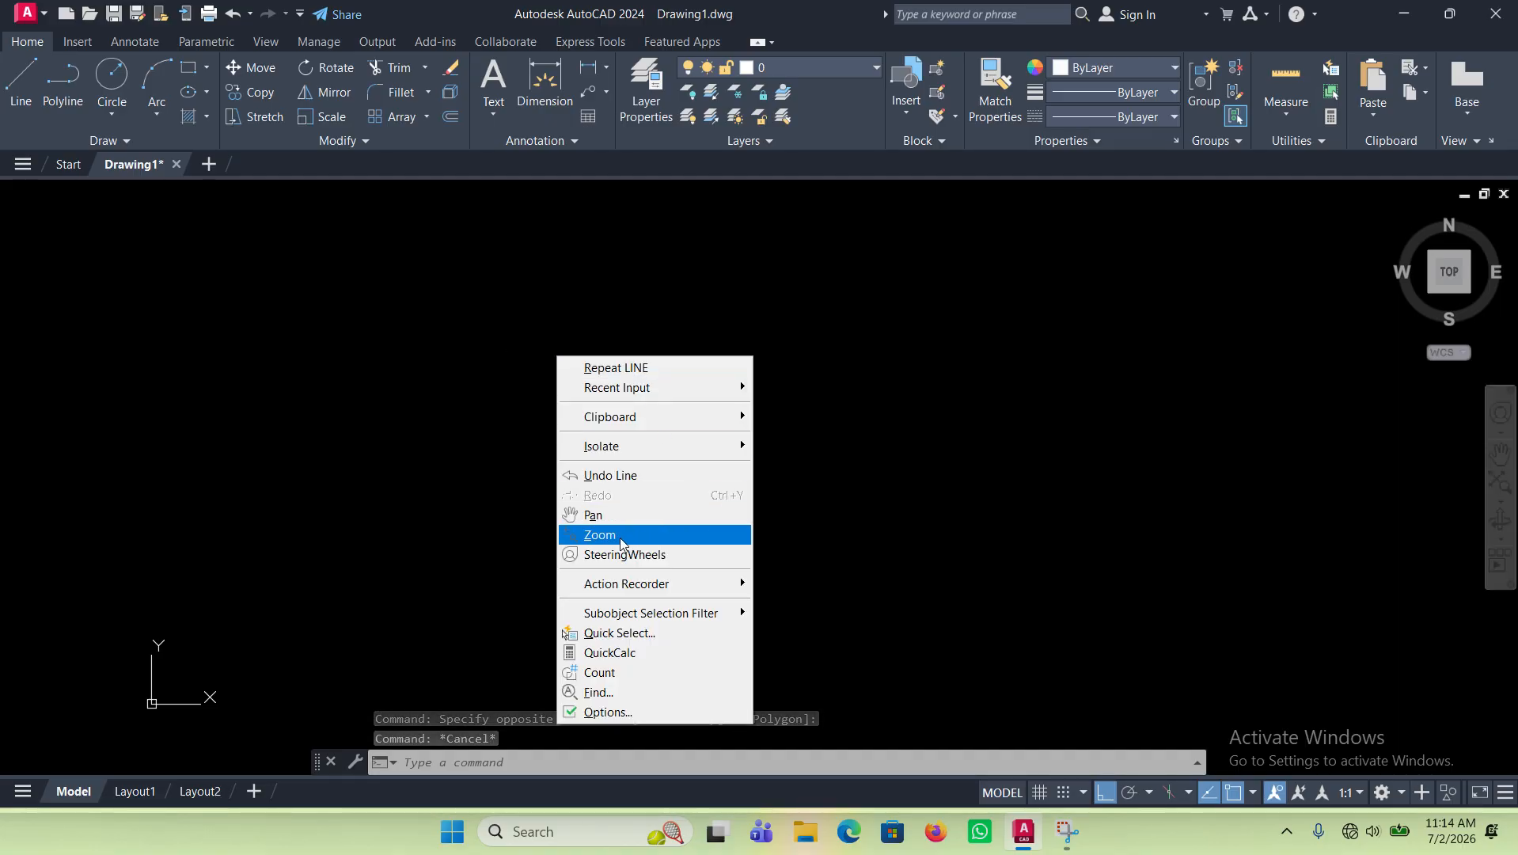
{"action": "left_click", "coordinate": [491, 382]}
{"action": "right_click", "coordinate": [599, 328]}
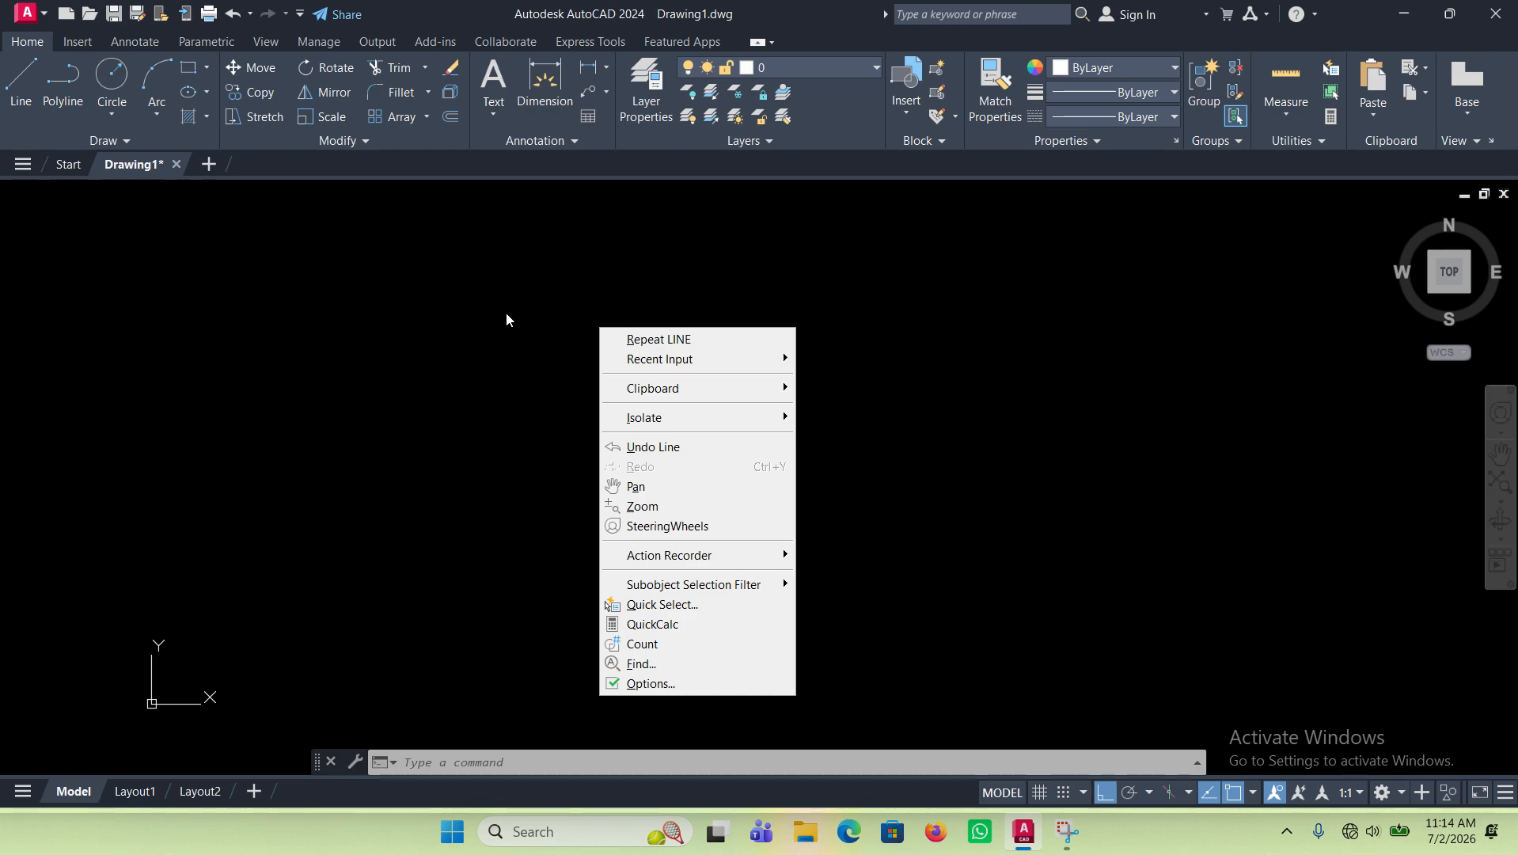
{"action": "left_click", "coordinate": [642, 505]}
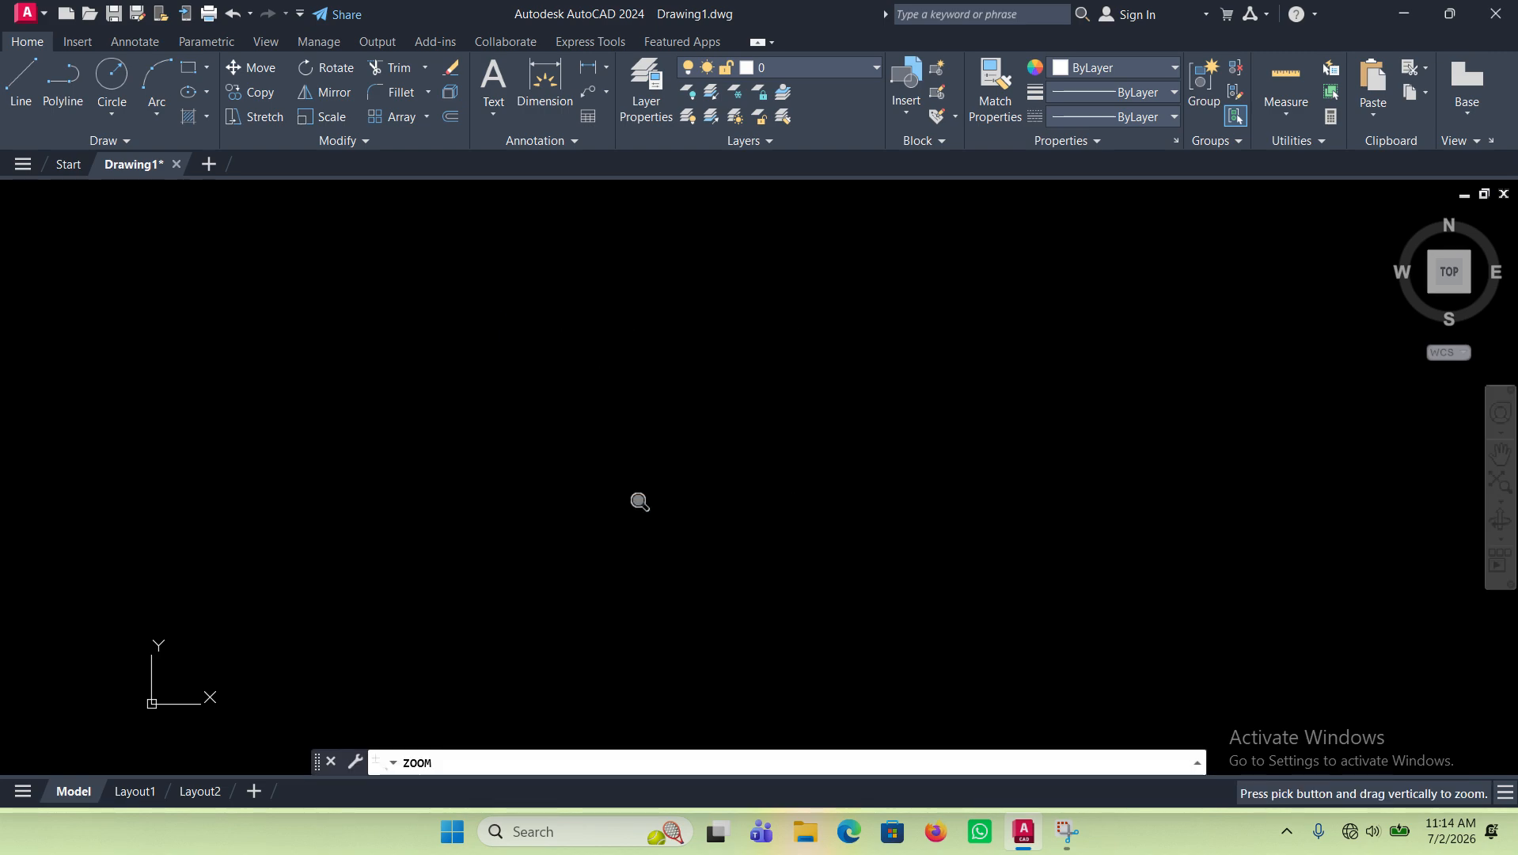
{"action": "key", "text": "Escape"}
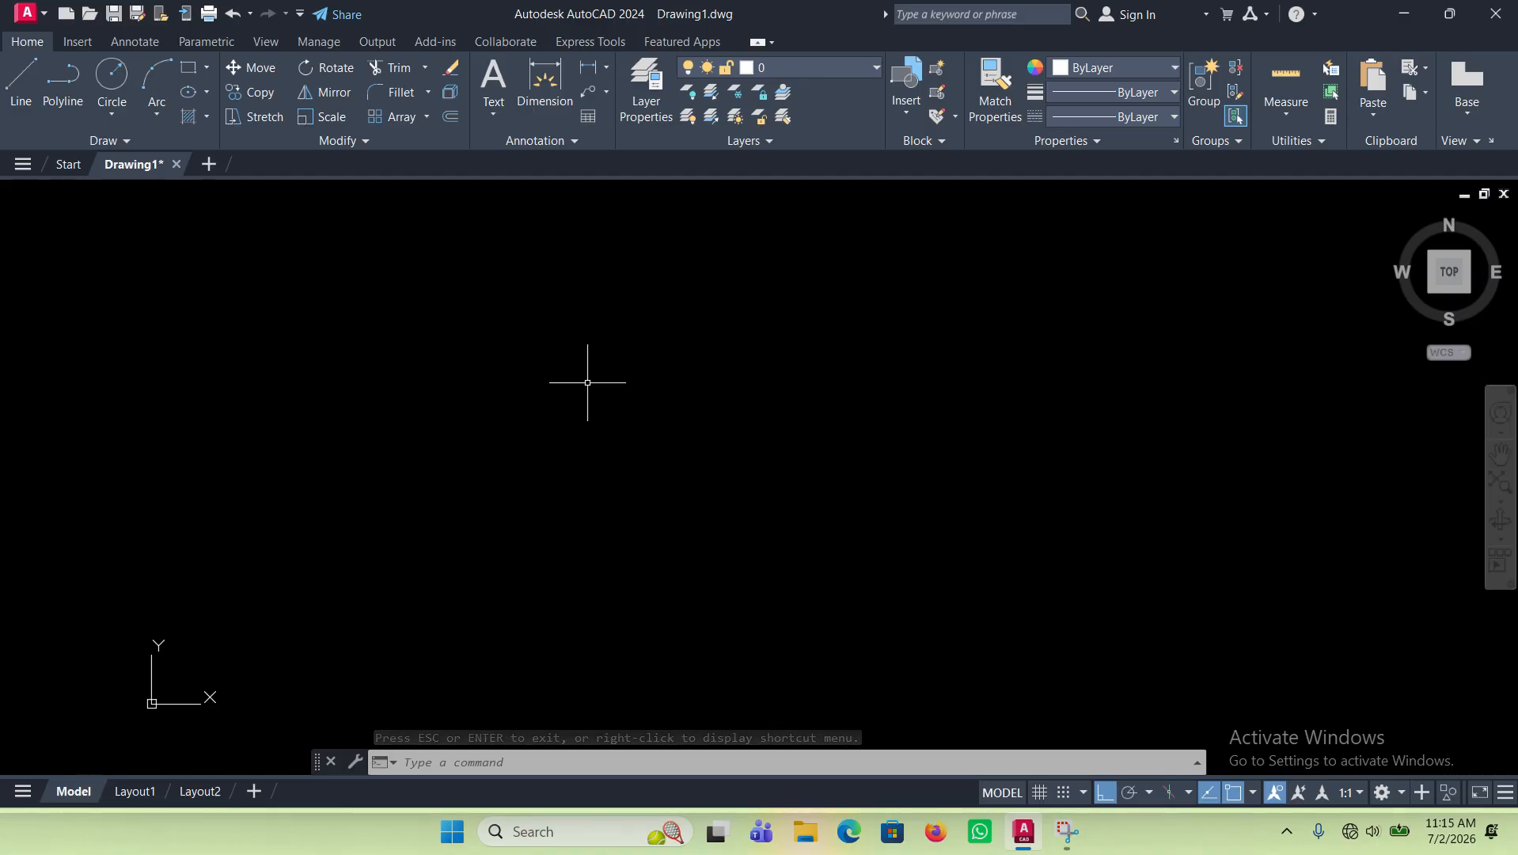
Step: Zoom the empty drawing far out with a scale factor of 0.00001
{"action": "type", "text": "Z"}
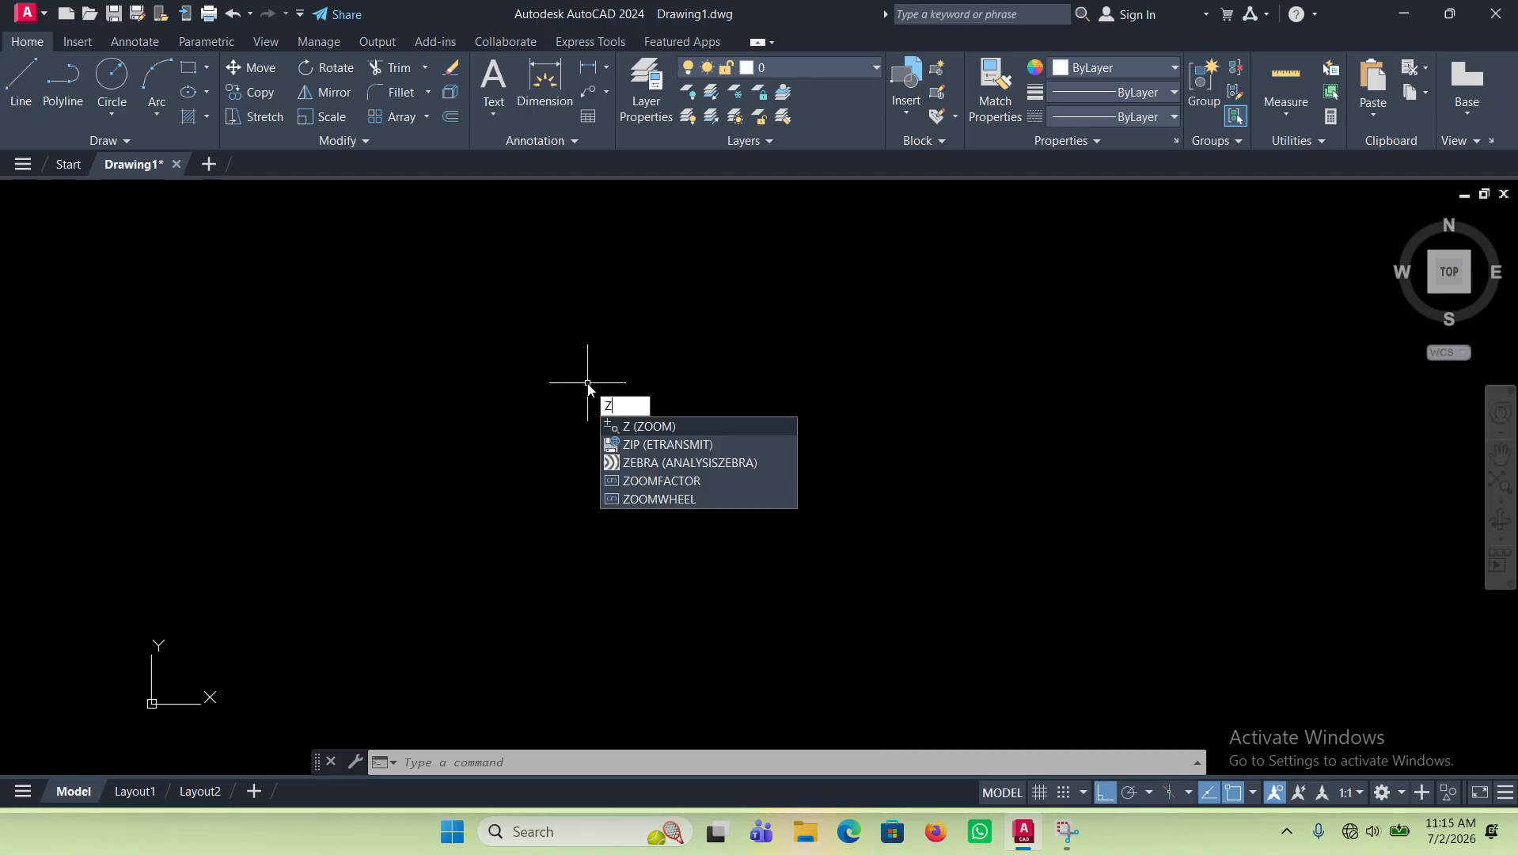
{"action": "key", "text": "Return"}
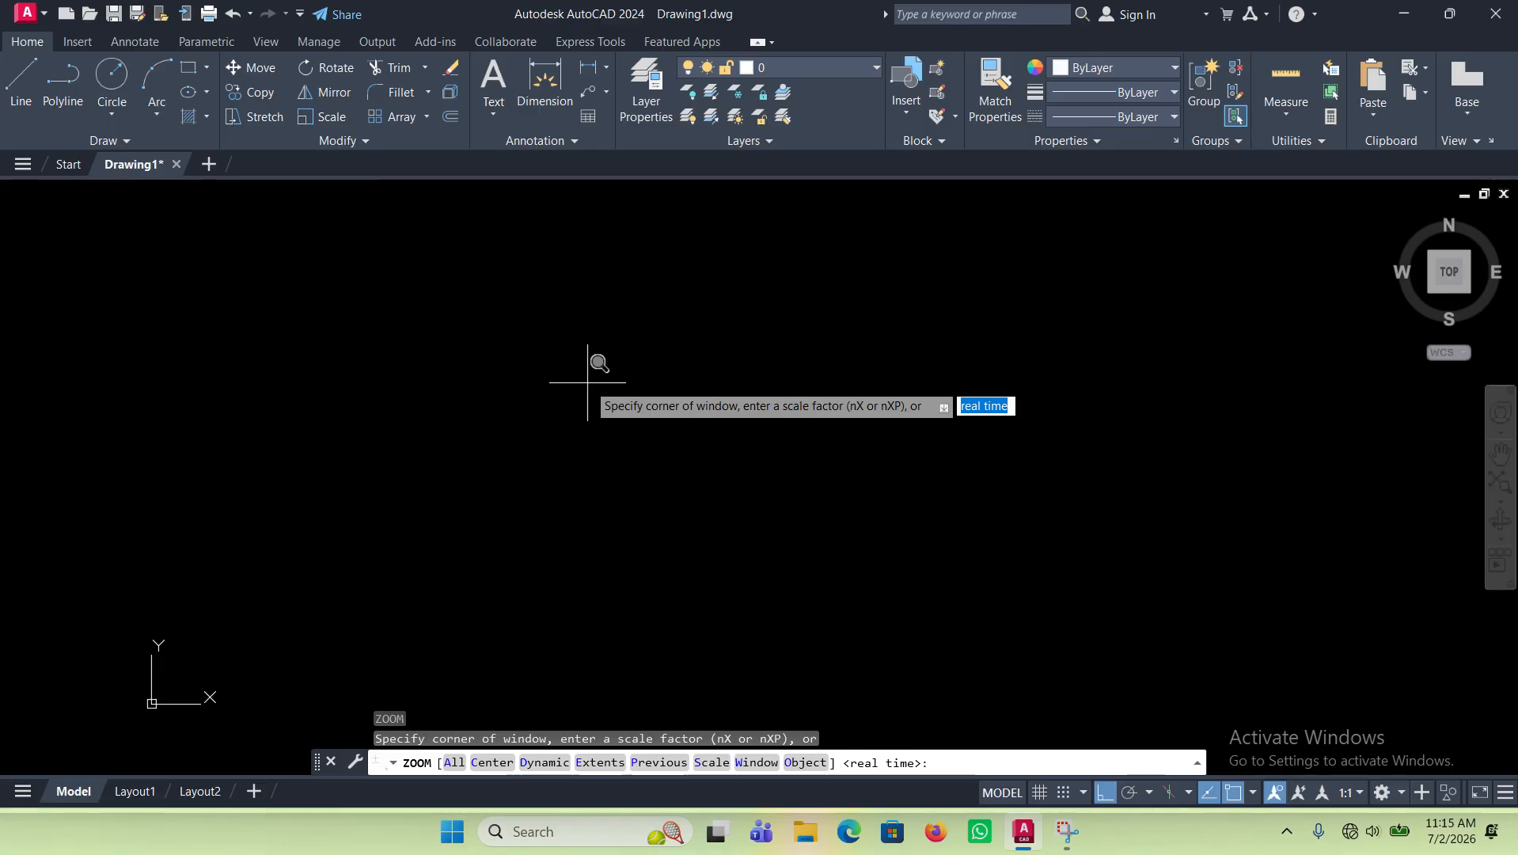
{"action": "type", "text": "0.00001"}
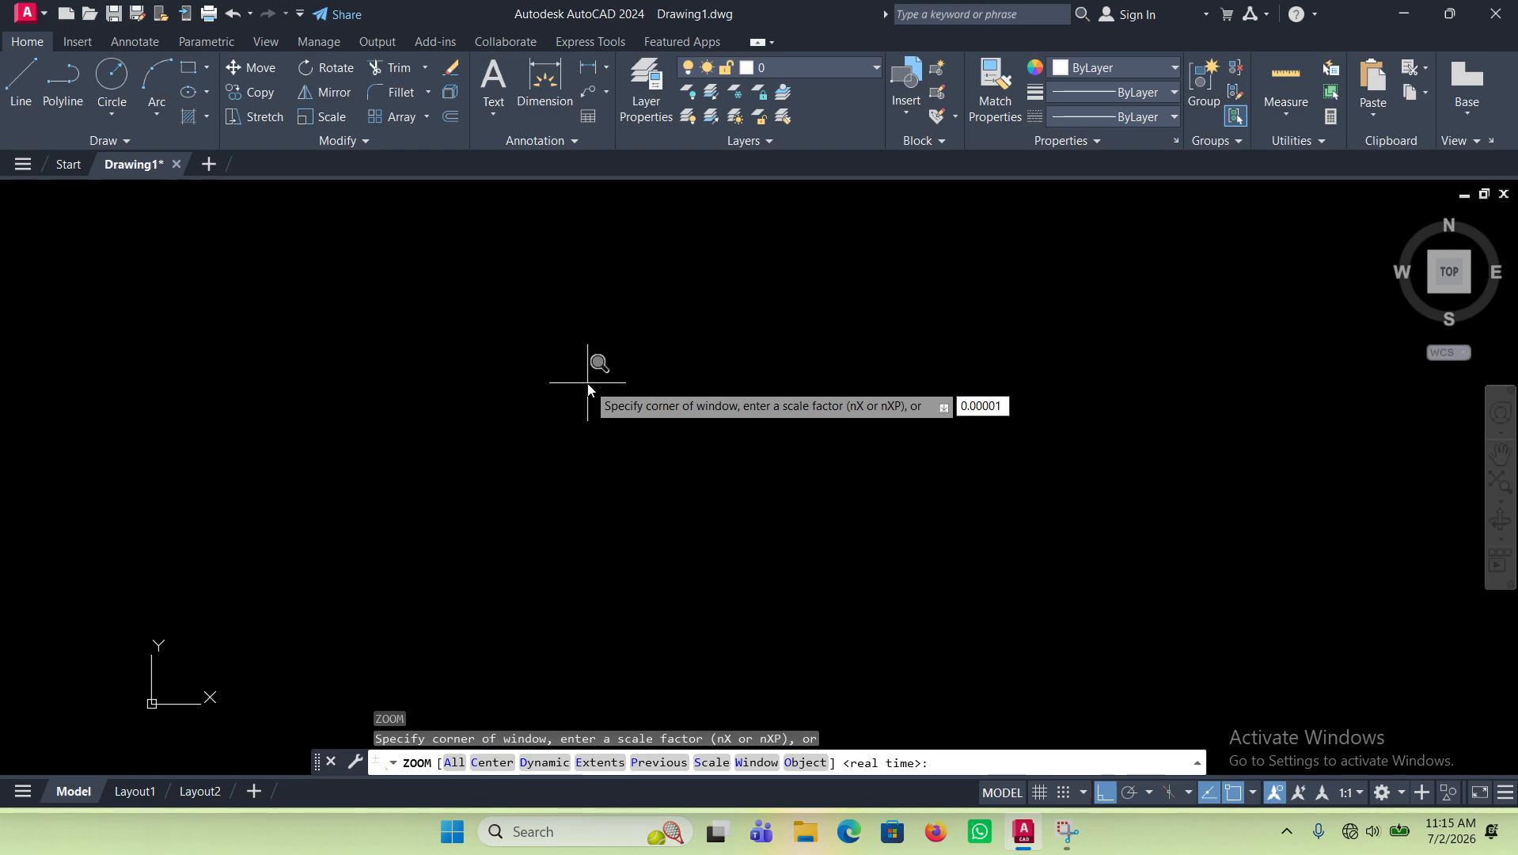
{"action": "key", "text": "Return"}
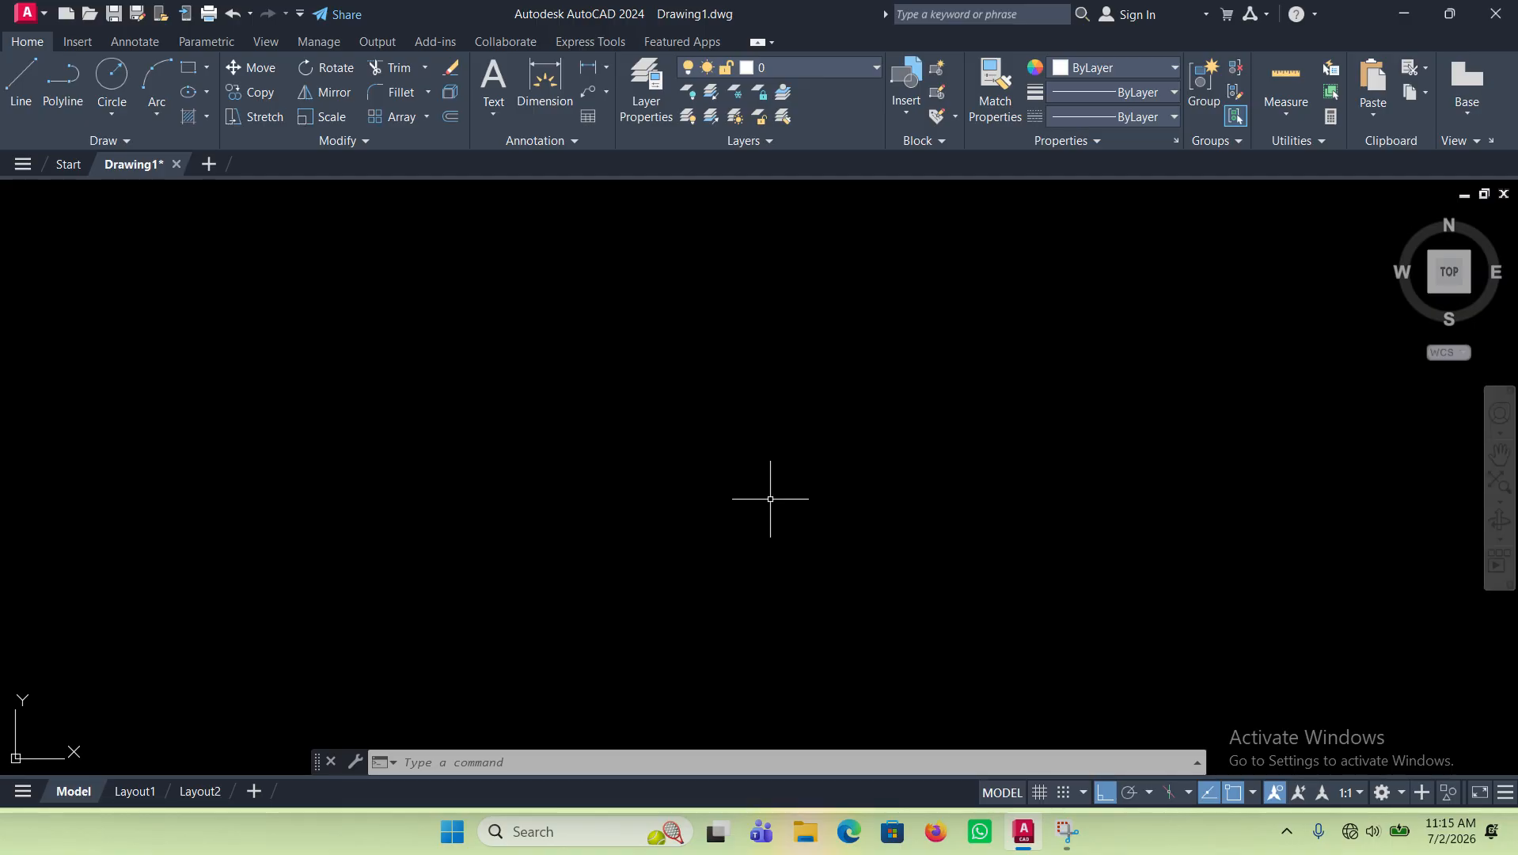
Step: Draw a single horizontal line 2000 units long from a free start point in the drawing area
{"action": "left_click", "coordinate": [20, 83]}
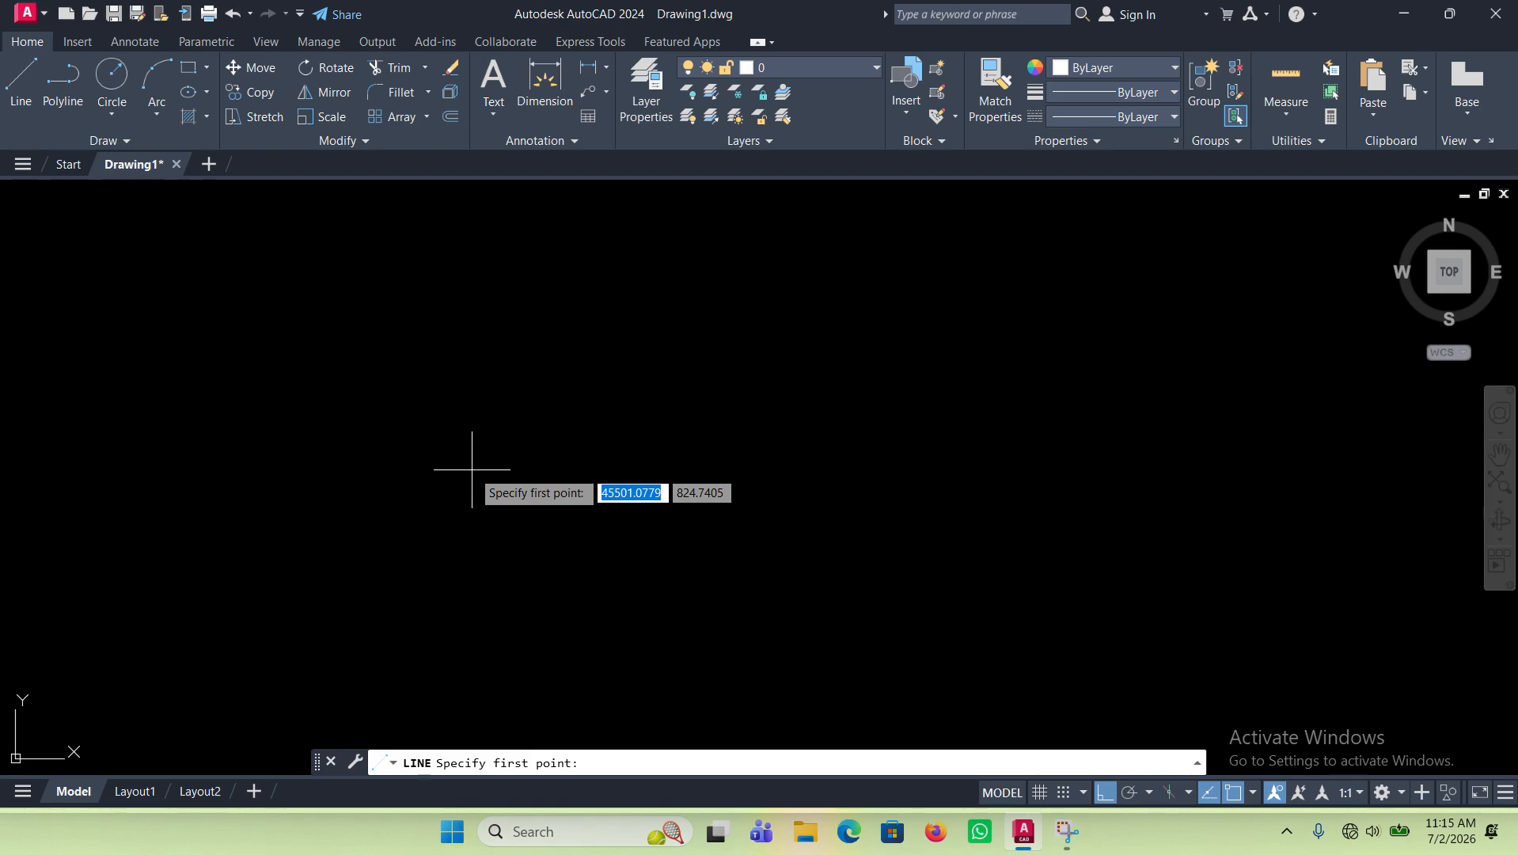
{"action": "key", "text": "Escape"}
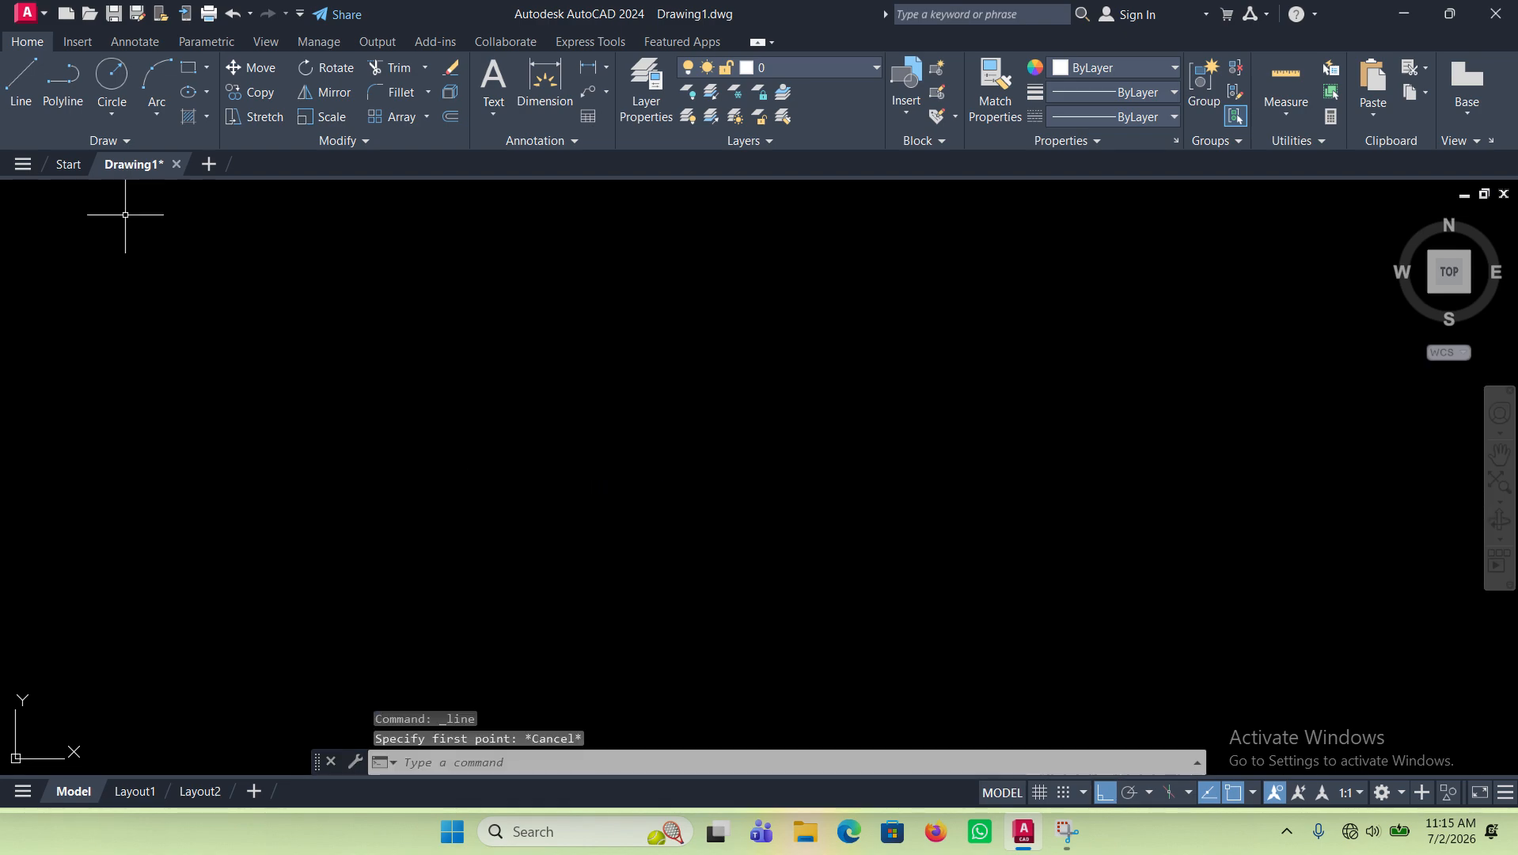
{"action": "left_click", "coordinate": [17, 89]}
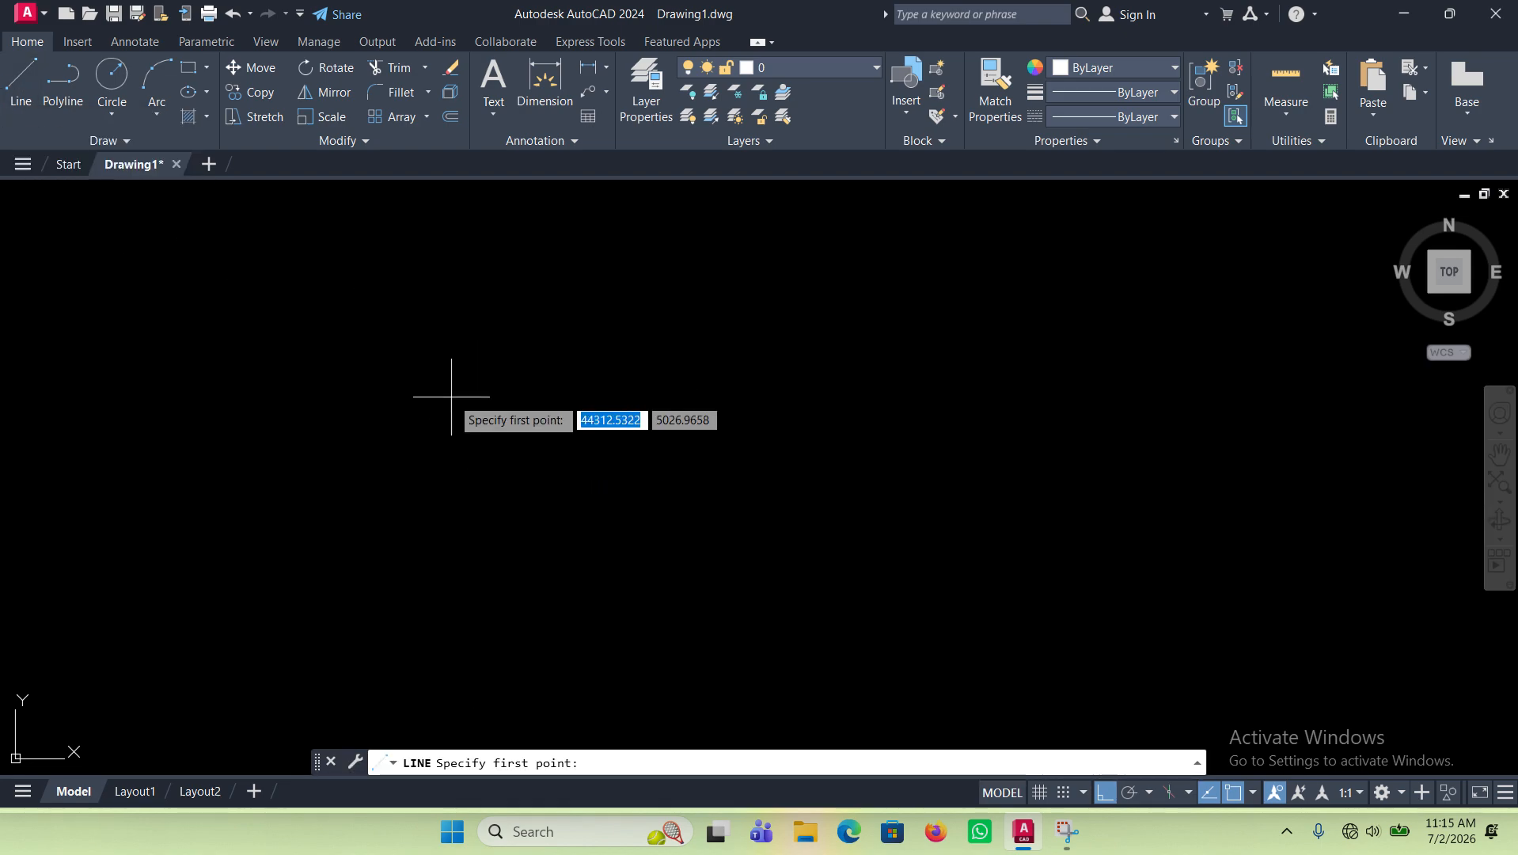
{"action": "left_click", "coordinate": [484, 439]}
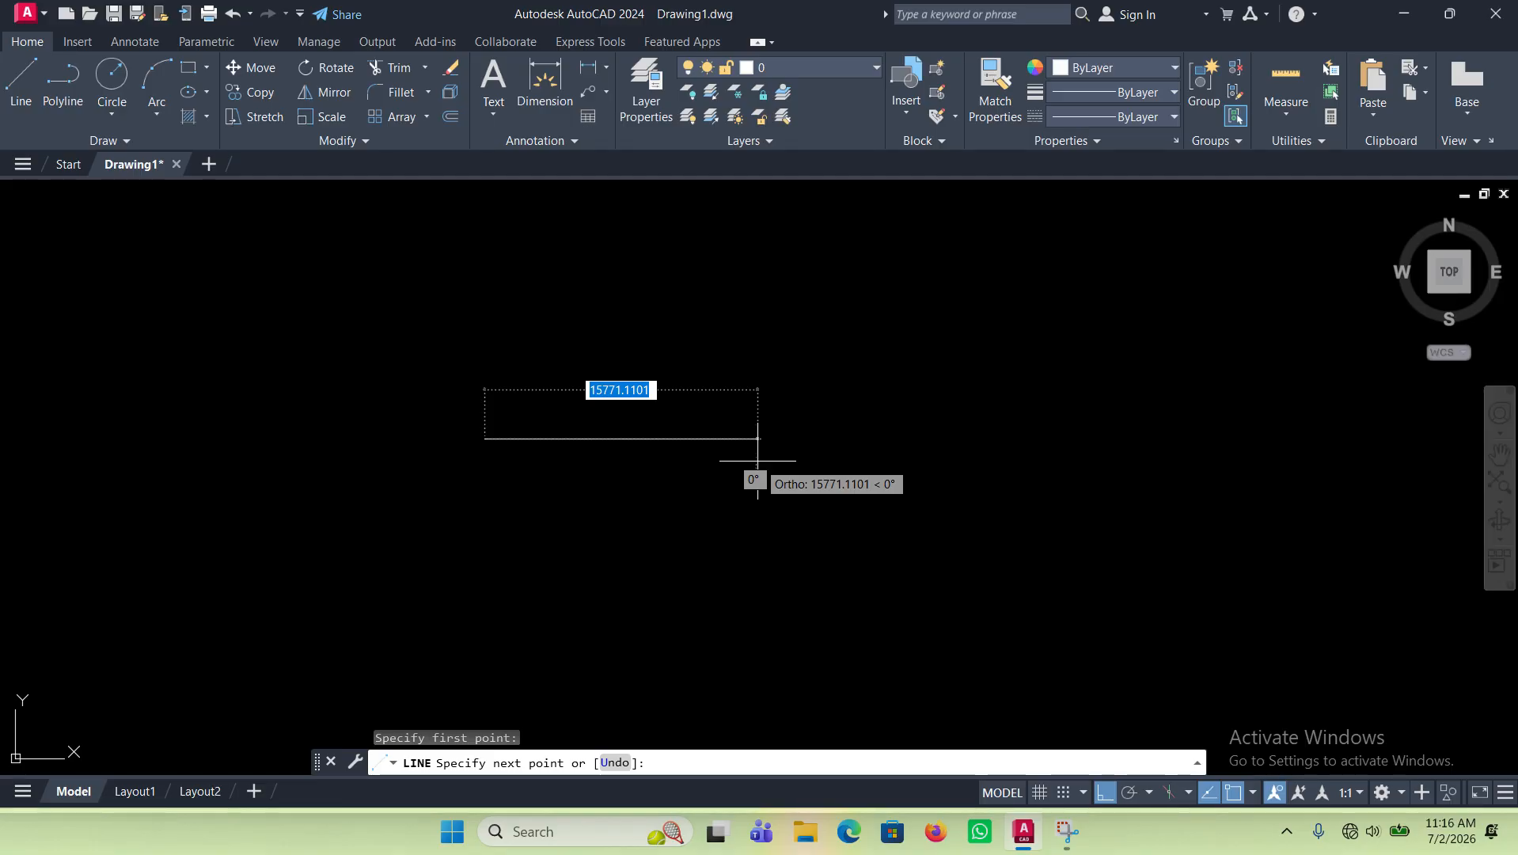
{"action": "type", "text": "2000"}
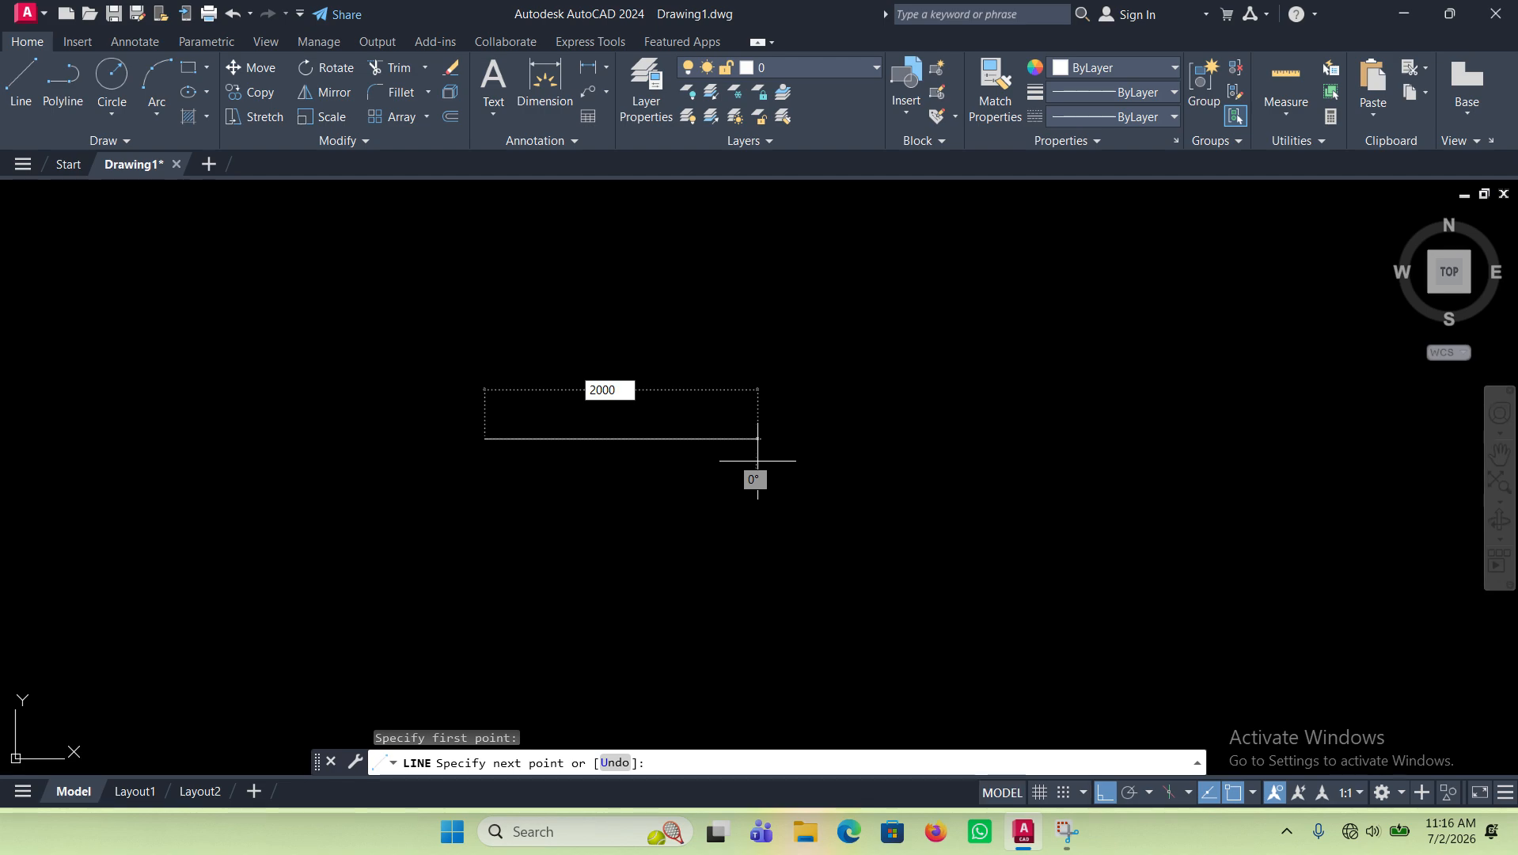
{"action": "key", "text": "Return"}
{"action": "scroll", "coordinate": [504, 459], "scroll_direction": "up", "scroll_amount": 8}
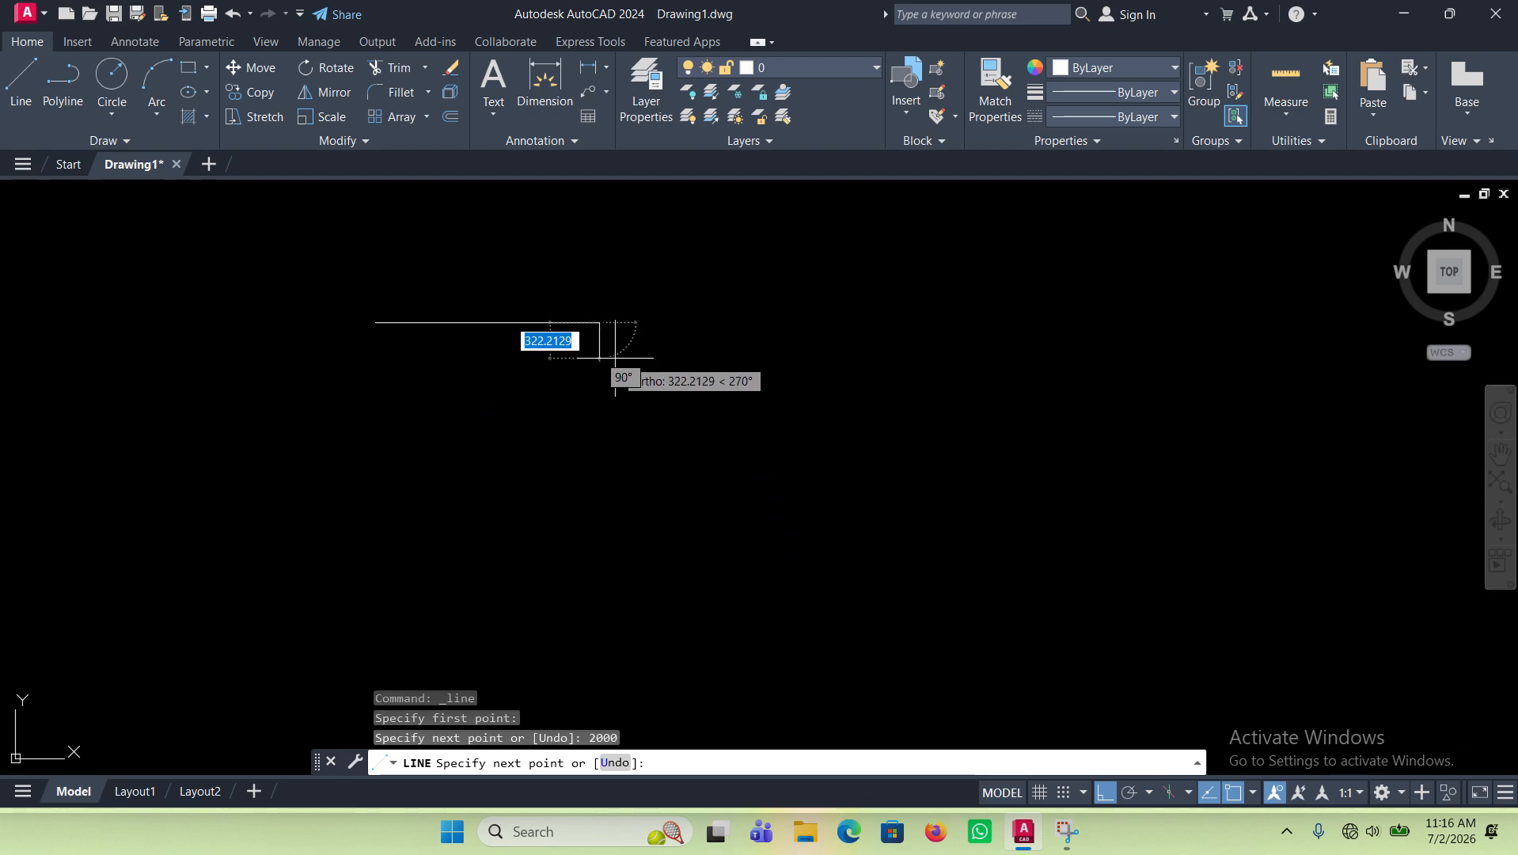
{"action": "right_click", "coordinate": [730, 440]}
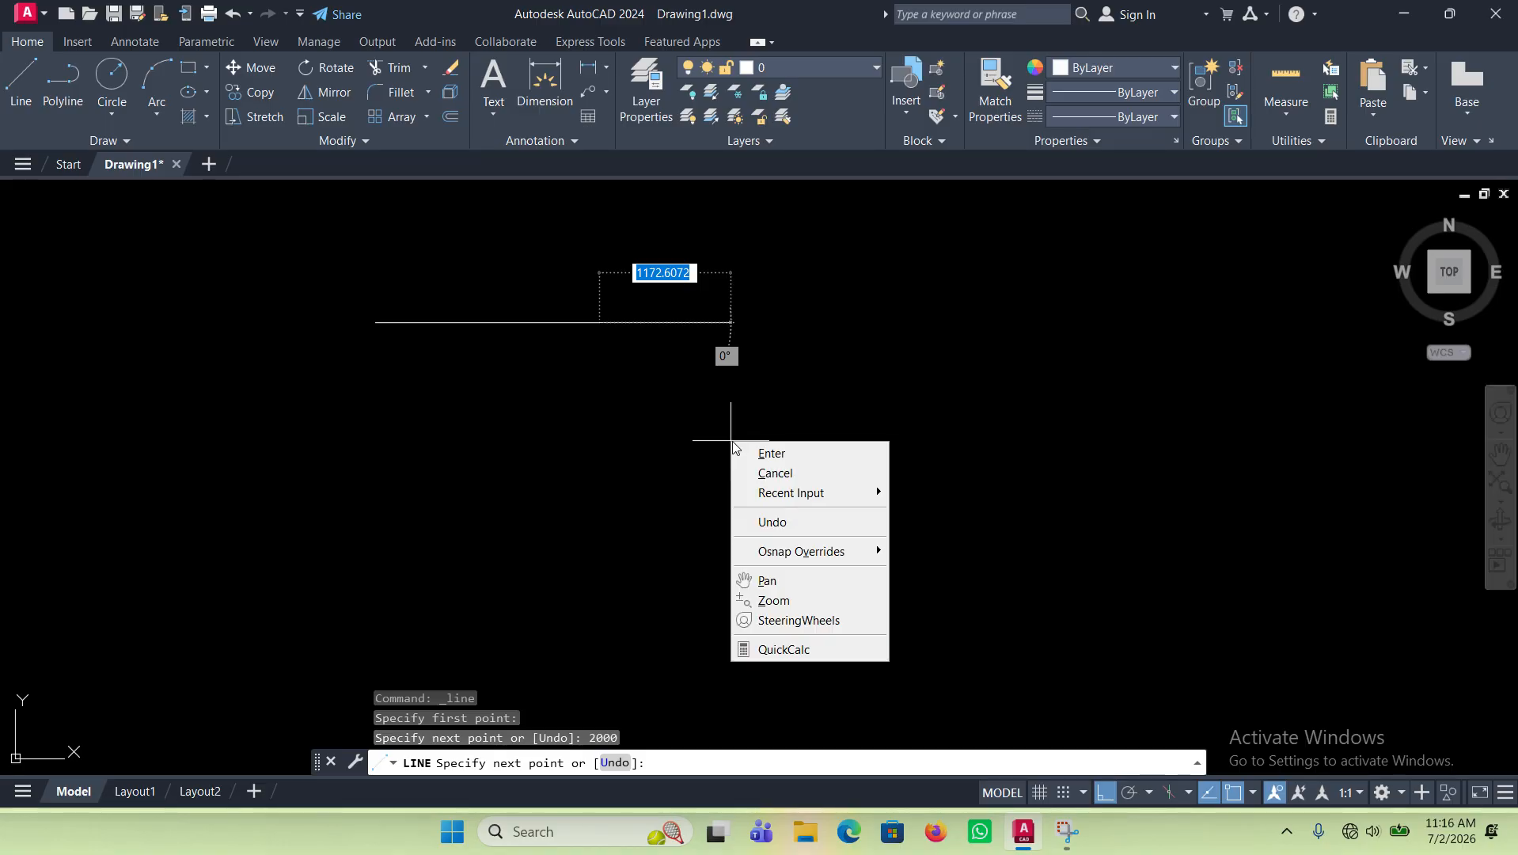
{"action": "left_click", "coordinate": [782, 457]}
{"action": "scroll", "coordinate": [383, 312], "scroll_direction": "up", "scroll_amount": 2}
{"action": "scroll", "coordinate": [579, 406], "scroll_direction": "down", "scroll_amount": 2}
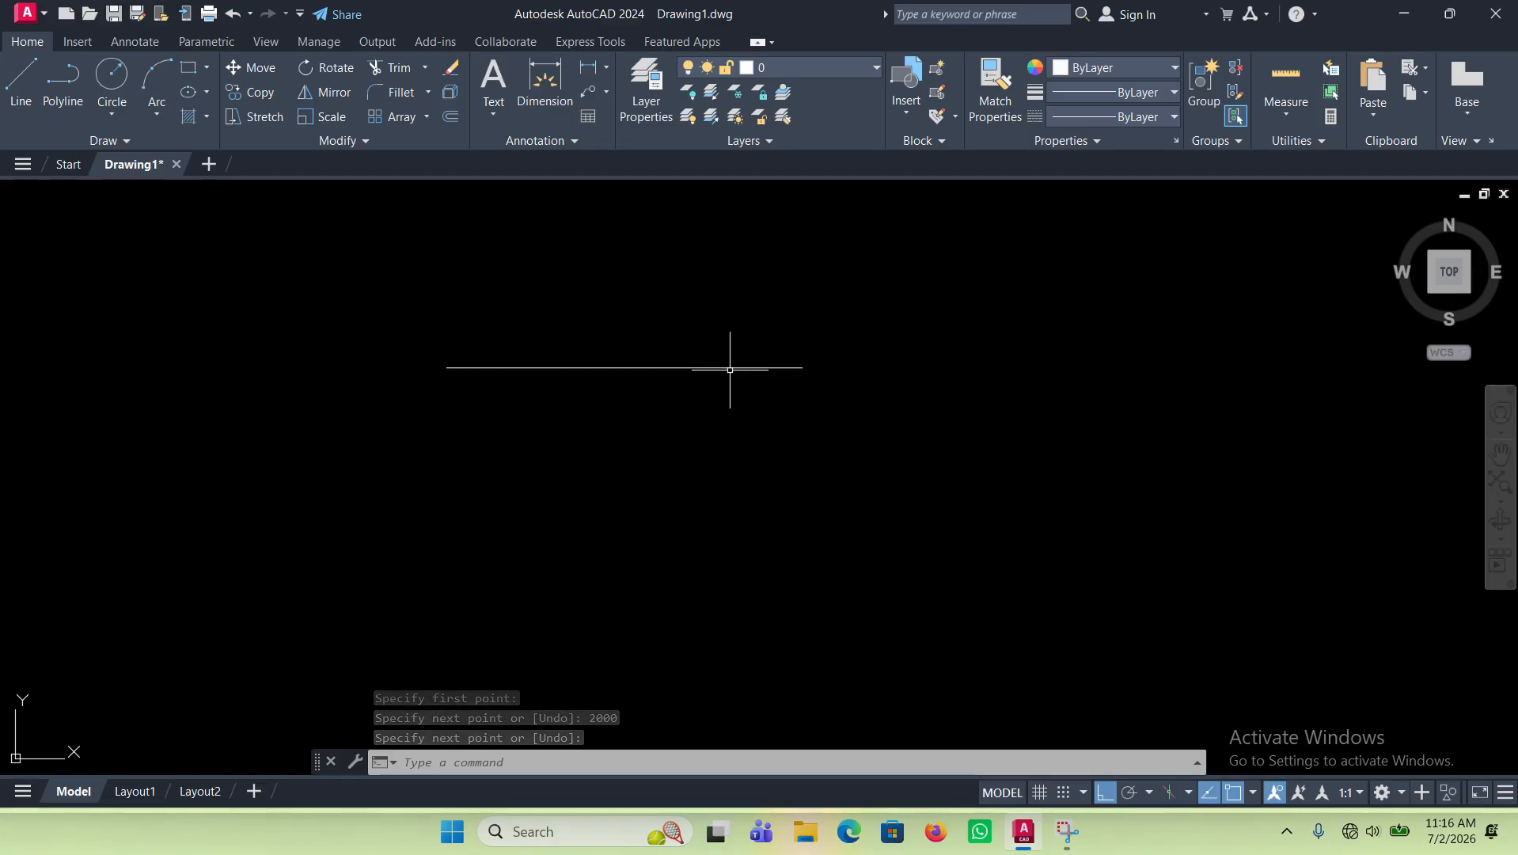
Step: Dimension the horizontal line's length between its two endpoints, placing the dimension a short distance above the line, and end the command
{"action": "left_click_drag", "start_coordinate": [643, 339], "coordinate": [633, 420]}
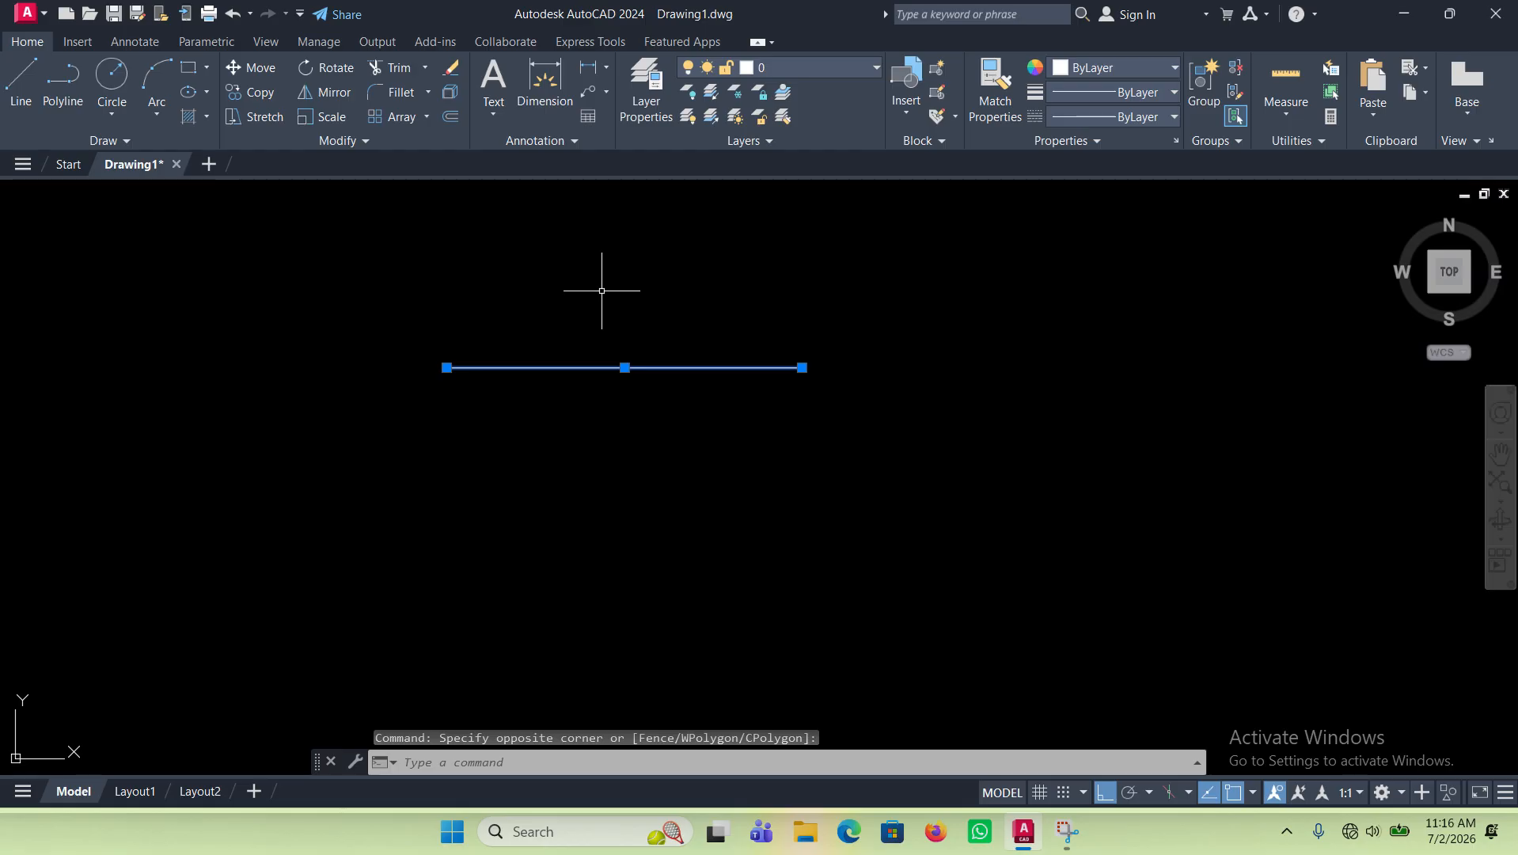
{"action": "key", "text": "Escape"}
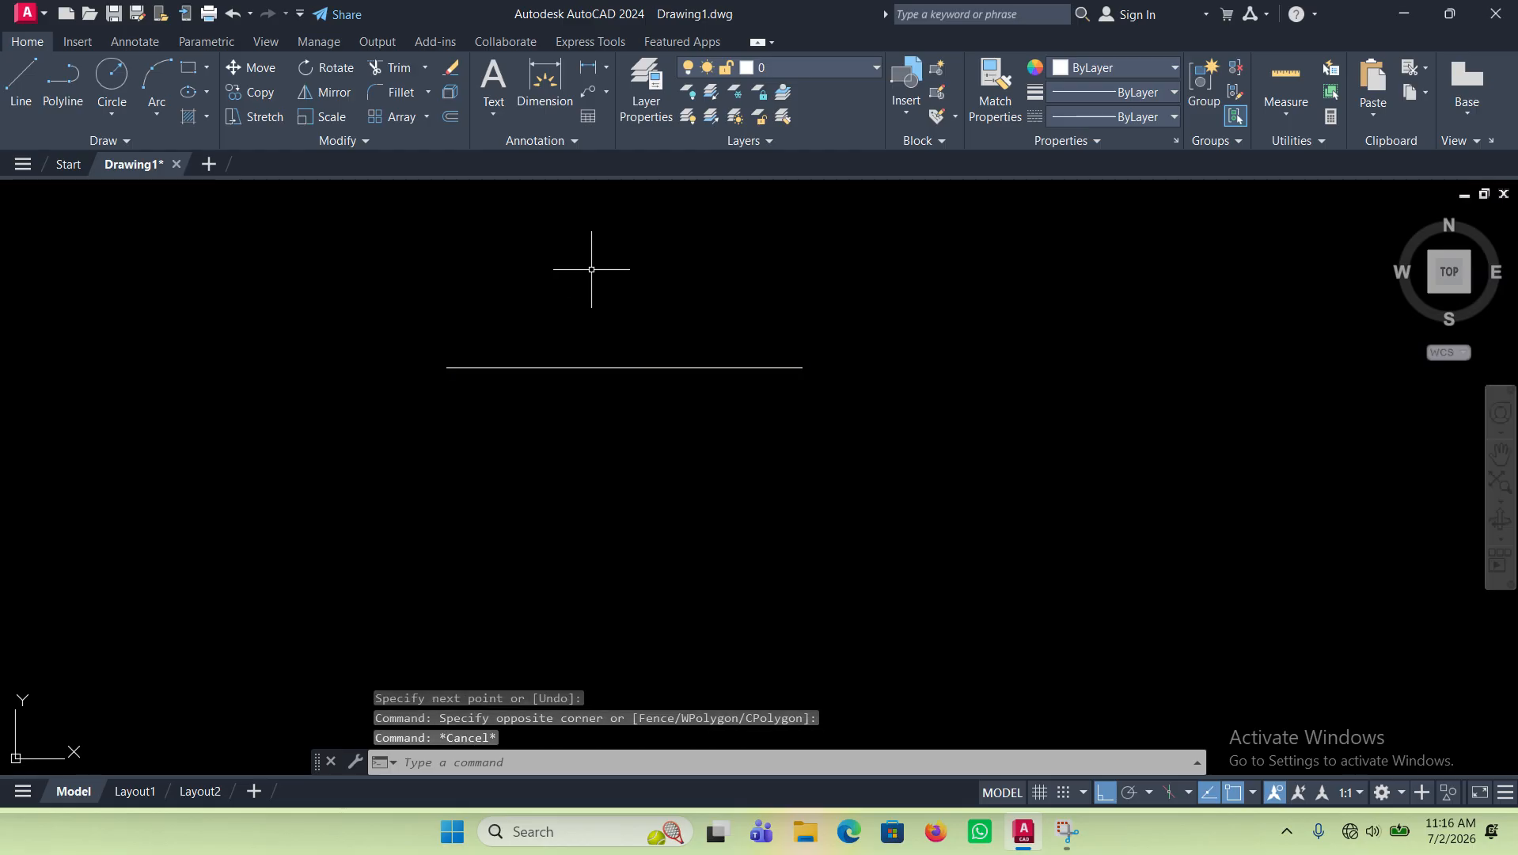
{"action": "left_click", "coordinate": [541, 81]}
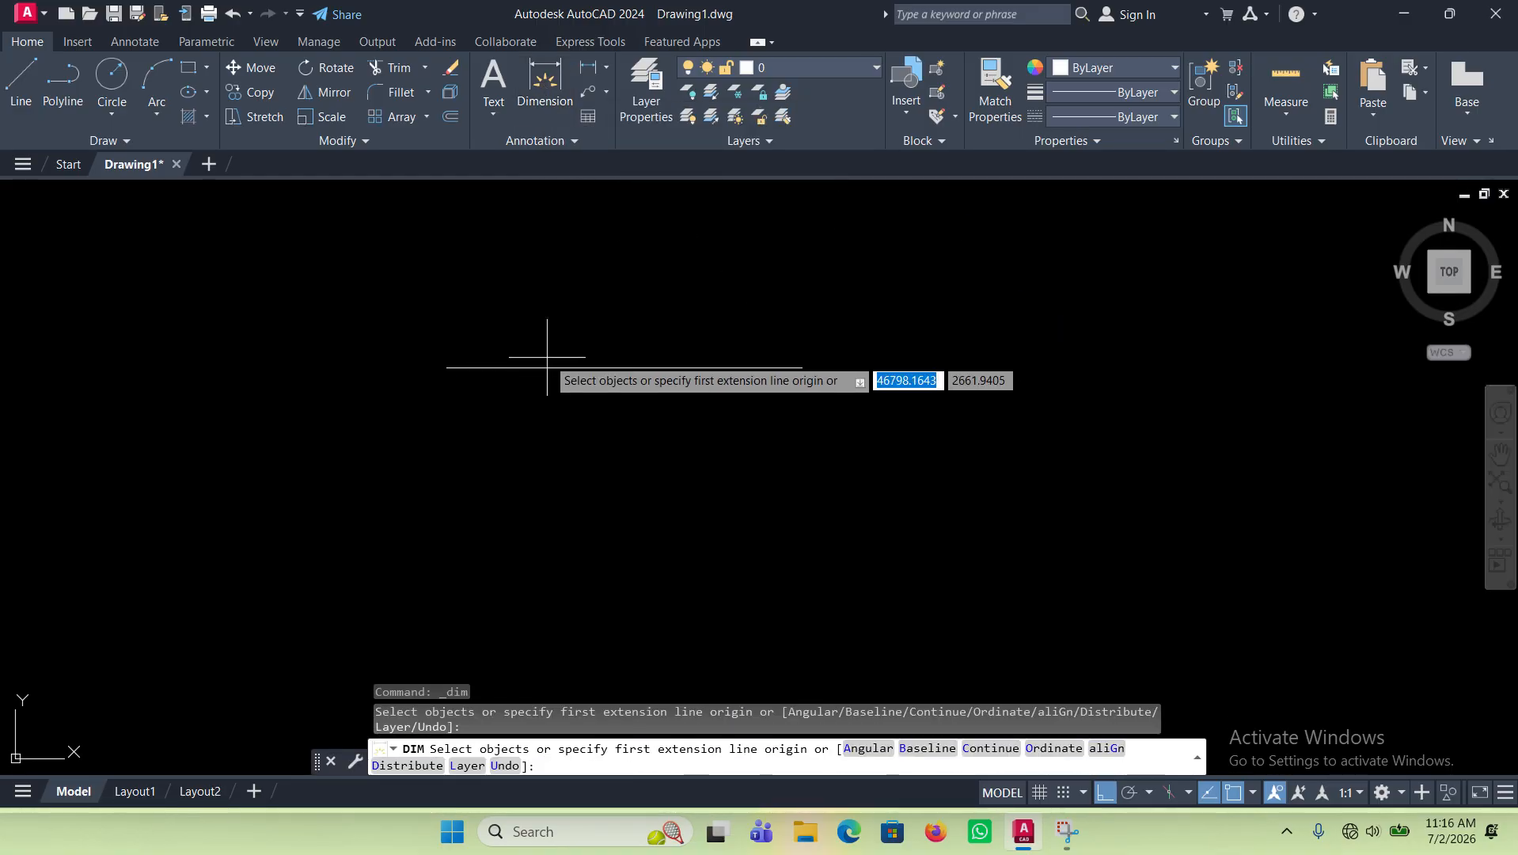
{"action": "key", "text": "Return"}
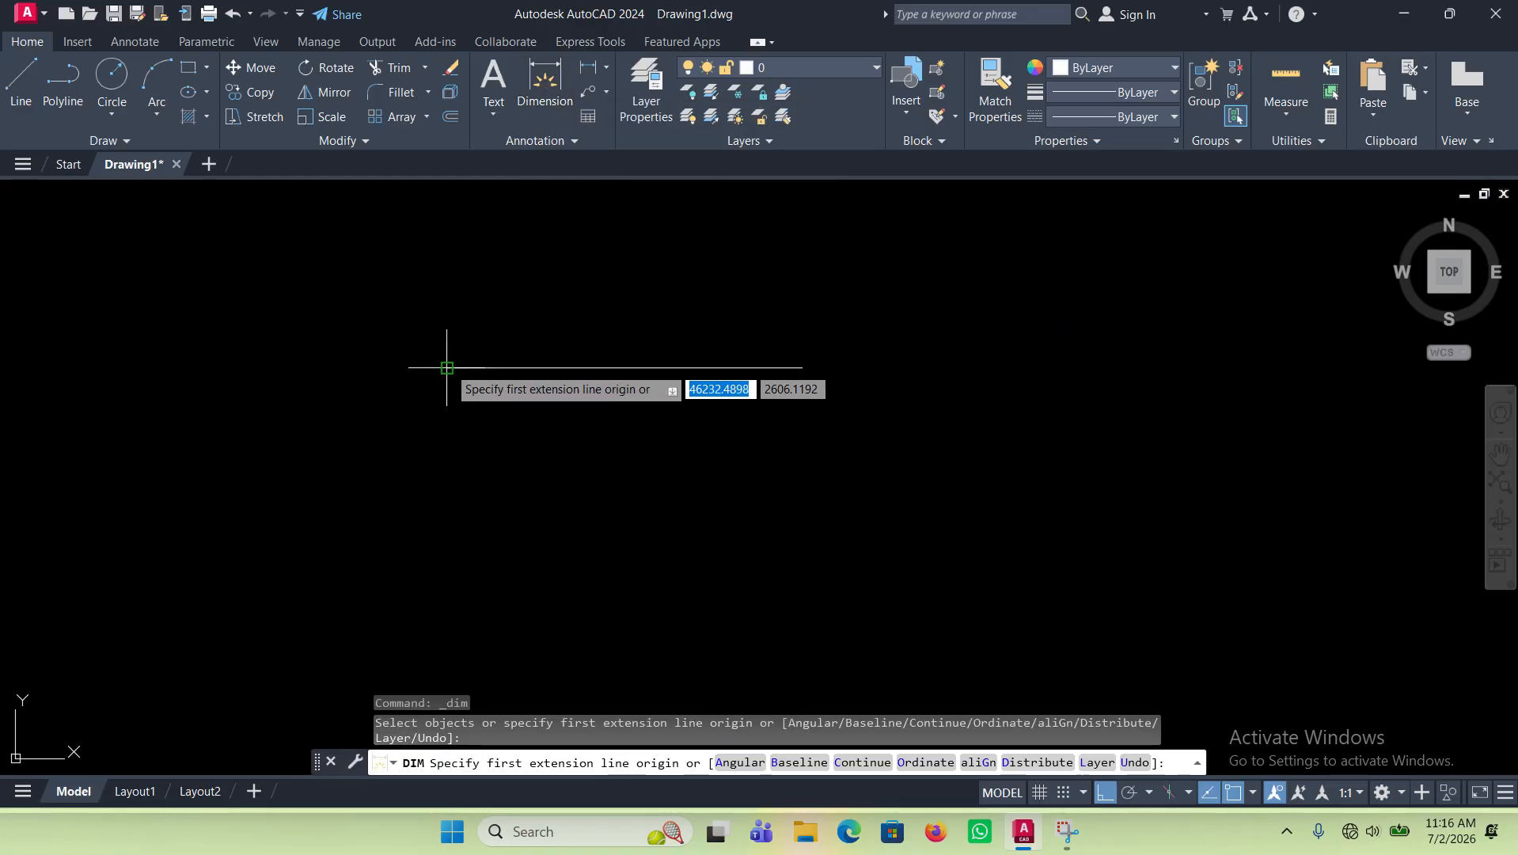
{"action": "left_click", "coordinate": [447, 367]}
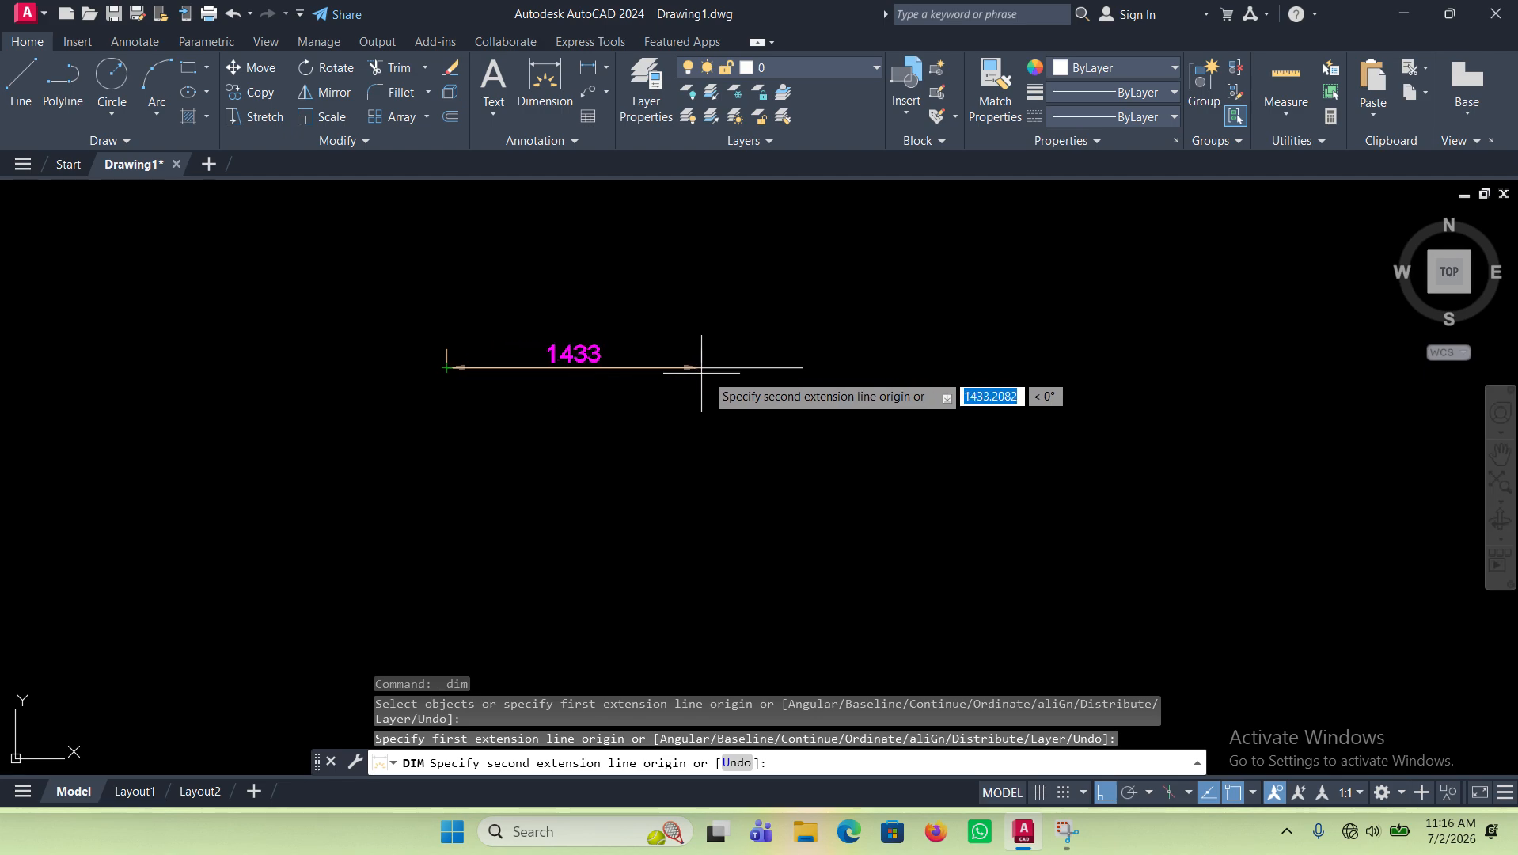
{"action": "left_click", "coordinate": [801, 367]}
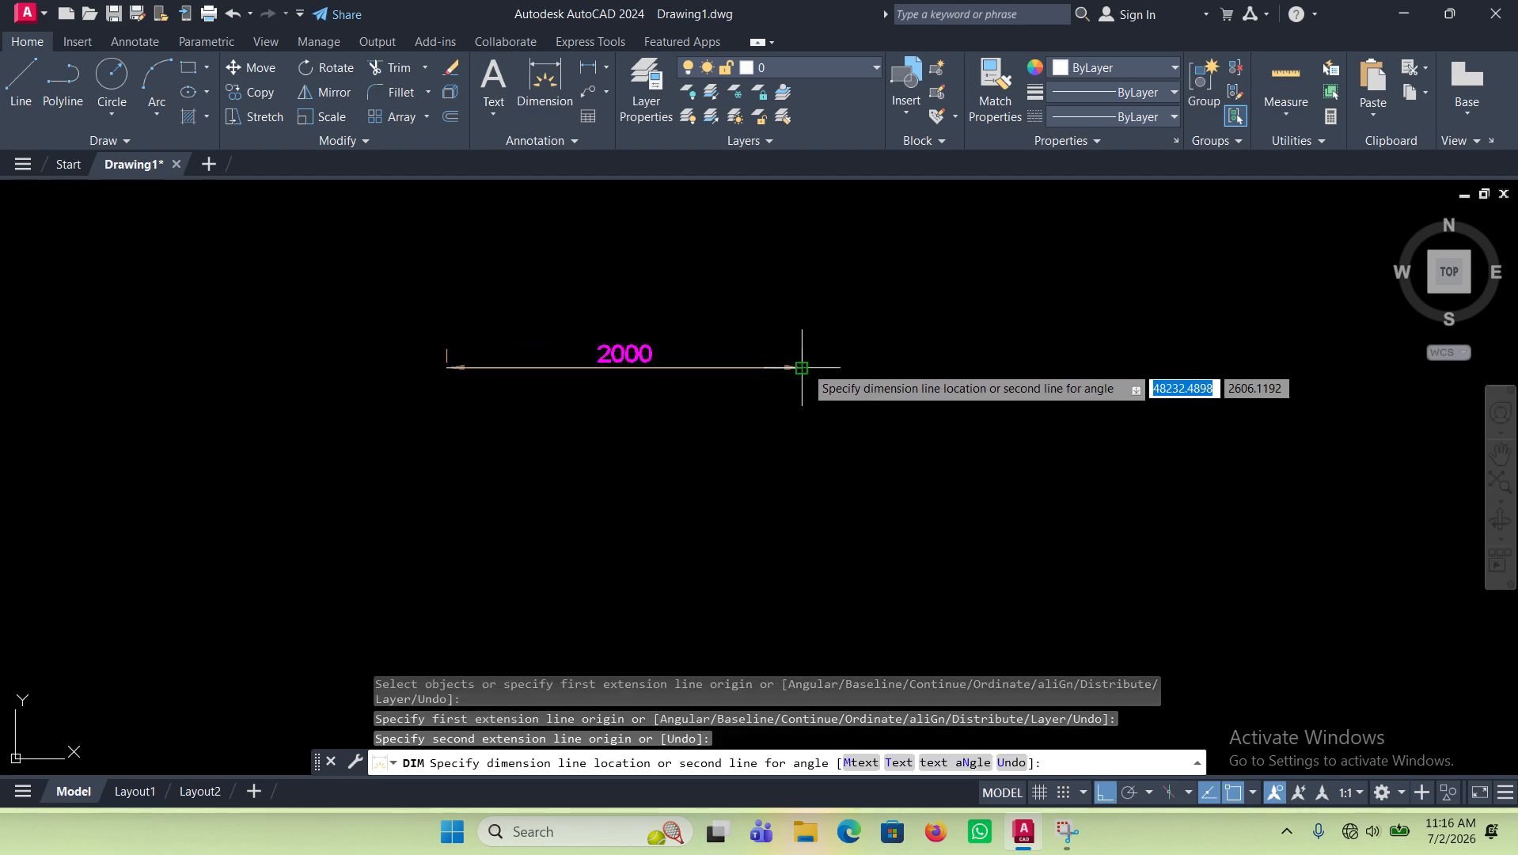
{"action": "left_click", "coordinate": [842, 311]}
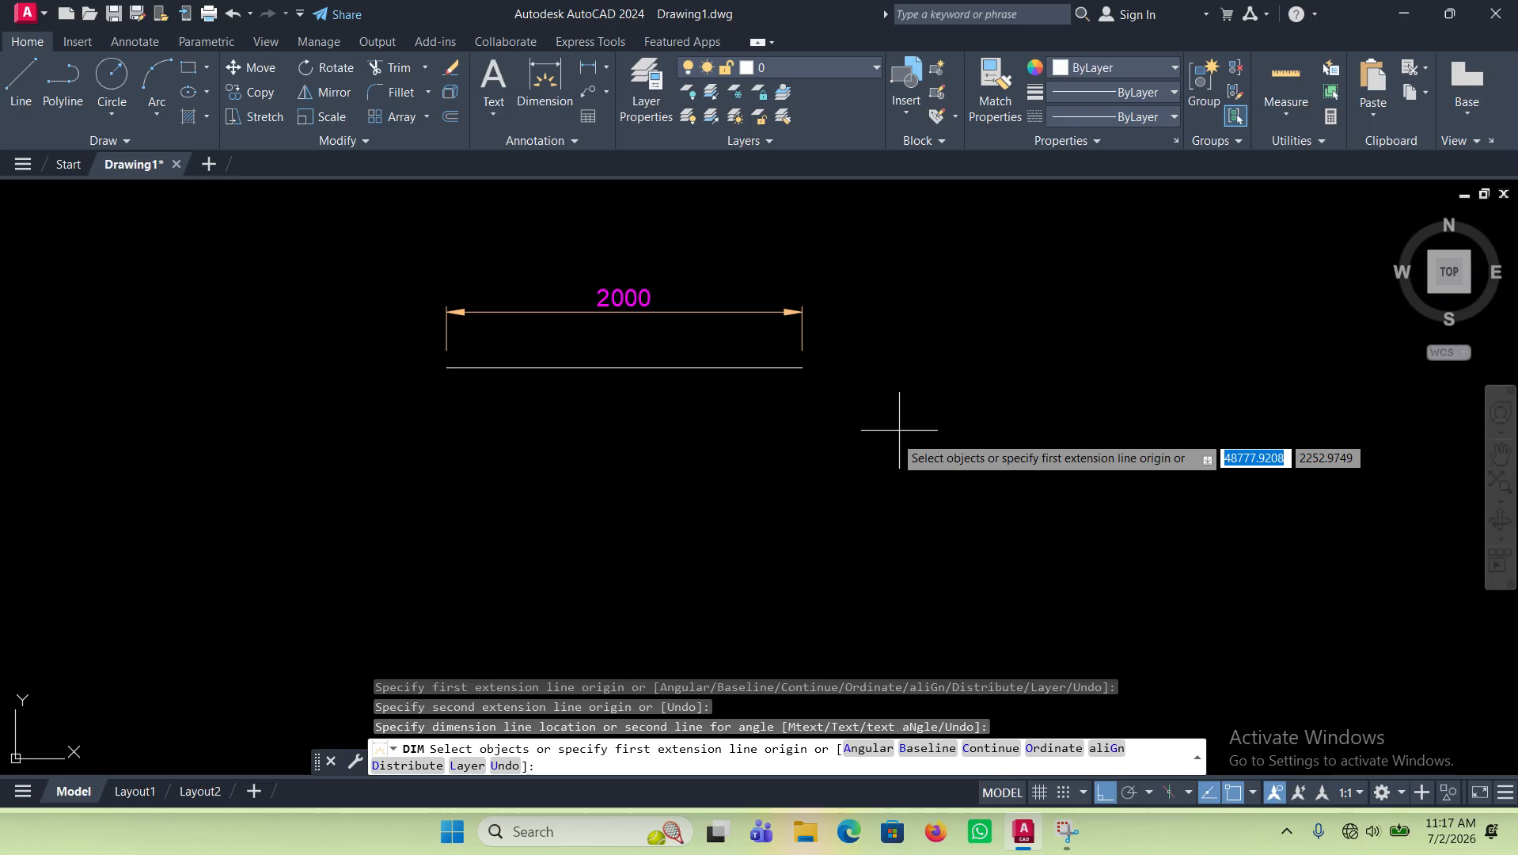
{"action": "right_click", "coordinate": [851, 463]}
{"action": "left_click", "coordinate": [893, 96]}
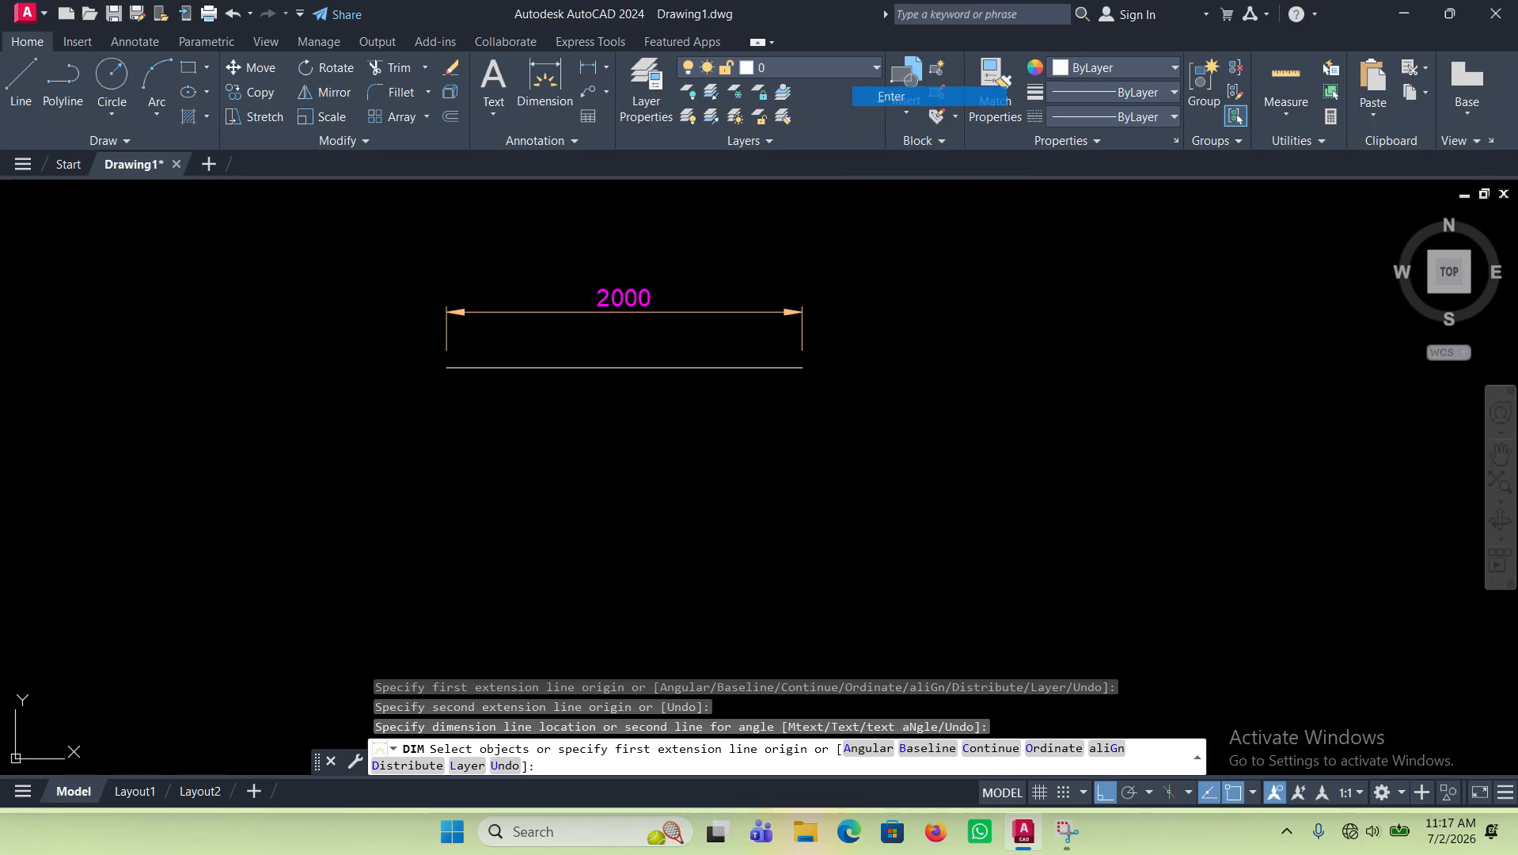
{"action": "scroll", "coordinate": [715, 506], "scroll_direction": "down", "scroll_amount": 2}
{"action": "scroll", "coordinate": [633, 411], "scroll_direction": "up", "scroll_amount": 2}
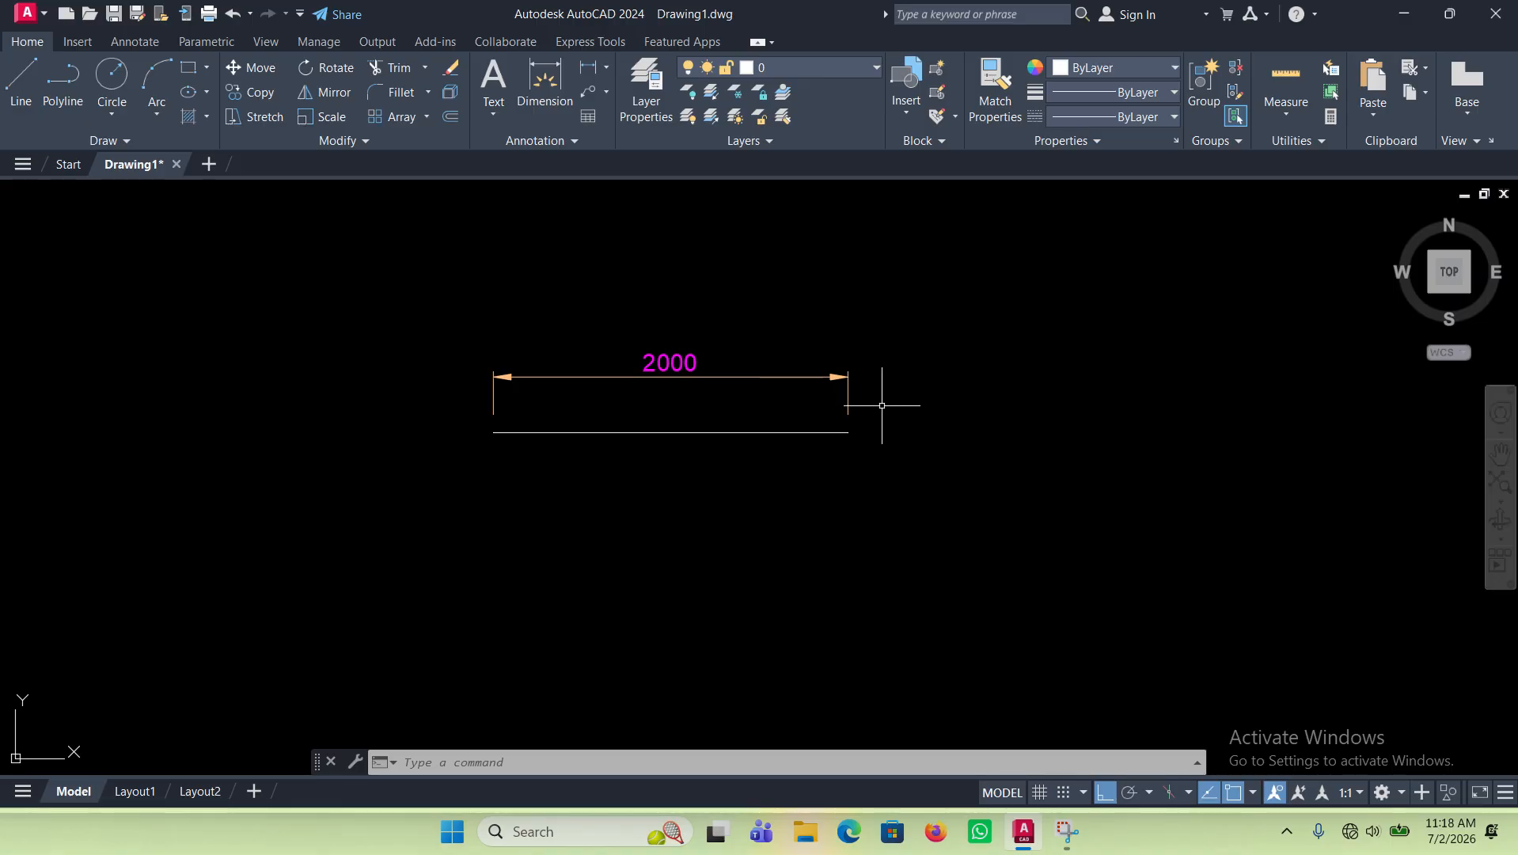
{"action": "scroll", "coordinate": [654, 428], "scroll_direction": "down", "scroll_amount": 2}
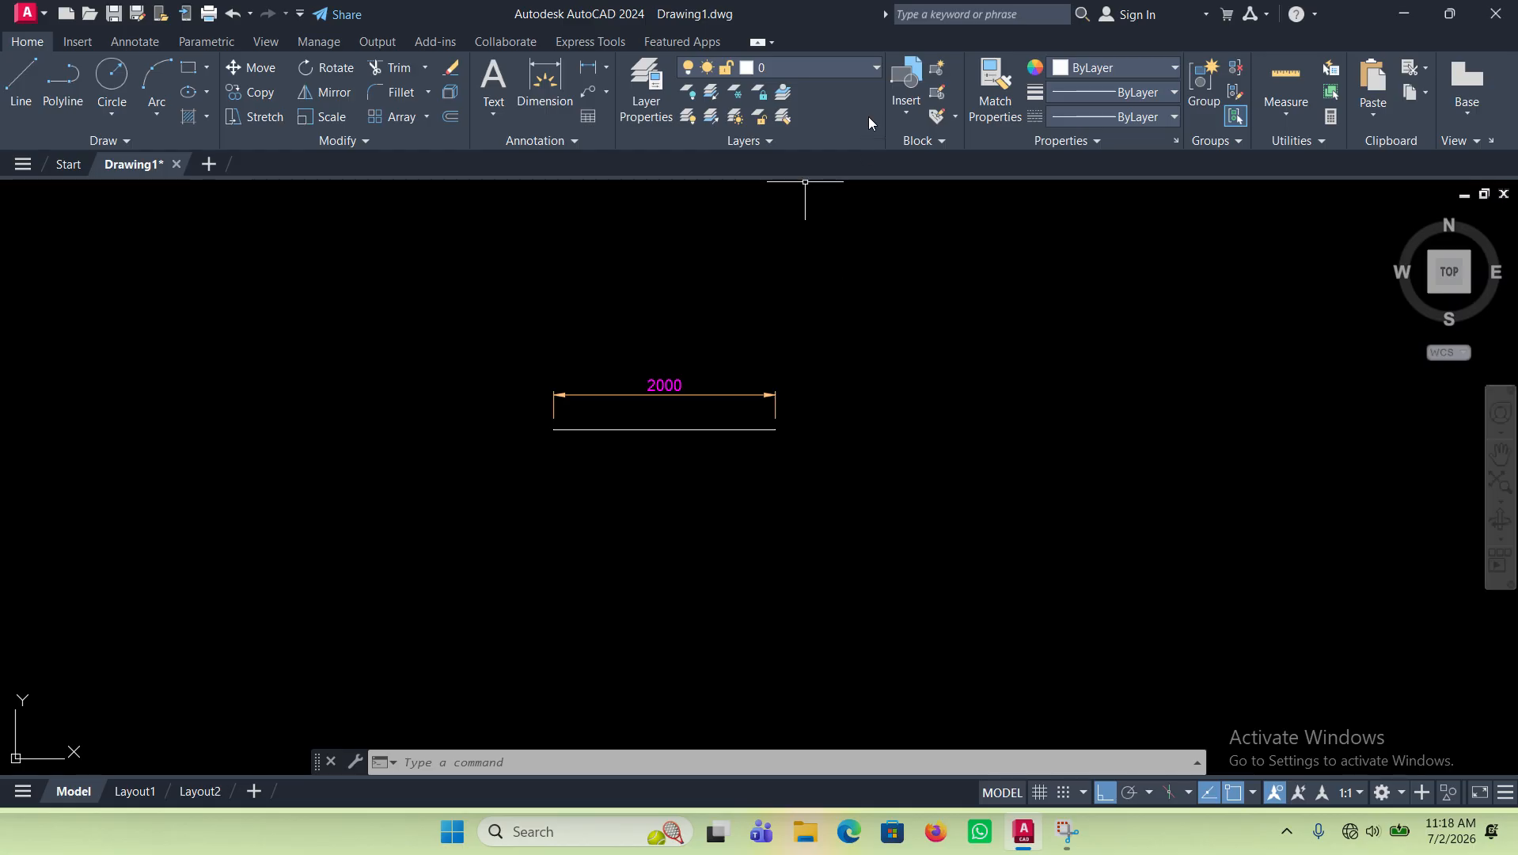
{"action": "left_click", "coordinate": [672, 15]}
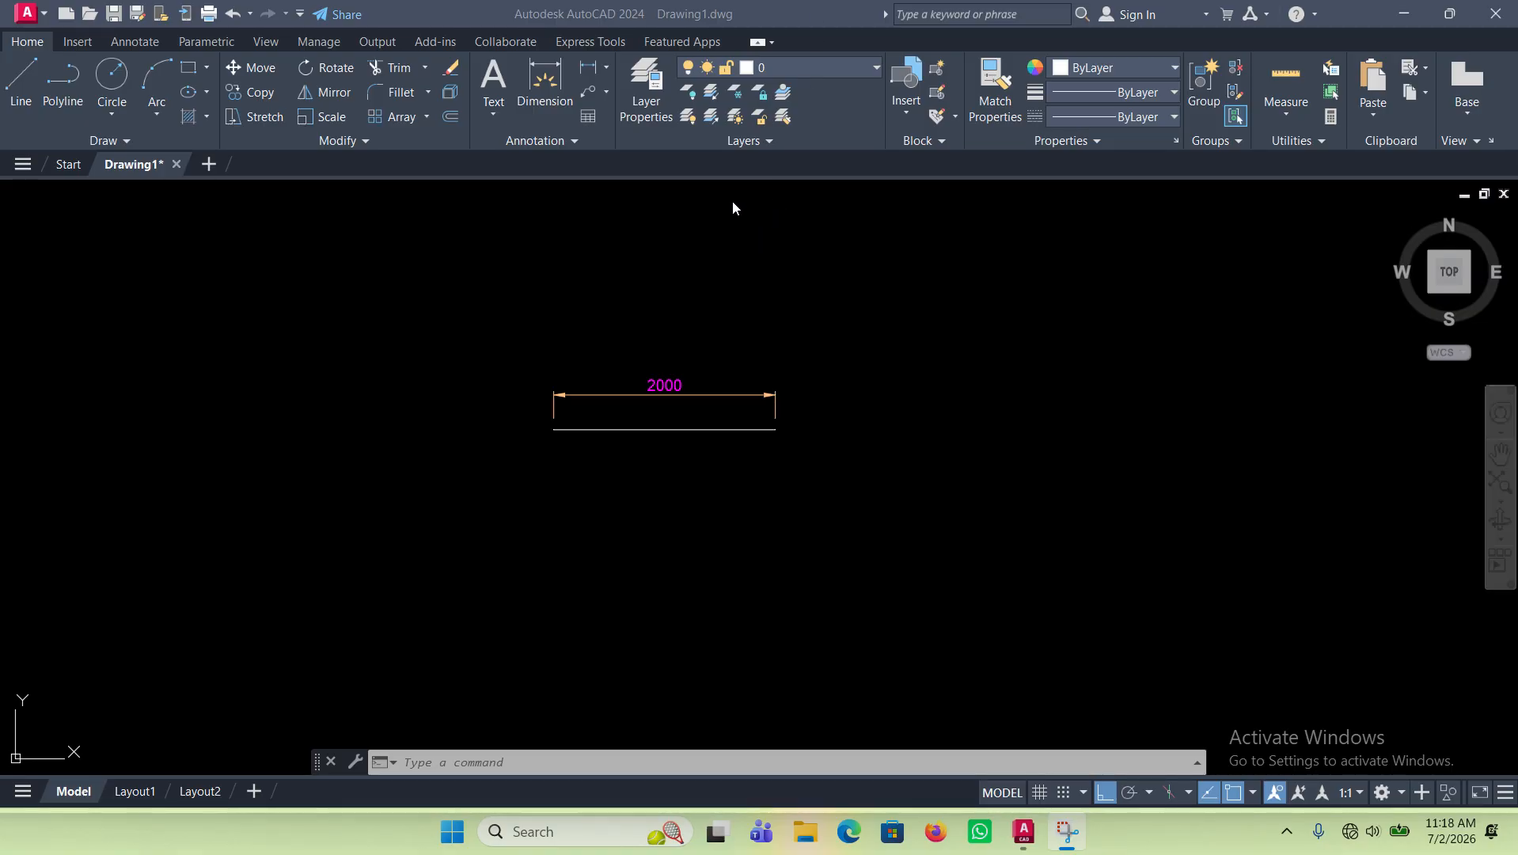
{"action": "left_click", "coordinate": [794, 235]}
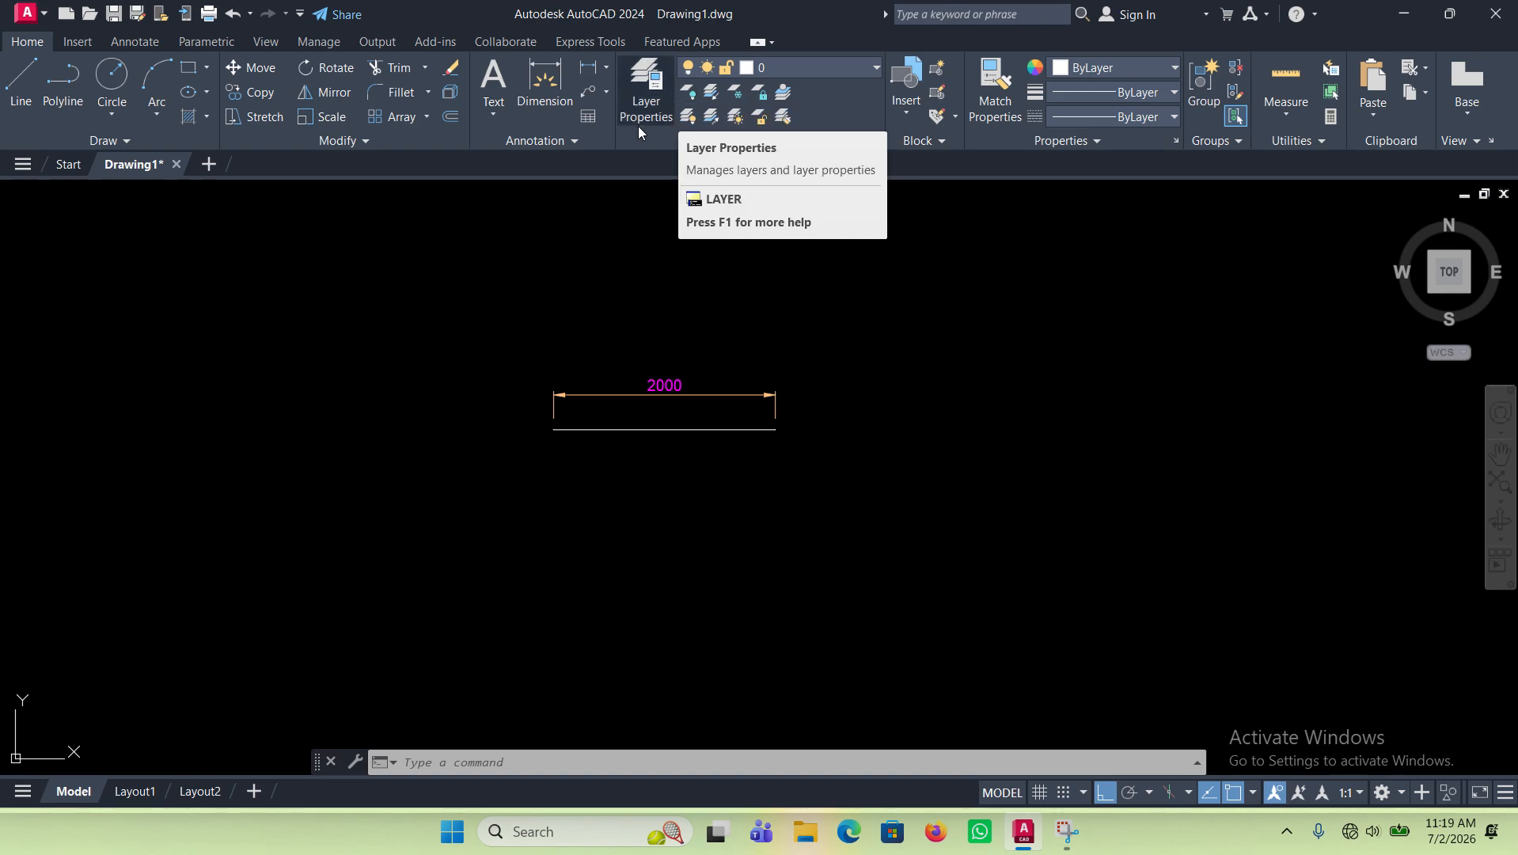
Step: Open the layer properties and create a new layer named COLUMN
{"action": "left_click", "coordinate": [654, 83]}
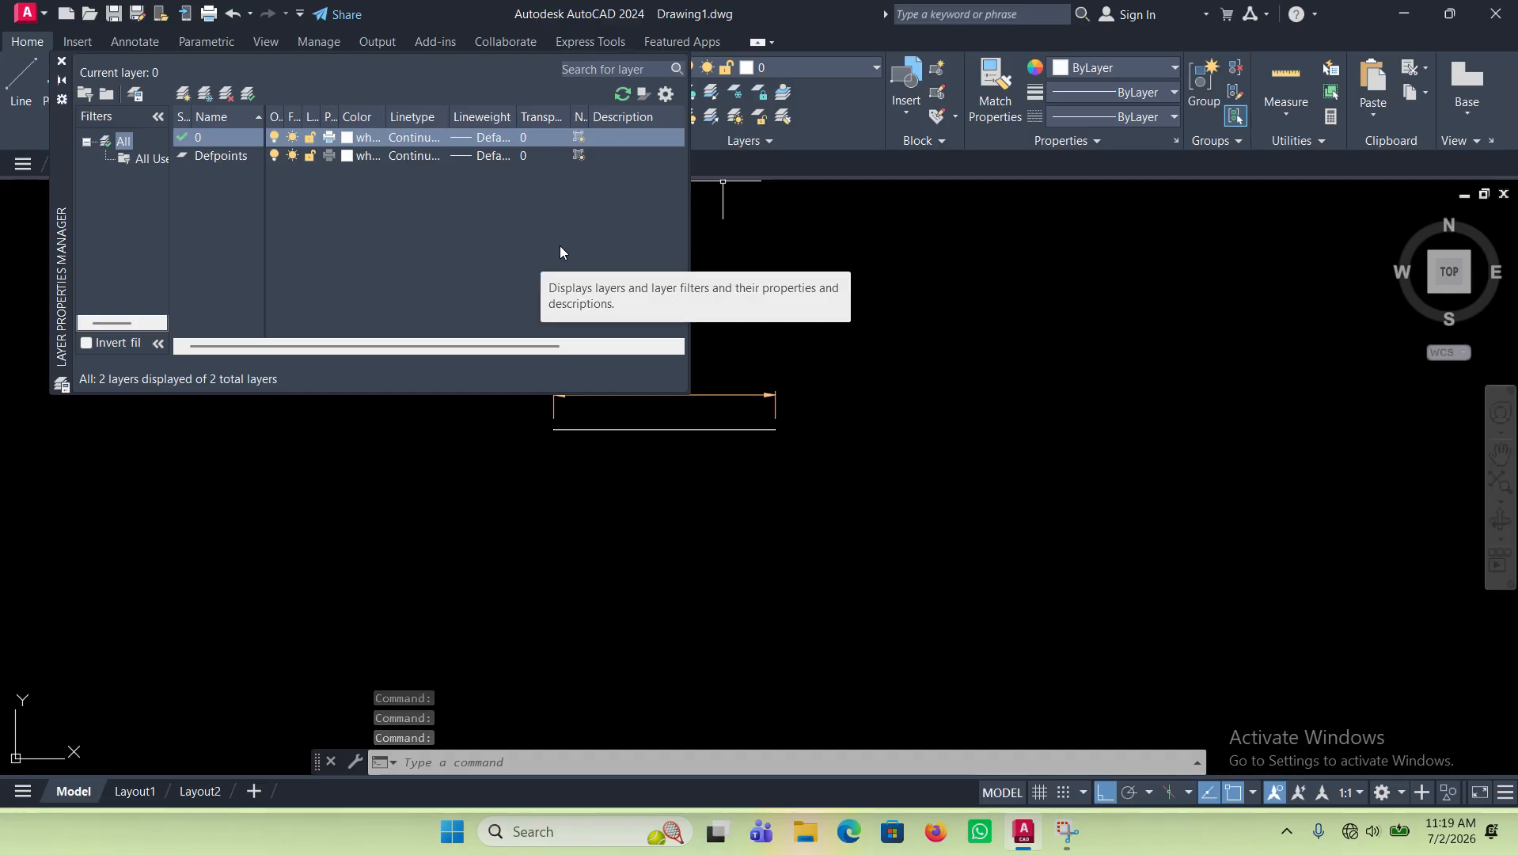
{"action": "left_click", "coordinate": [182, 94]}
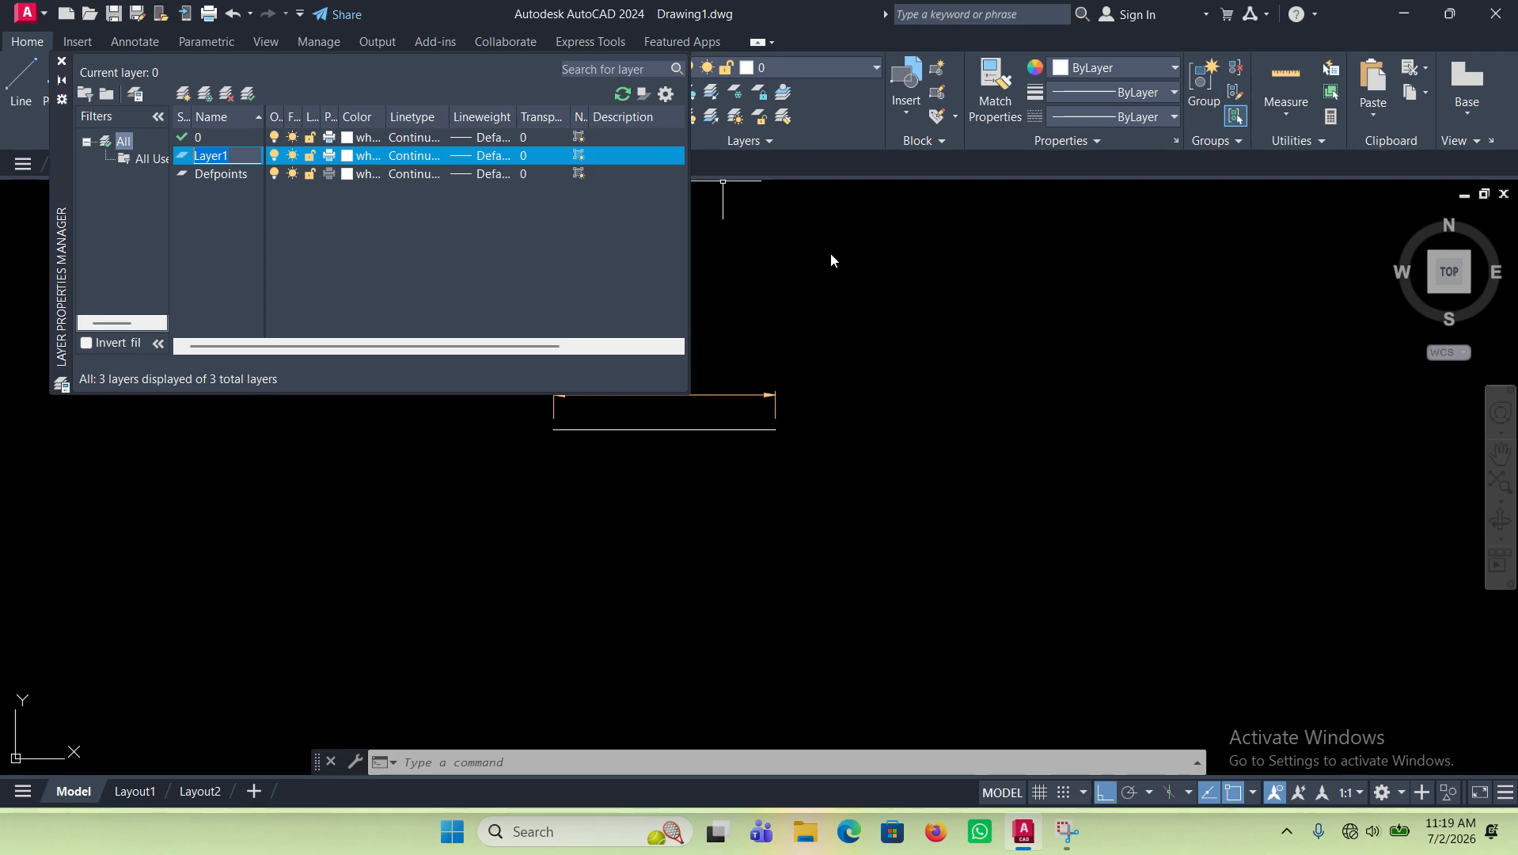
{"action": "type", "text": "C"}
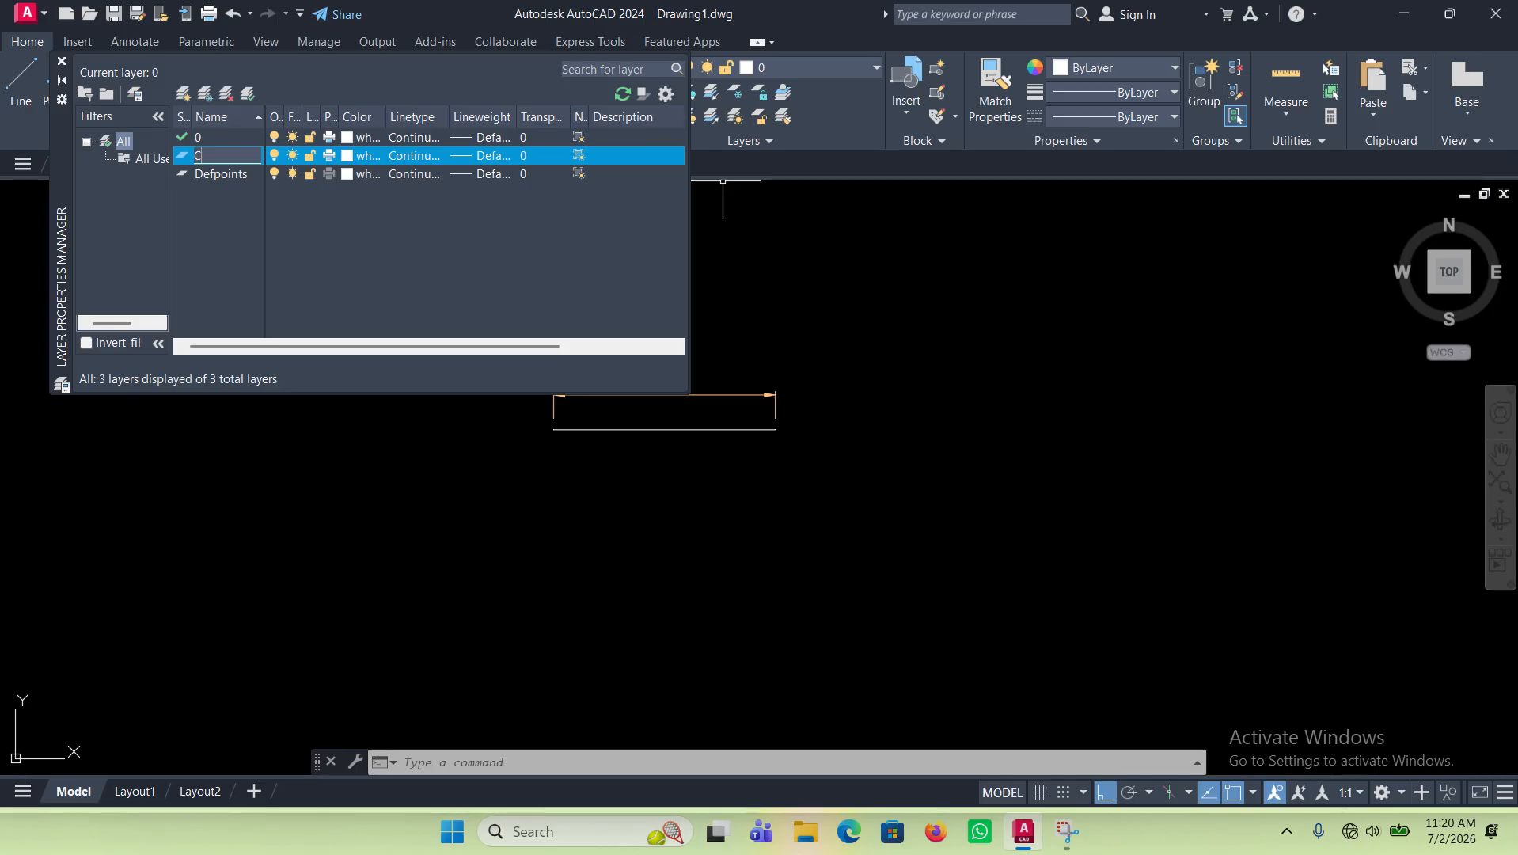
{"action": "type", "text": "OLUMN"}
Step: Set the COLUMN layer's color to yellow
{"action": "left_click", "coordinate": [346, 161]}
{"action": "left_click", "coordinate": [346, 156]}
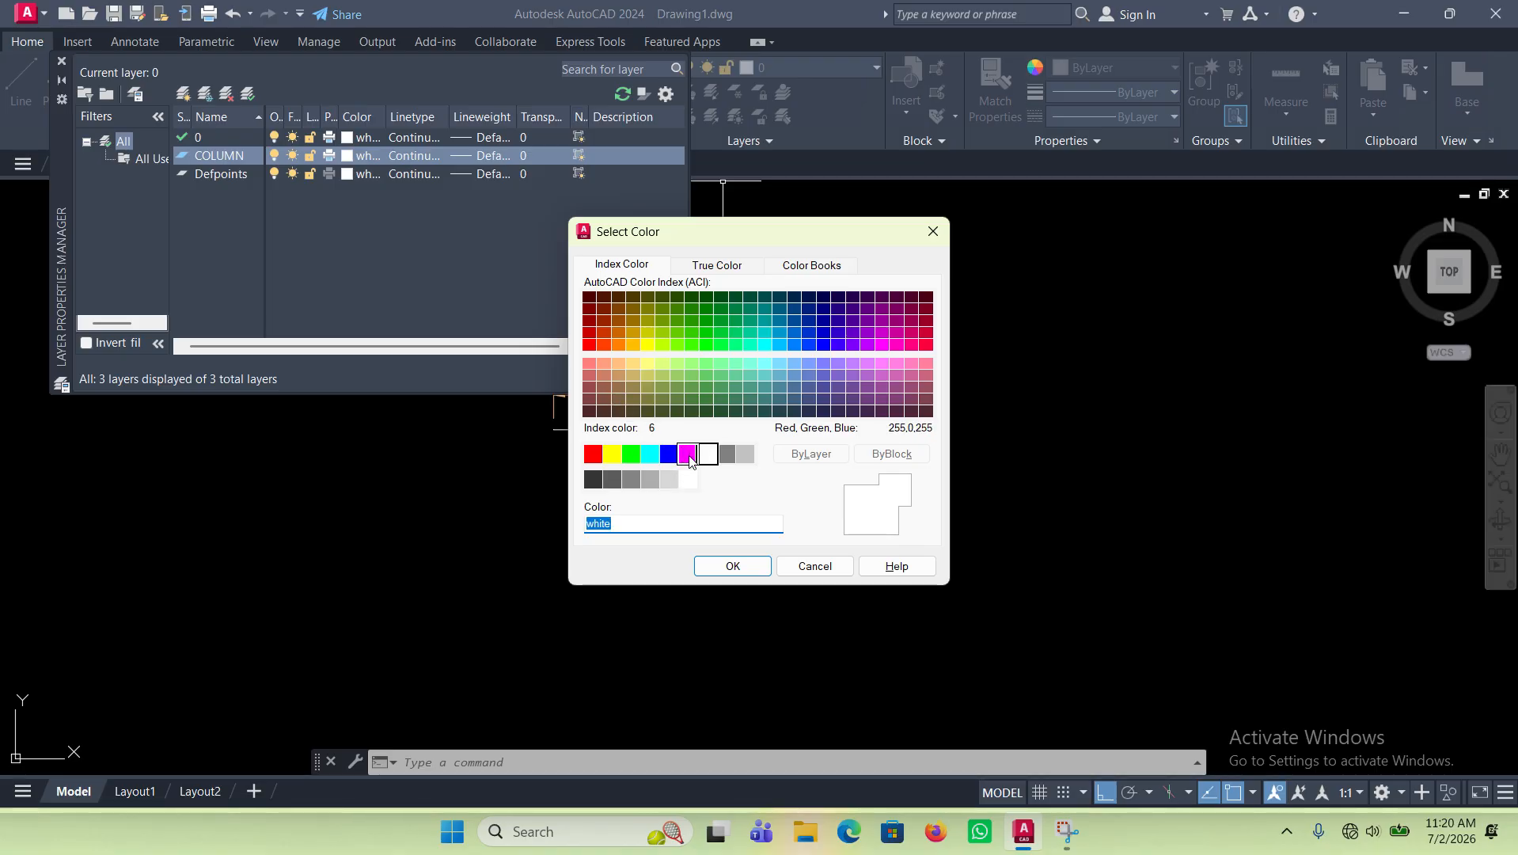
{"action": "left_click", "coordinate": [631, 454]}
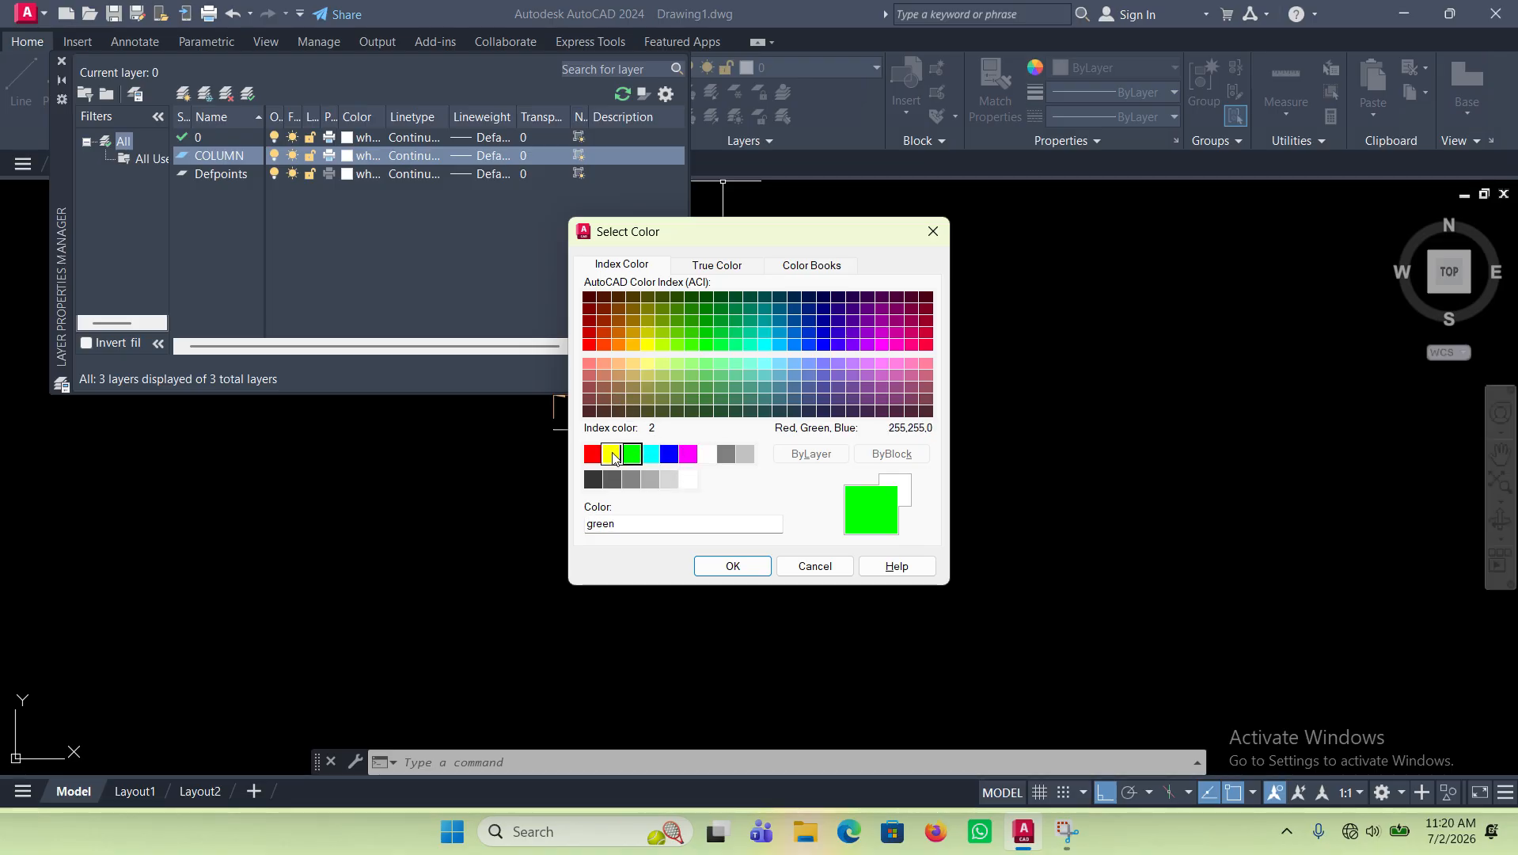
{"action": "left_click", "coordinate": [611, 454]}
{"action": "left_click", "coordinate": [736, 566]}
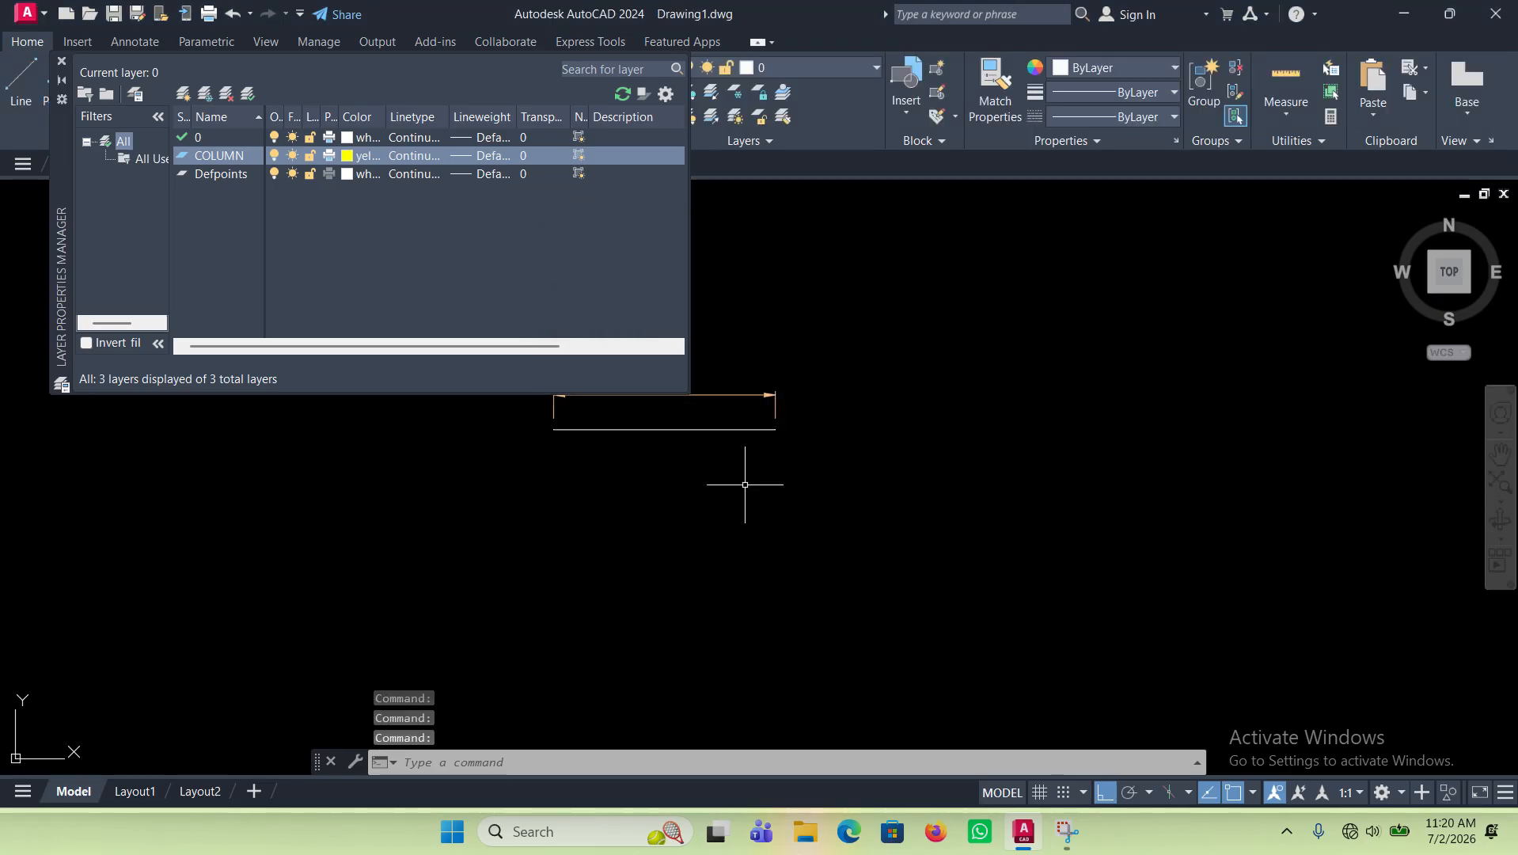
Step: Check the COLUMN layer's loaded linetypes without changing them, and set its lineweight to 0.25 mm
{"action": "left_click", "coordinate": [415, 158]}
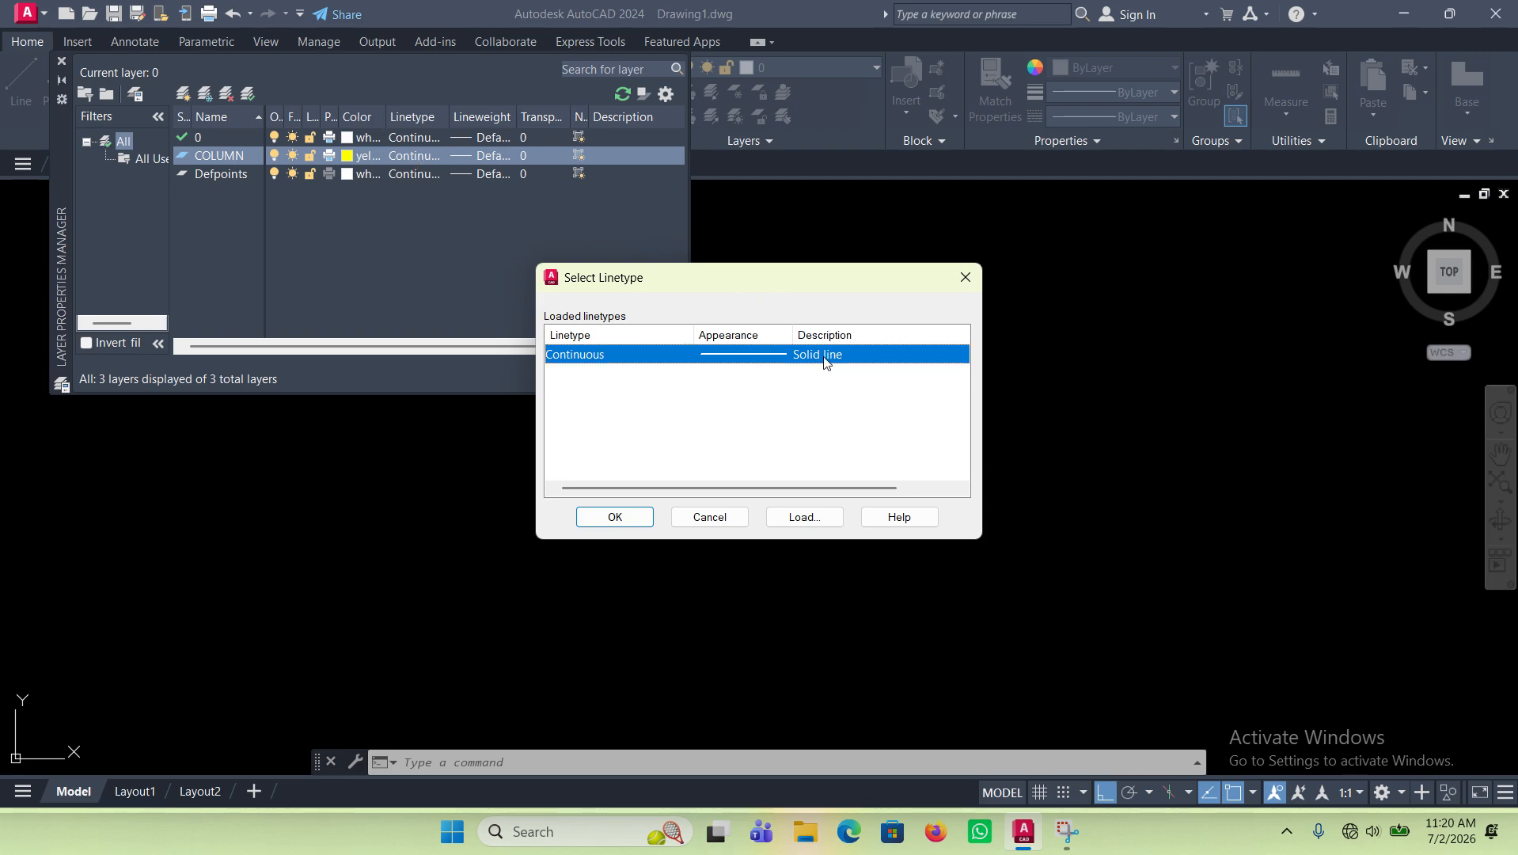
{"action": "left_click", "coordinate": [964, 277]}
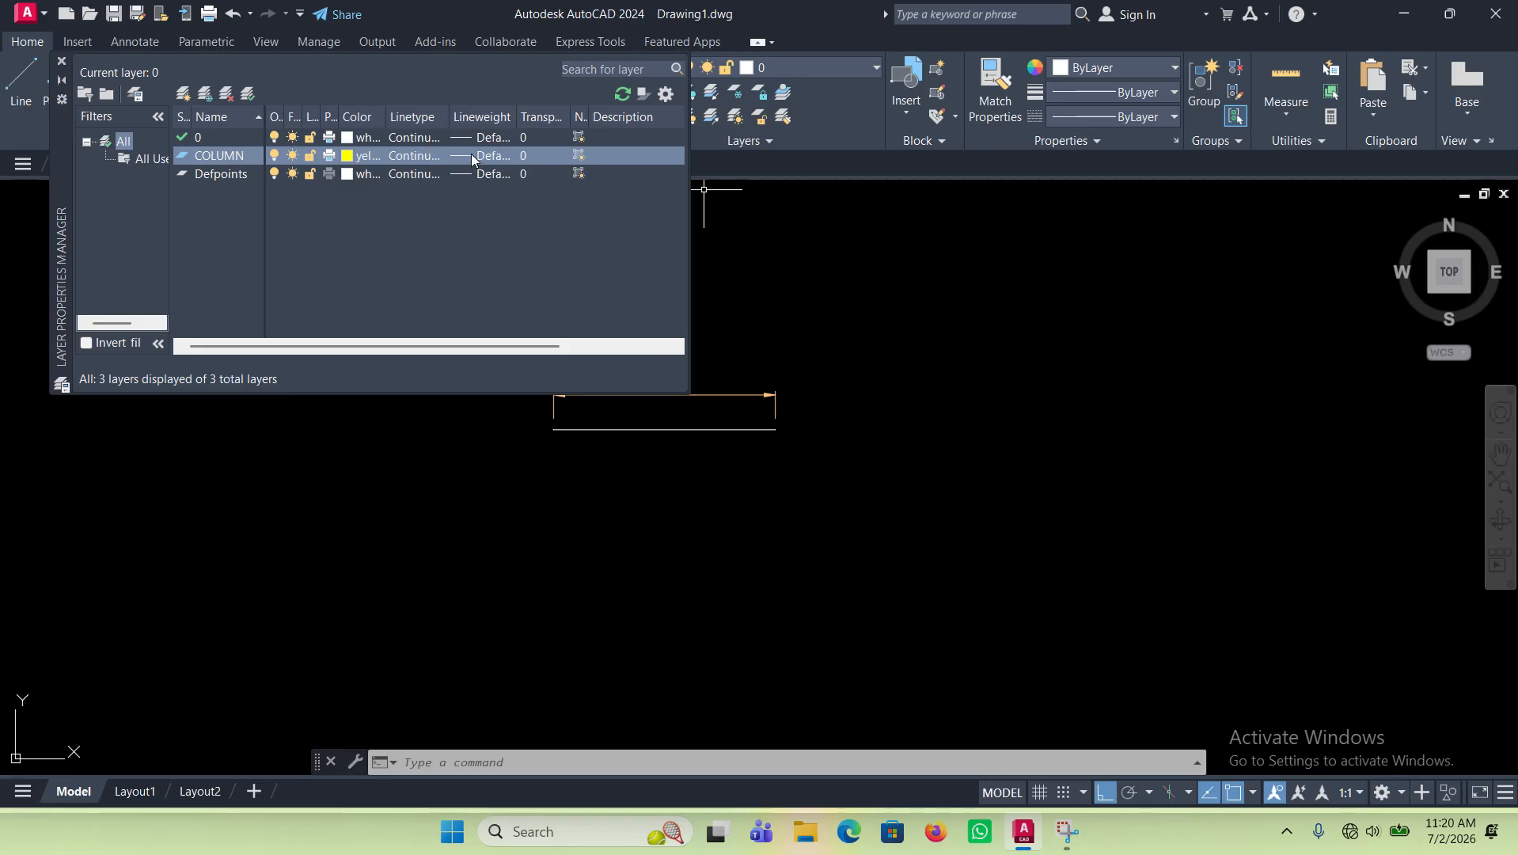
{"action": "left_click", "coordinate": [472, 156]}
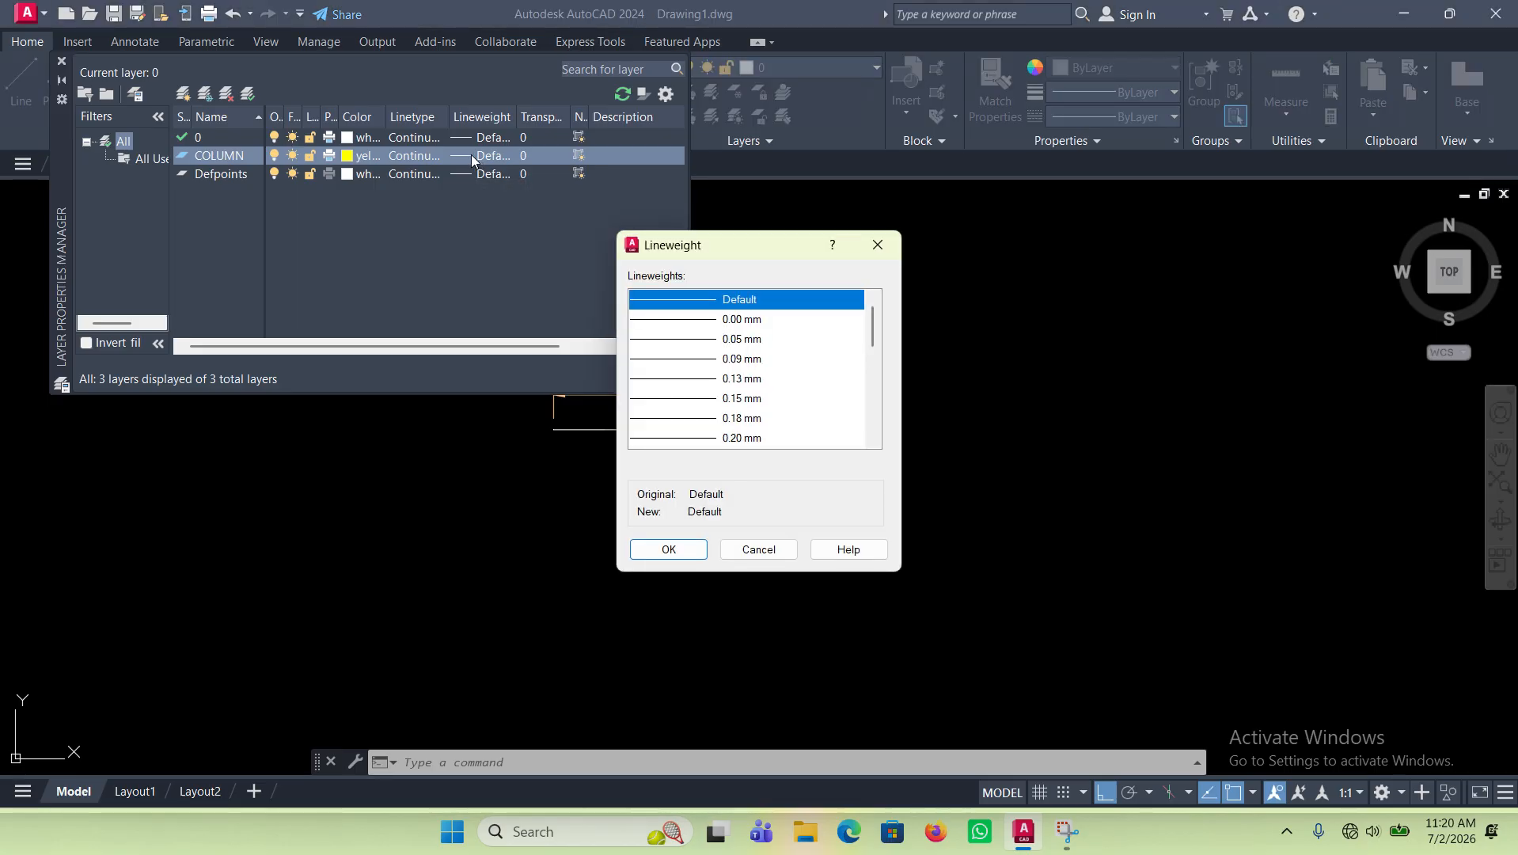
{"action": "scroll", "coordinate": [837, 400], "scroll_direction": "down", "scroll_amount": 1}
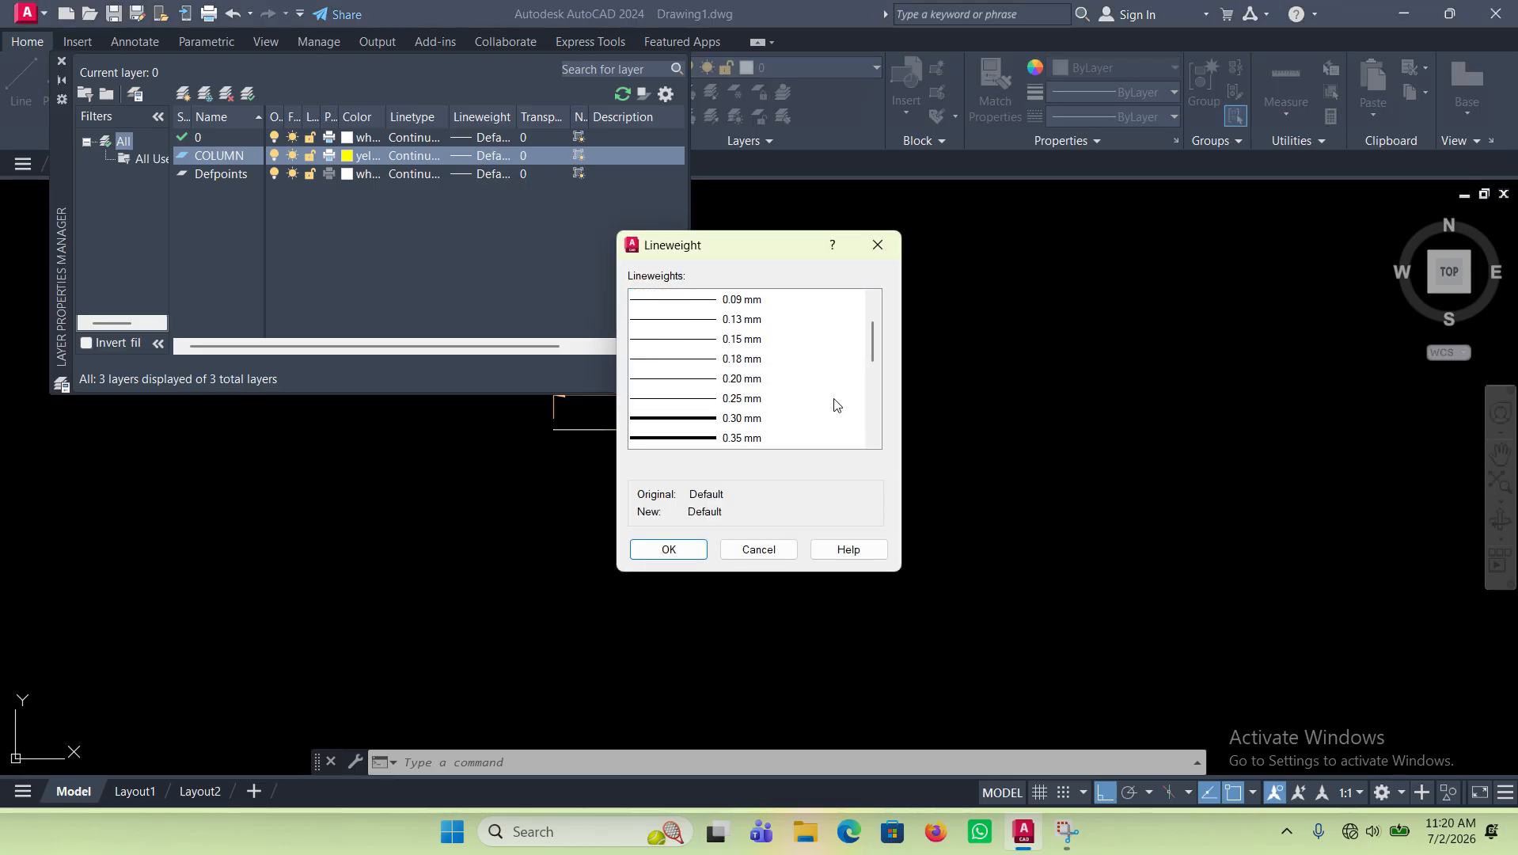
{"action": "left_click", "coordinate": [728, 399]}
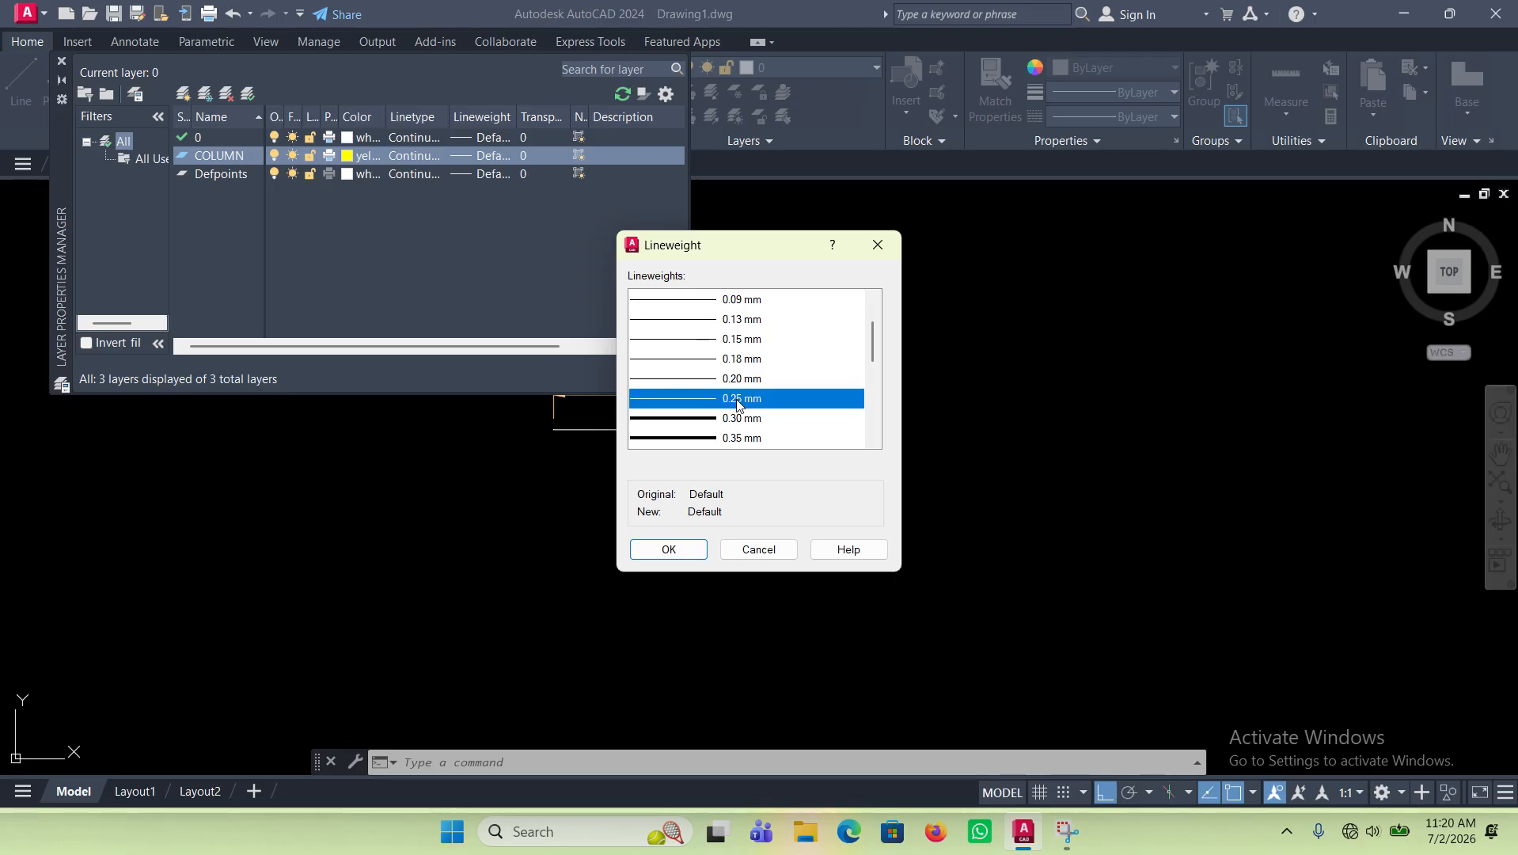
{"action": "left_click", "coordinate": [669, 550]}
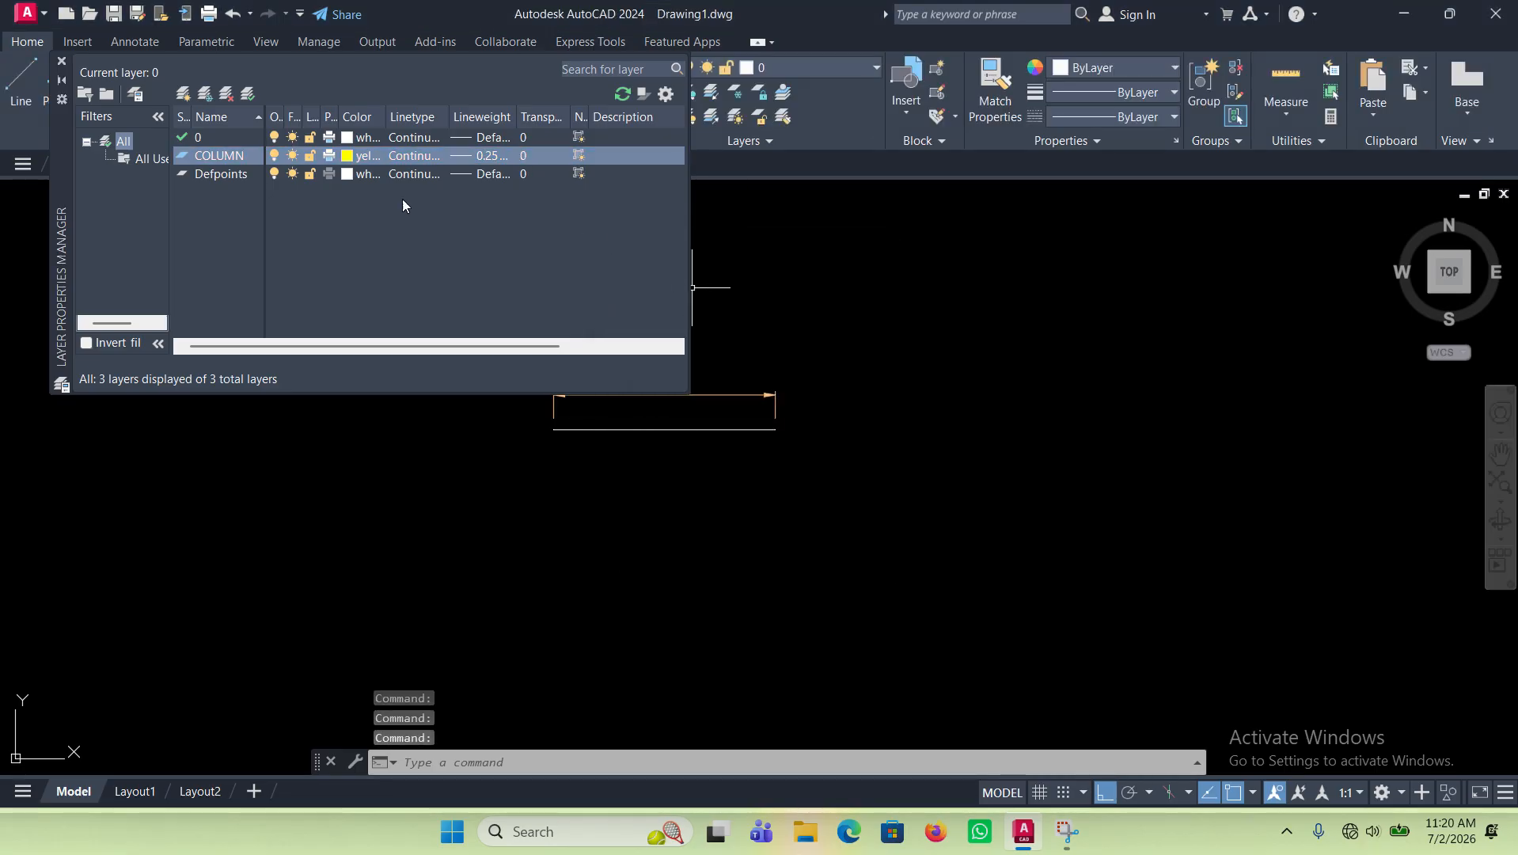
Step: Create another layer named BEAM based on the COLUMN layer
{"action": "left_click", "coordinate": [182, 96]}
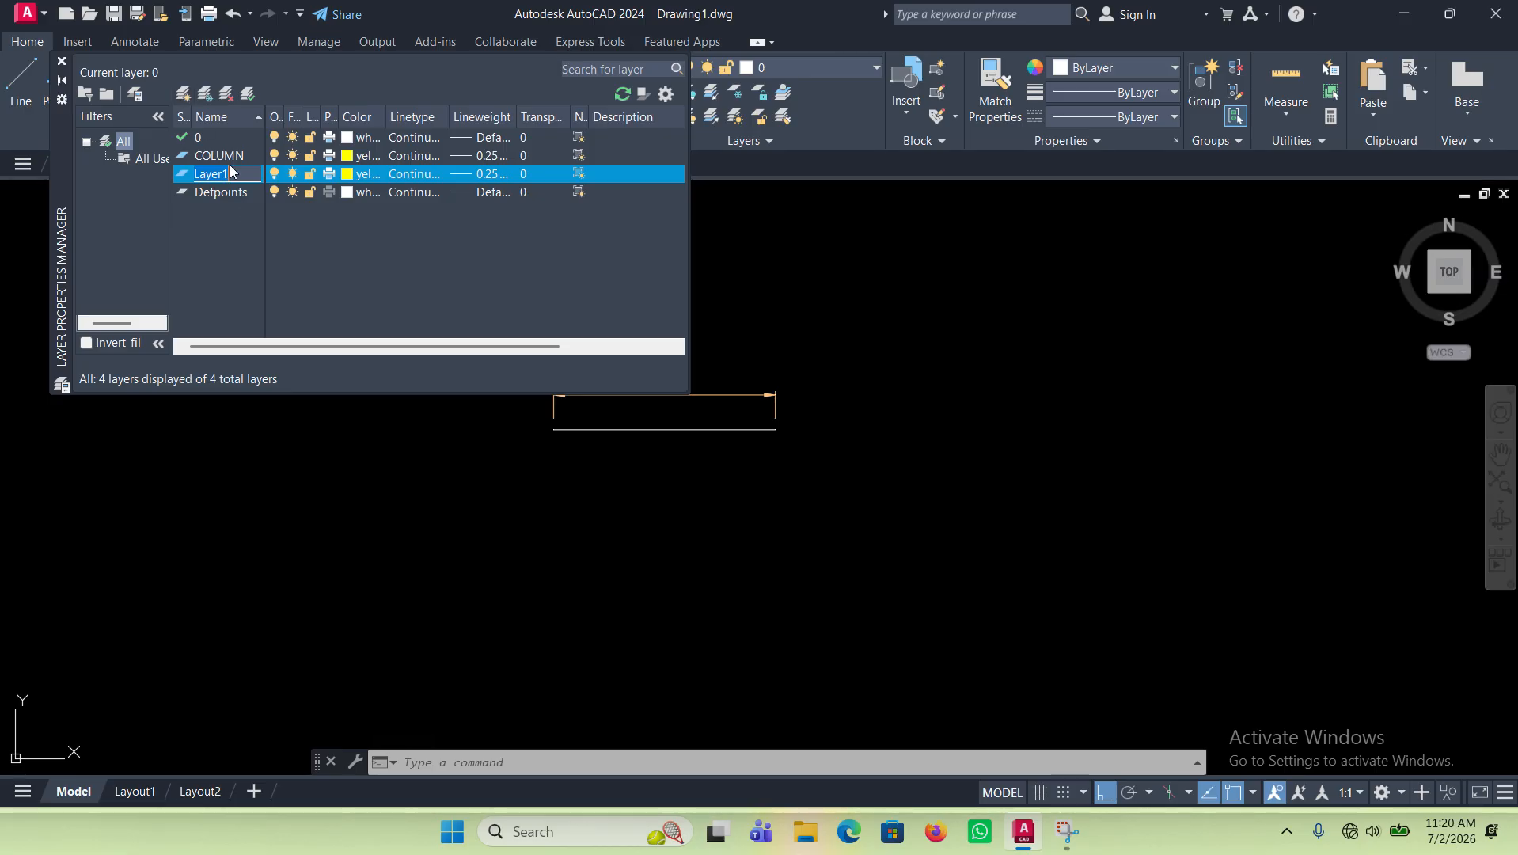
{"action": "type", "text": "BEAN"}
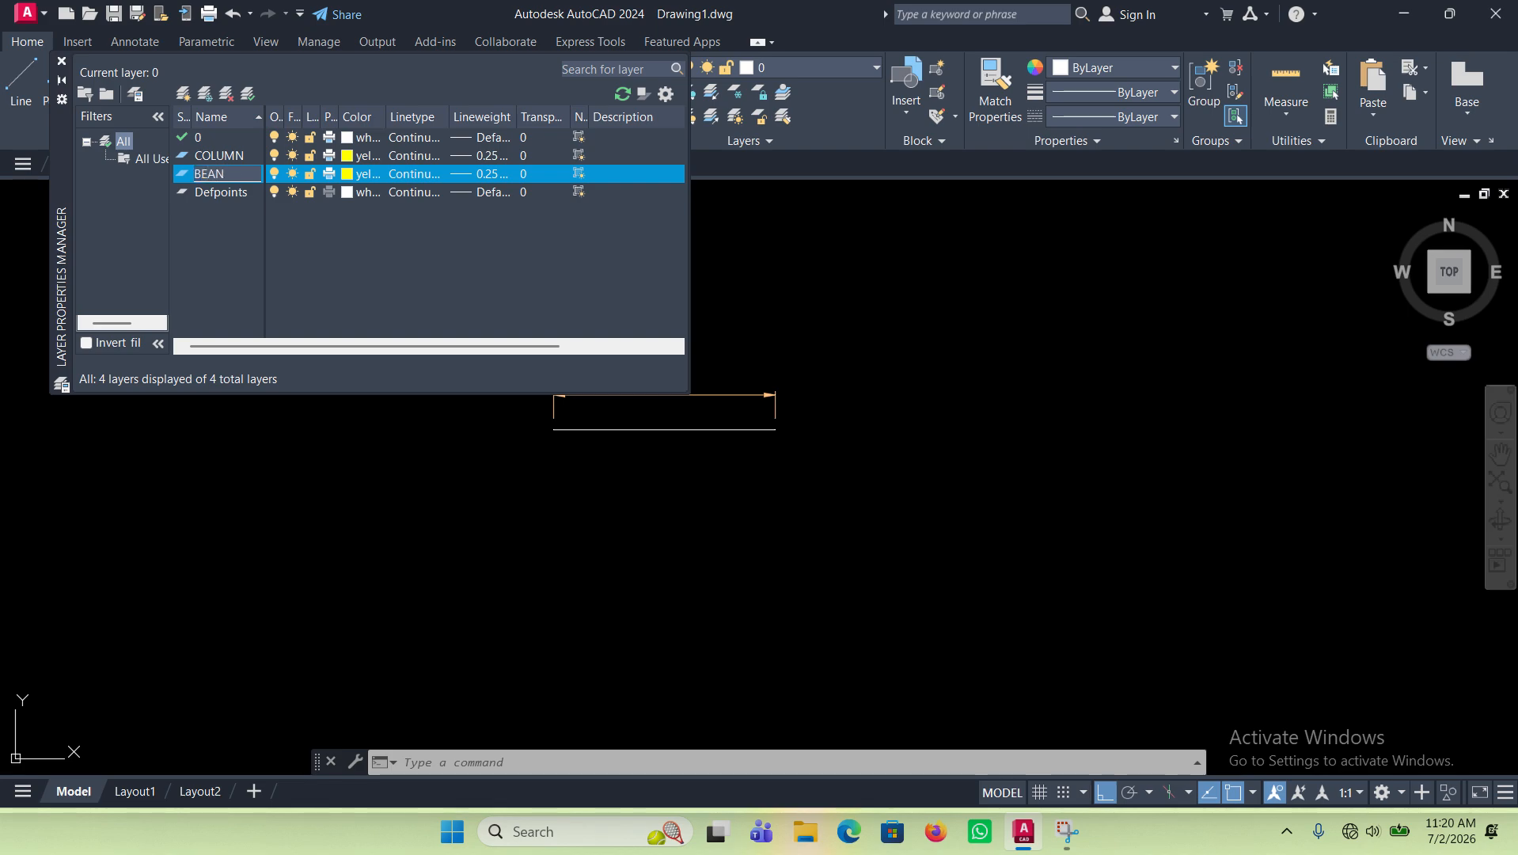
{"action": "key", "text": "BackSpace"}
{"action": "type", "text": "M"}
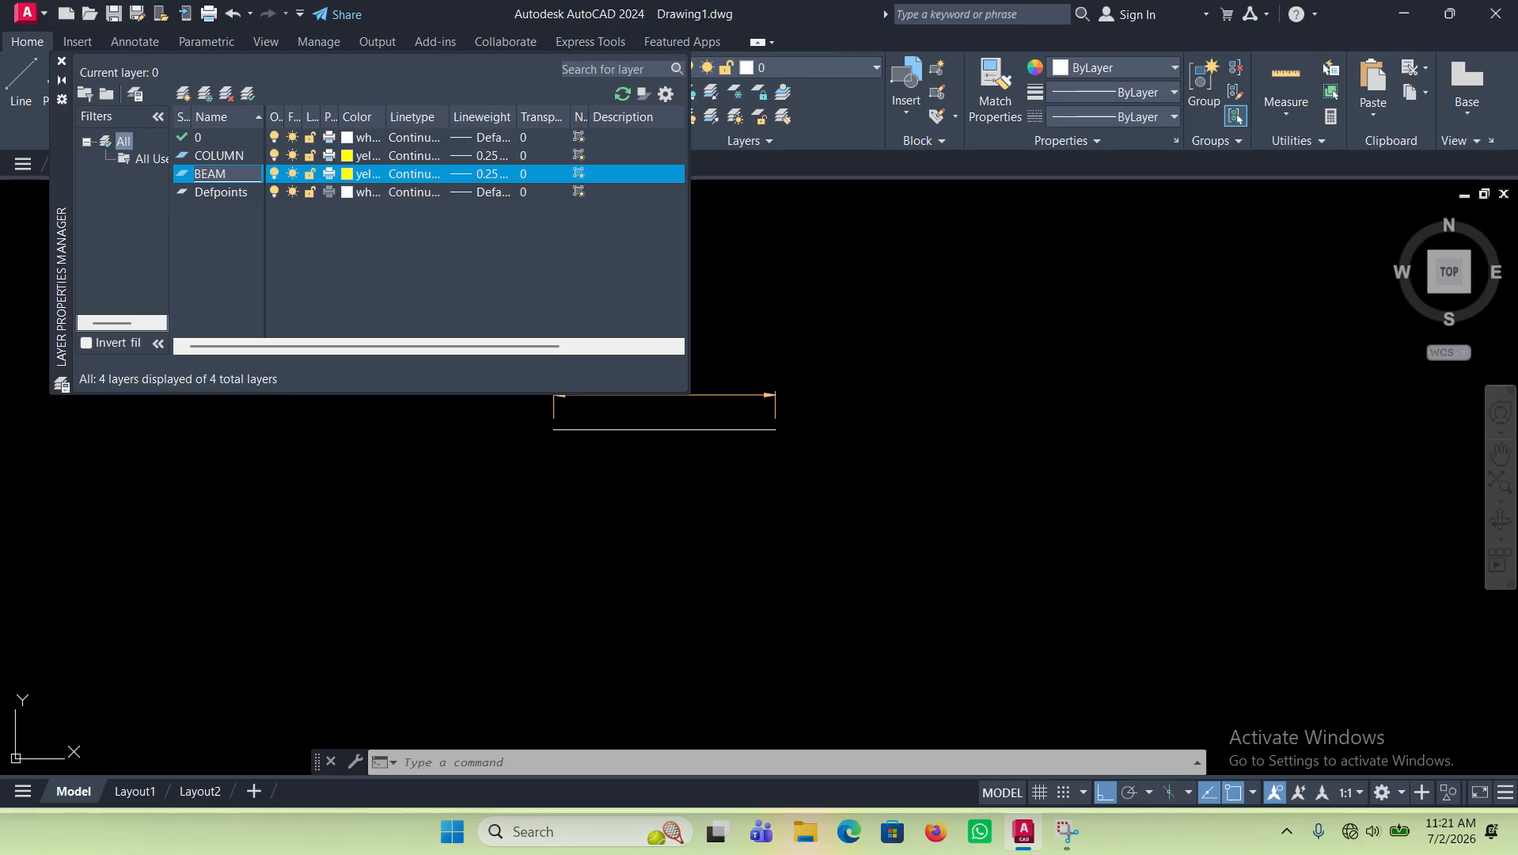
Step: Set the BEAM layer's color to green, and try locking and unlocking the layer
{"action": "left_click", "coordinate": [351, 174]}
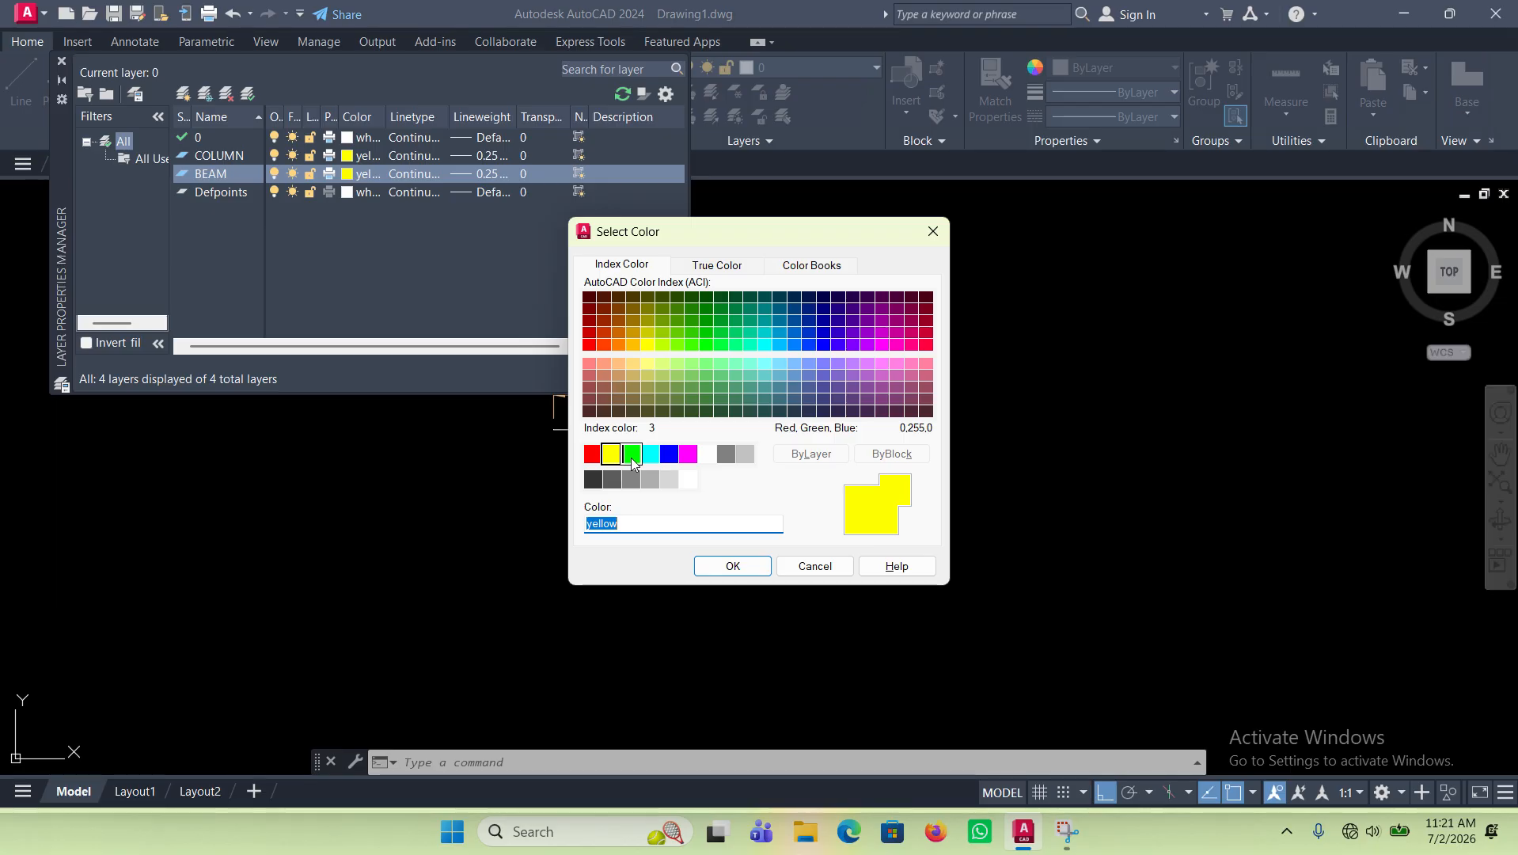
{"action": "left_click", "coordinate": [631, 457]}
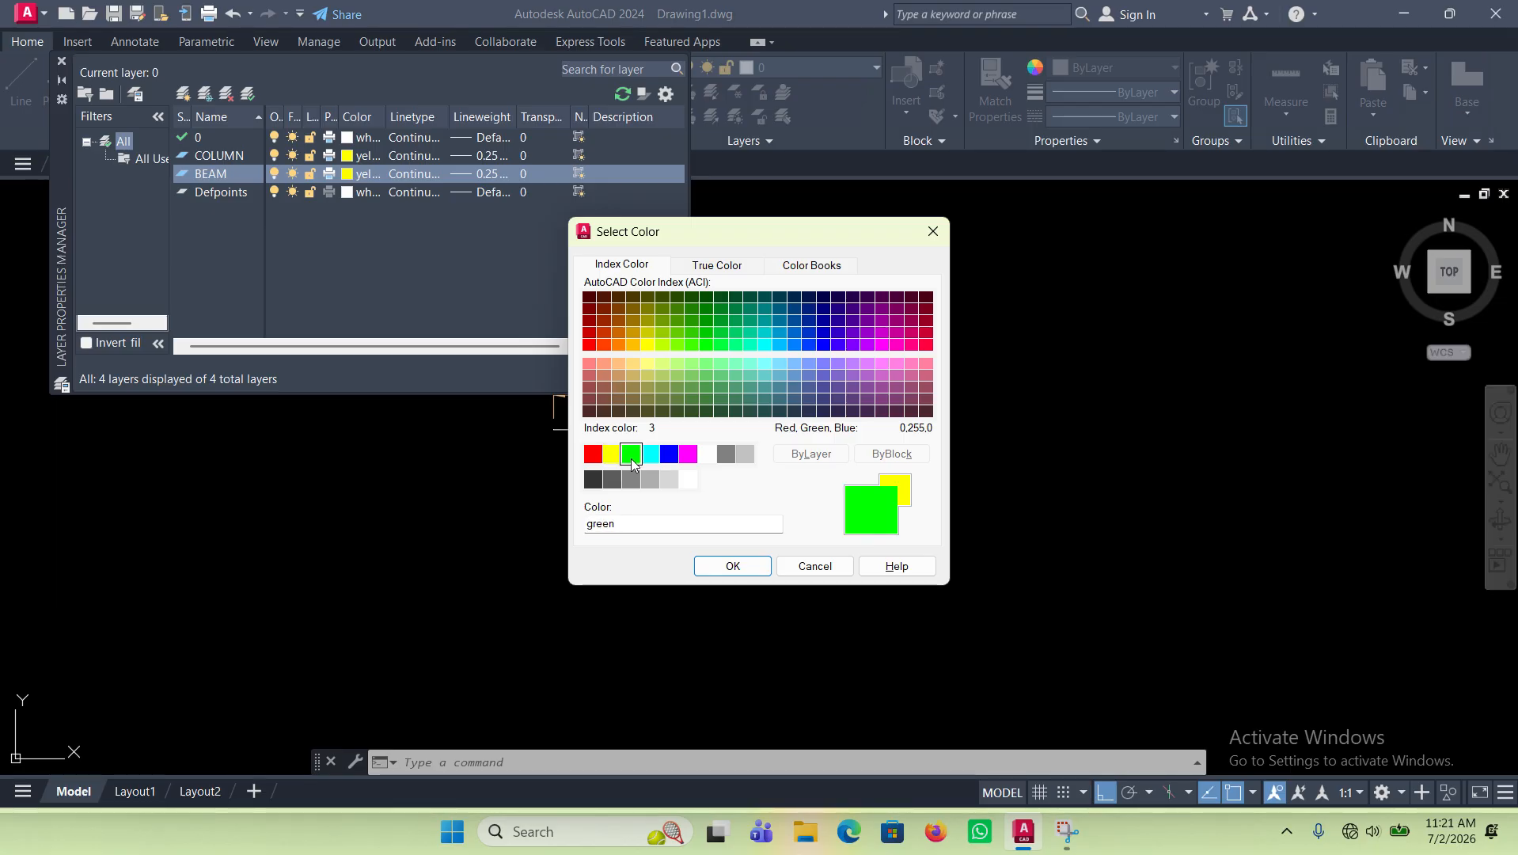
{"action": "left_click", "coordinate": [740, 565]}
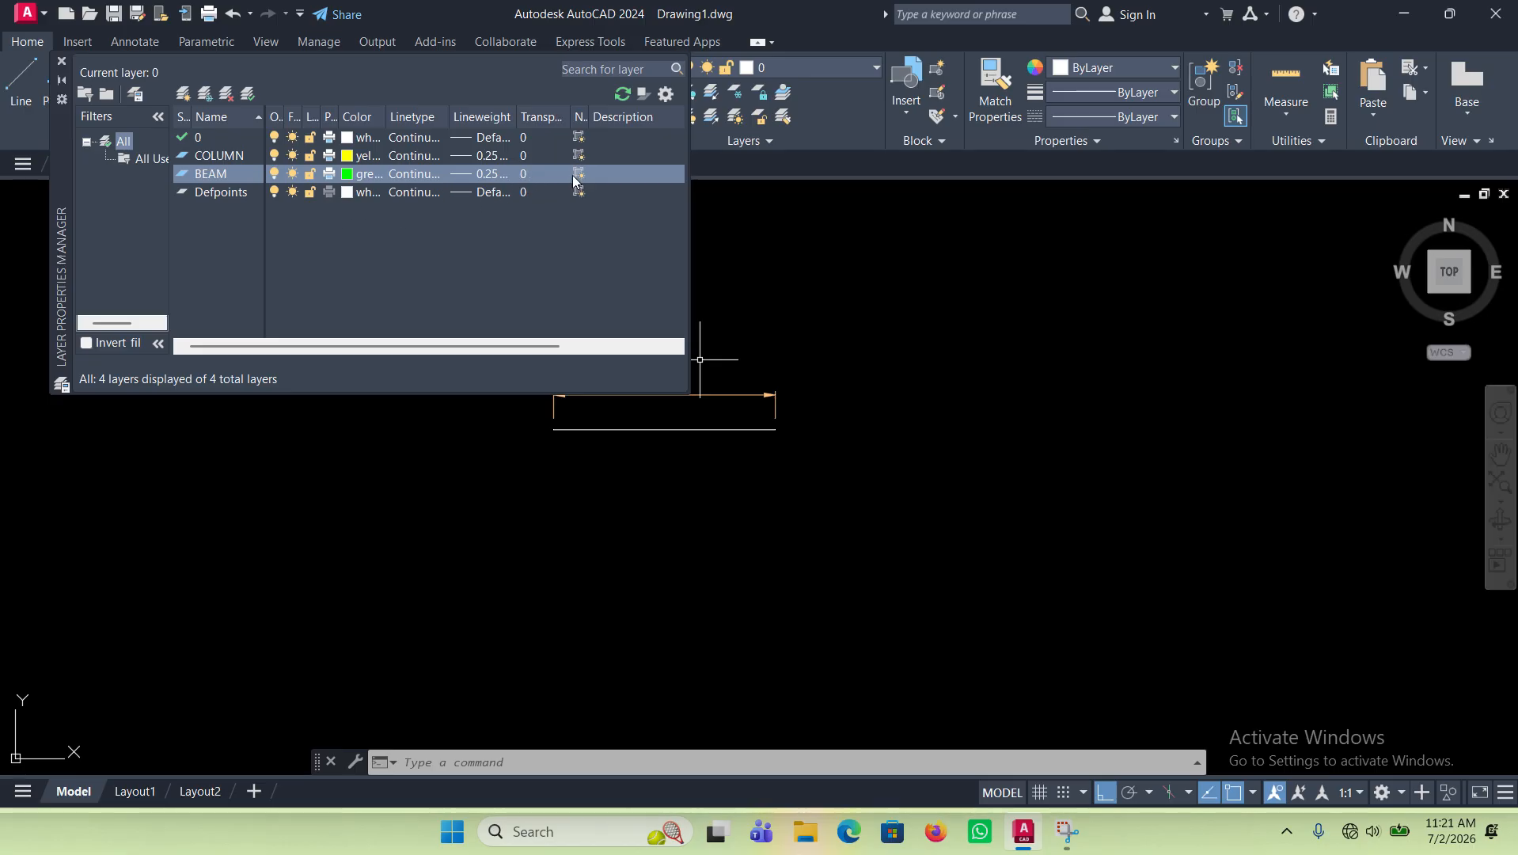
{"action": "left_click", "coordinate": [306, 176]}
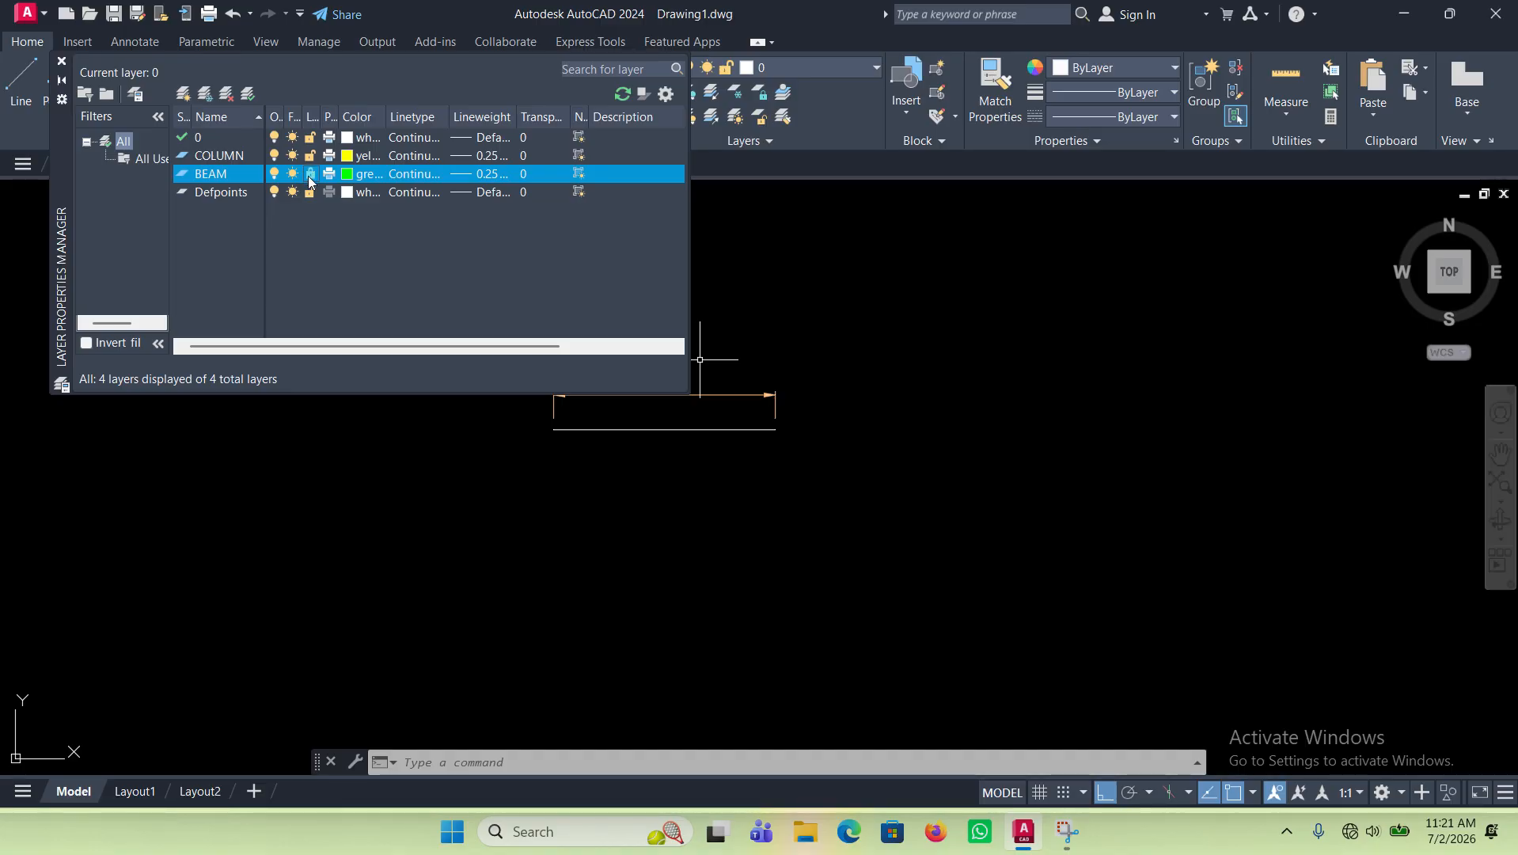
{"action": "left_click", "coordinate": [309, 174]}
Step: Create a layer named SLAB based on the BEAM layer and set its color to magenta
{"action": "left_click", "coordinate": [182, 94]}
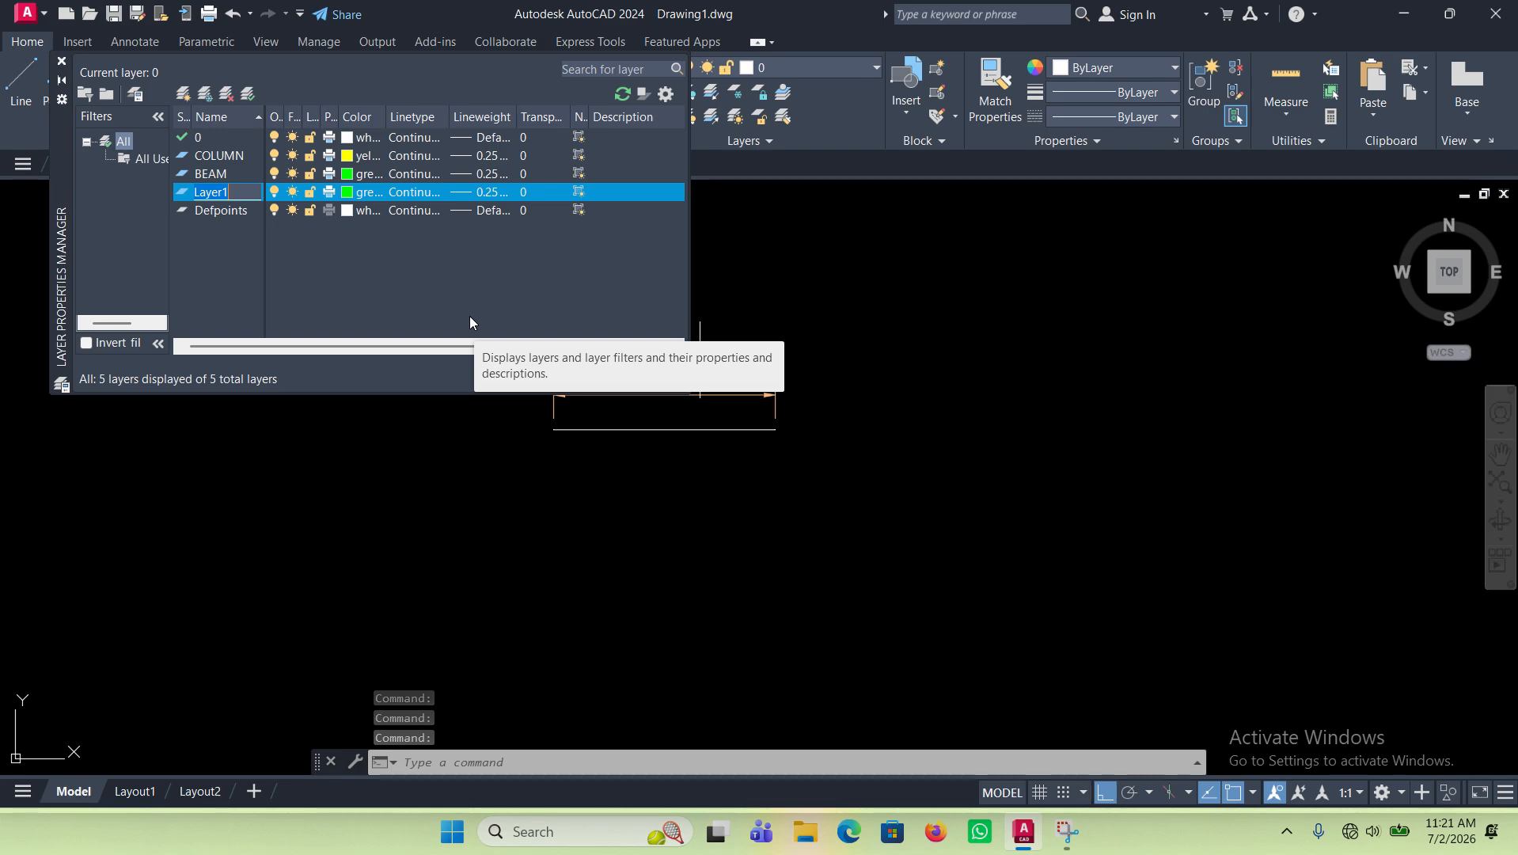
{"action": "type", "text": "SLAB"}
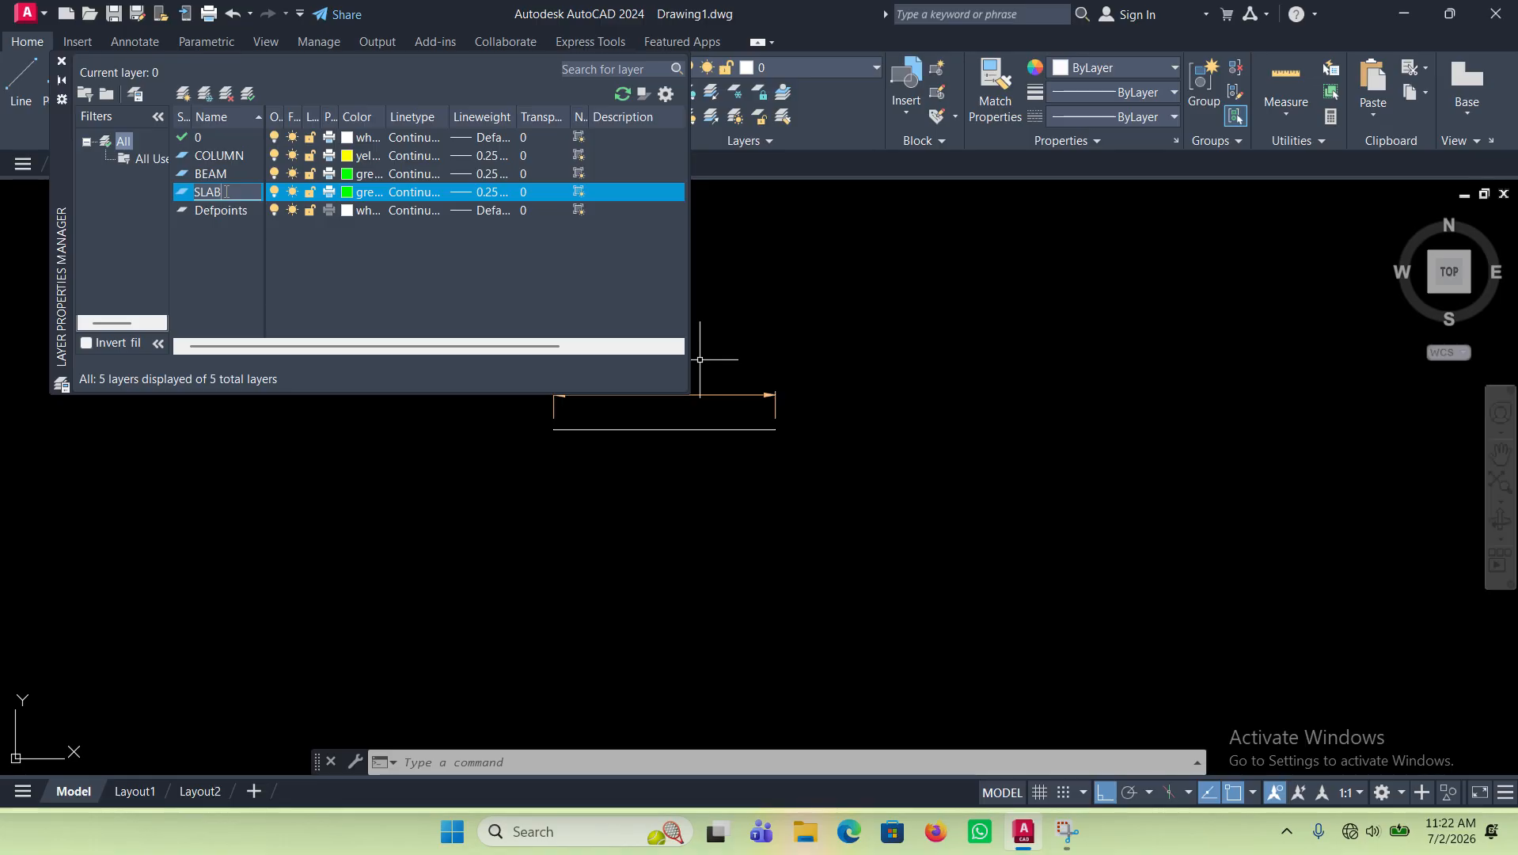
{"action": "left_click", "coordinate": [348, 192]}
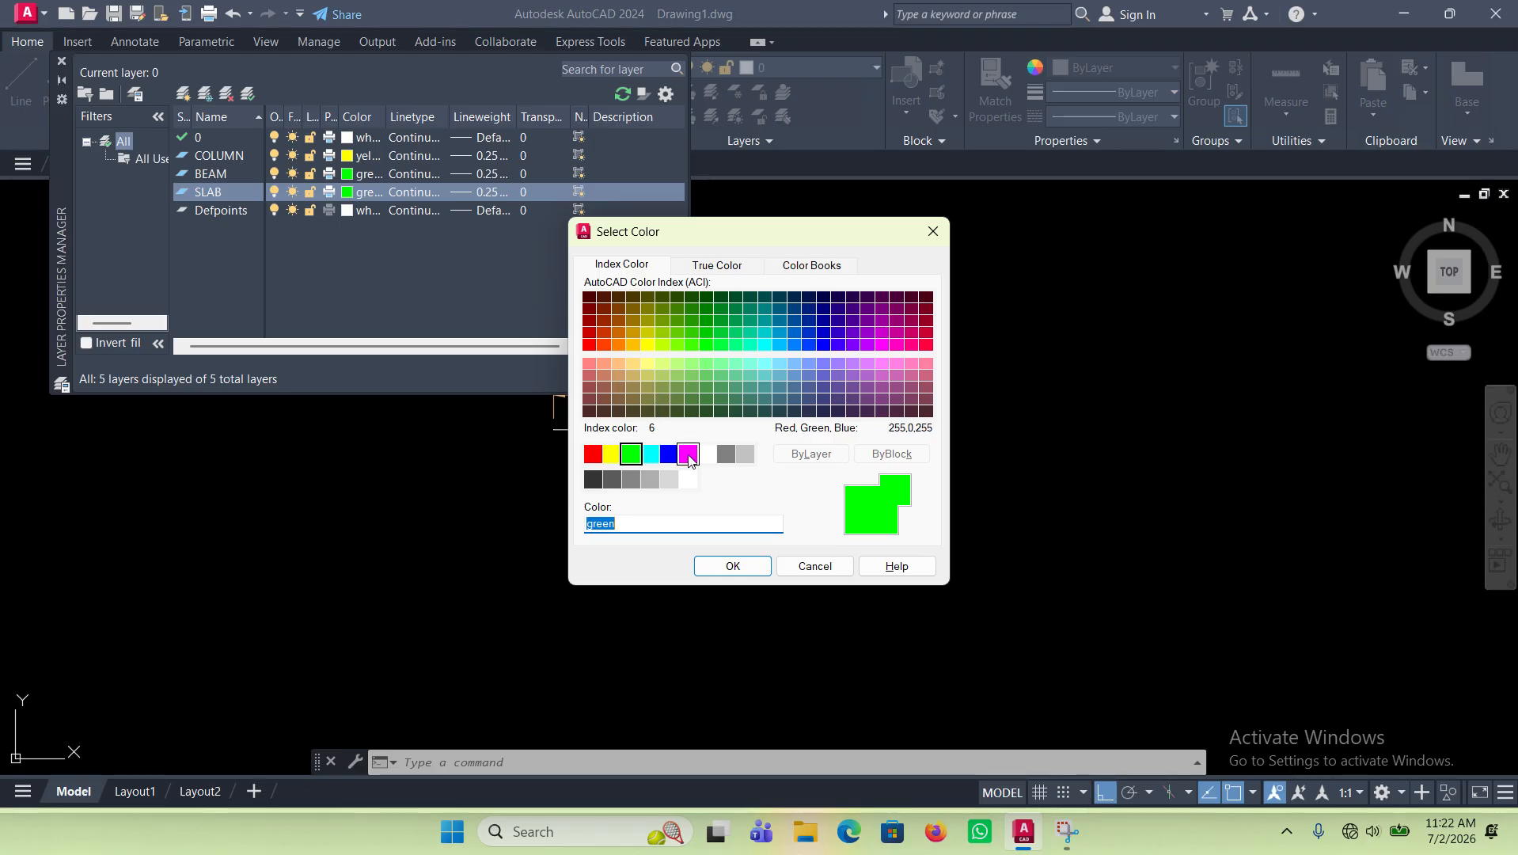
{"action": "left_click", "coordinate": [687, 457]}
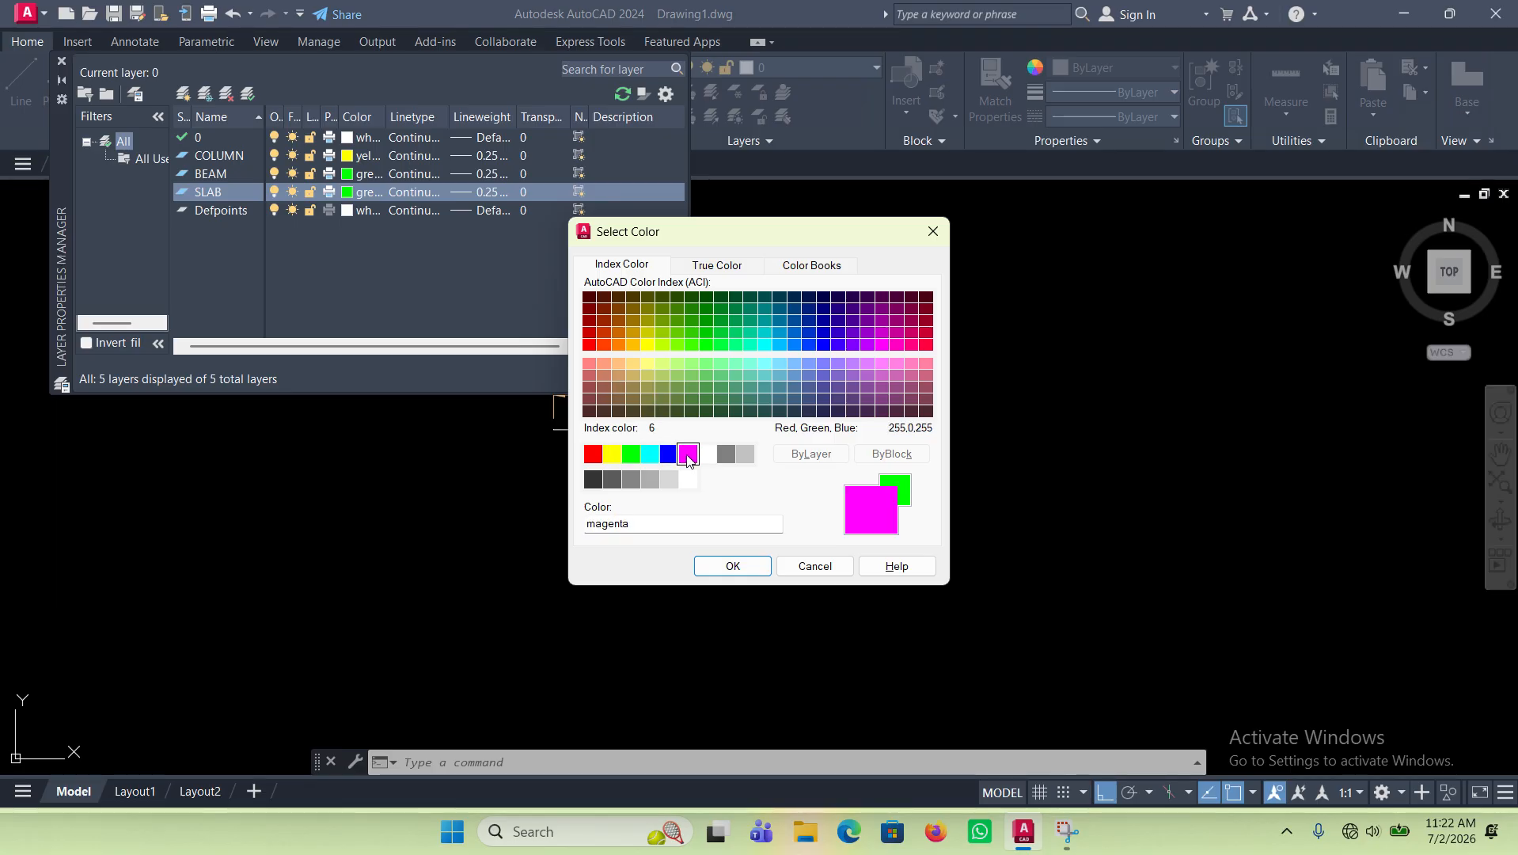
{"action": "left_click", "coordinate": [733, 567]}
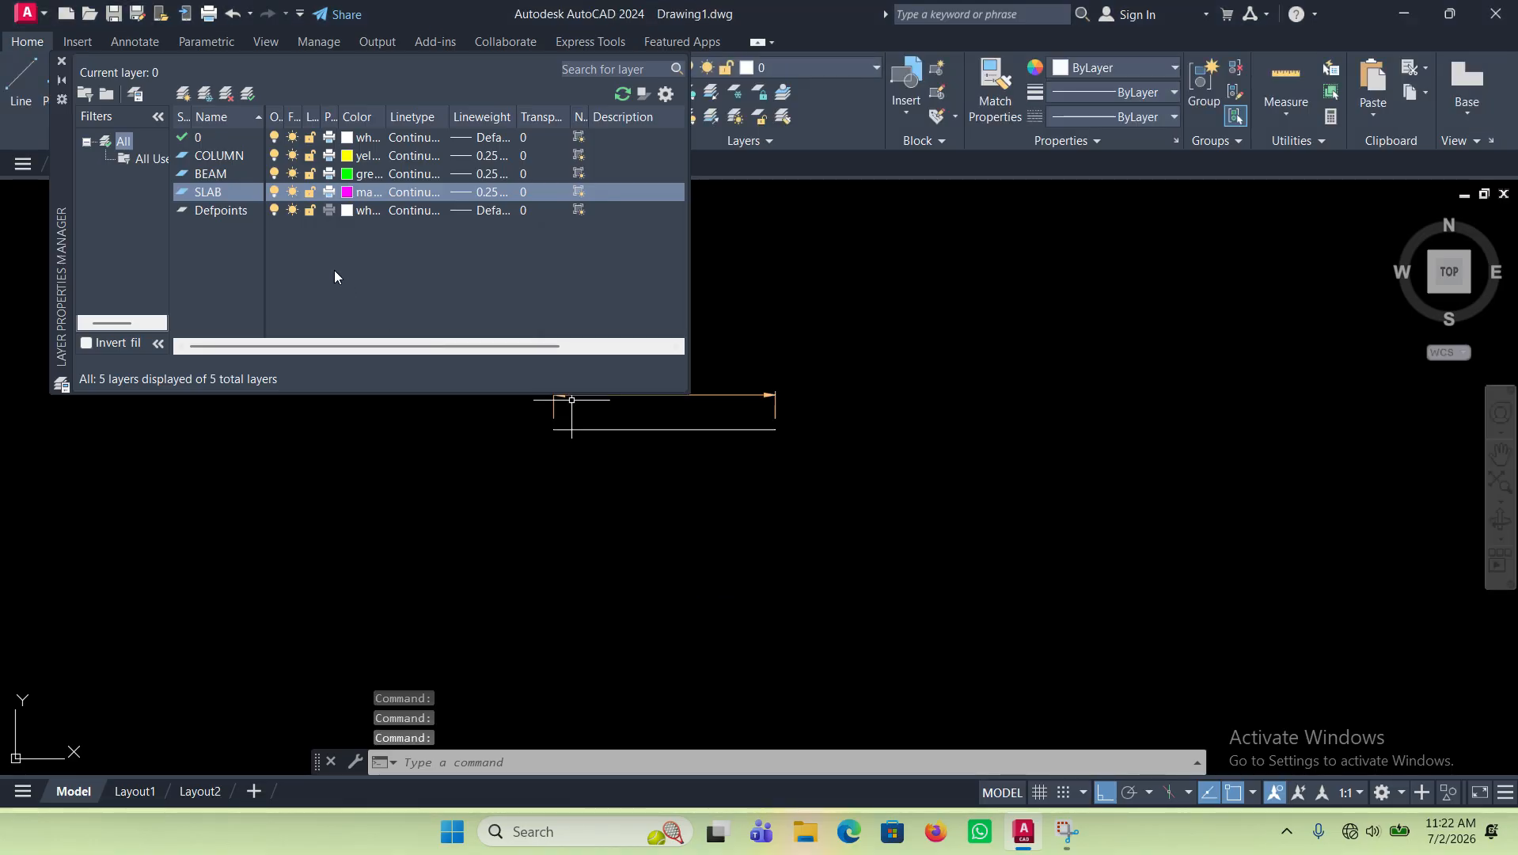
Step: Create a layer named PLATE based on the SLAB layer and set its color to cyan
{"action": "left_click", "coordinate": [183, 93]}
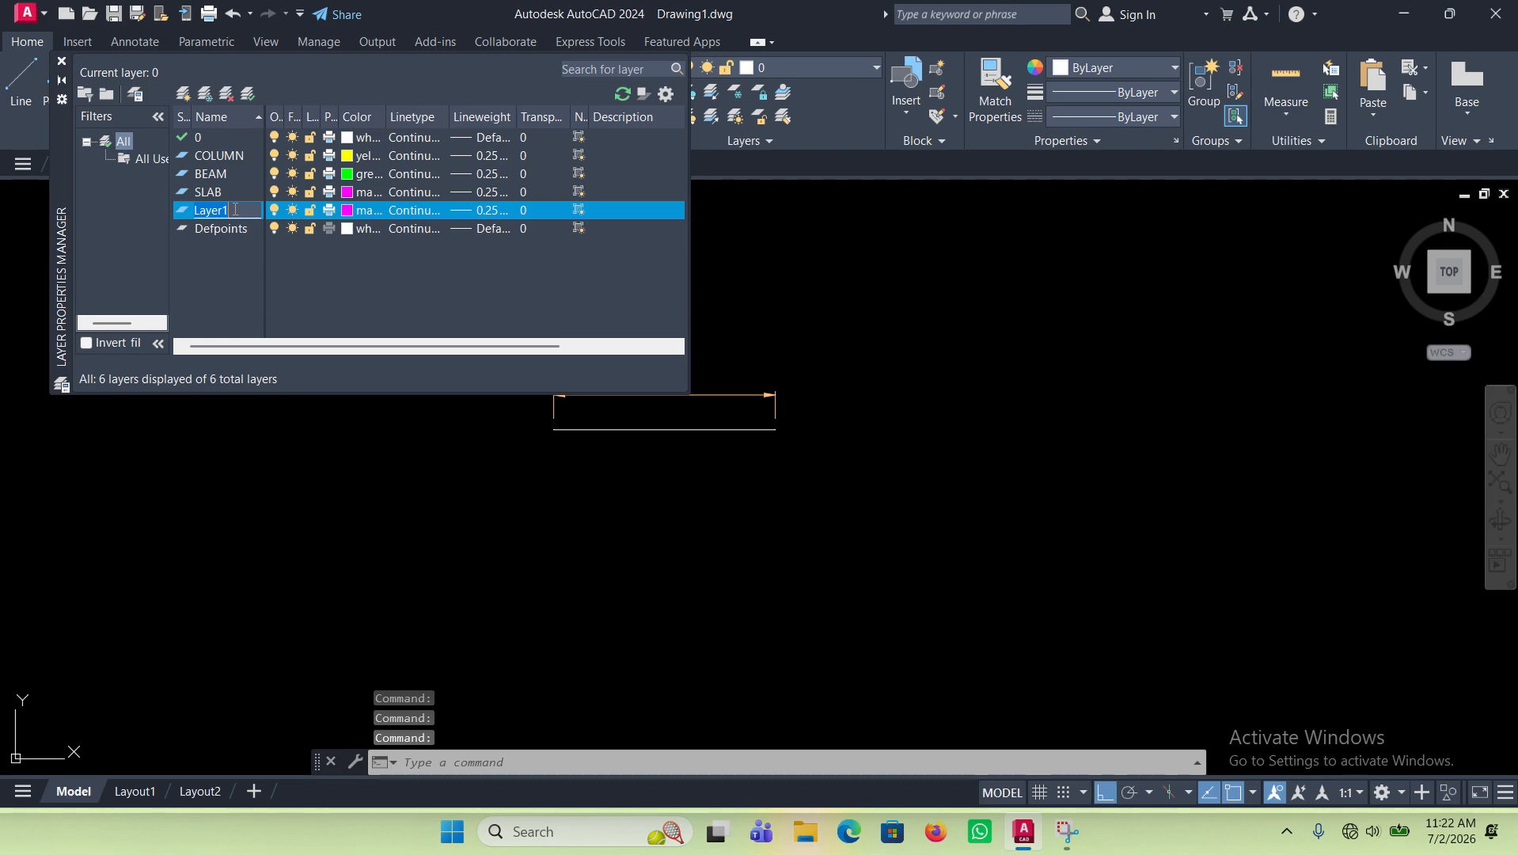
{"action": "type", "text": "PLATE"}
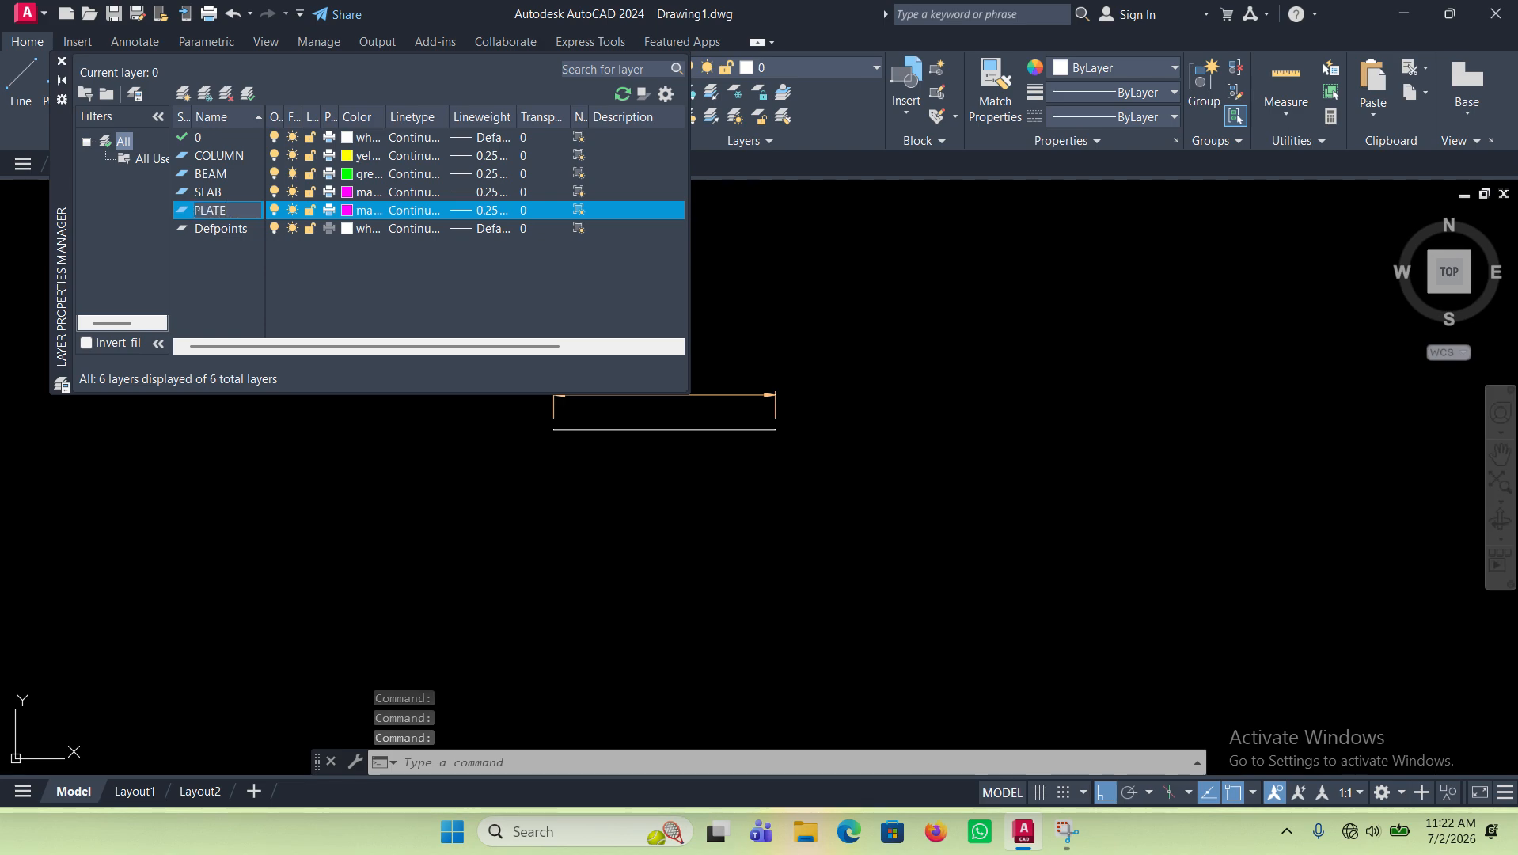
{"action": "left_click", "coordinate": [346, 211]}
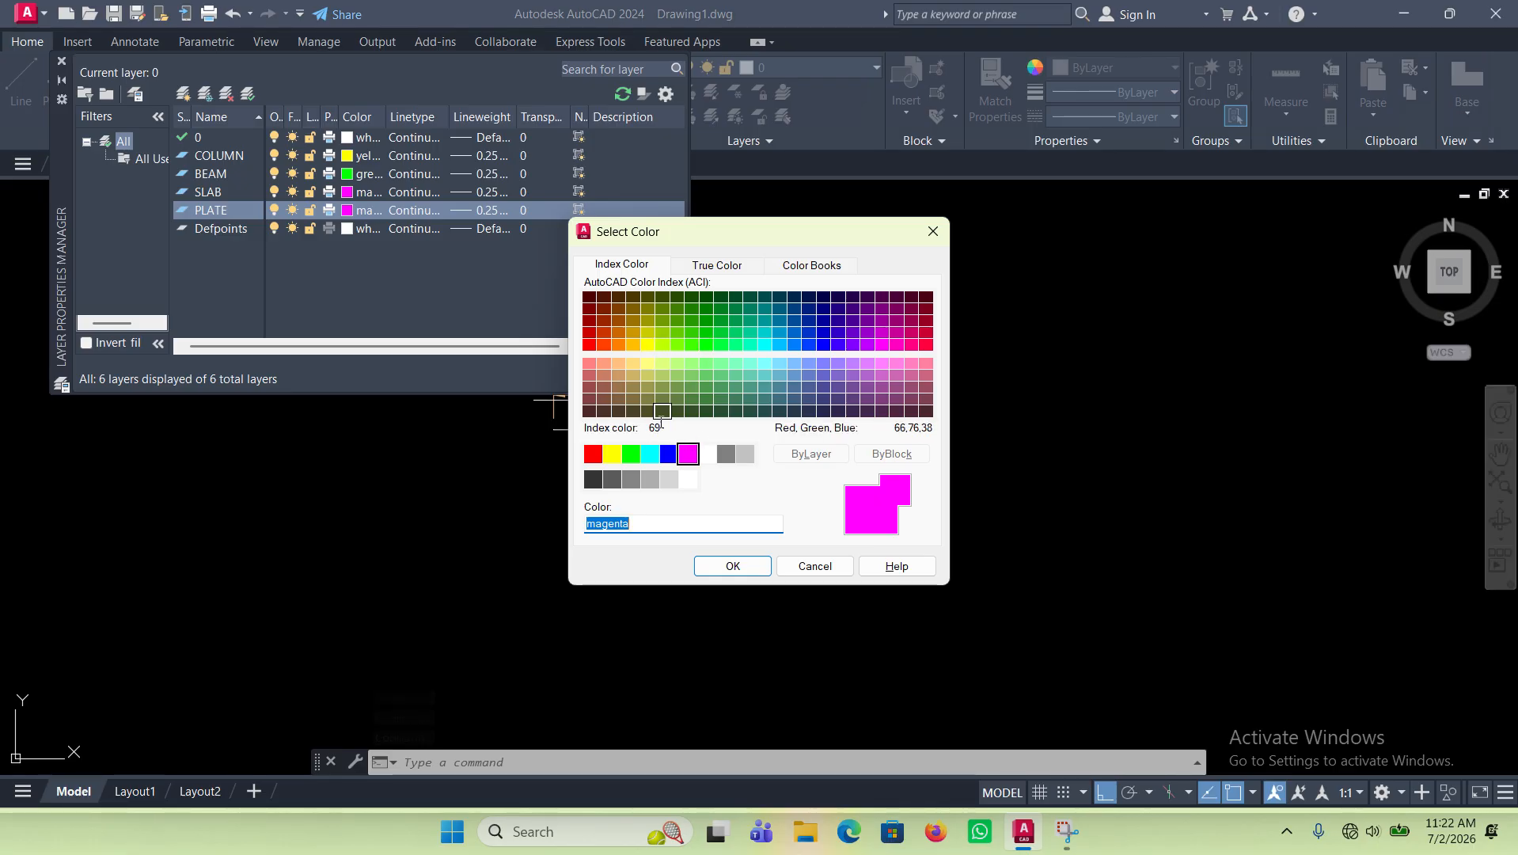
{"action": "left_click", "coordinate": [649, 454]}
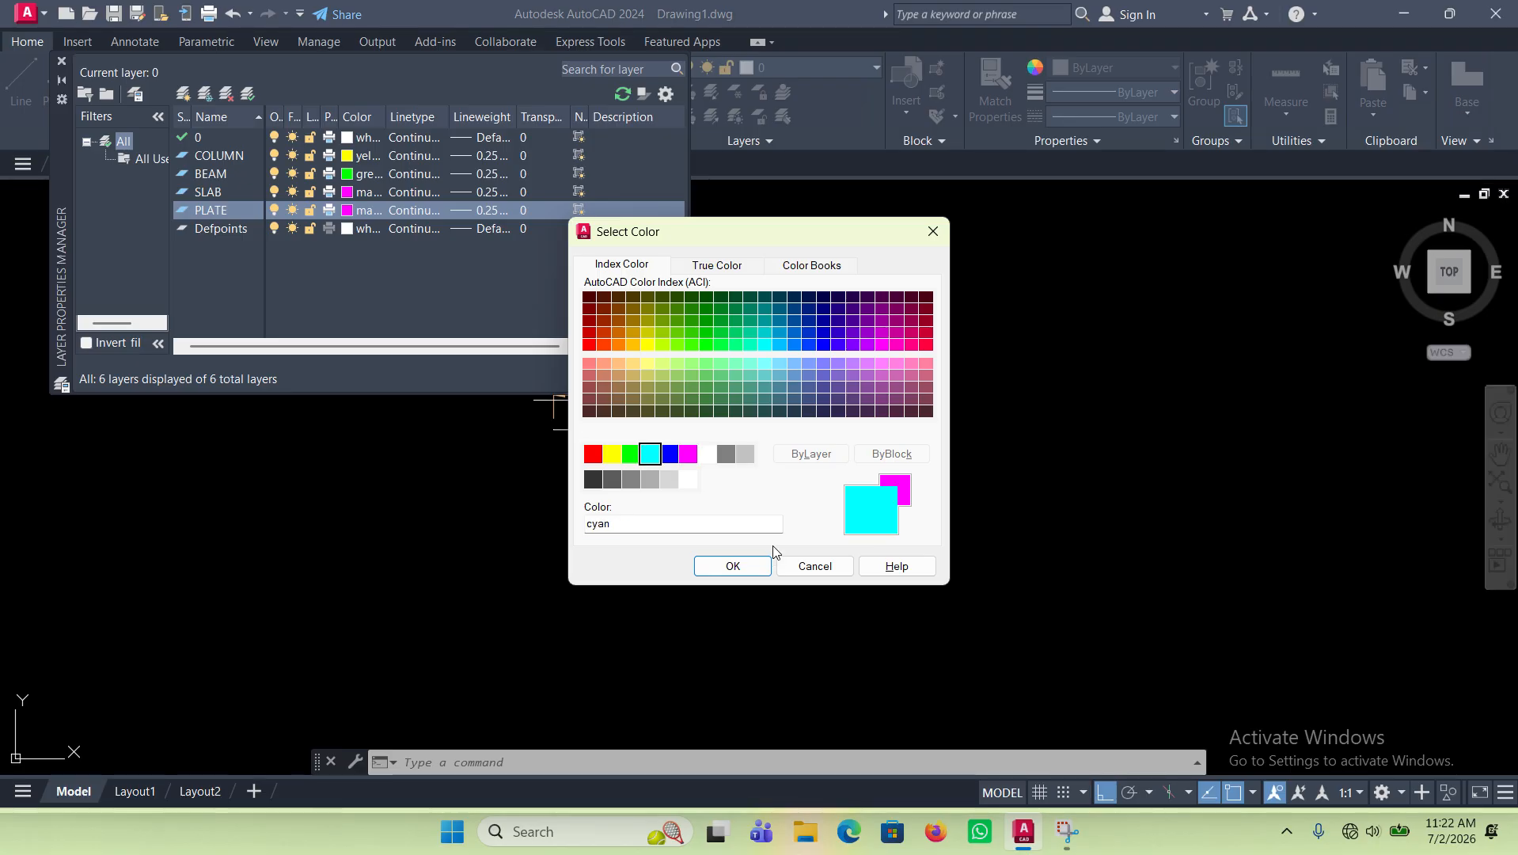
{"action": "left_click", "coordinate": [732, 566]}
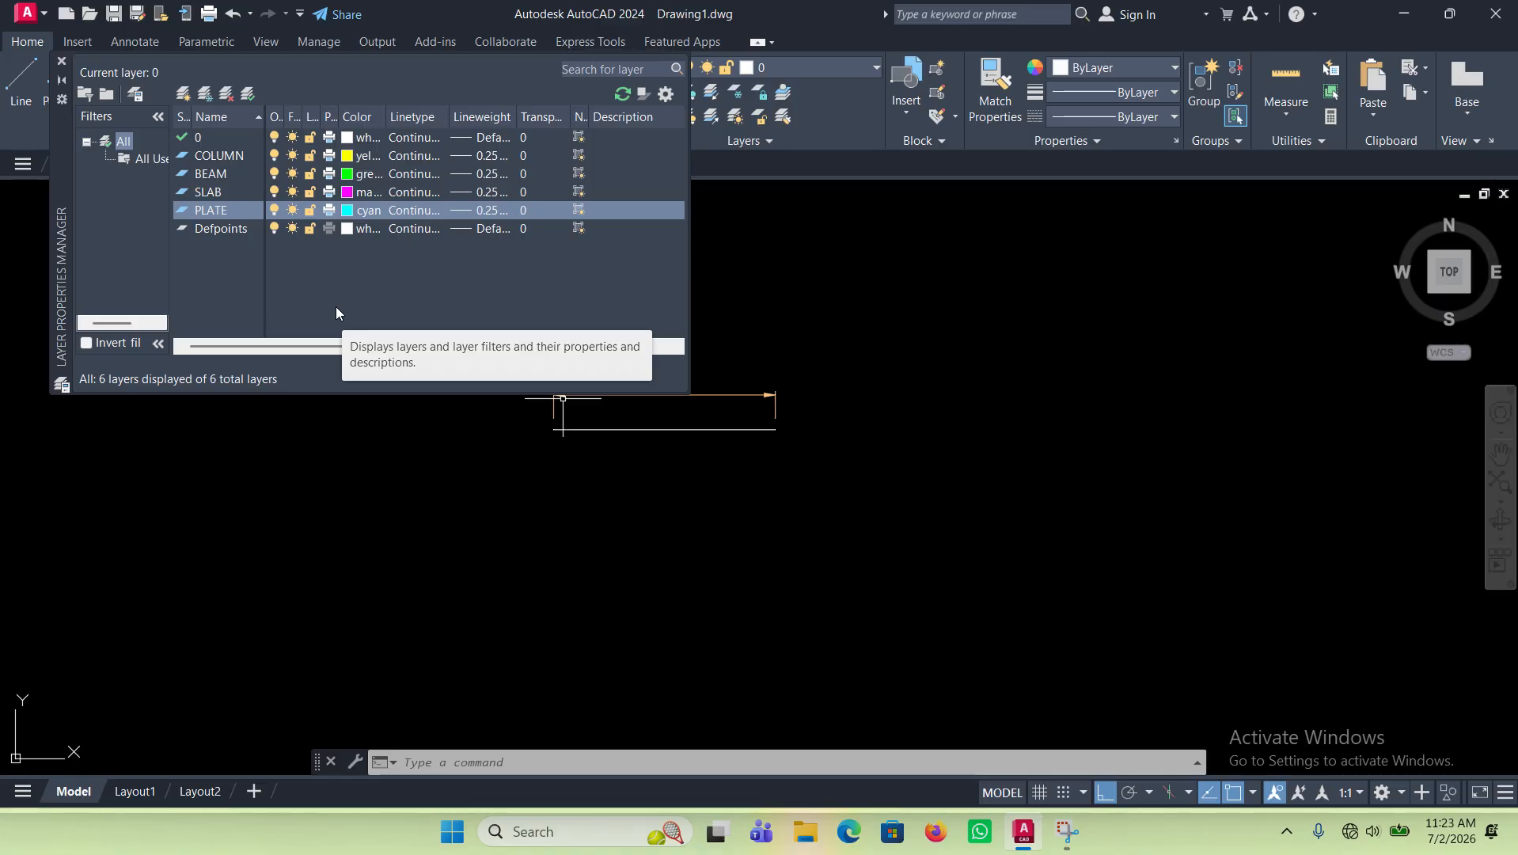
Step: Create a layer named CONE based on the PLATE layer and set its color to red
{"action": "left_click", "coordinate": [185, 94]}
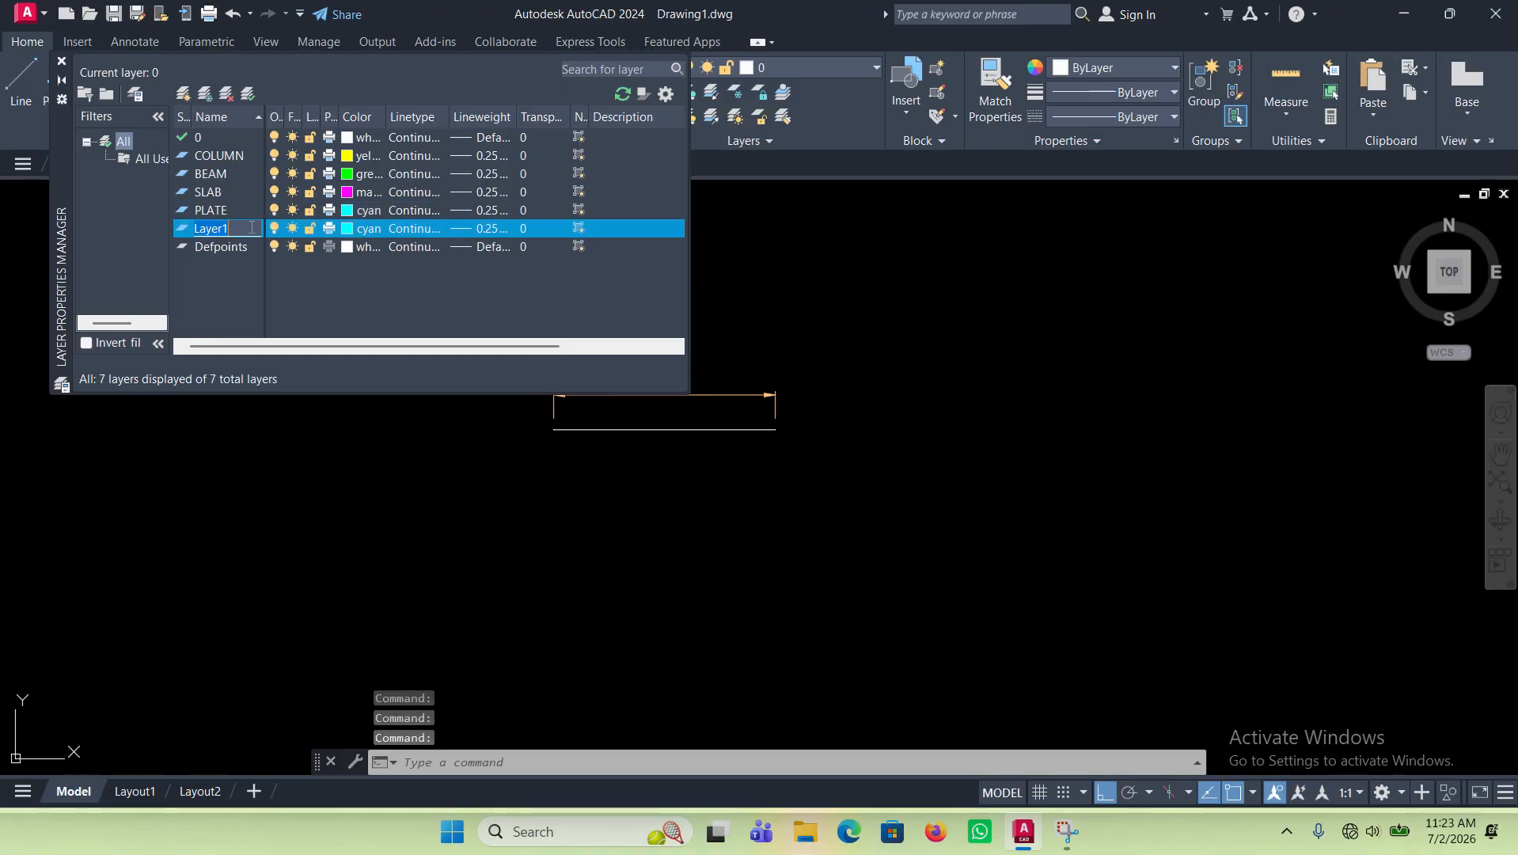
{"action": "type", "text": "CONE"}
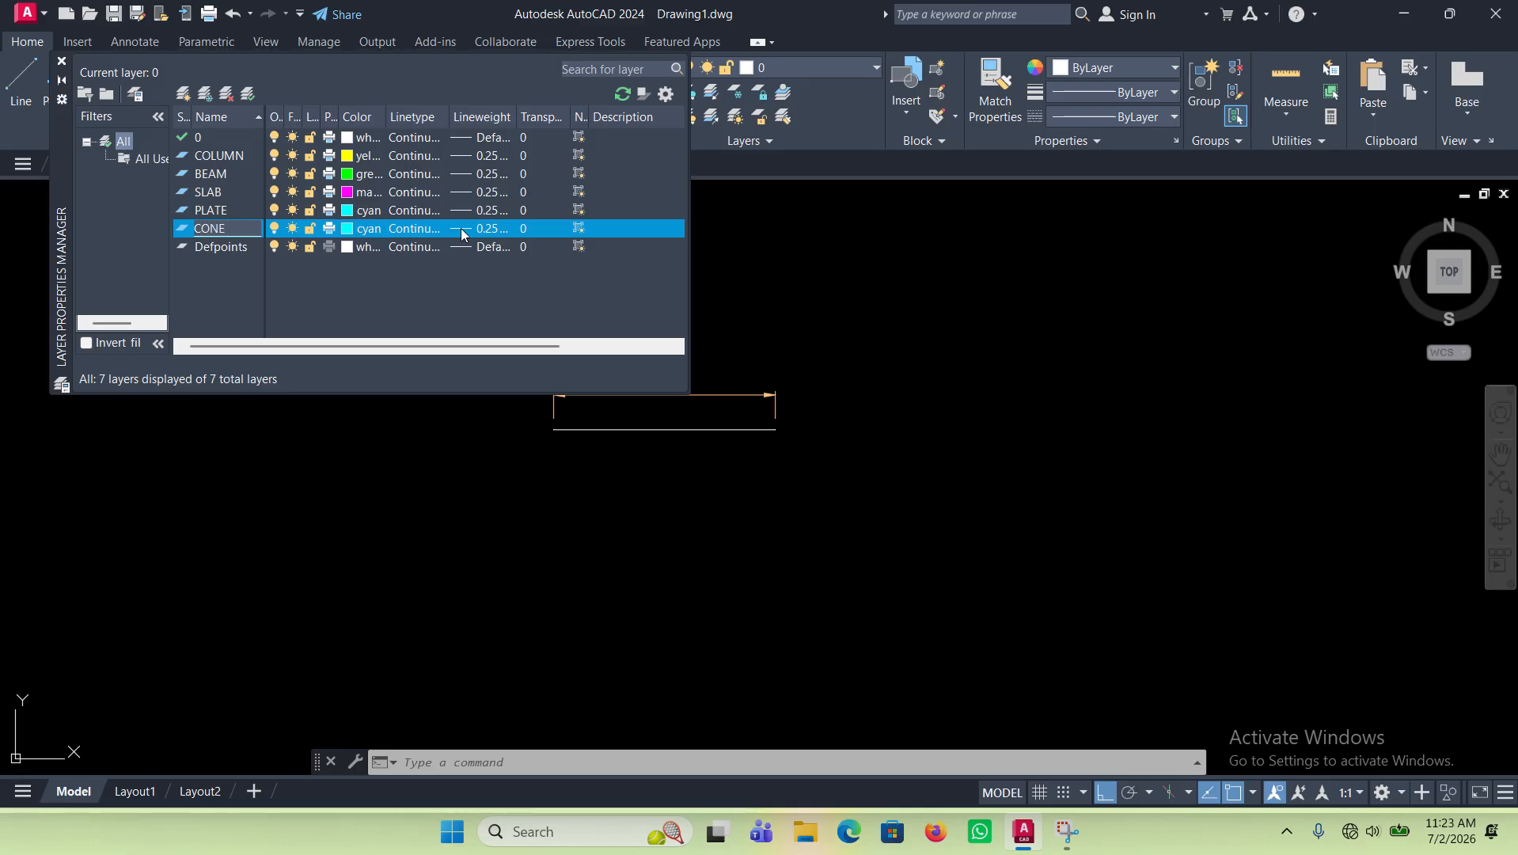
{"action": "left_click", "coordinate": [367, 228]}
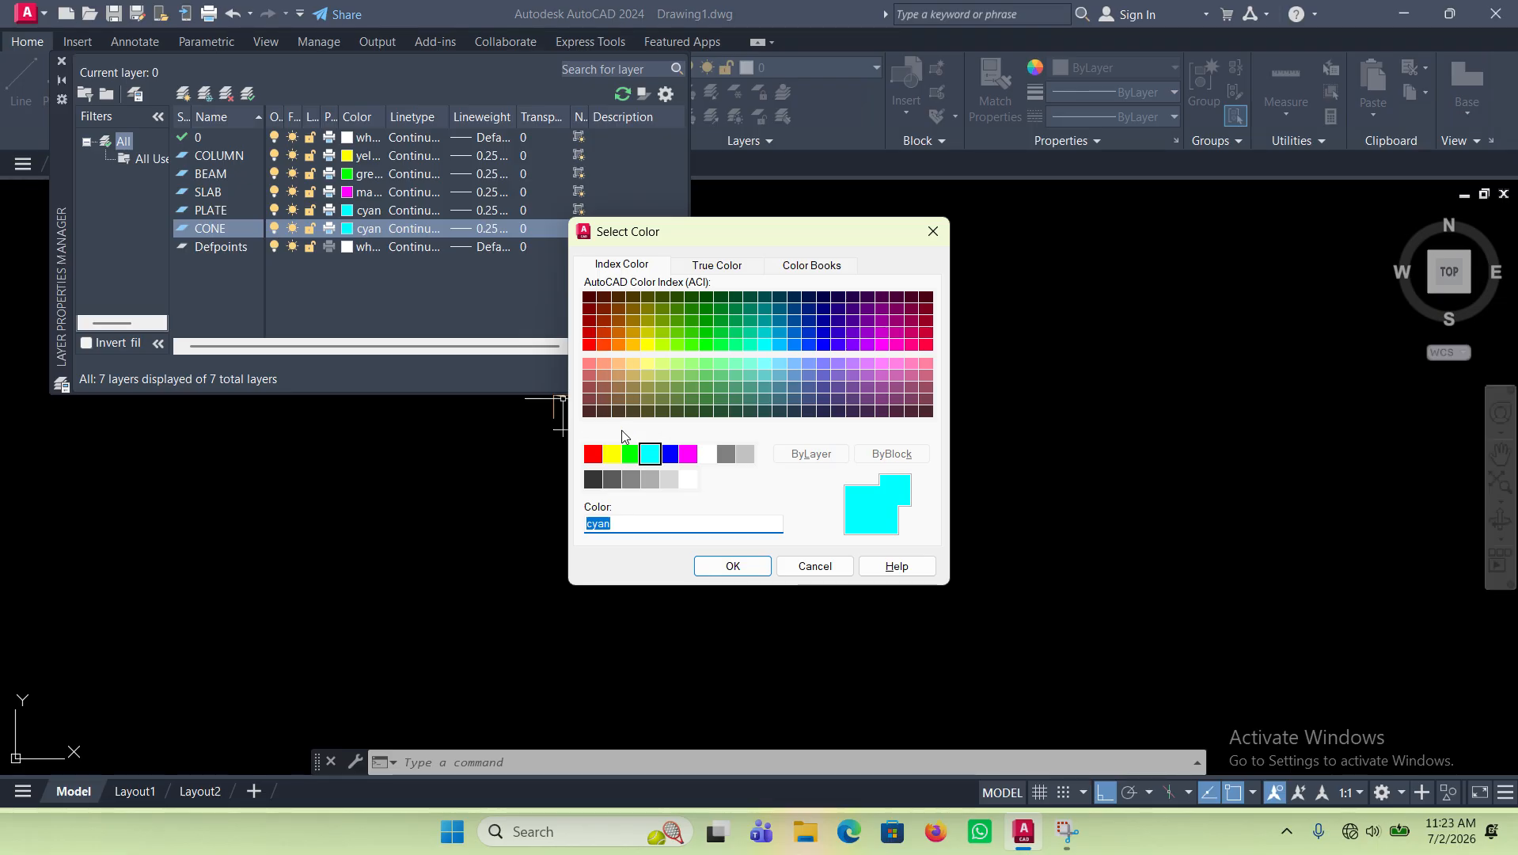
{"action": "left_click", "coordinate": [594, 456]}
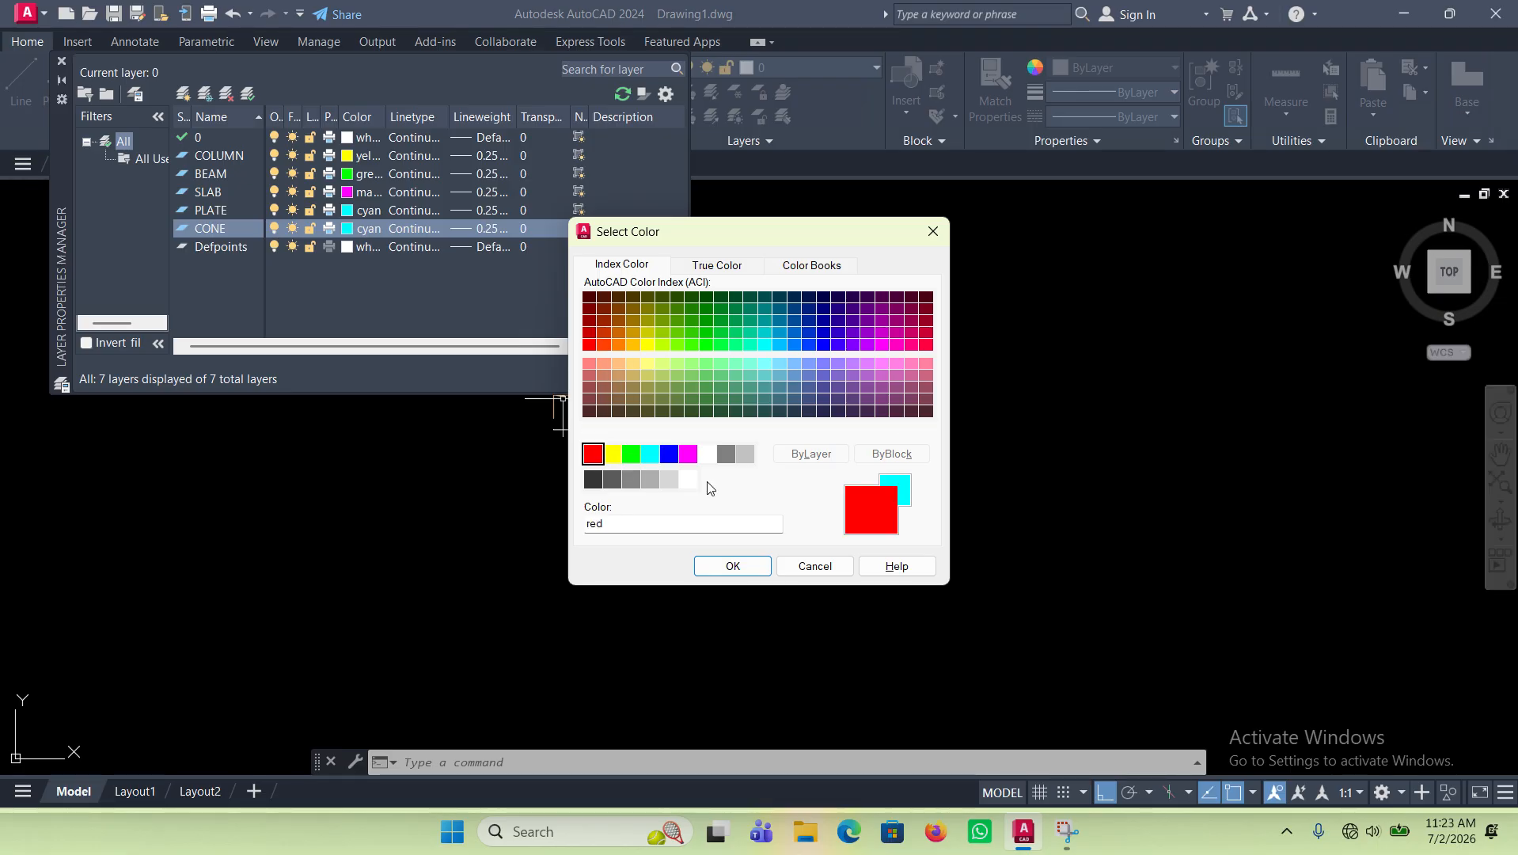
{"action": "left_click", "coordinate": [732, 566]}
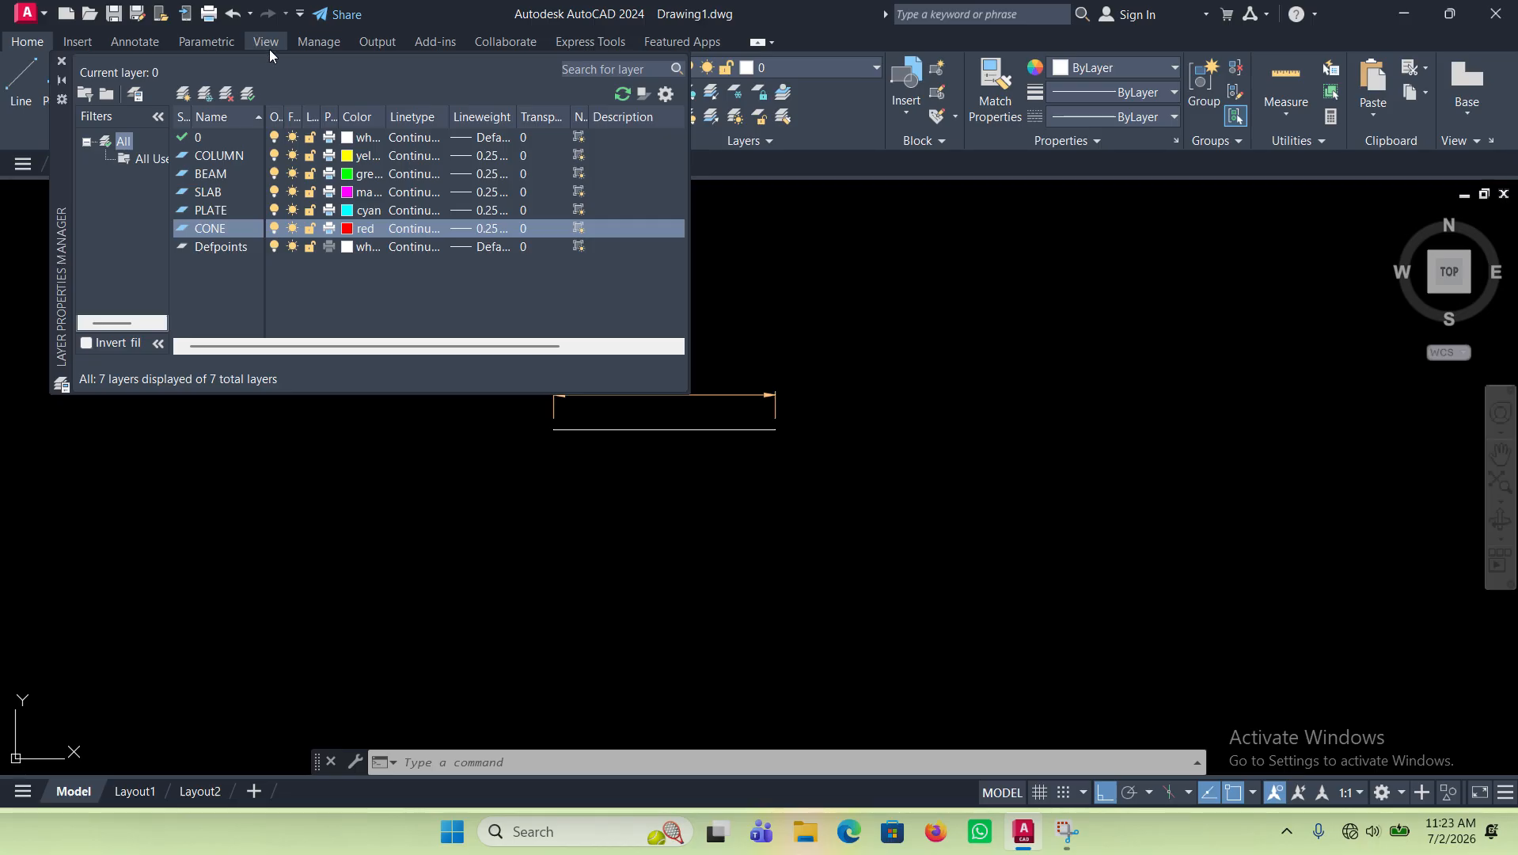
Step: Create a layer named PIPE based on the CONE layer and set its color to blue
{"action": "left_click", "coordinate": [184, 93]}
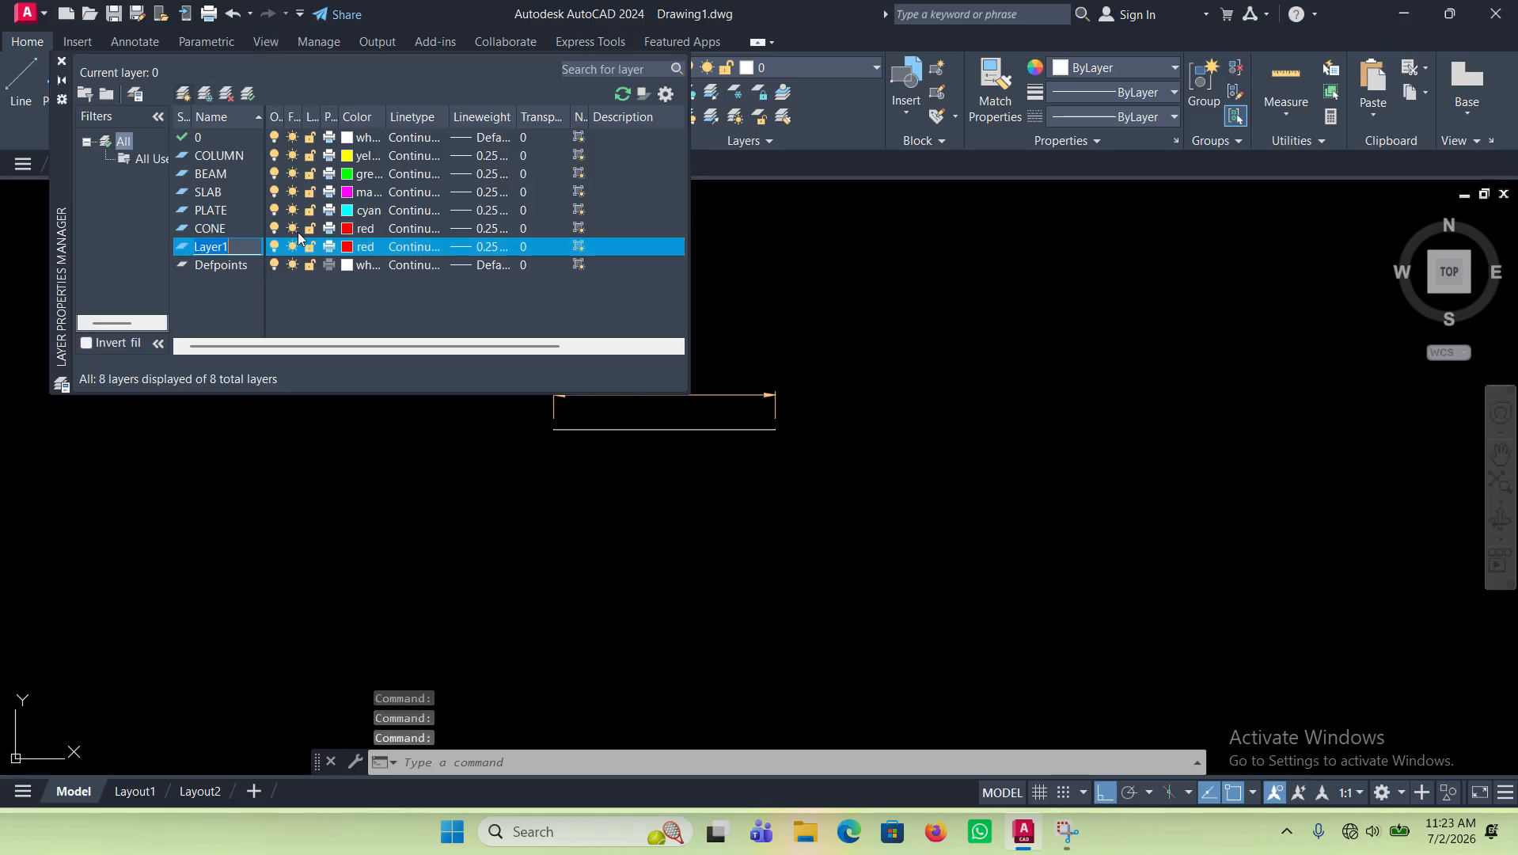
{"action": "type", "text": "PIPE"}
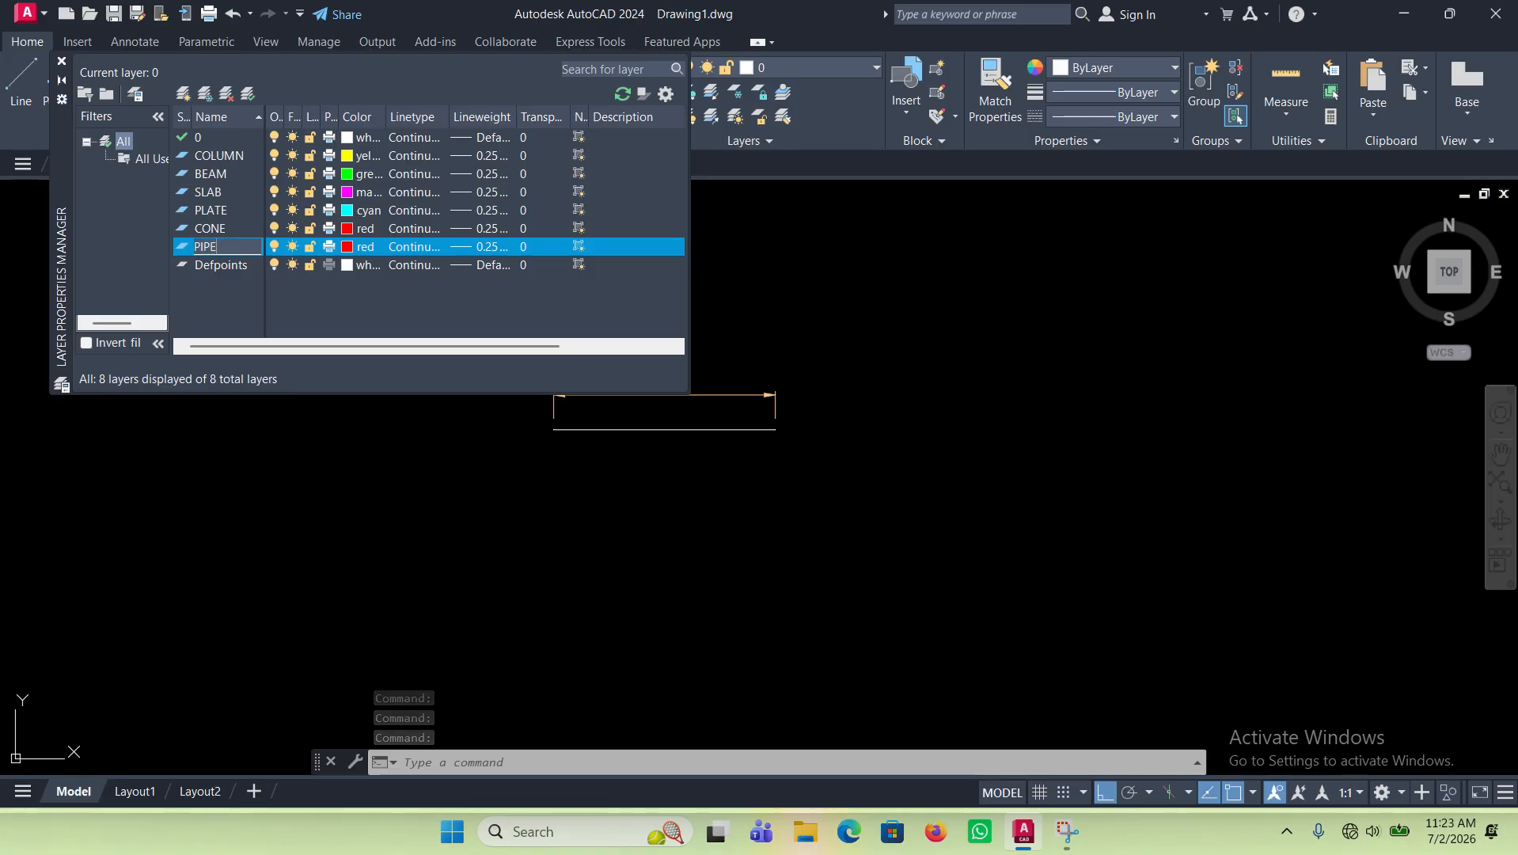
{"action": "left_click", "coordinate": [358, 246]}
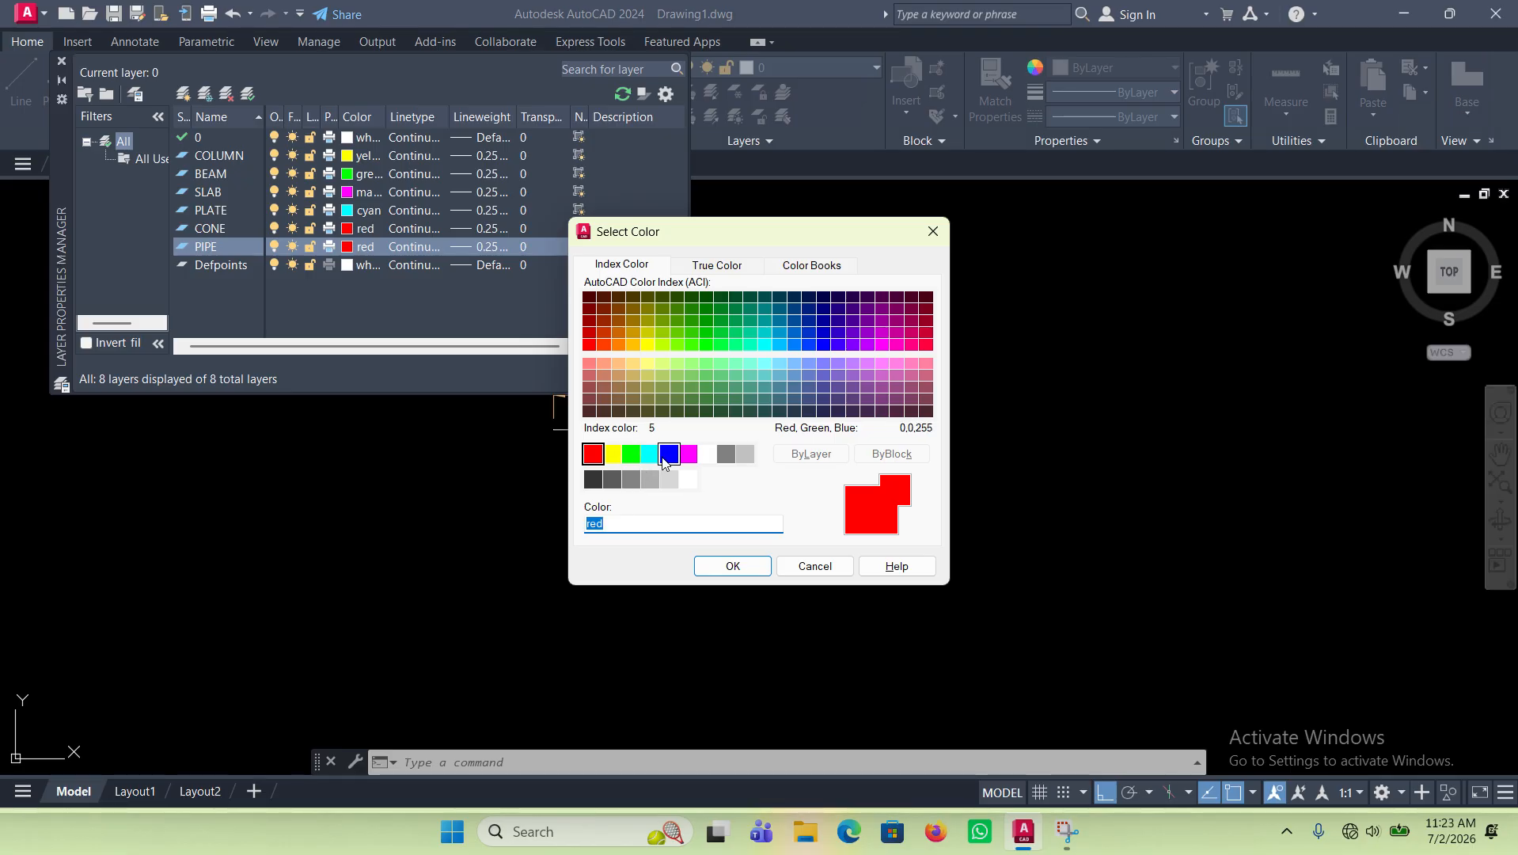
{"action": "left_click", "coordinate": [669, 453]}
{"action": "left_click", "coordinate": [732, 565]}
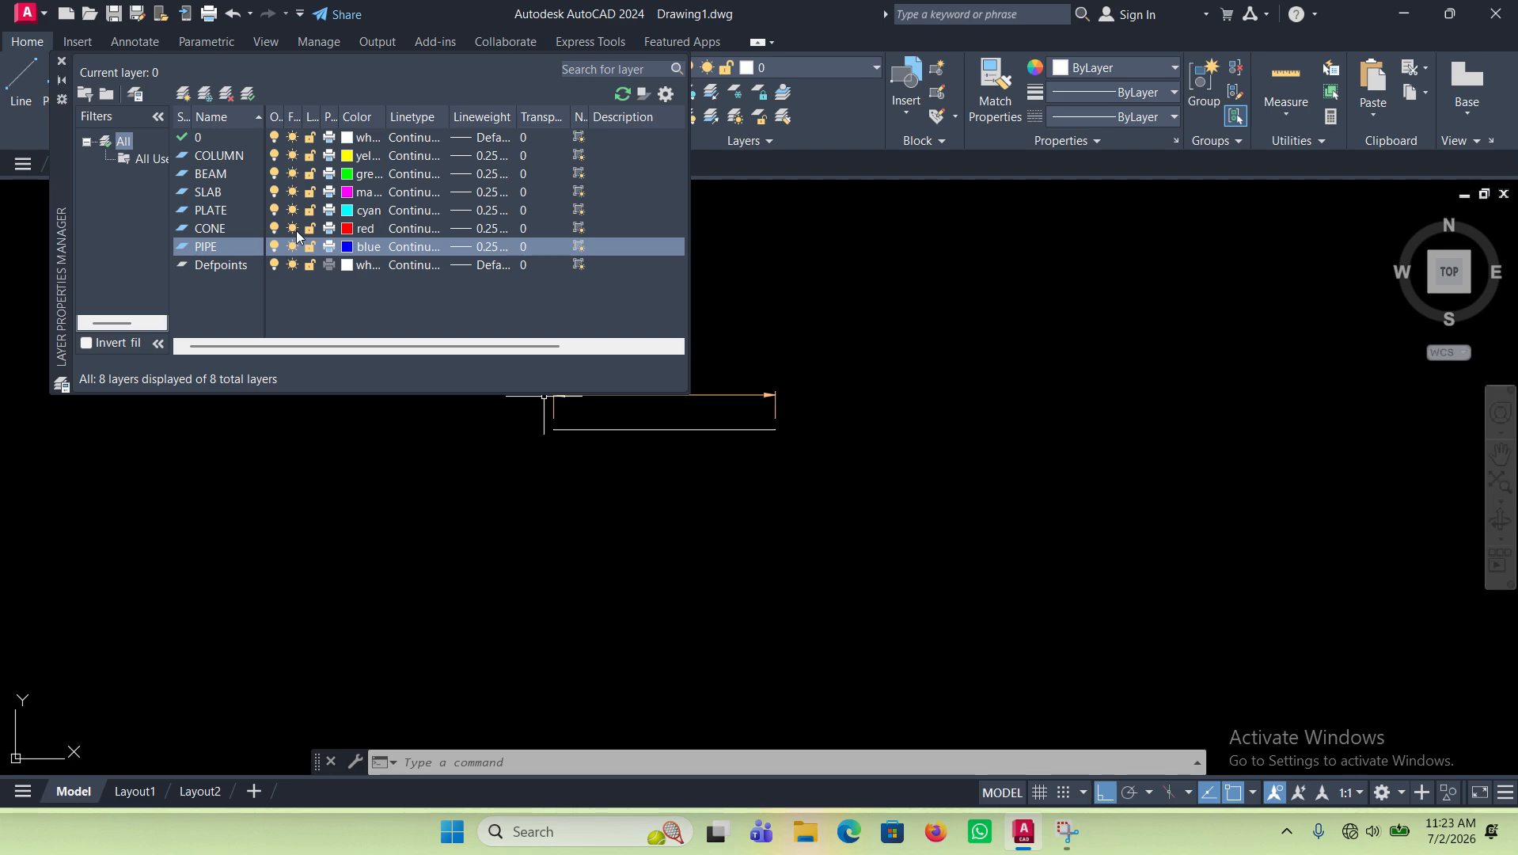
Step: Create a layer named CENTER LINE based on the PIPE layer and set its color to index color 21
{"action": "left_click", "coordinate": [181, 95]}
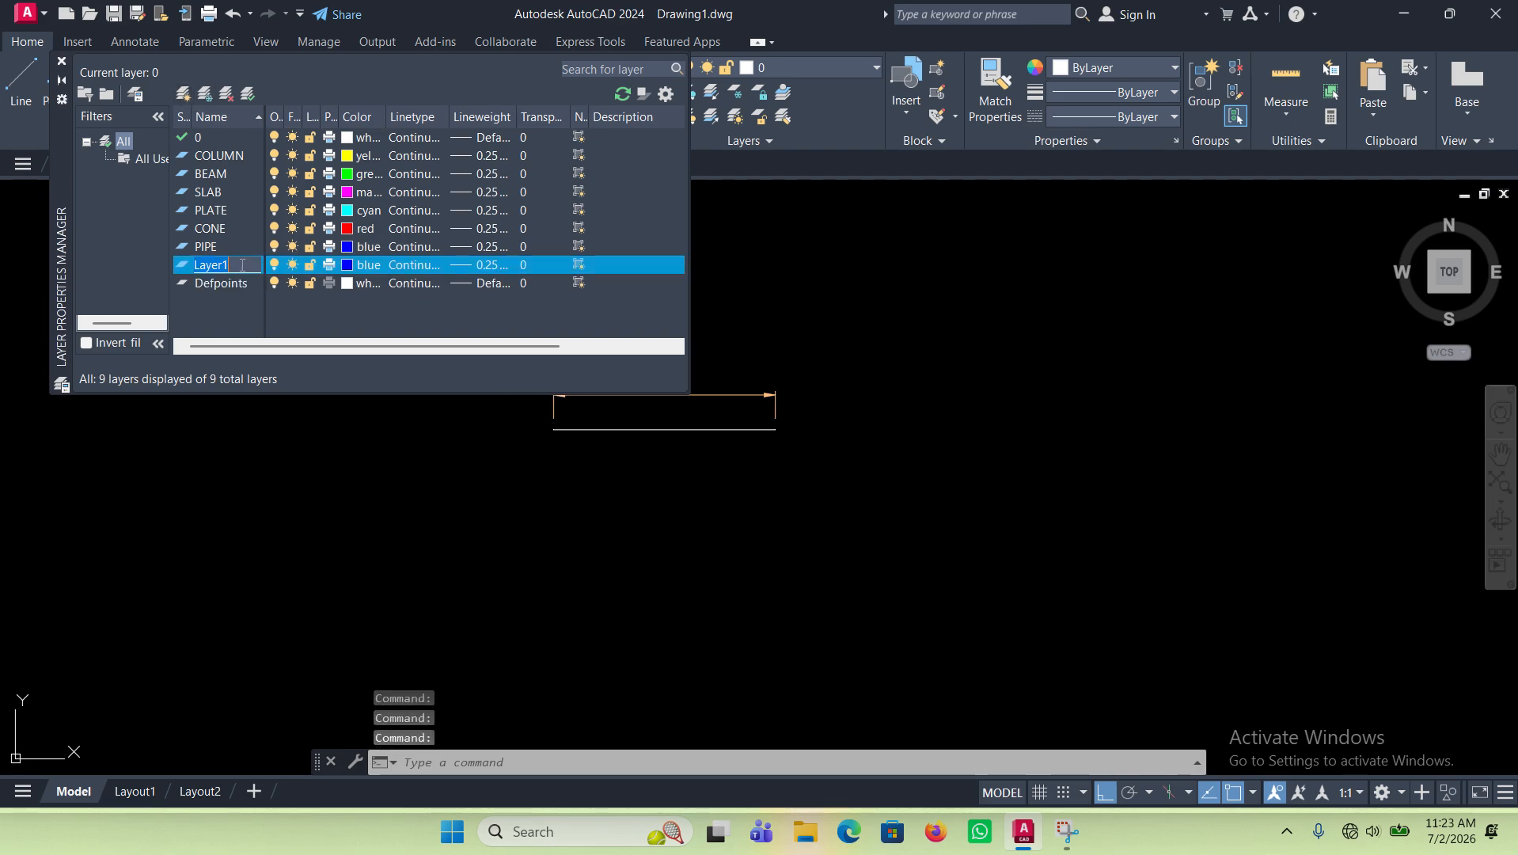
{"action": "type", "text": "C"}
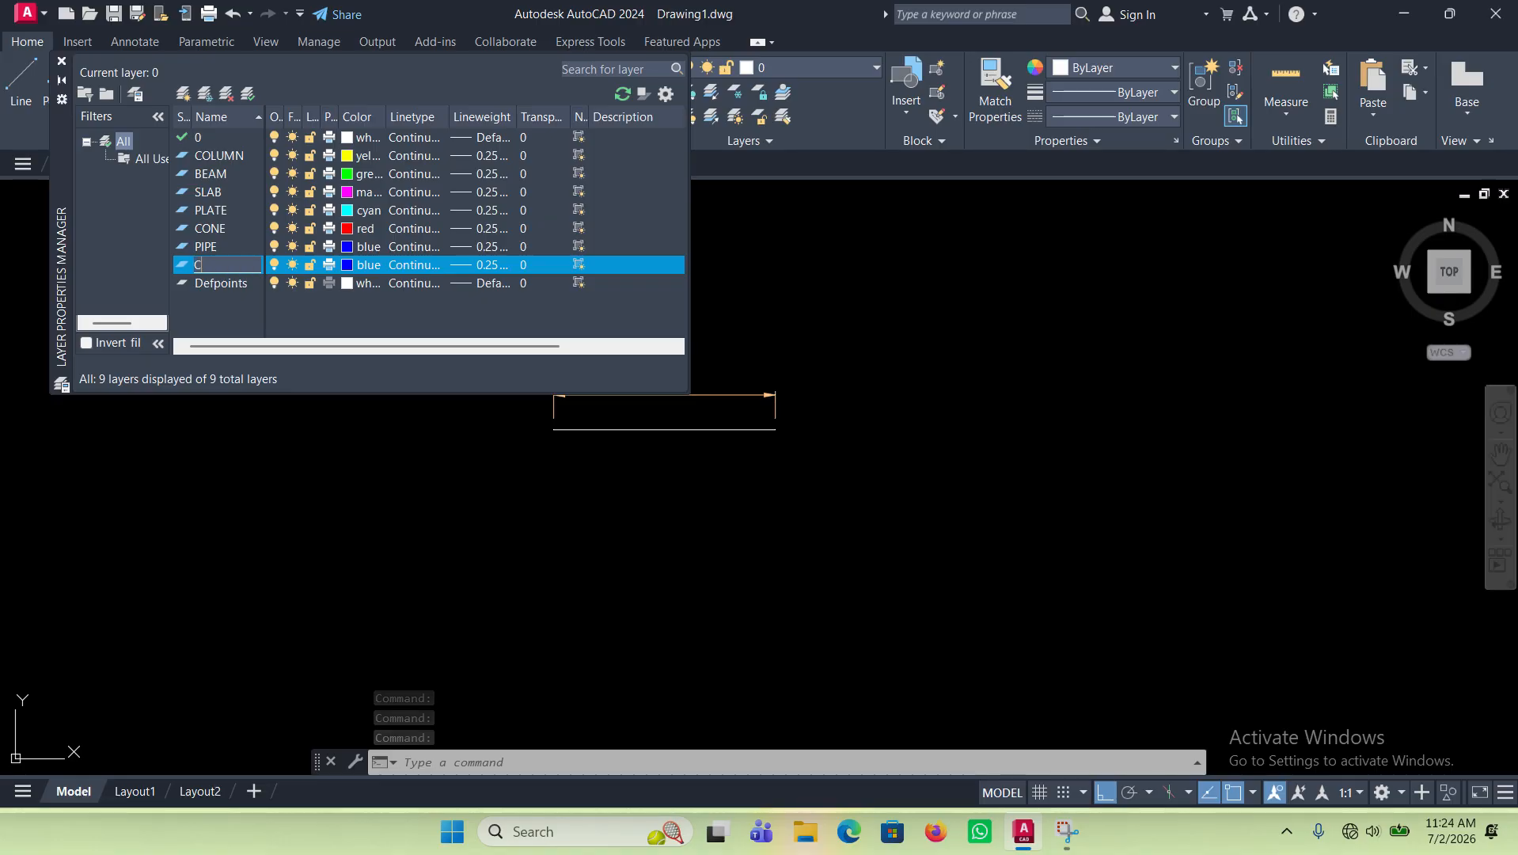
{"action": "type", "text": "ENTER"}
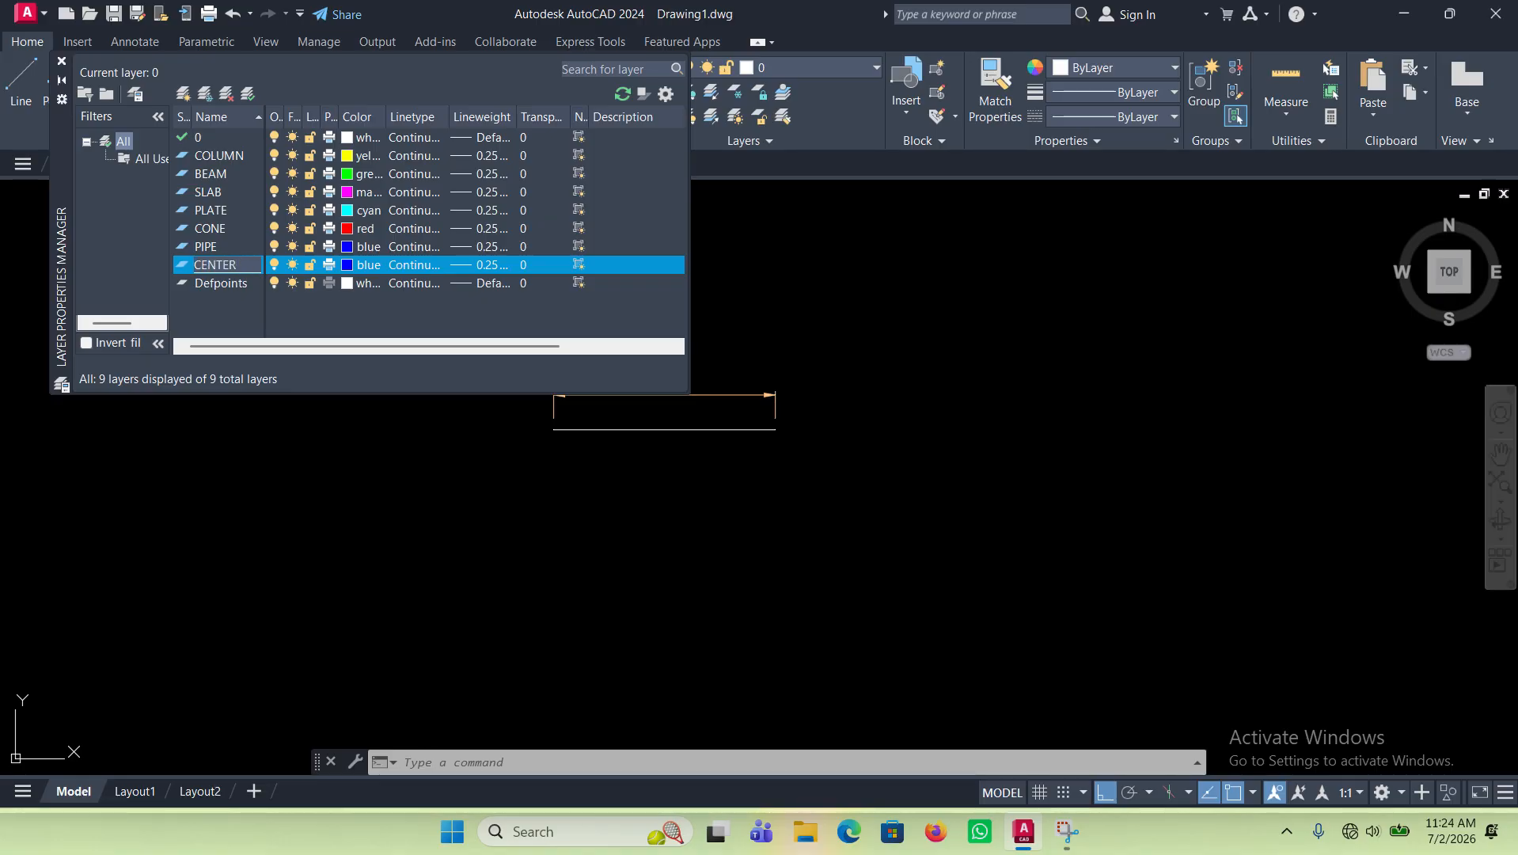
{"action": "type", "text": " LINE"}
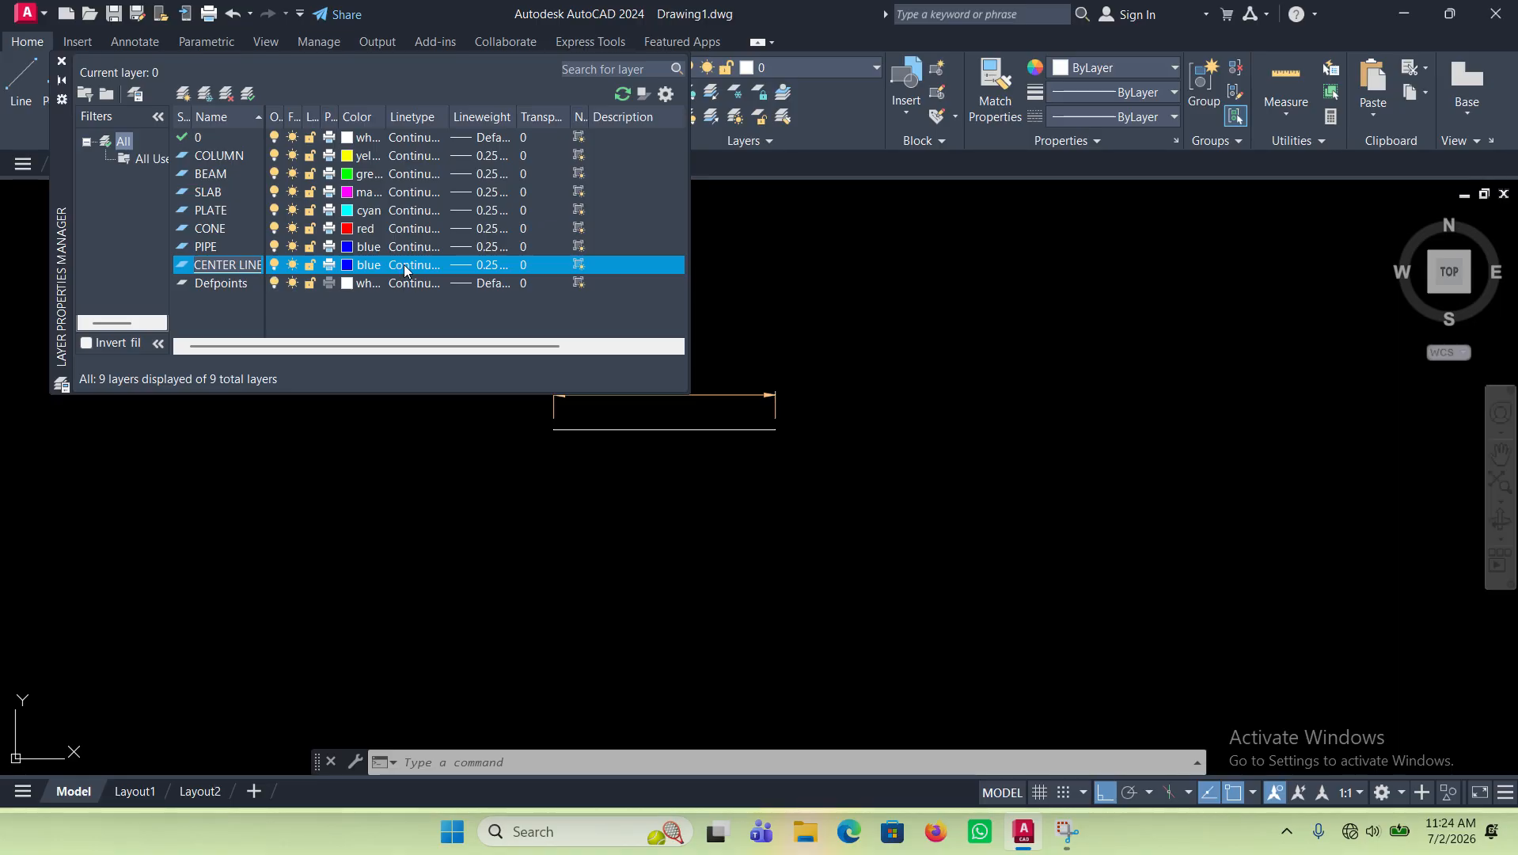
{"action": "left_click", "coordinate": [347, 266]}
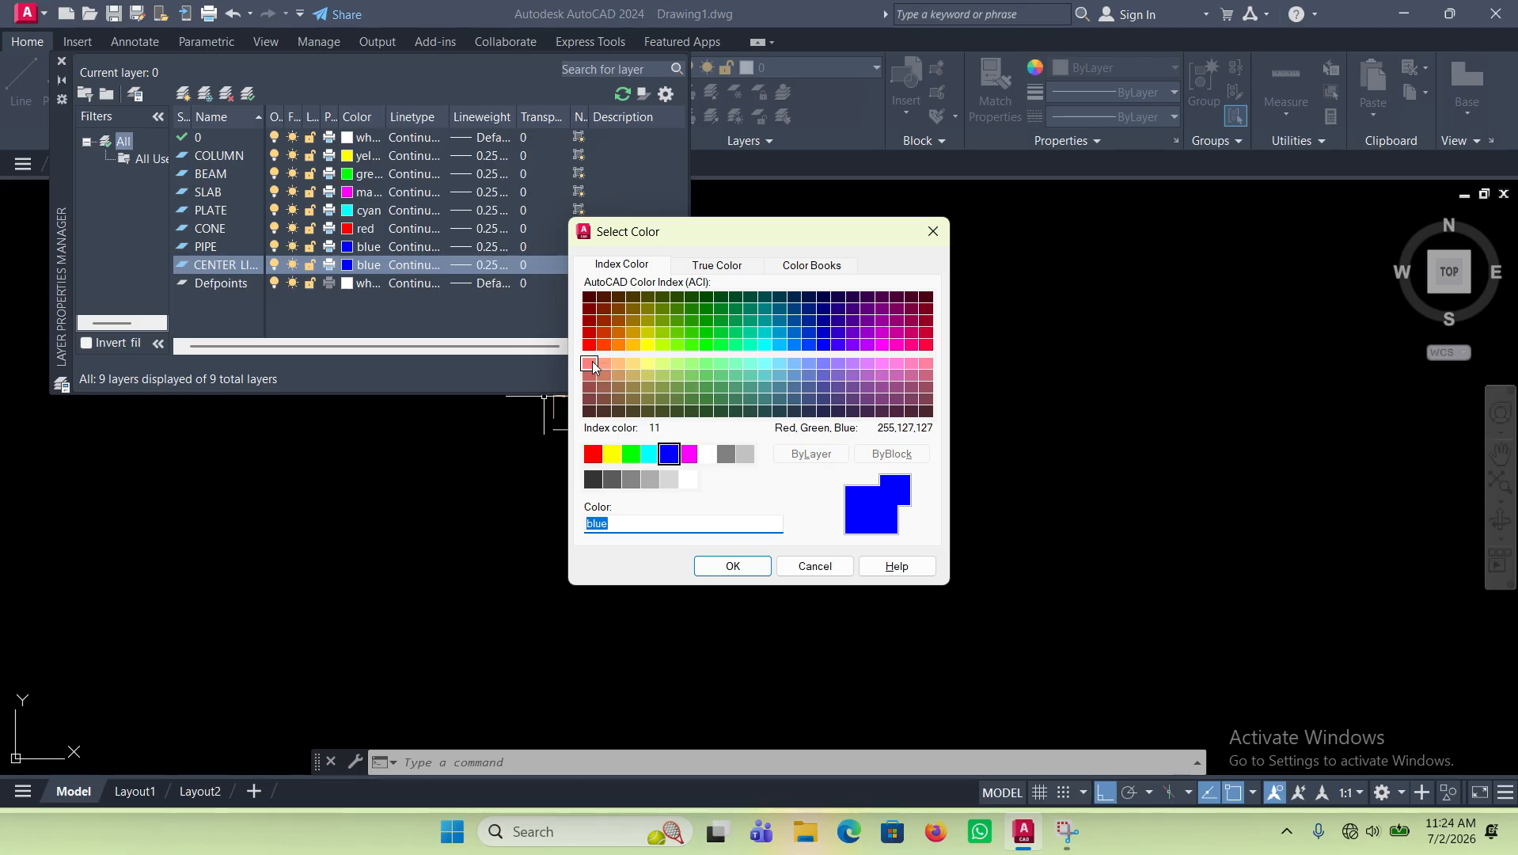
{"action": "left_click", "coordinate": [602, 366]}
{"action": "left_click", "coordinate": [743, 571]}
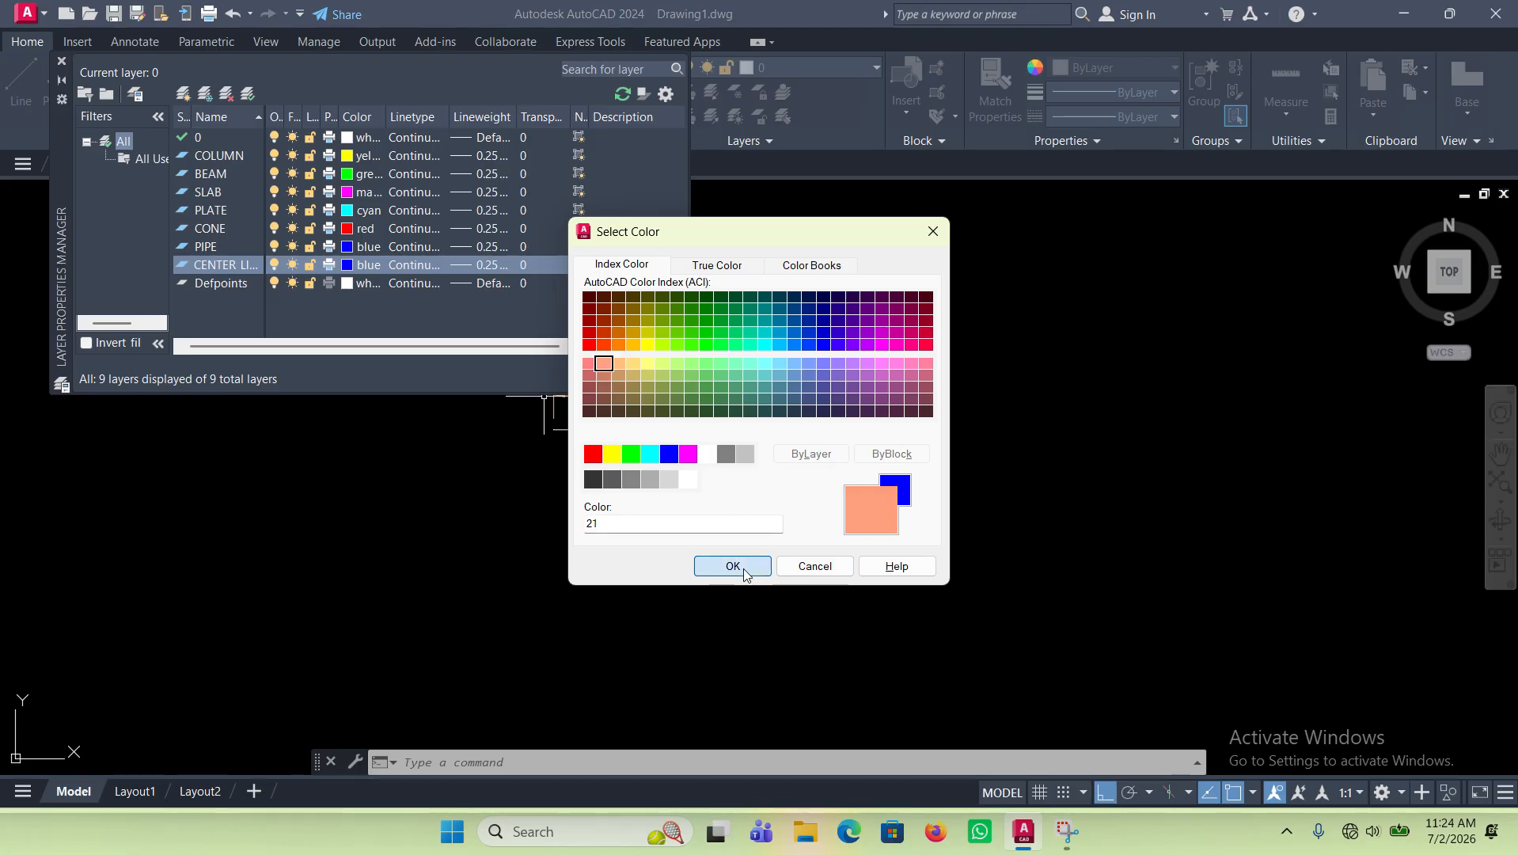
Step: Set the CENTER LINE layer's lineweight to 0.05 mm and close the layer manager
{"action": "left_click", "coordinate": [463, 269]}
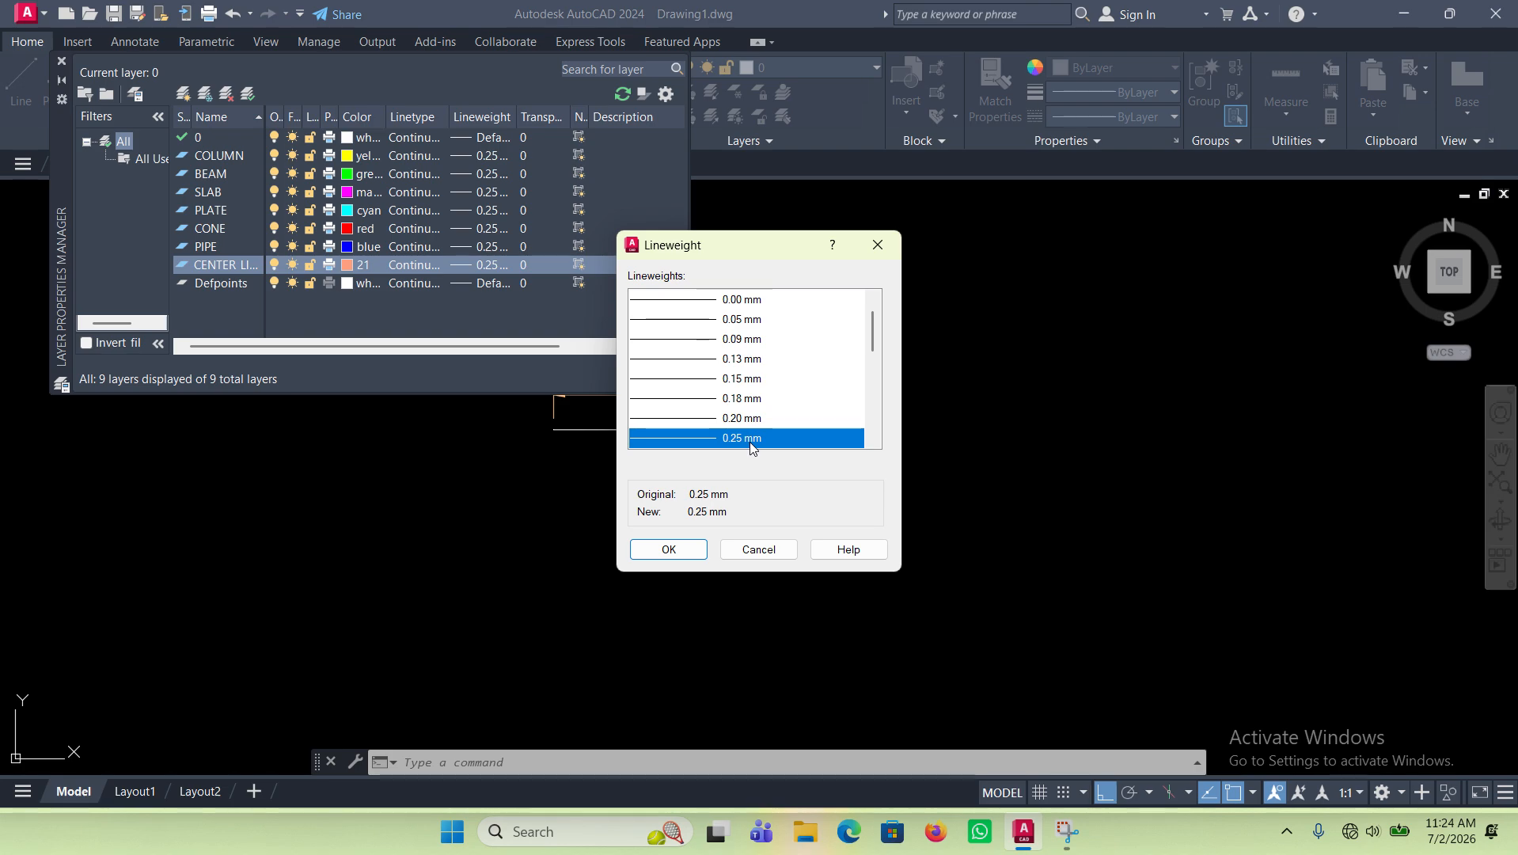
{"action": "scroll", "coordinate": [763, 421], "scroll_direction": "up", "scroll_amount": 1}
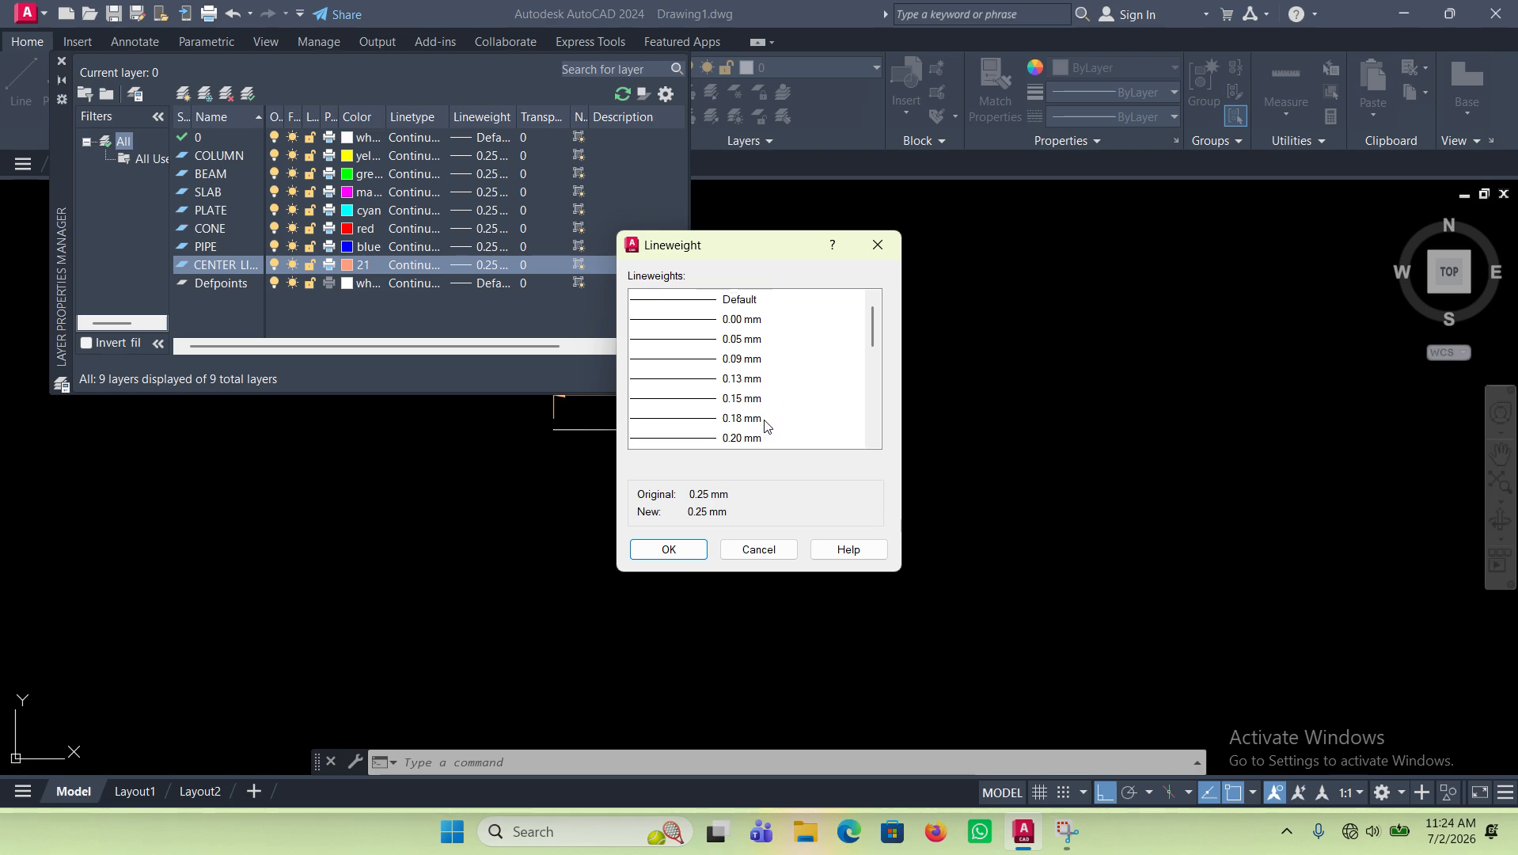
{"action": "left_click", "coordinate": [733, 342]}
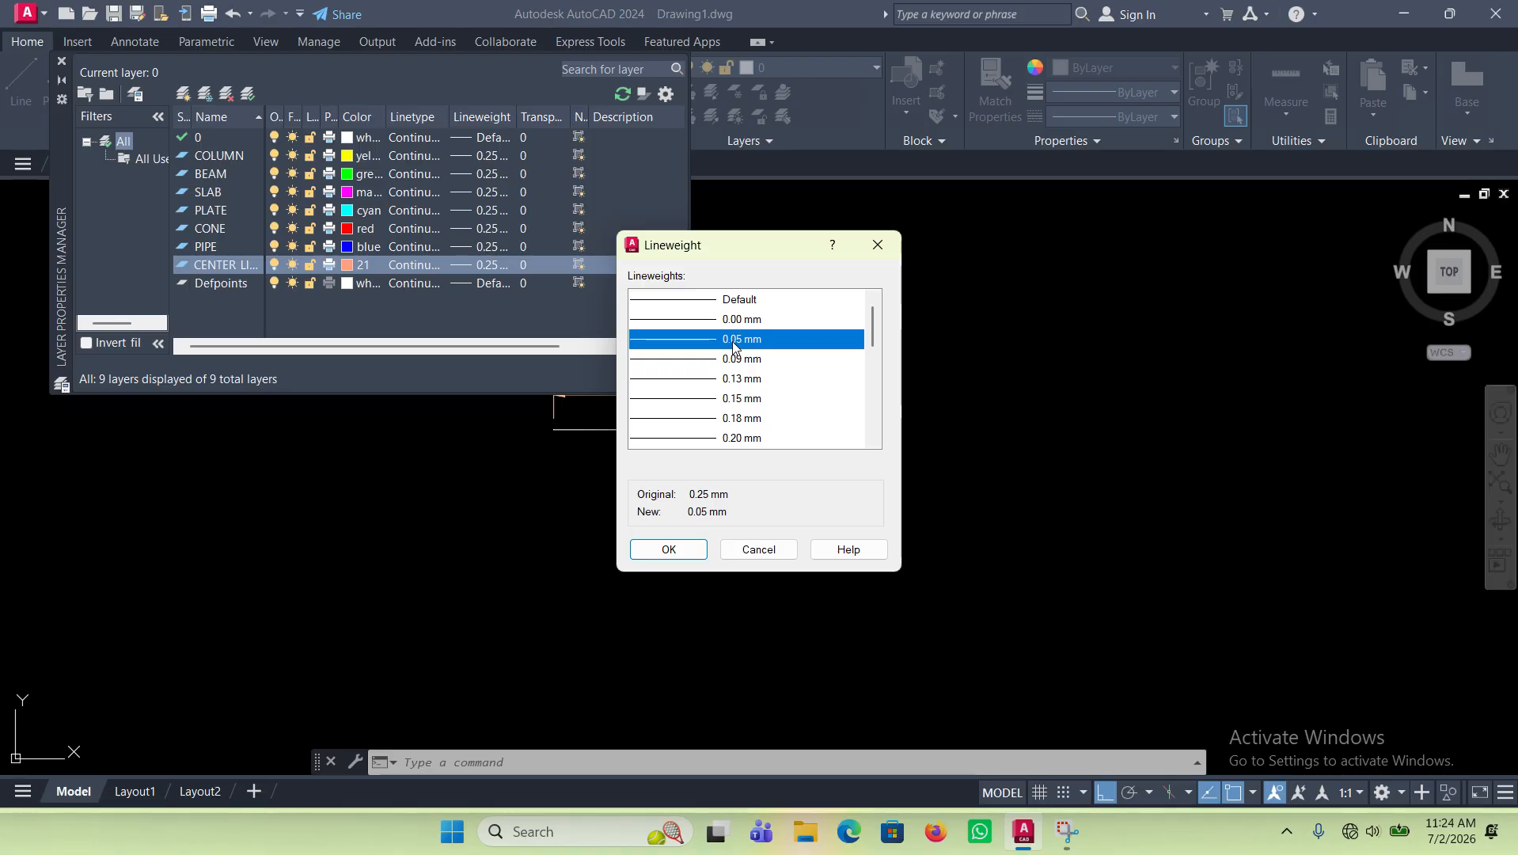
{"action": "left_click", "coordinate": [669, 549]}
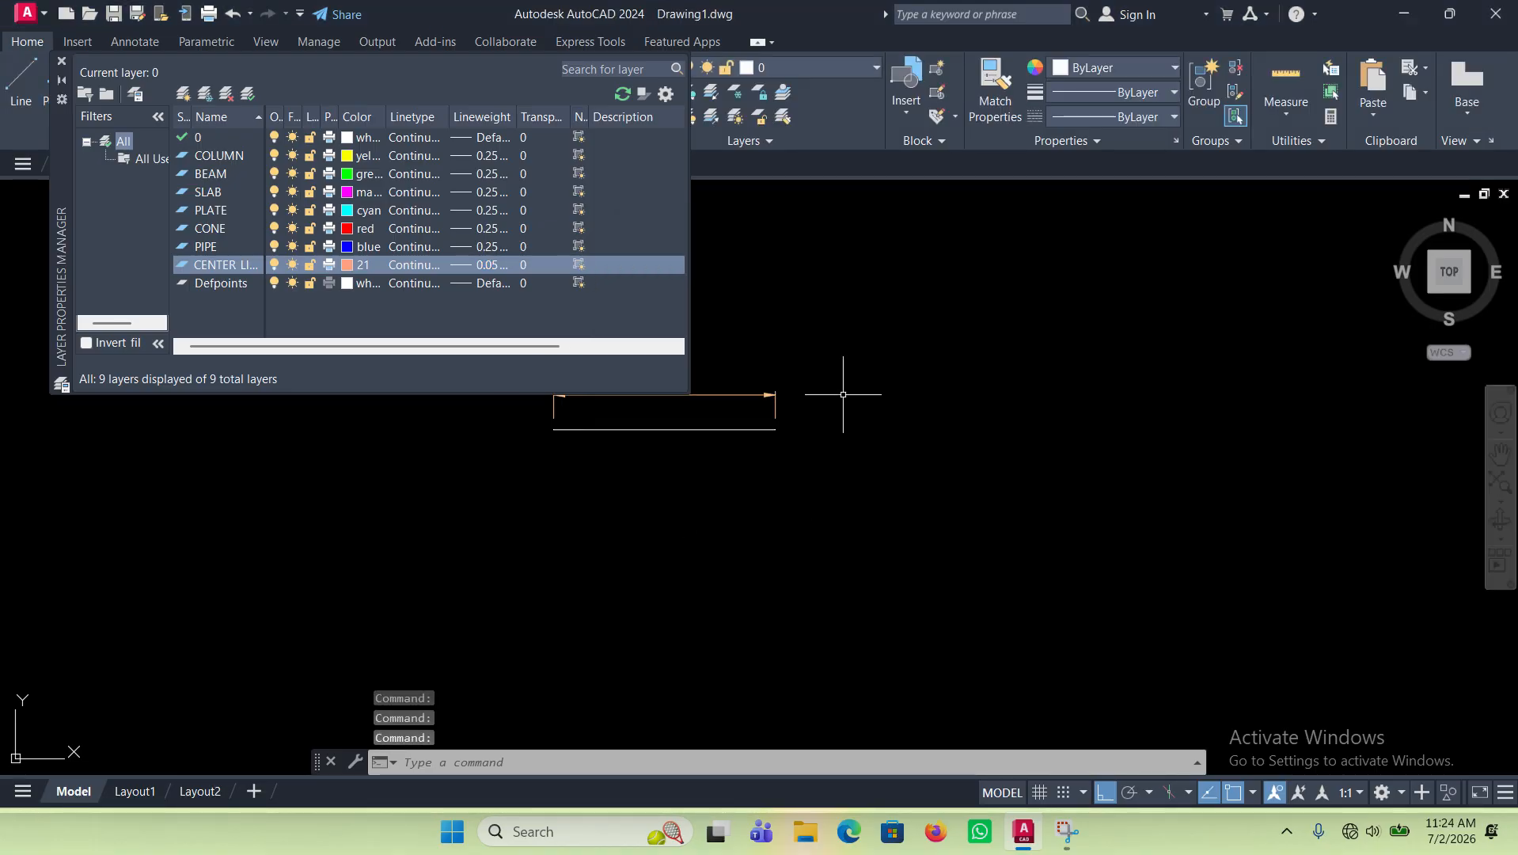
{"action": "left_click", "coordinate": [62, 61]}
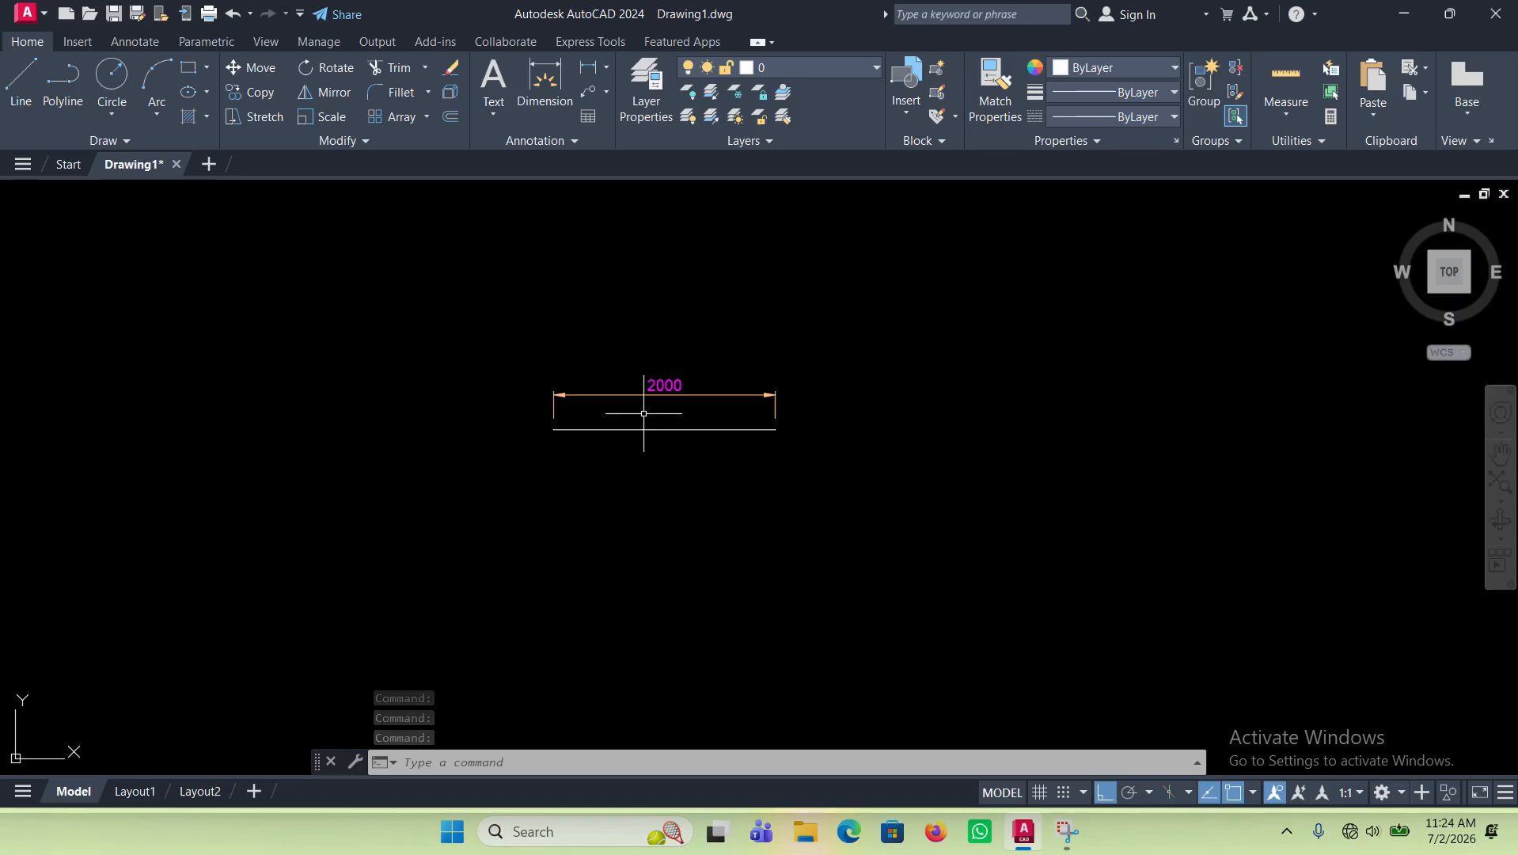
{"action": "scroll", "coordinate": [646, 415], "scroll_direction": "up", "scroll_amount": 4}
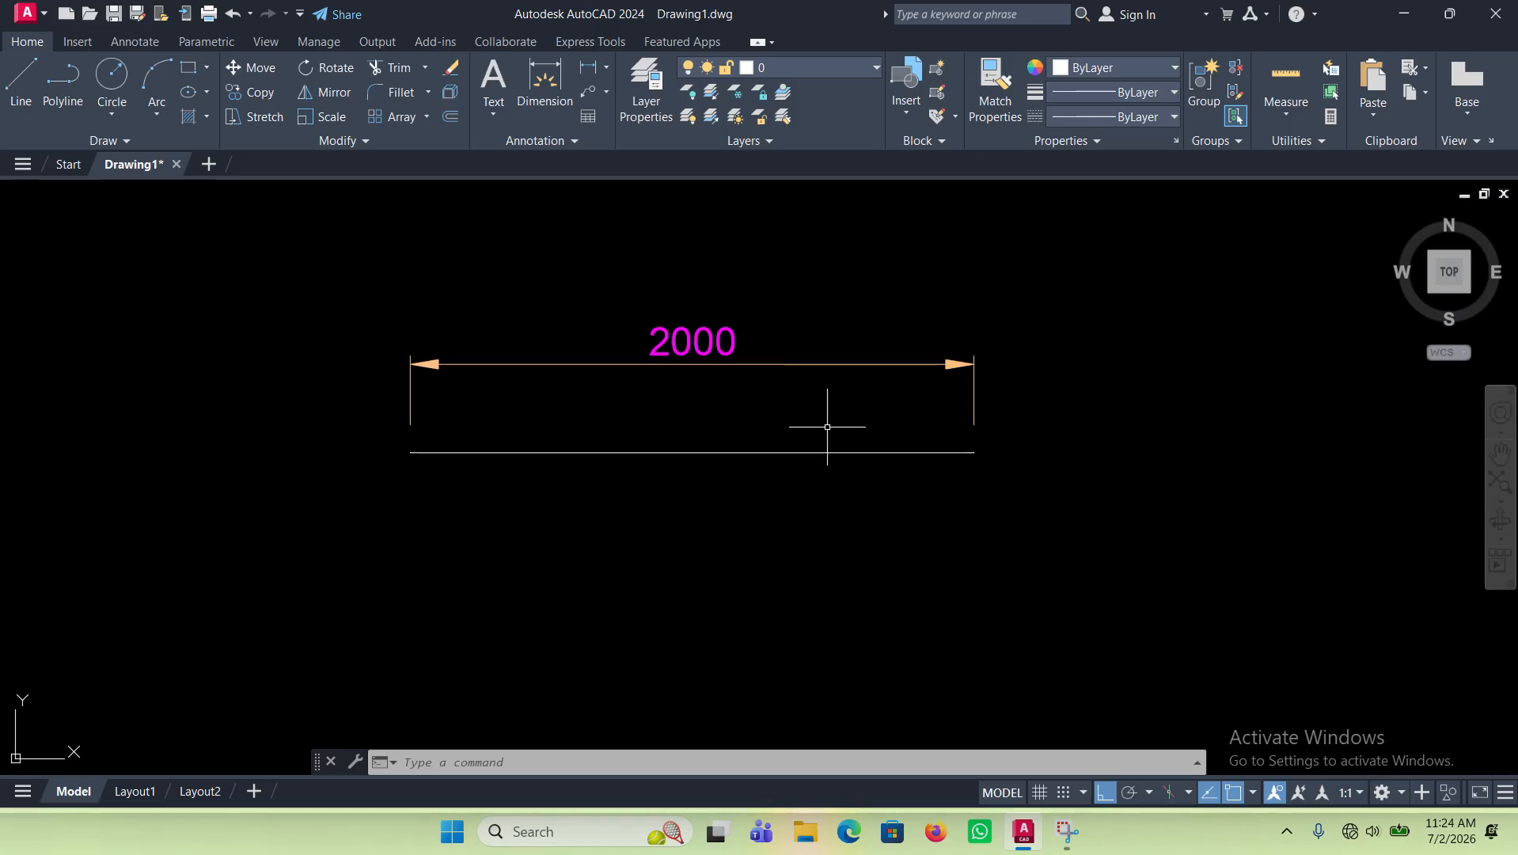
{"action": "left_click", "coordinate": [701, 495]}
{"action": "left_click", "coordinate": [628, 428]}
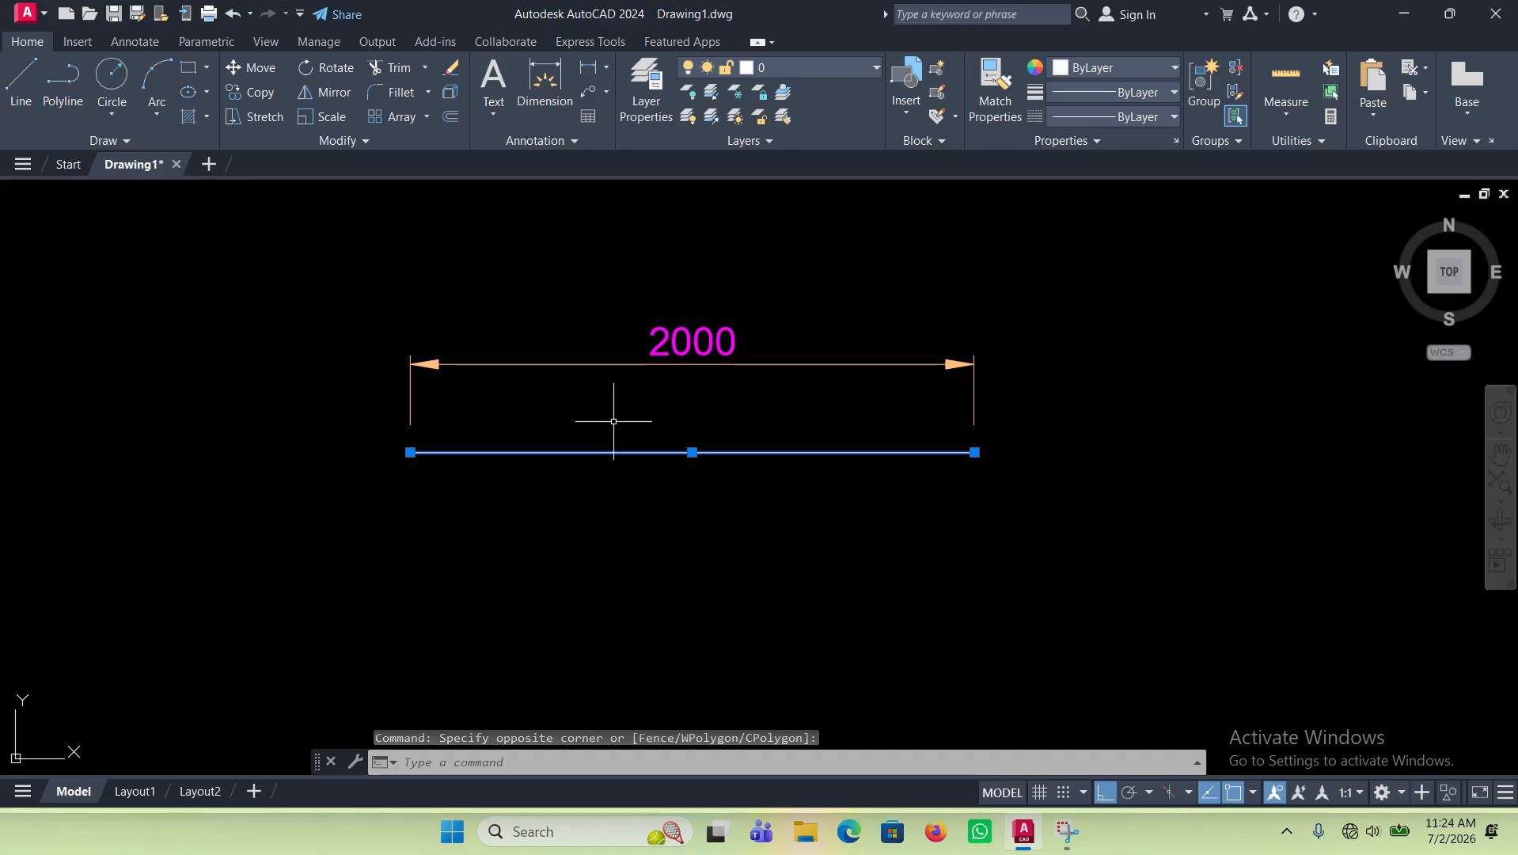
{"action": "left_click", "coordinate": [677, 515]}
{"action": "key", "text": "Escape"}
Step: Assign the horizontal line below the 2000 dimension to the CENTER LINE layer and clear the selection
{"action": "left_click", "coordinate": [815, 419]}
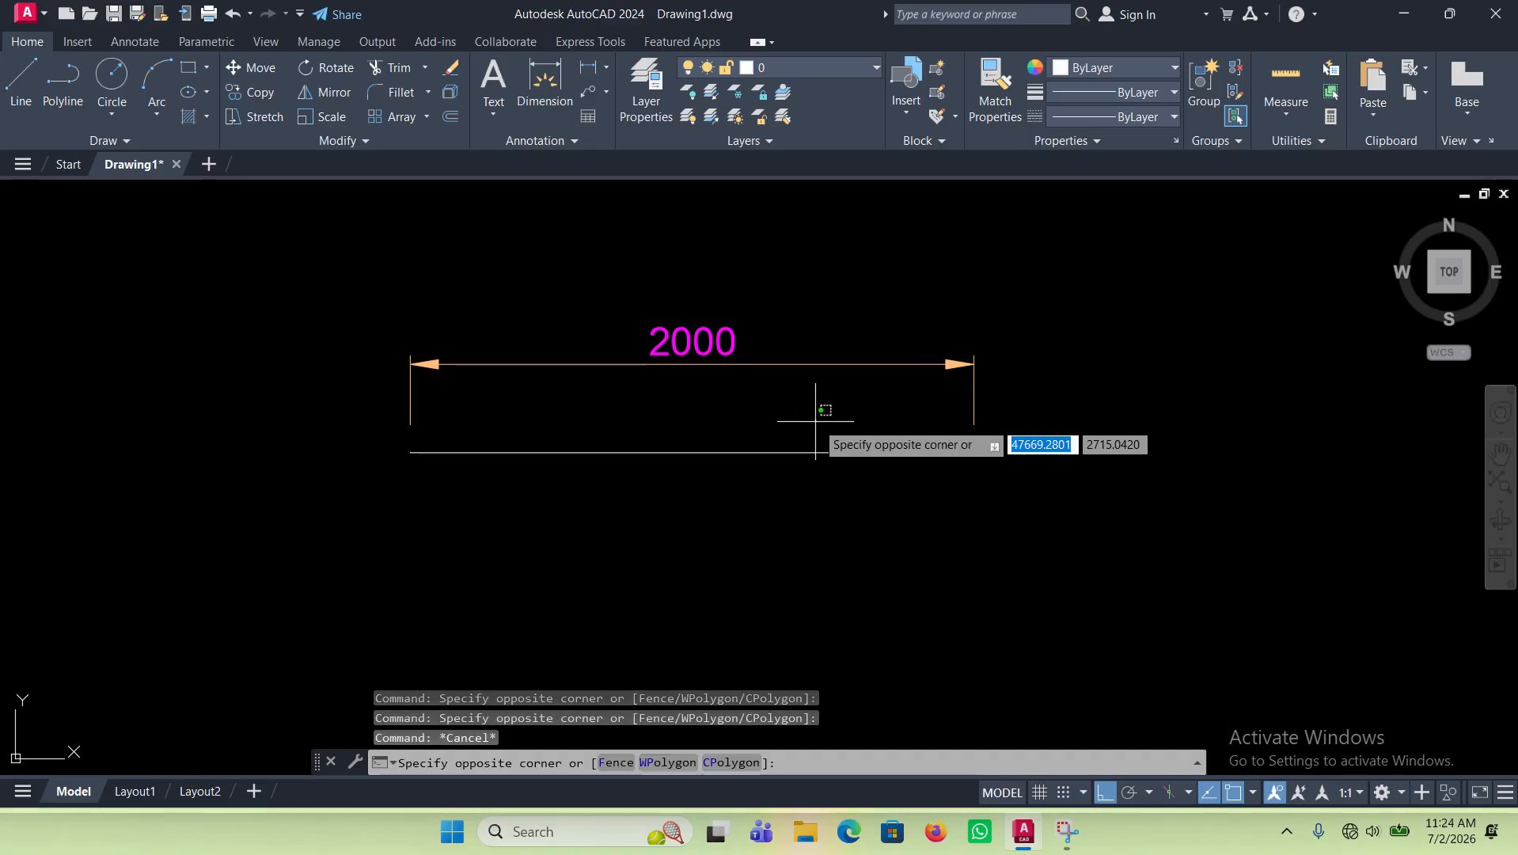
{"action": "left_click", "coordinate": [588, 524]}
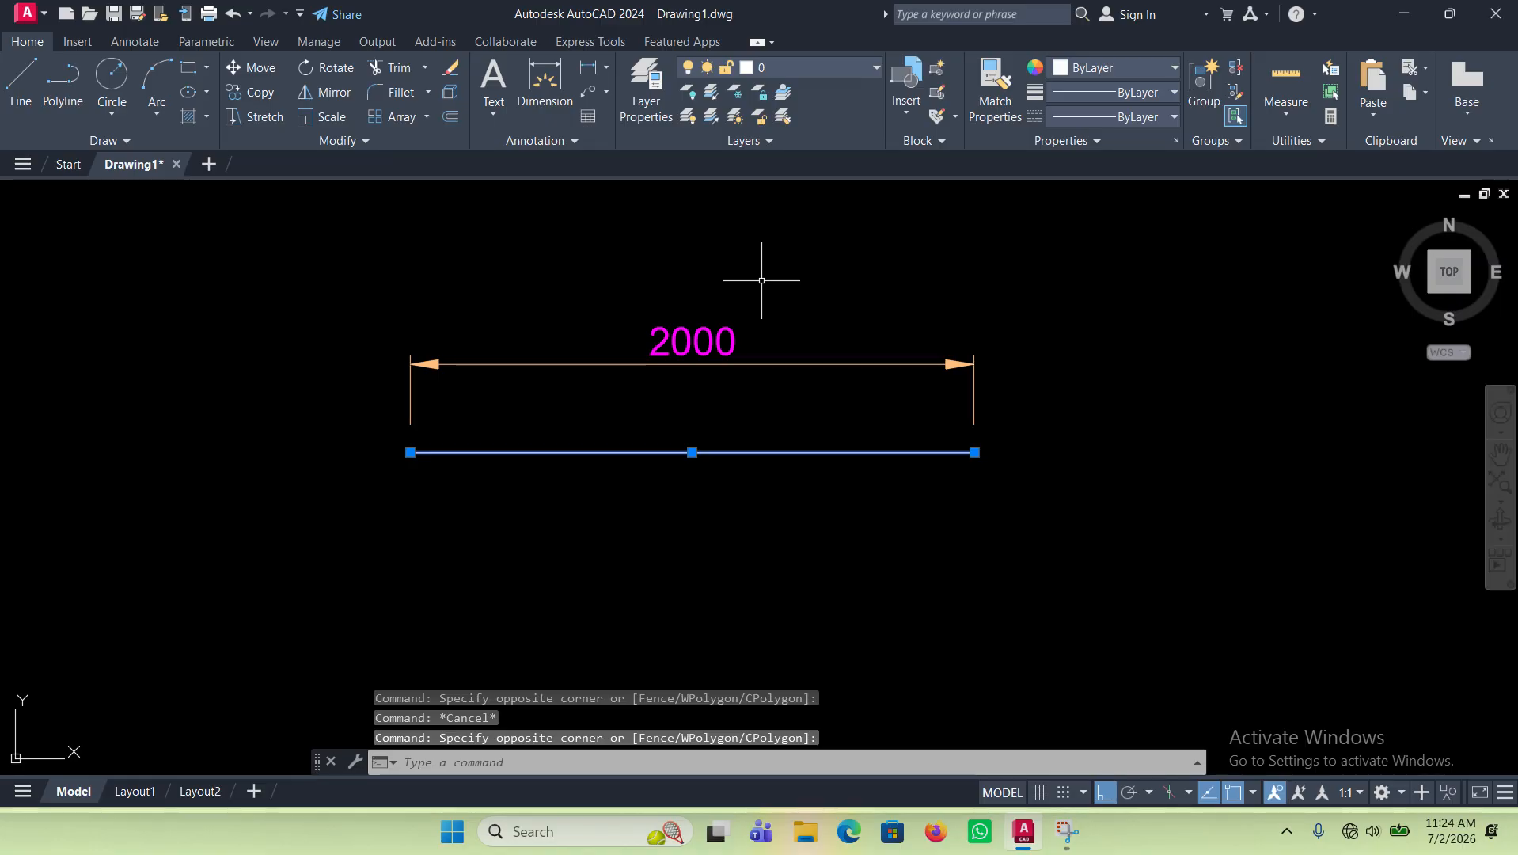
{"action": "left_click", "coordinate": [830, 72]}
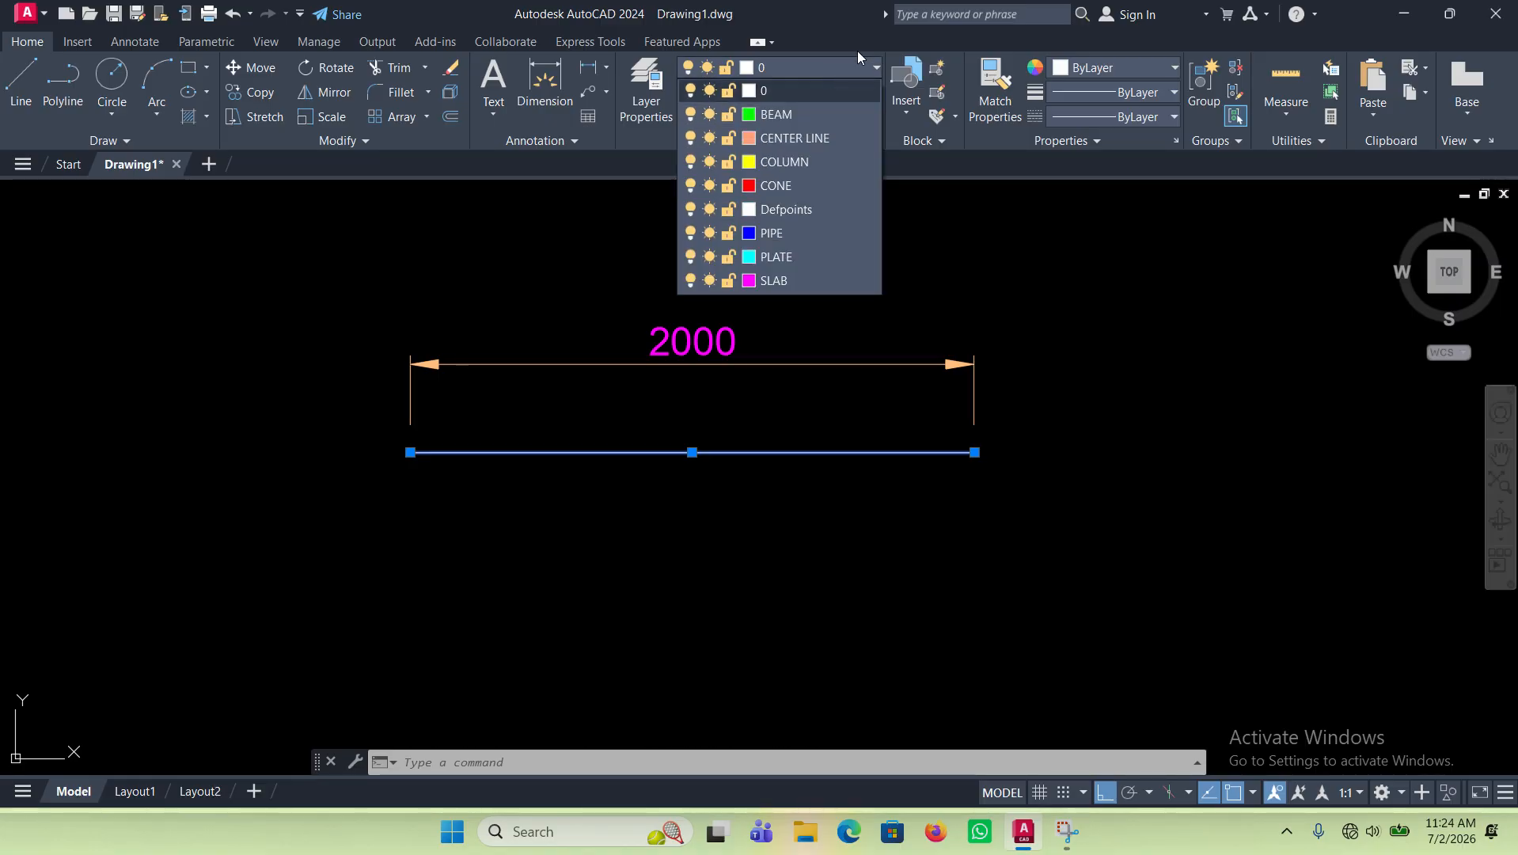
{"action": "left_click", "coordinate": [644, 15]}
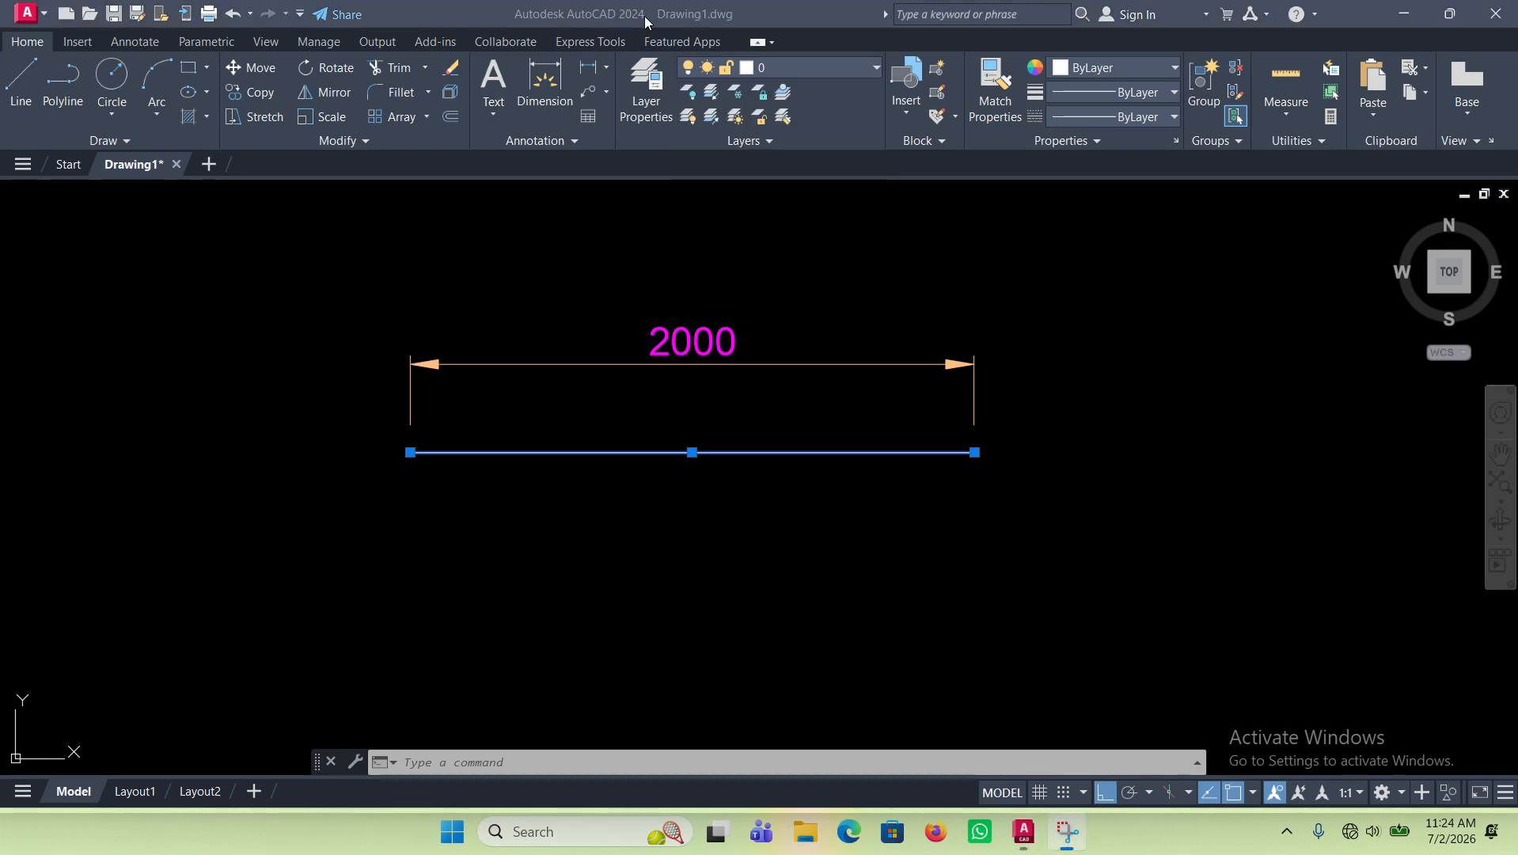
{"action": "left_click", "coordinate": [805, 74]}
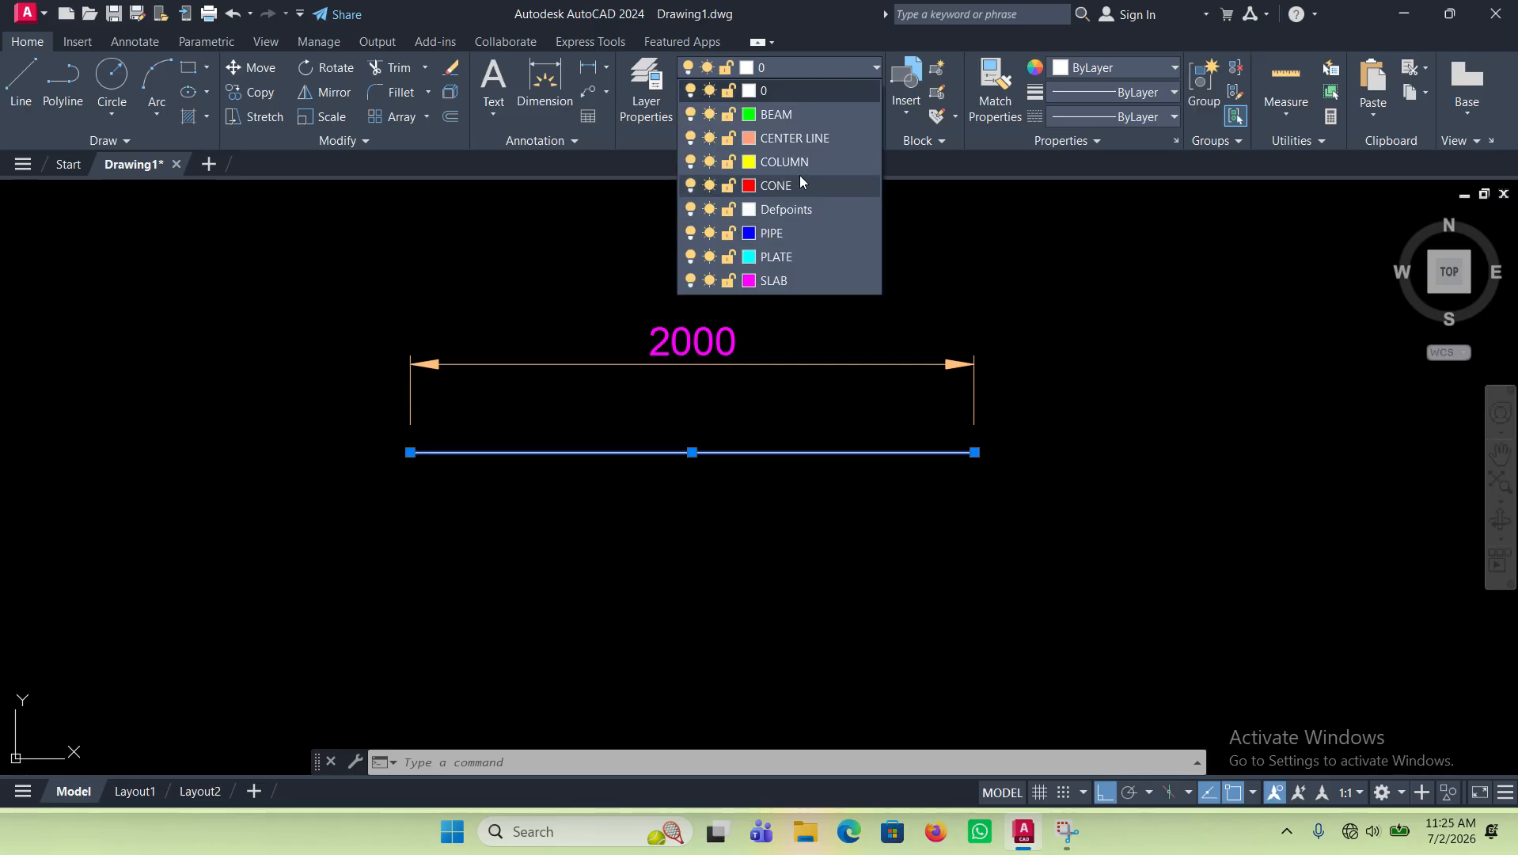
{"action": "left_click", "coordinate": [781, 114]}
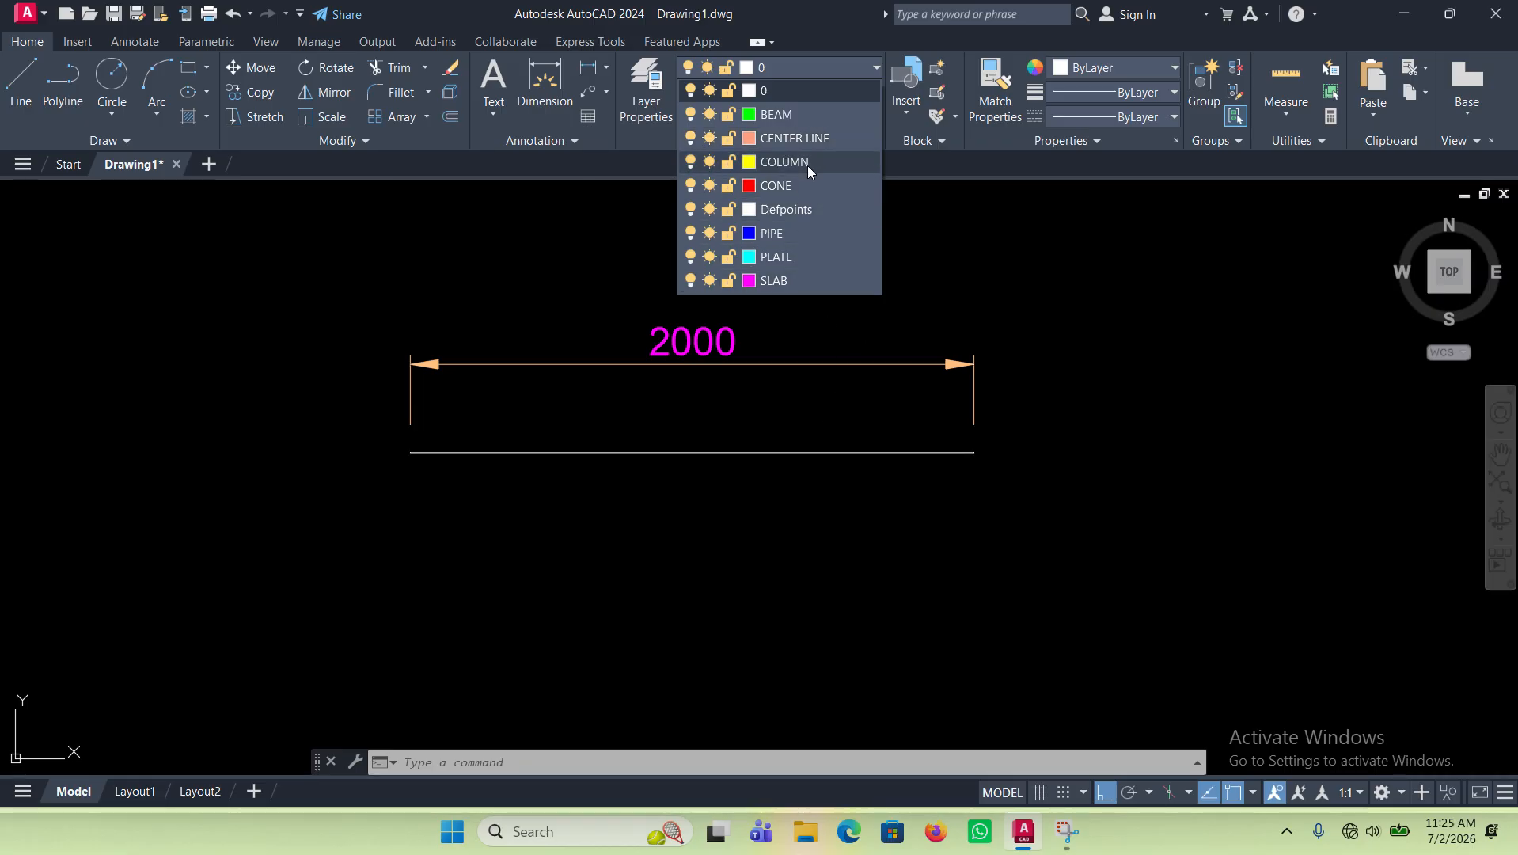
{"action": "left_click", "coordinate": [803, 139]}
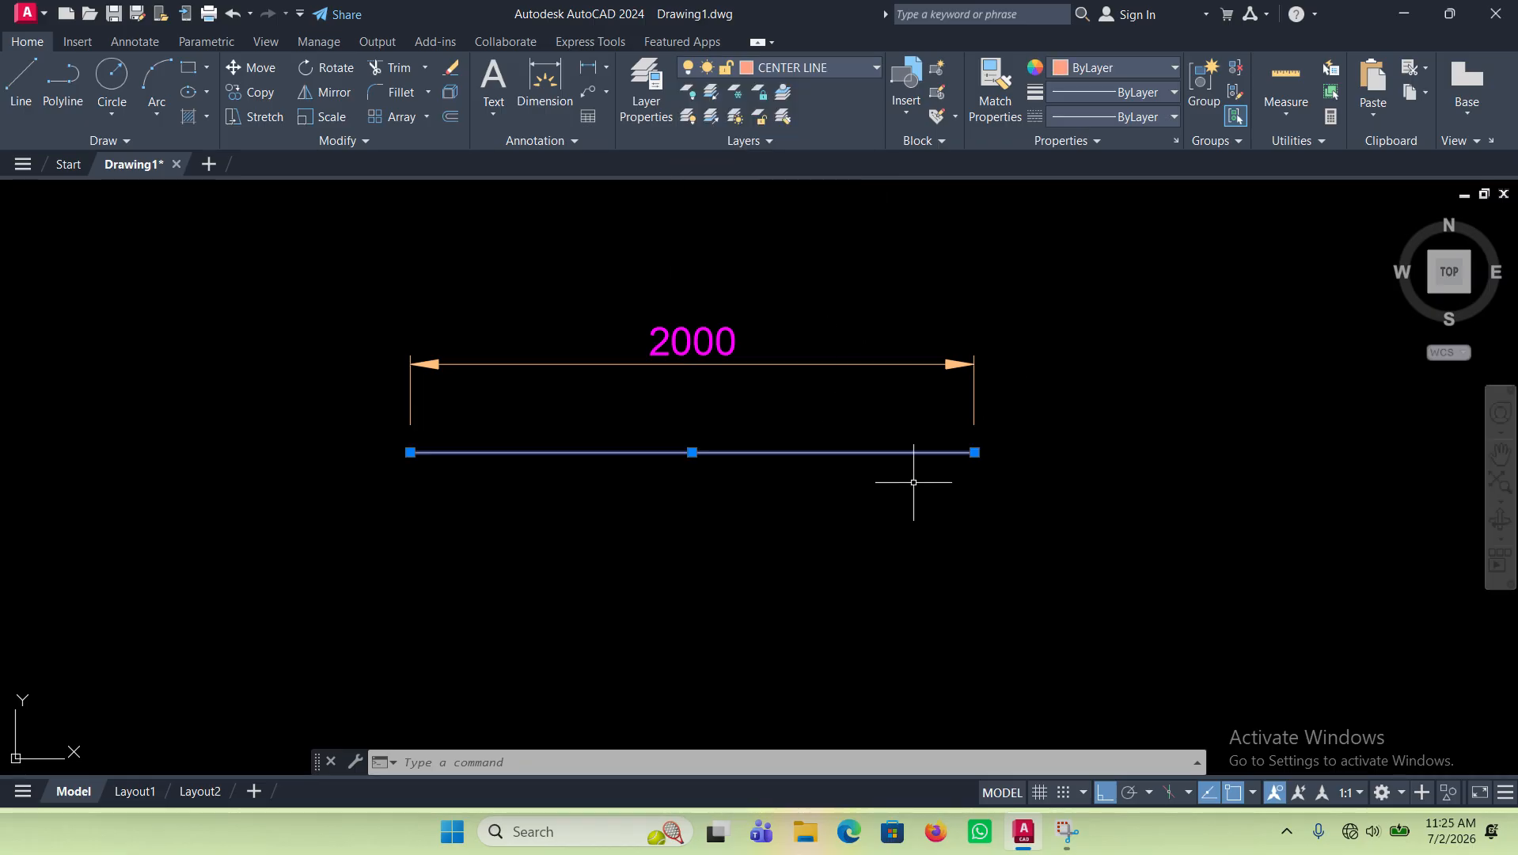
{"action": "key", "text": "Escape"}
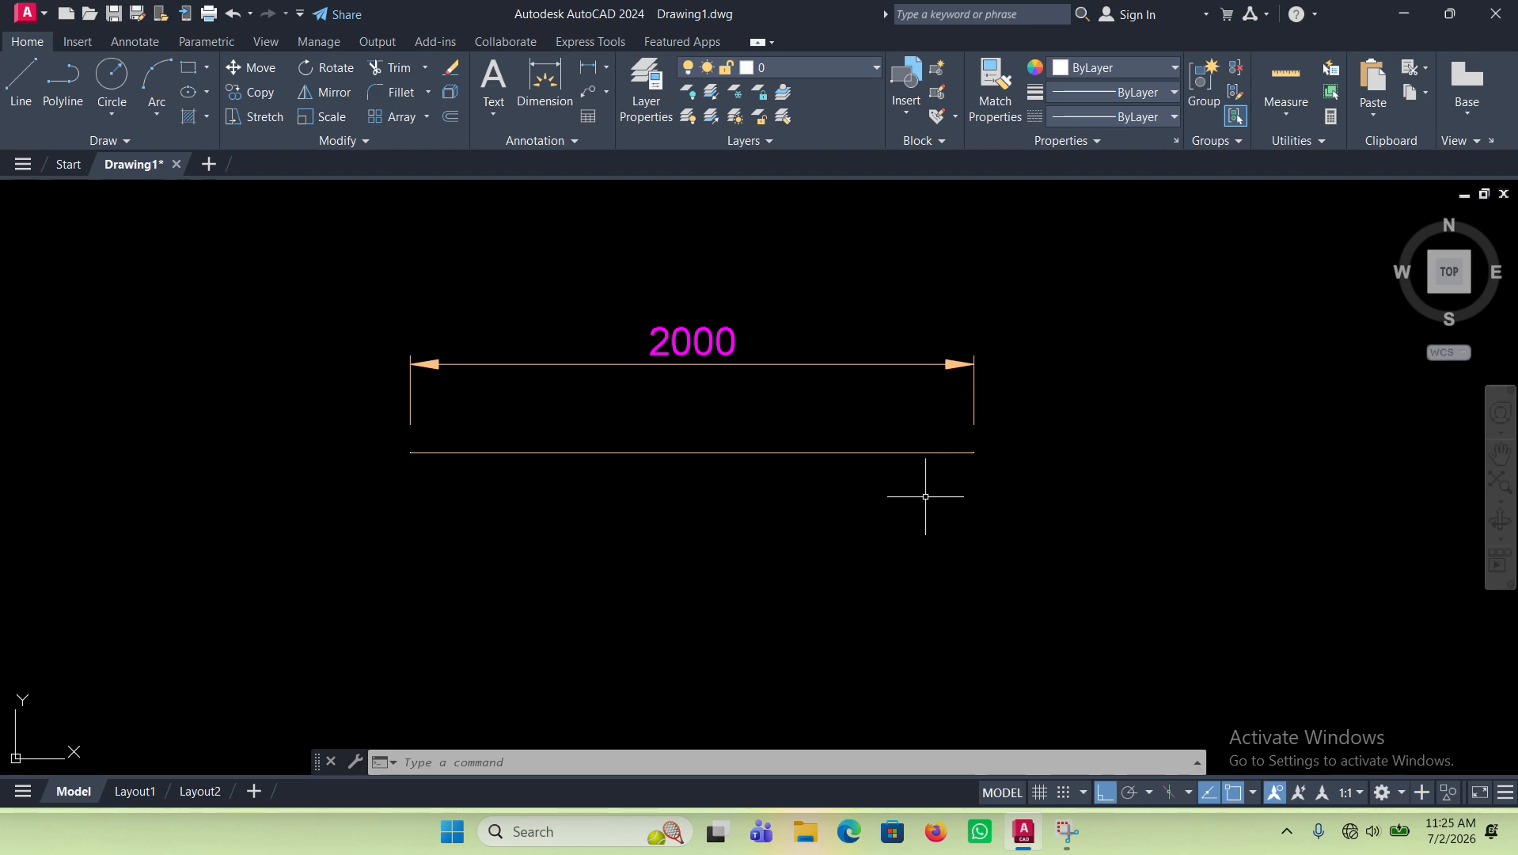
{"action": "scroll", "coordinate": [668, 478], "scroll_direction": "down", "scroll_amount": 3}
{"action": "scroll", "coordinate": [682, 443], "scroll_direction": "up", "scroll_amount": 5}
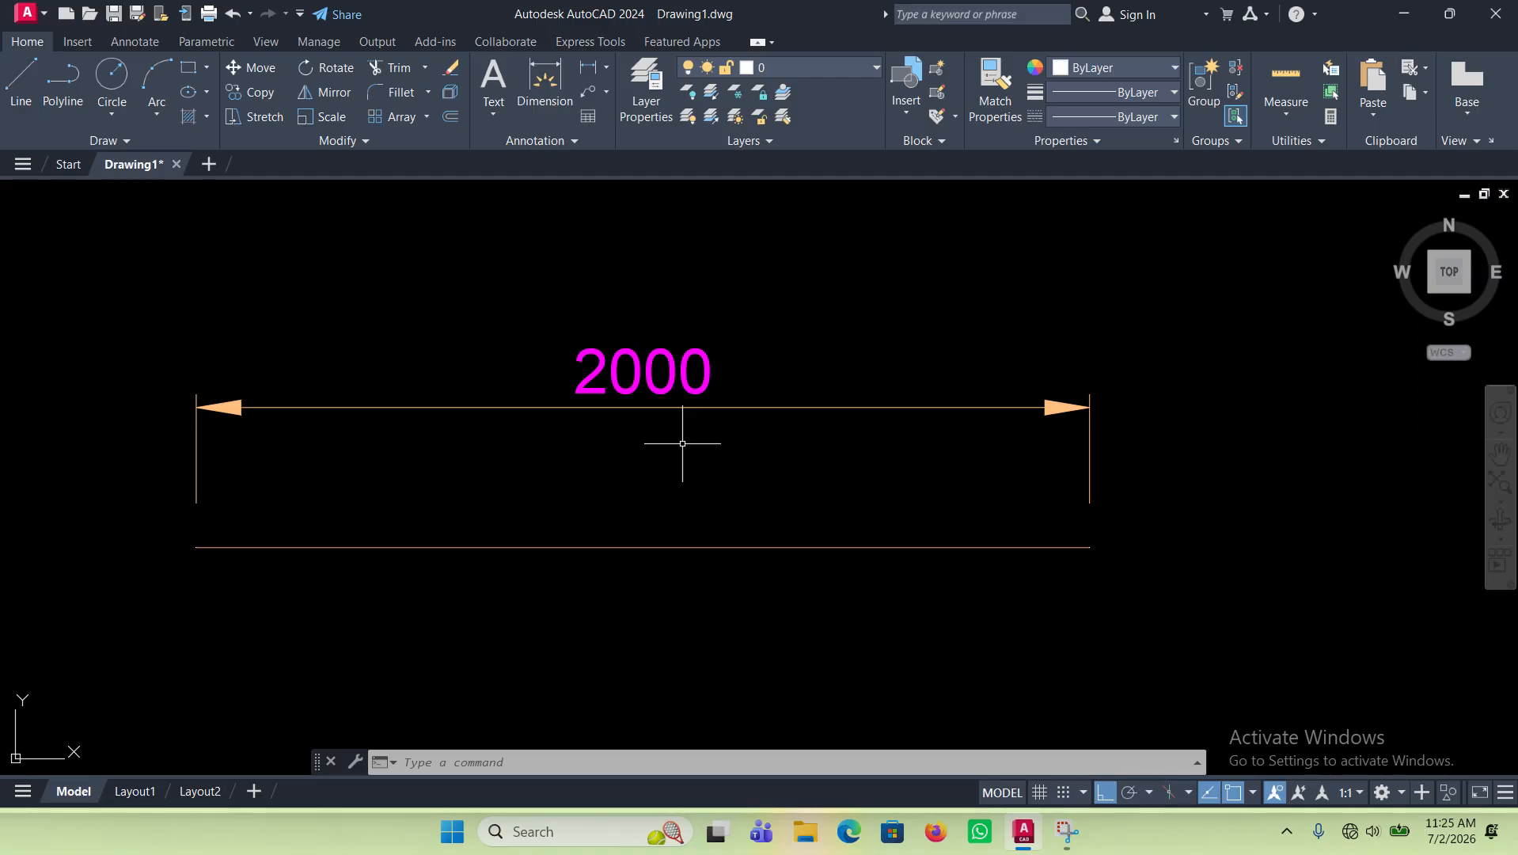
{"action": "scroll", "coordinate": [828, 412], "scroll_direction": "down", "scroll_amount": 2}
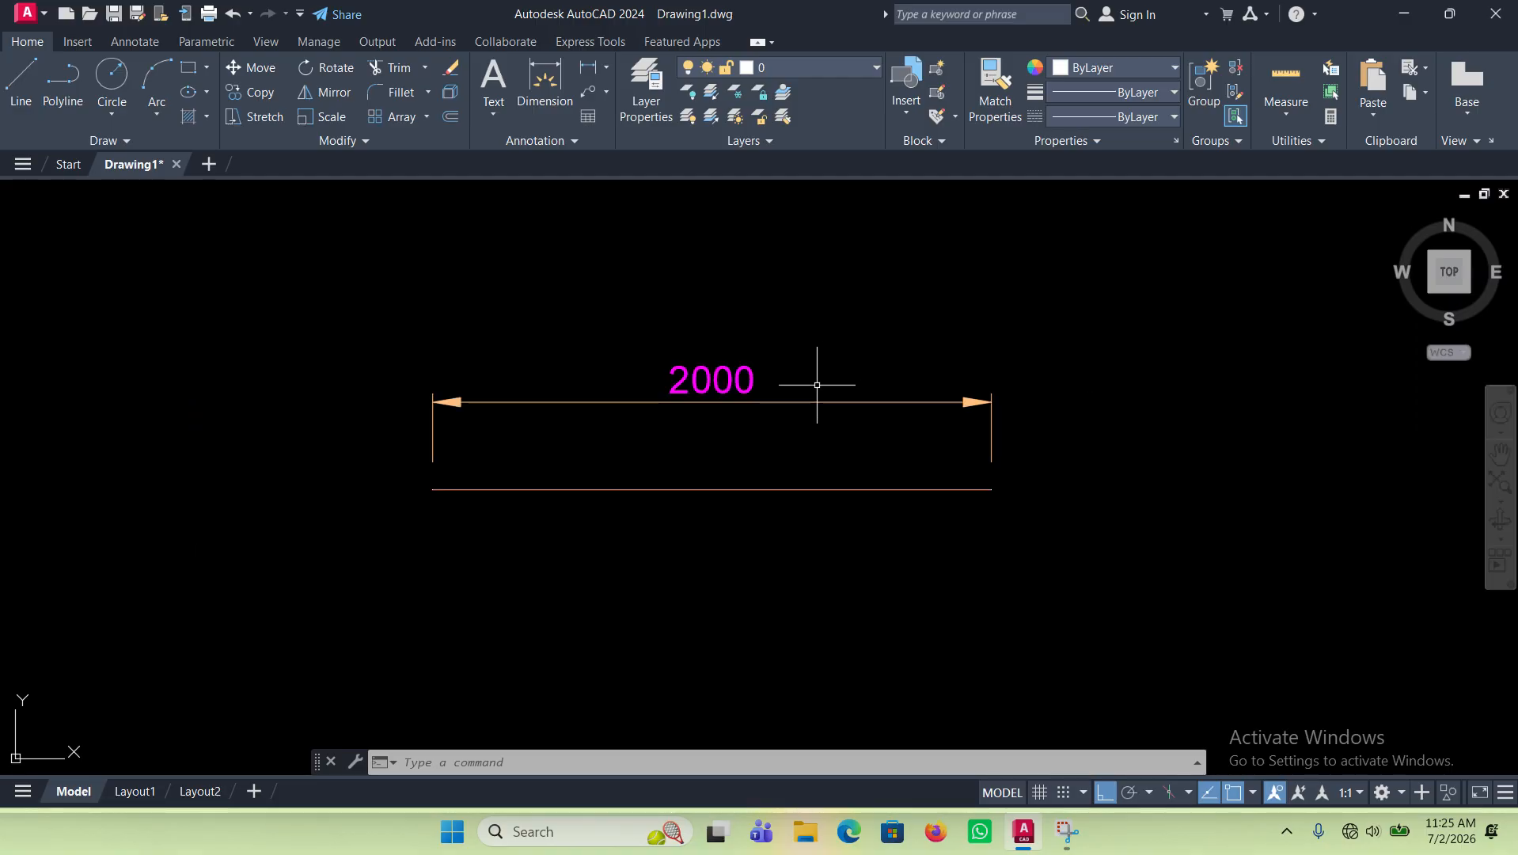